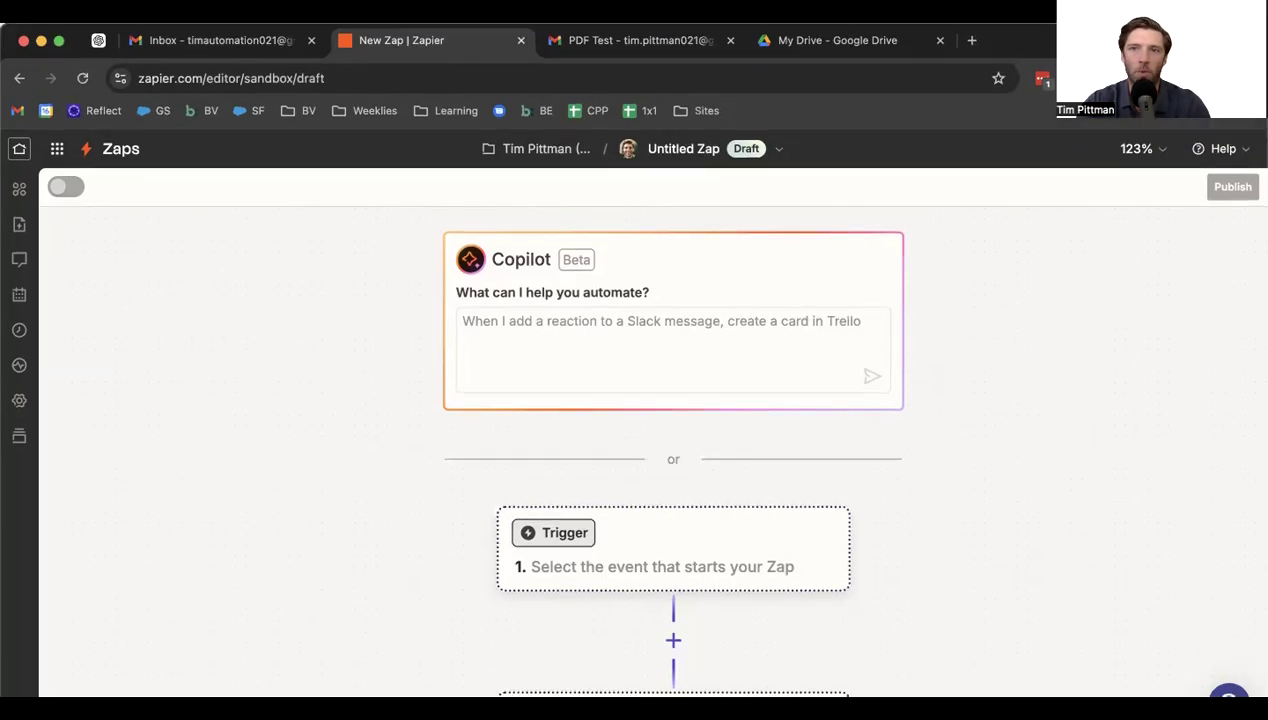
- Switch to Gmail, open the forwarded "PDF Test" message and review its contents and attached Test Document
left_click(190, 20)
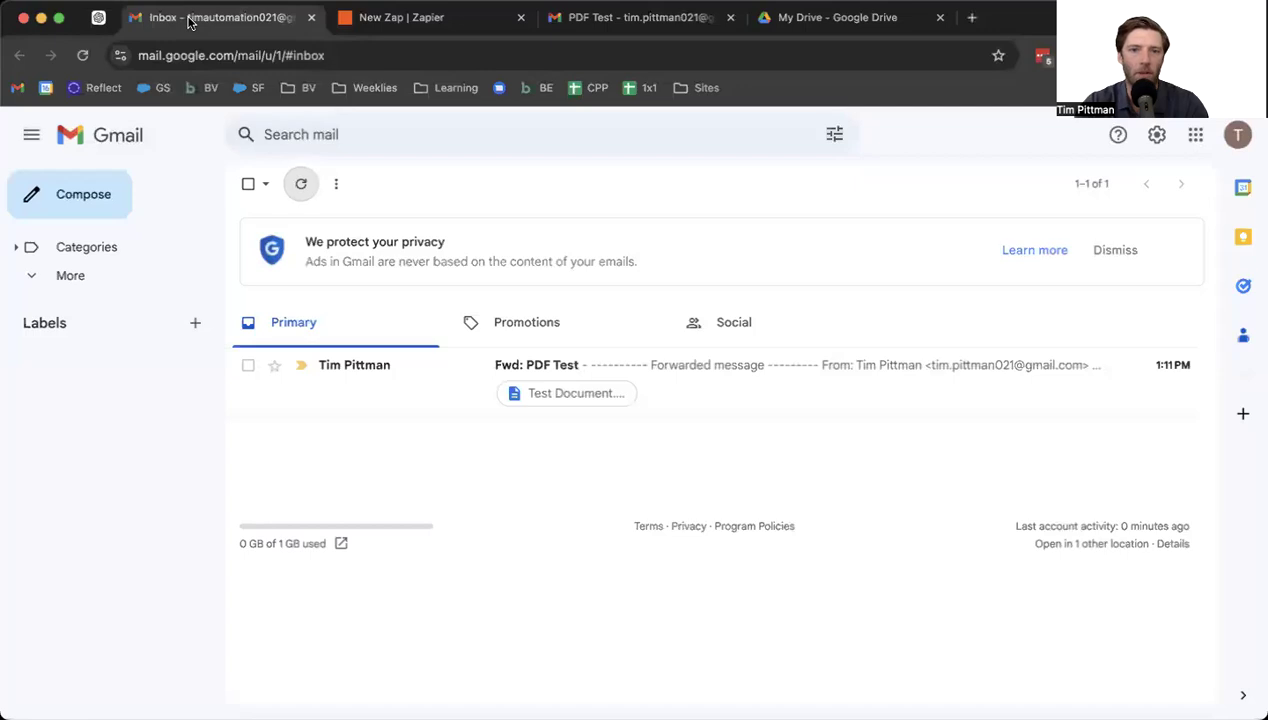
left_click(437, 372)
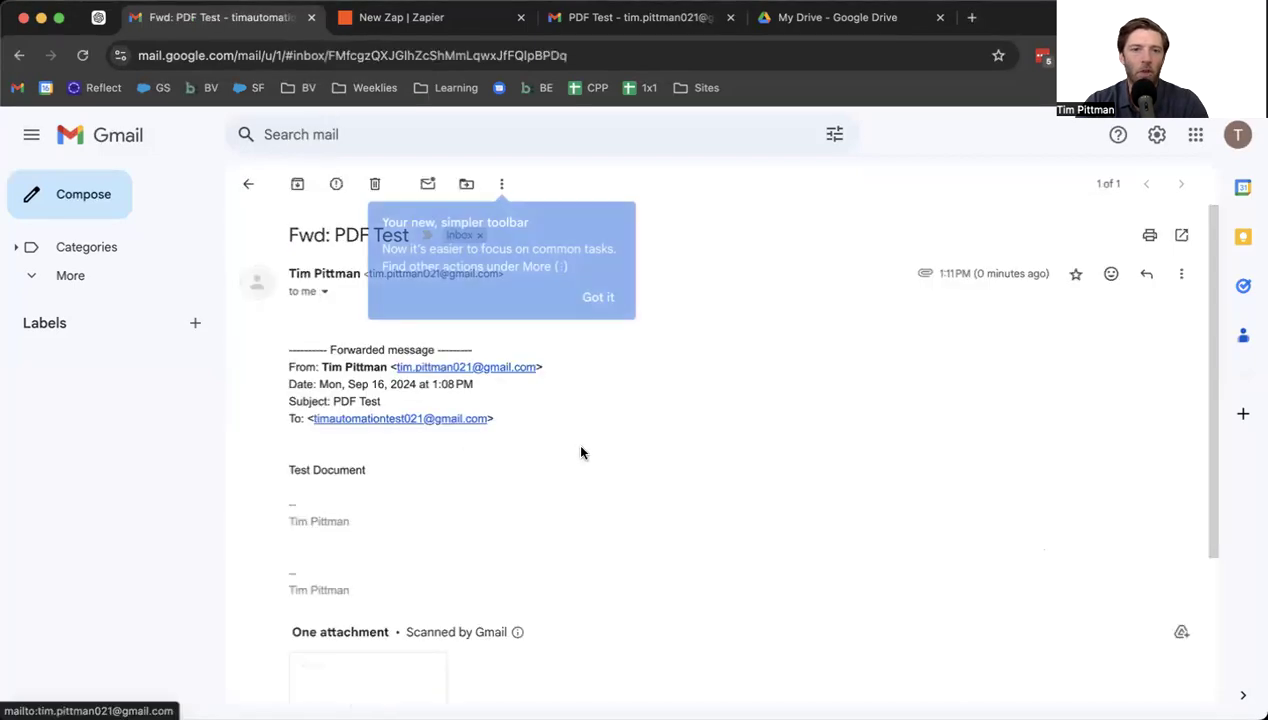
scroll(590, 436, "down", 3)
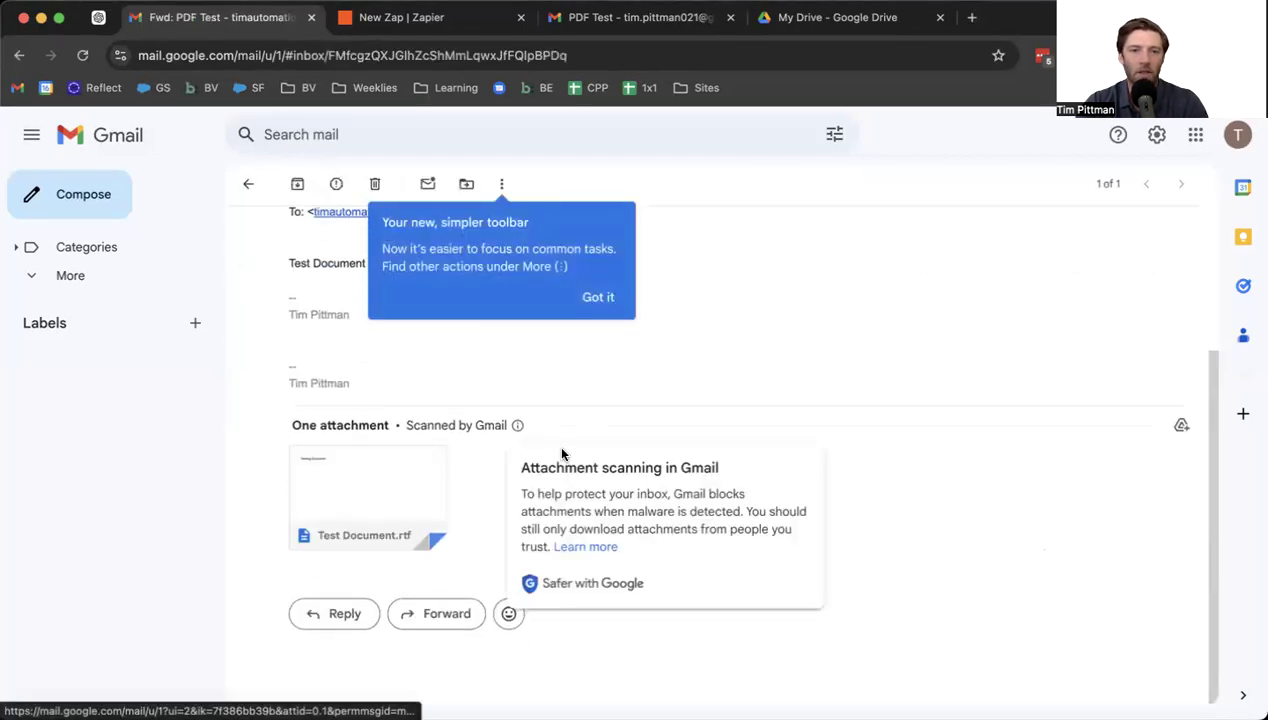
scroll(556, 443, "up", 2)
left_click(621, 543)
scroll(670, 537, "up", 3)
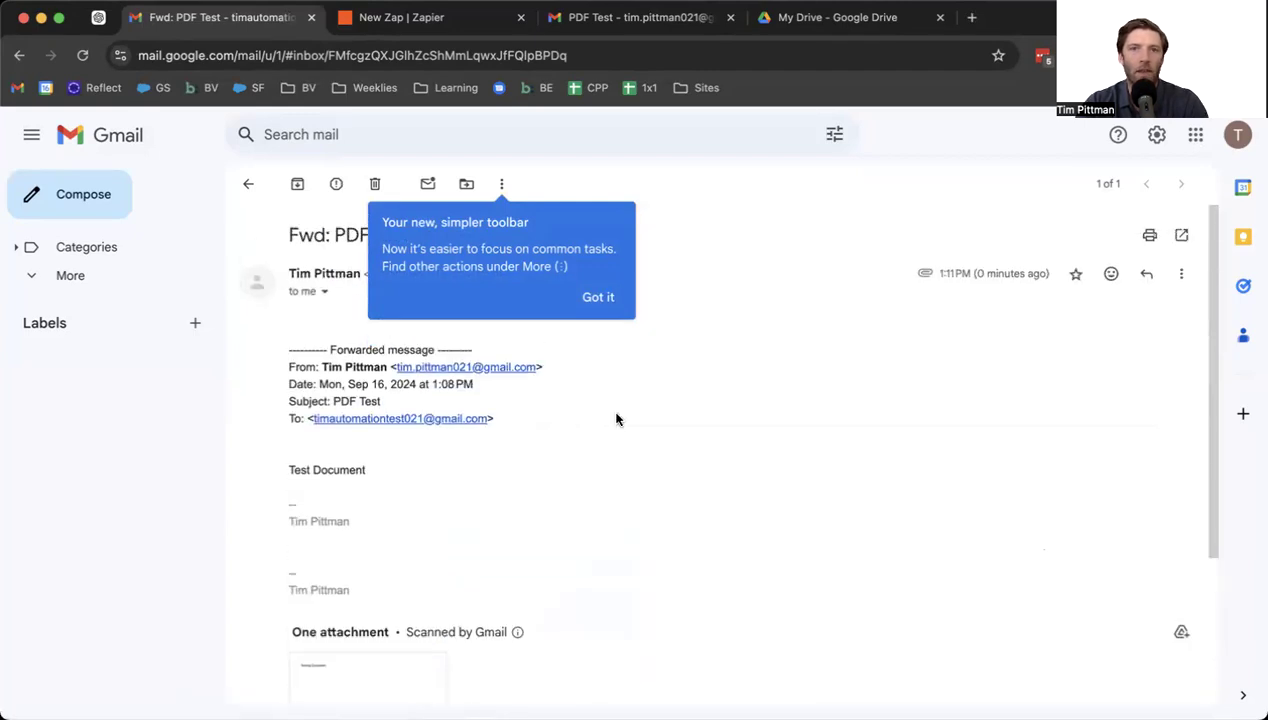
- Show My Drive in Google Drive, place its browser tab right after the Gmail one and deselect the Invoices Test folder
left_click(905, 17)
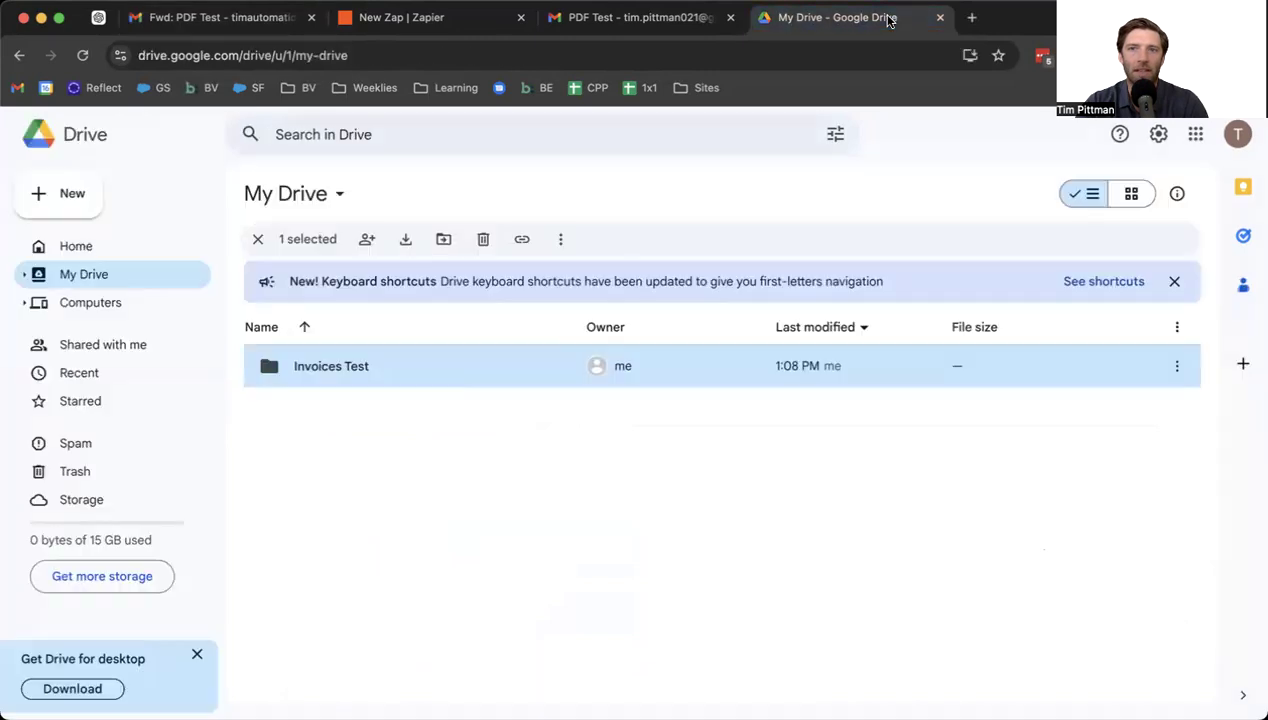
left_click_drag(843, 18, 490, 20)
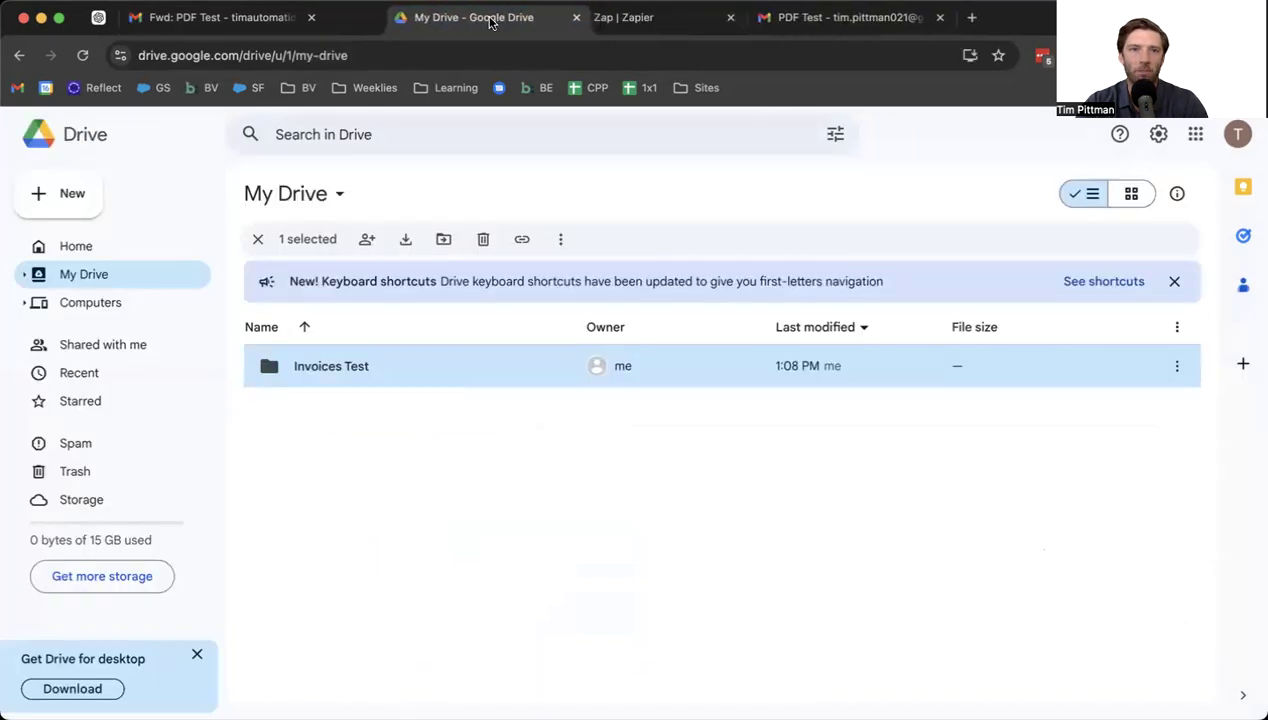
left_click(458, 475)
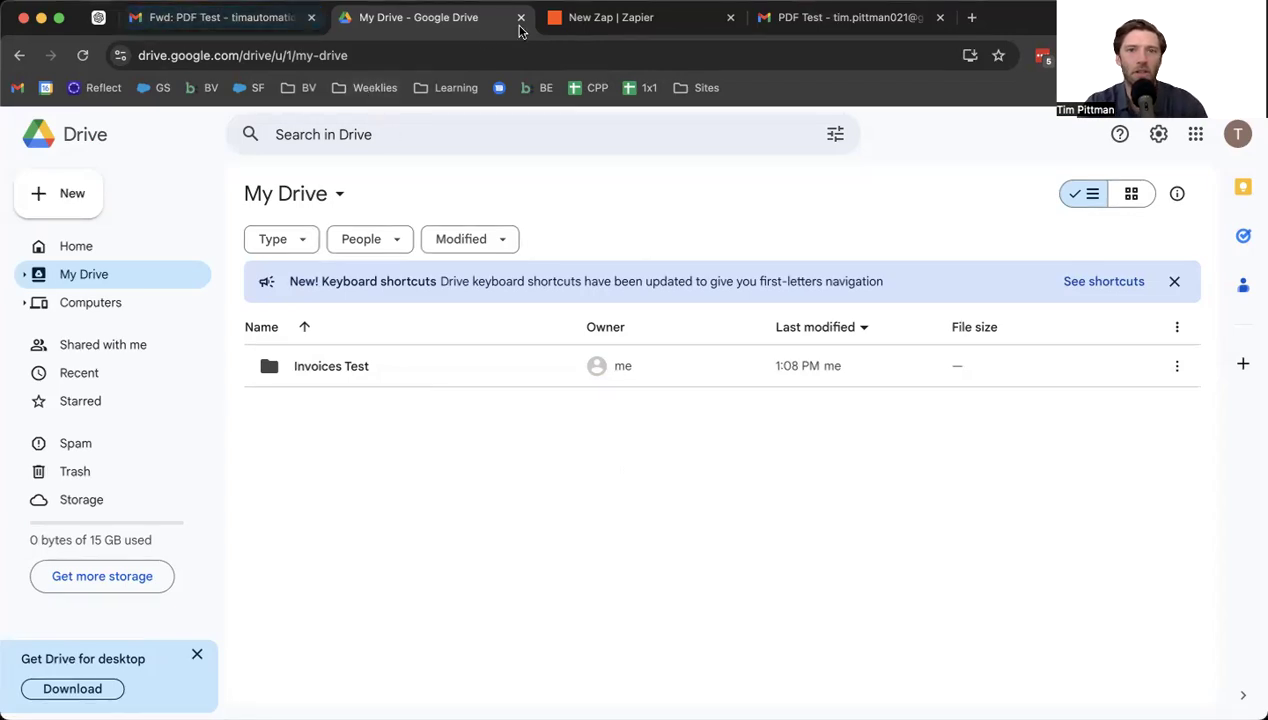
- Switch to the Zapier editor and choose Gmail as the app for the Zap's trigger
left_click(579, 33)
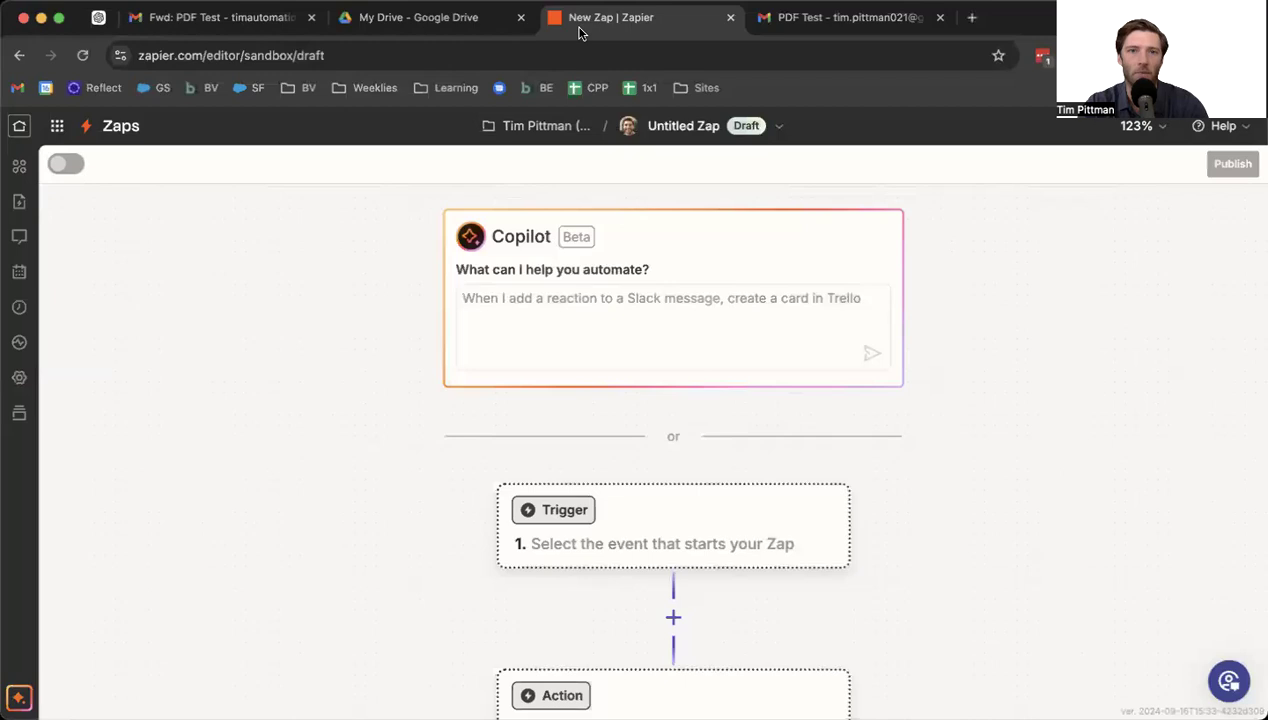
left_click(622, 533)
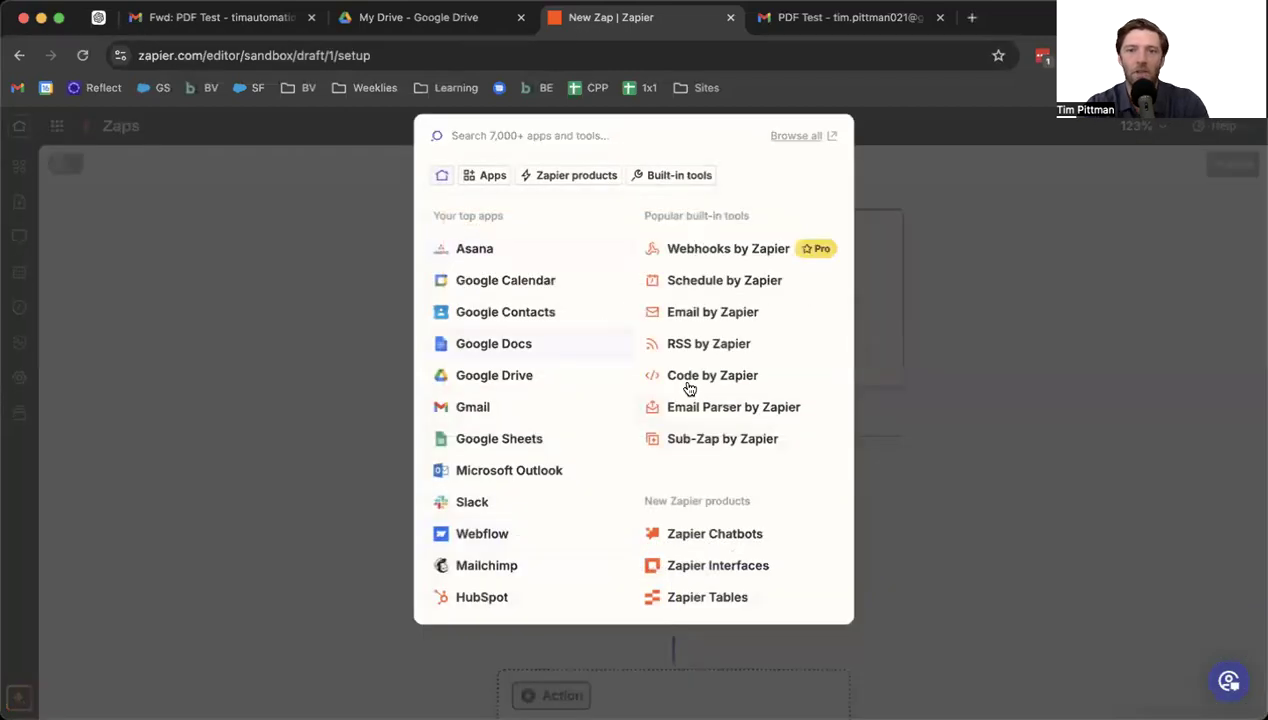
left_click(485, 417)
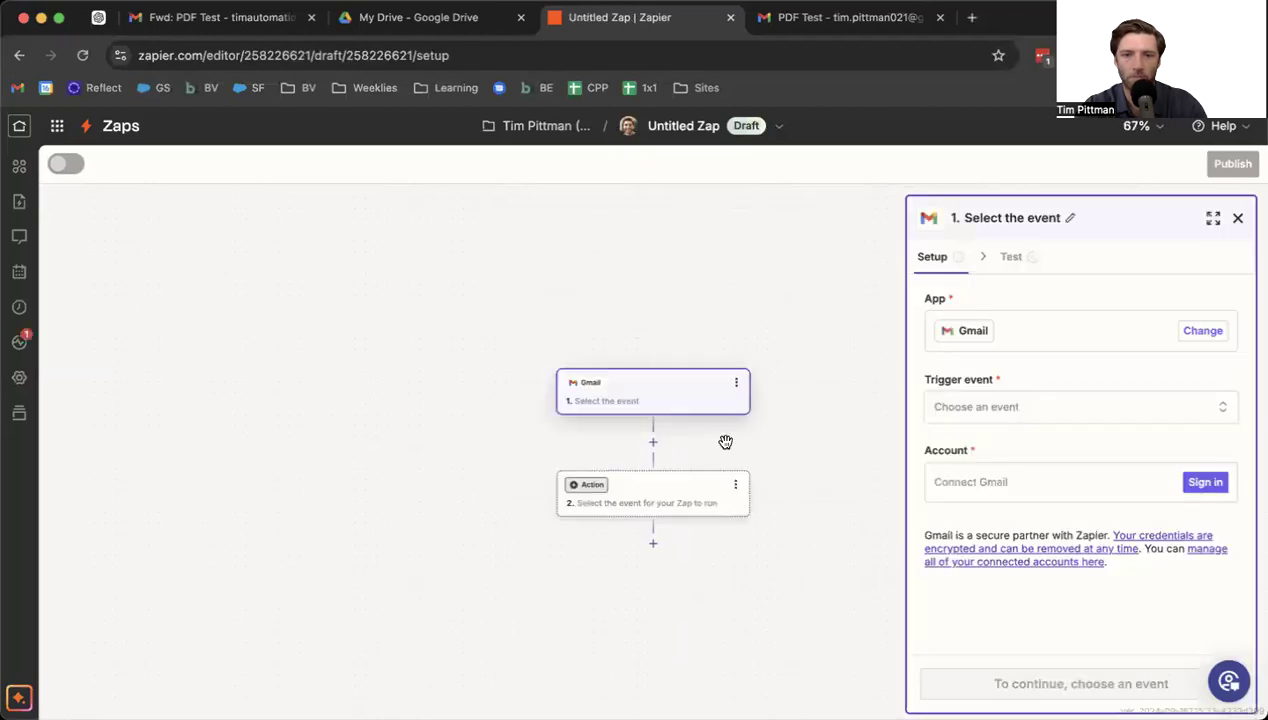
- Set the Gmail trigger event to New Attachment and connect the Gmail account
left_click(970, 409)
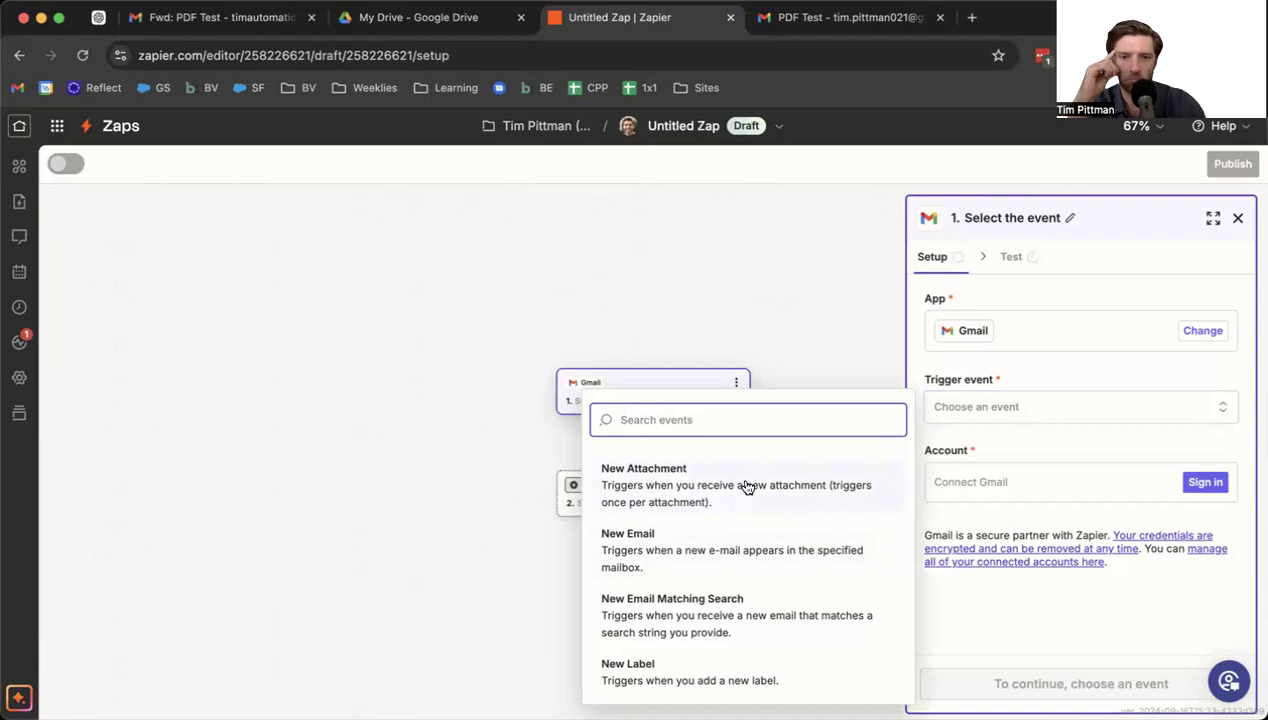
scroll(746, 487, "down", 3)
scroll(729, 576, "up", 3)
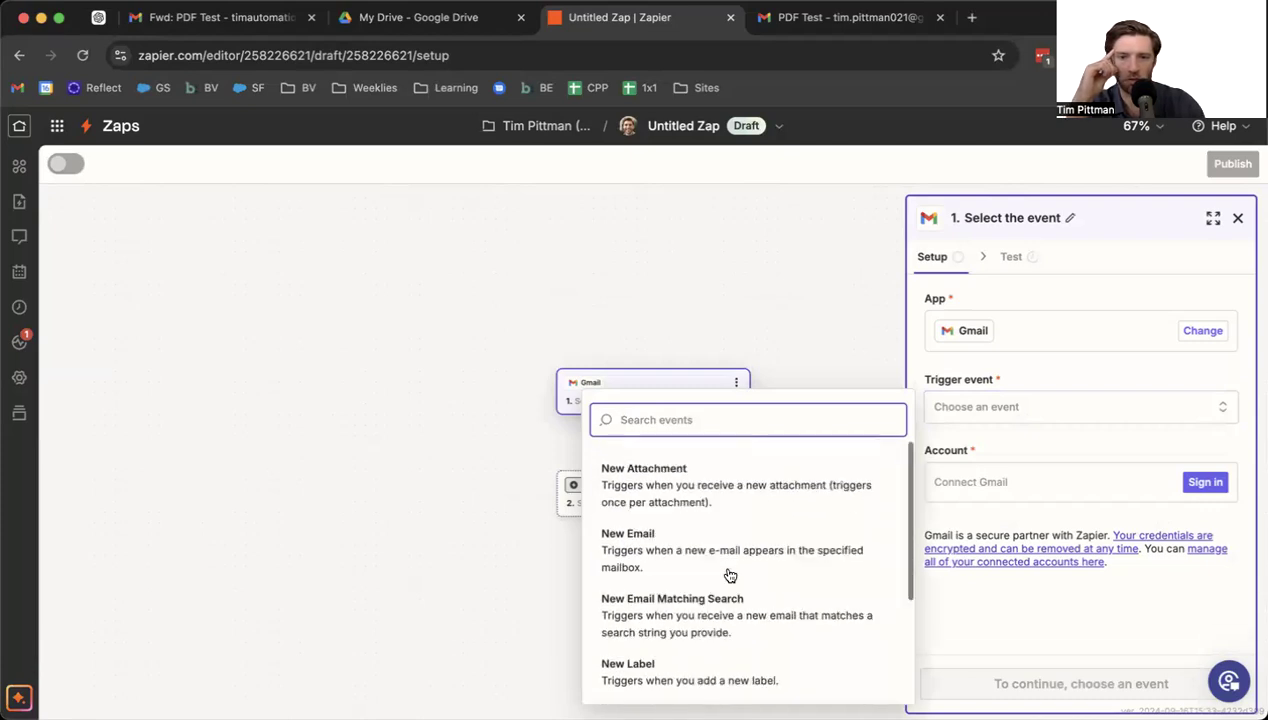
left_click(722, 486)
left_click(971, 482)
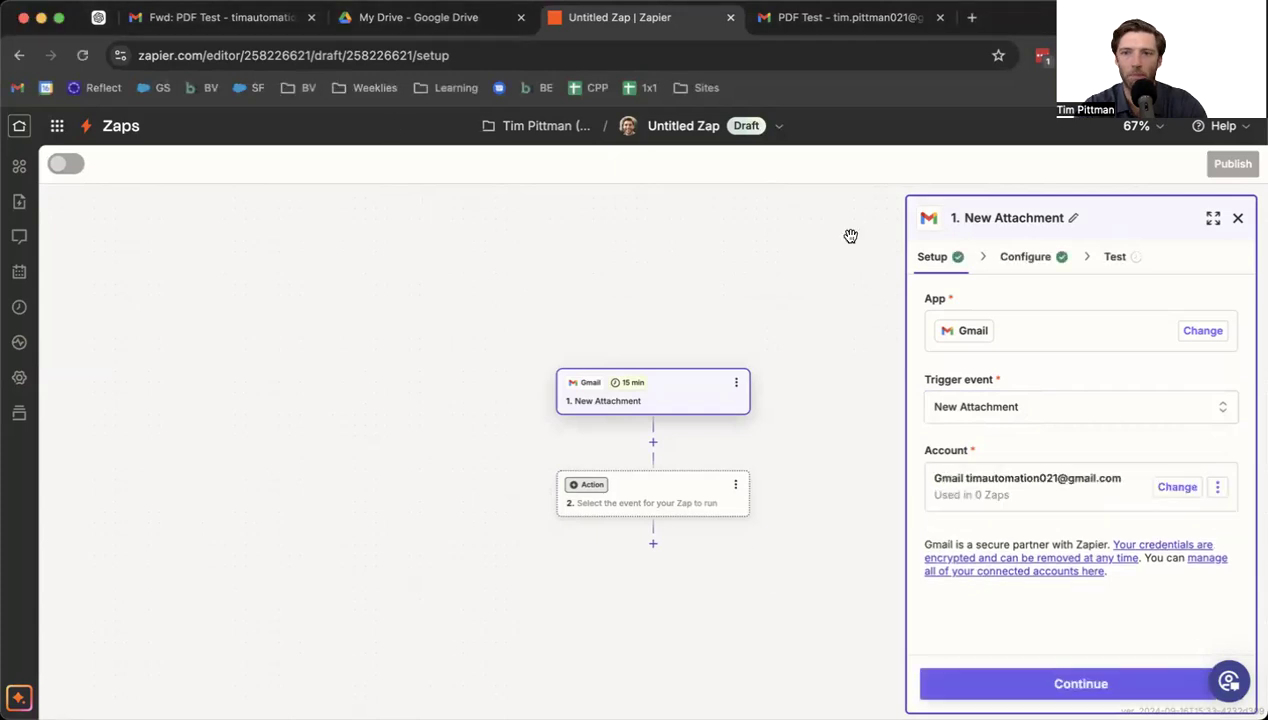
- Configure the New Attachment trigger to watch the INBOX label/mailbox
left_click(1020, 257)
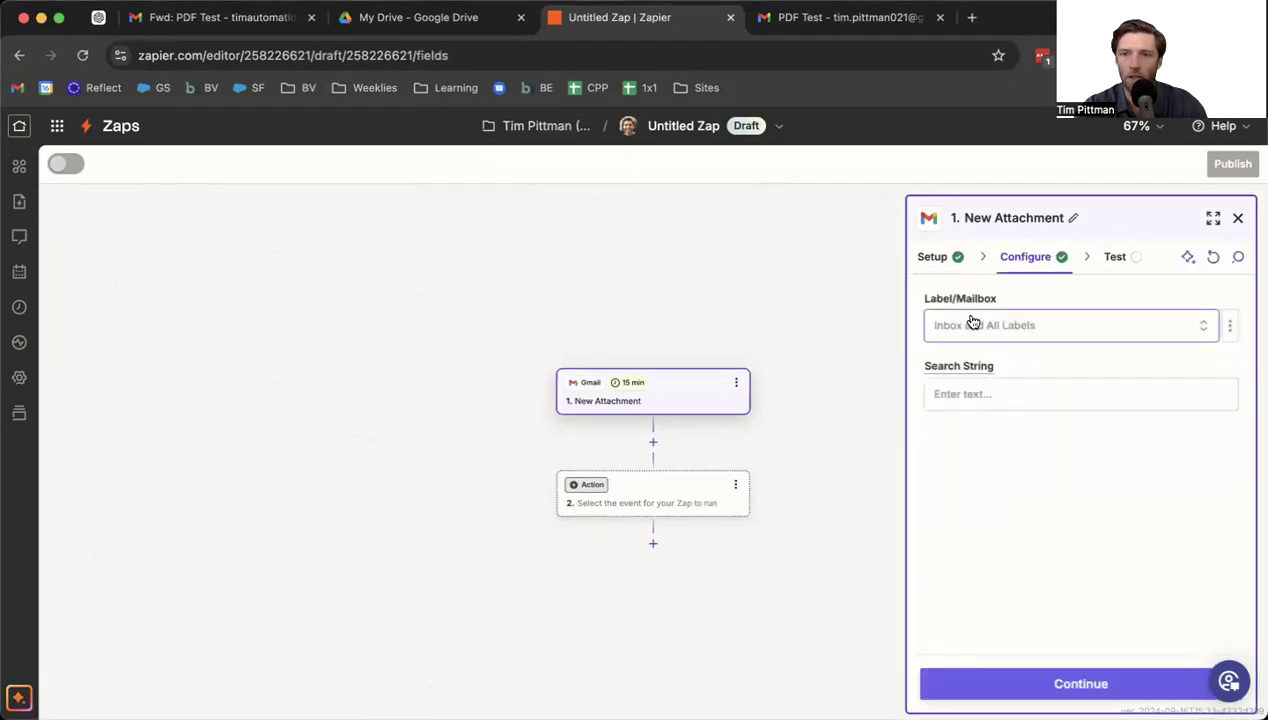
left_click(973, 330)
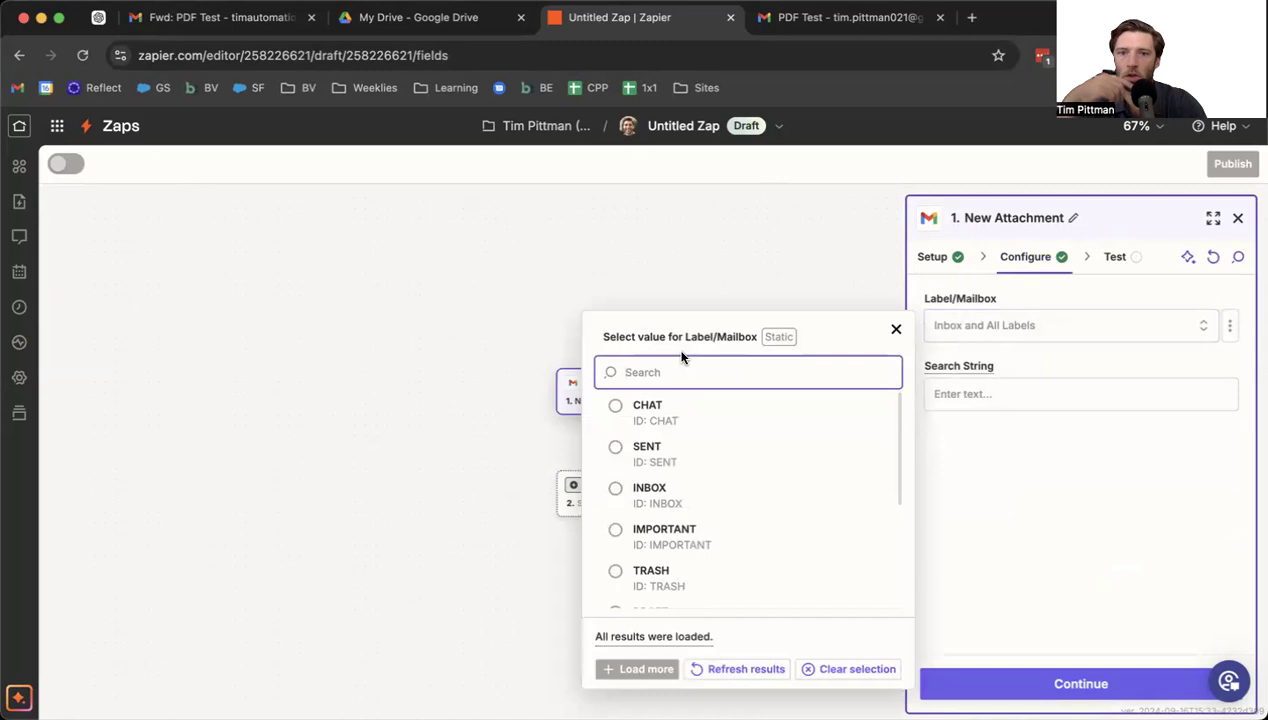
scroll(738, 466, "down", 2)
scroll(738, 466, "down", 6)
scroll(759, 564, "down", 3)
scroll(761, 566, "up", 10)
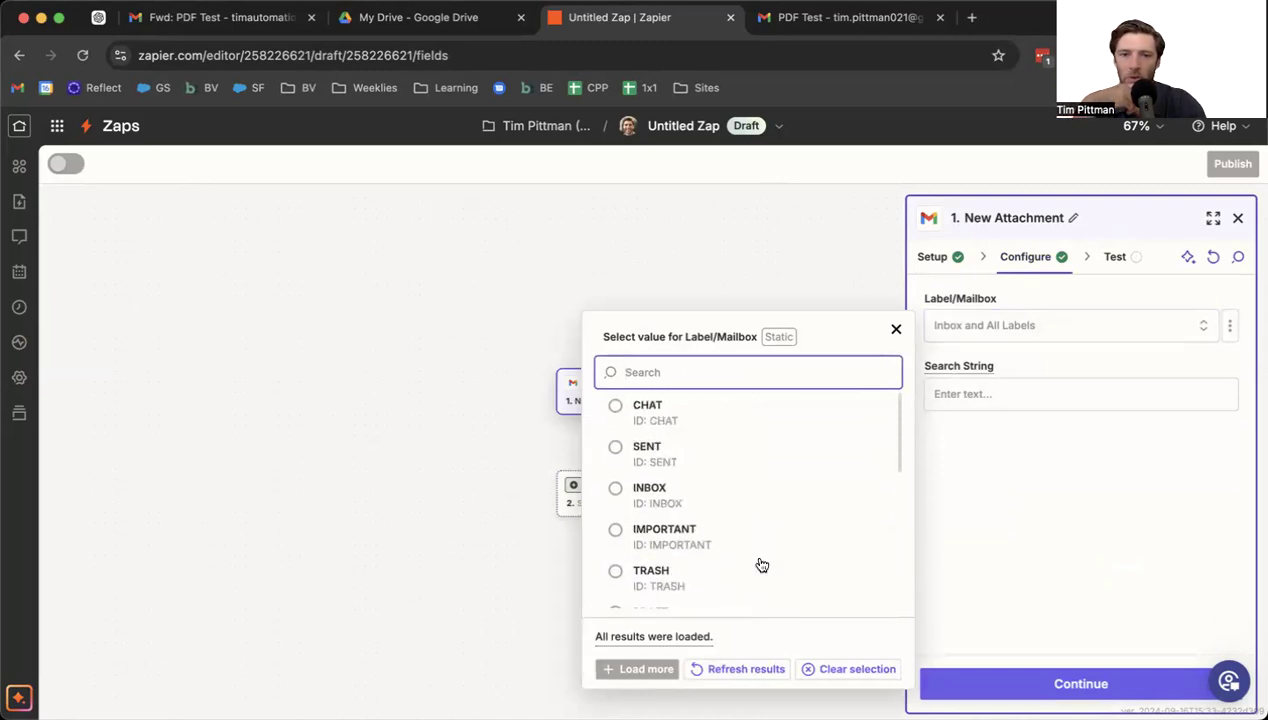
left_click(749, 496)
- Read the help for the trigger's Search String field
left_click(962, 394)
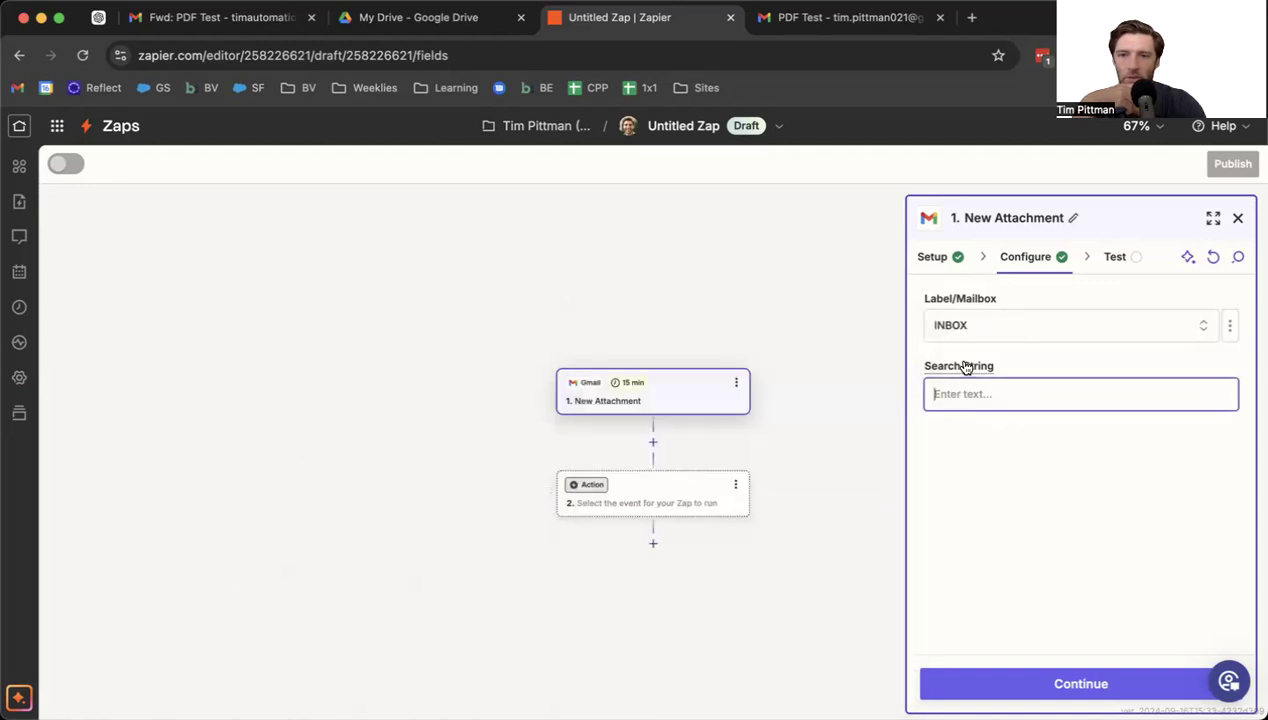
left_click(965, 367)
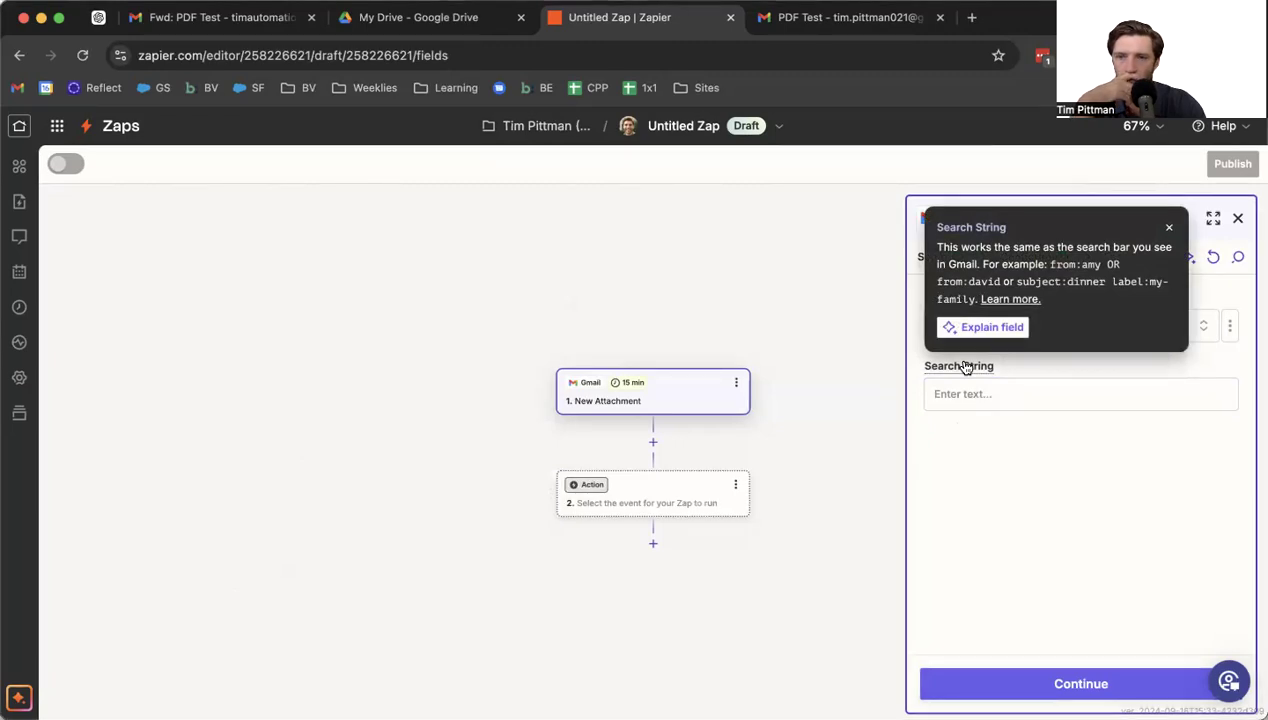
left_click(958, 465)
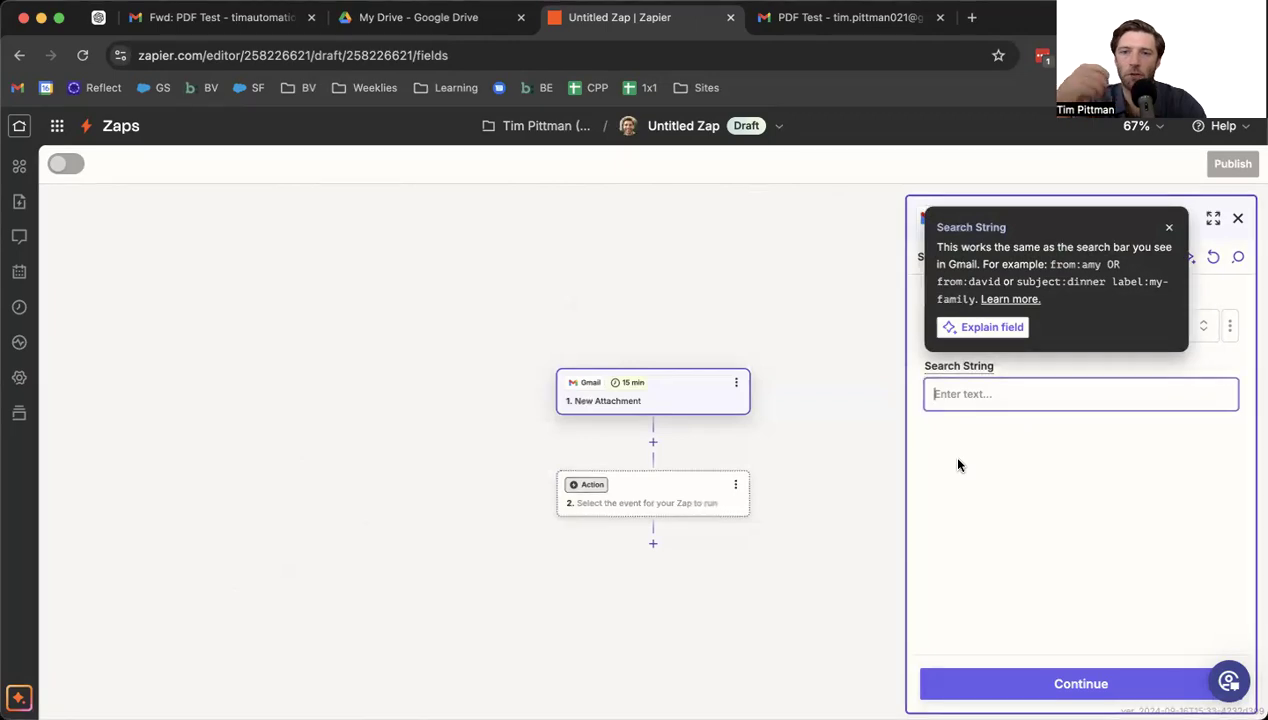
- Switch to the forwarded Gmail message, dismiss the toolbar tip and copy the original sender's e-mail address
left_click(220, 18)
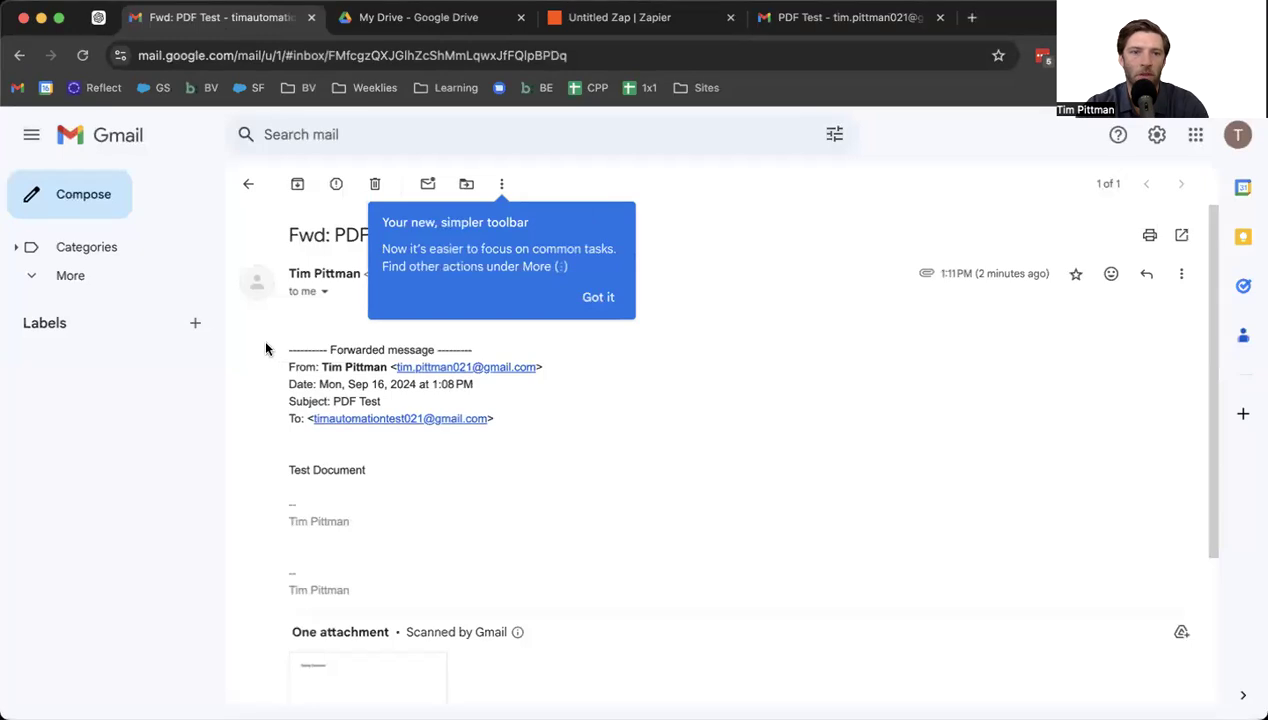
left_click(598, 300)
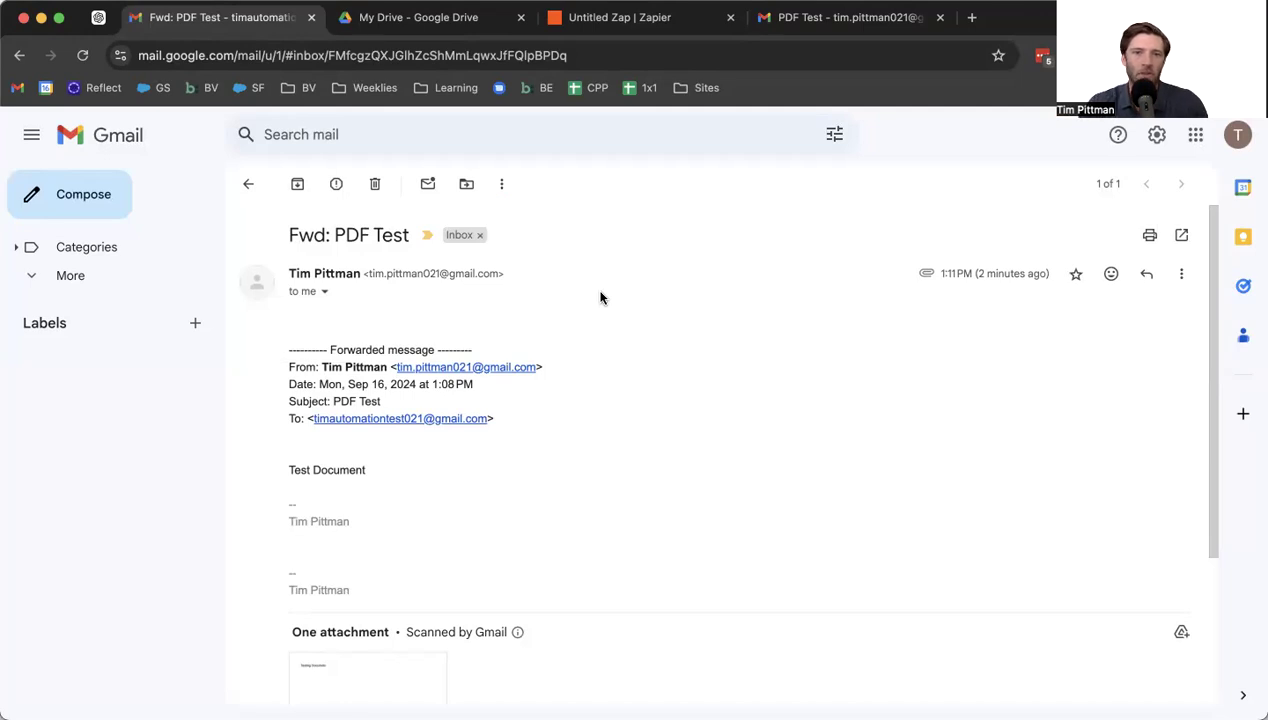
left_click_drag(536, 367, 396, 372)
key("super+c")
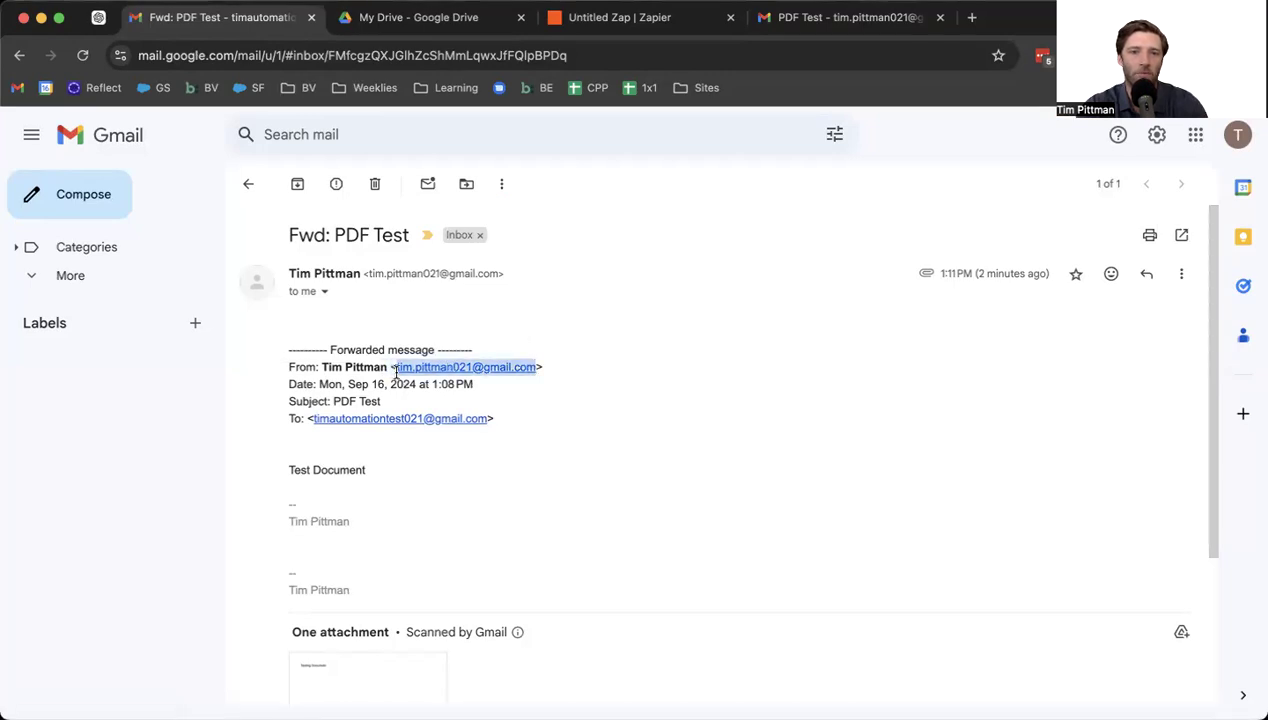
- Set the Zapier trigger's search string to "from:" plus the copied sender's e-mail address, and test the trigger
left_click(618, 18)
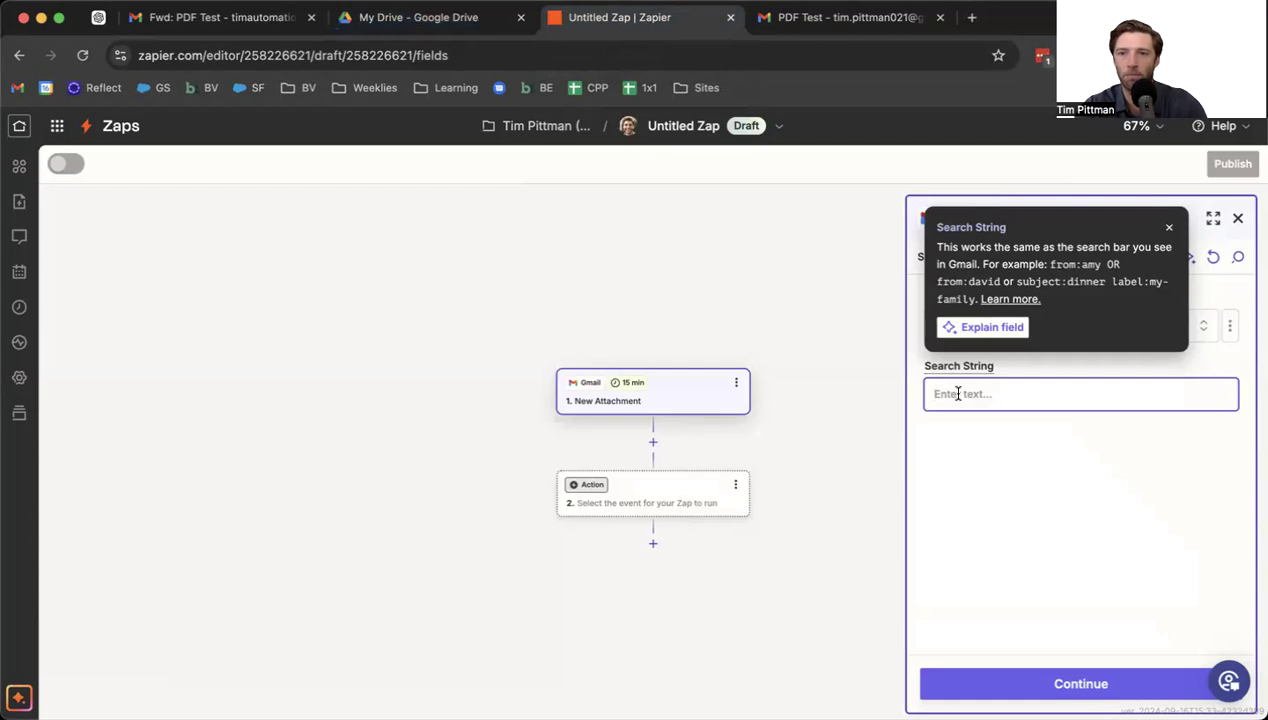
type("from:")
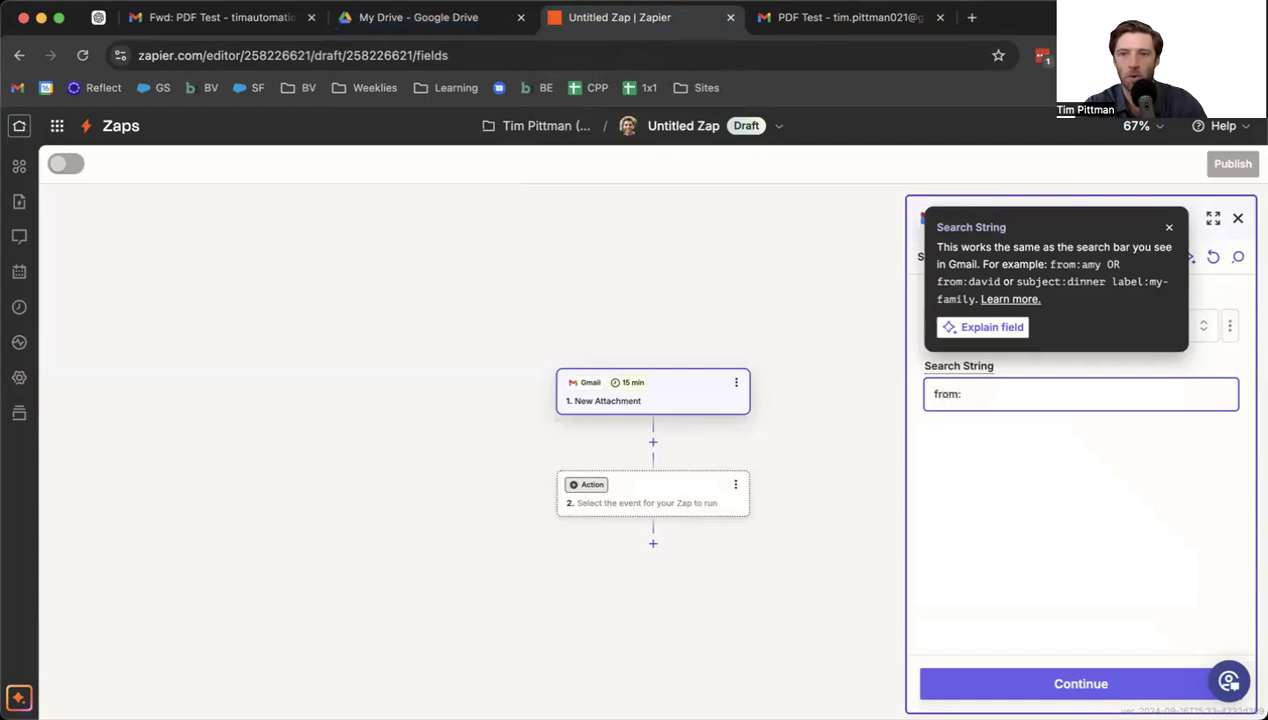
key("super+v")
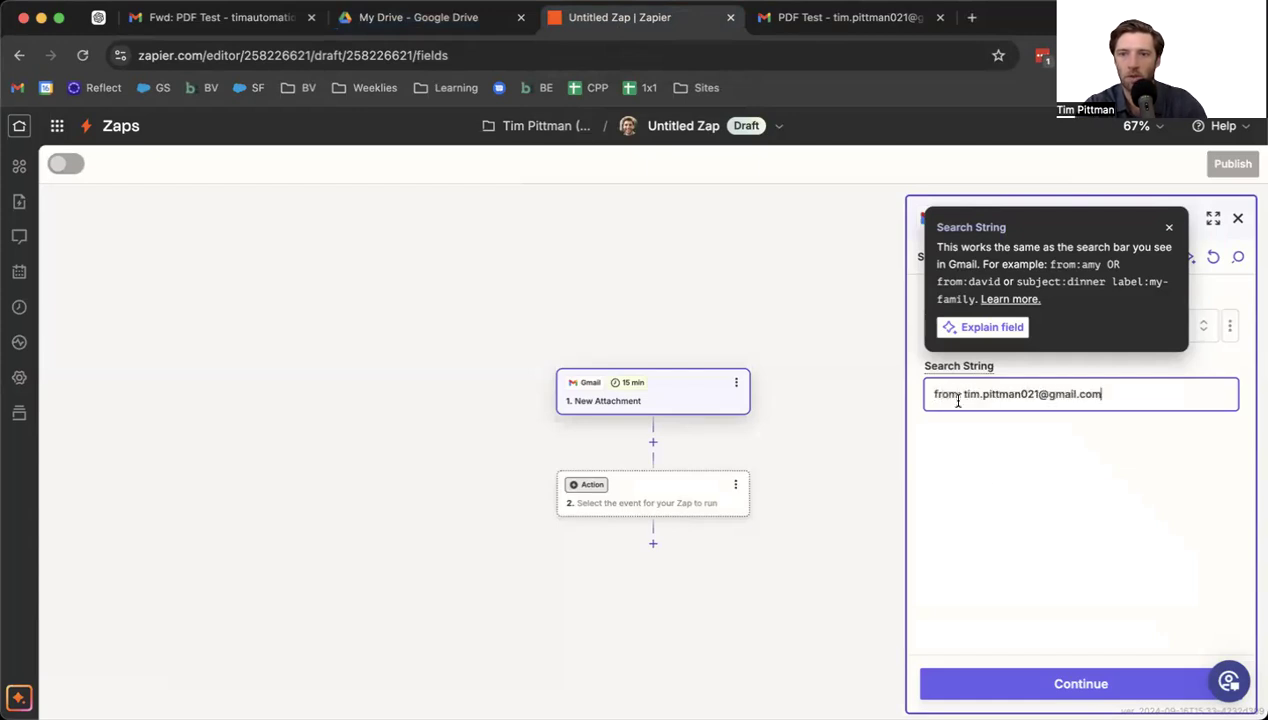
left_click(1168, 232)
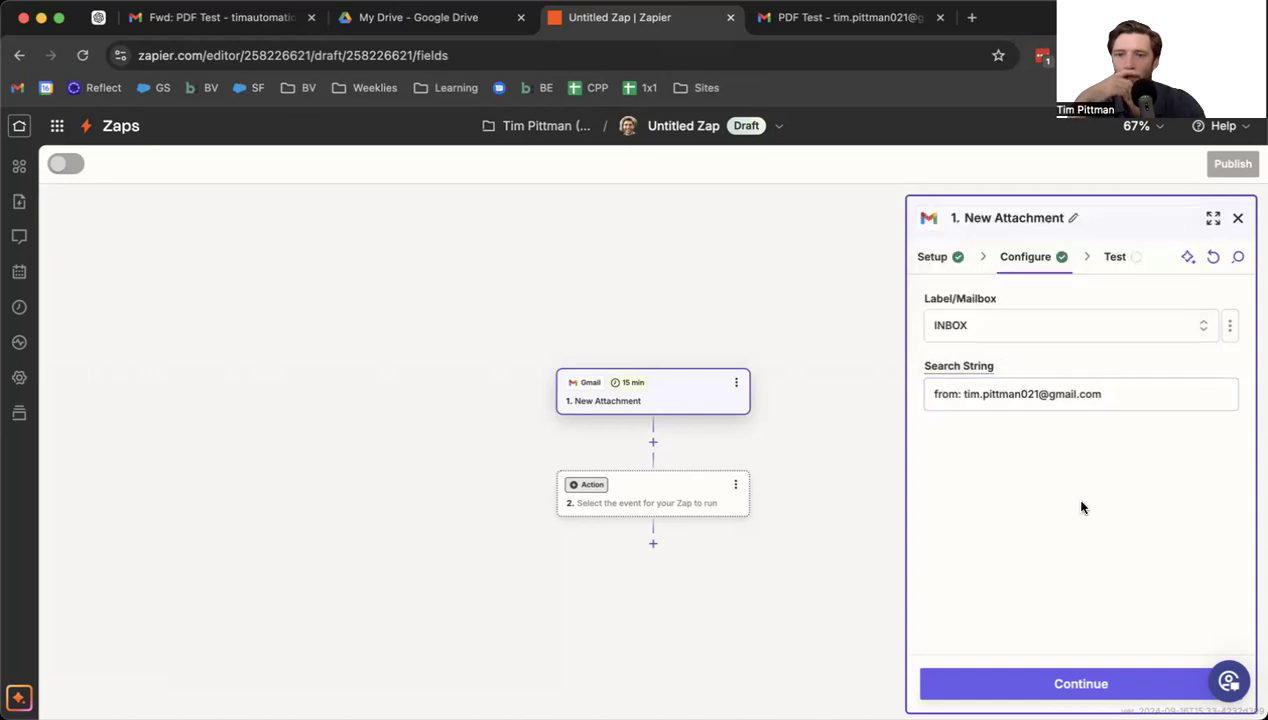
left_click(1047, 680)
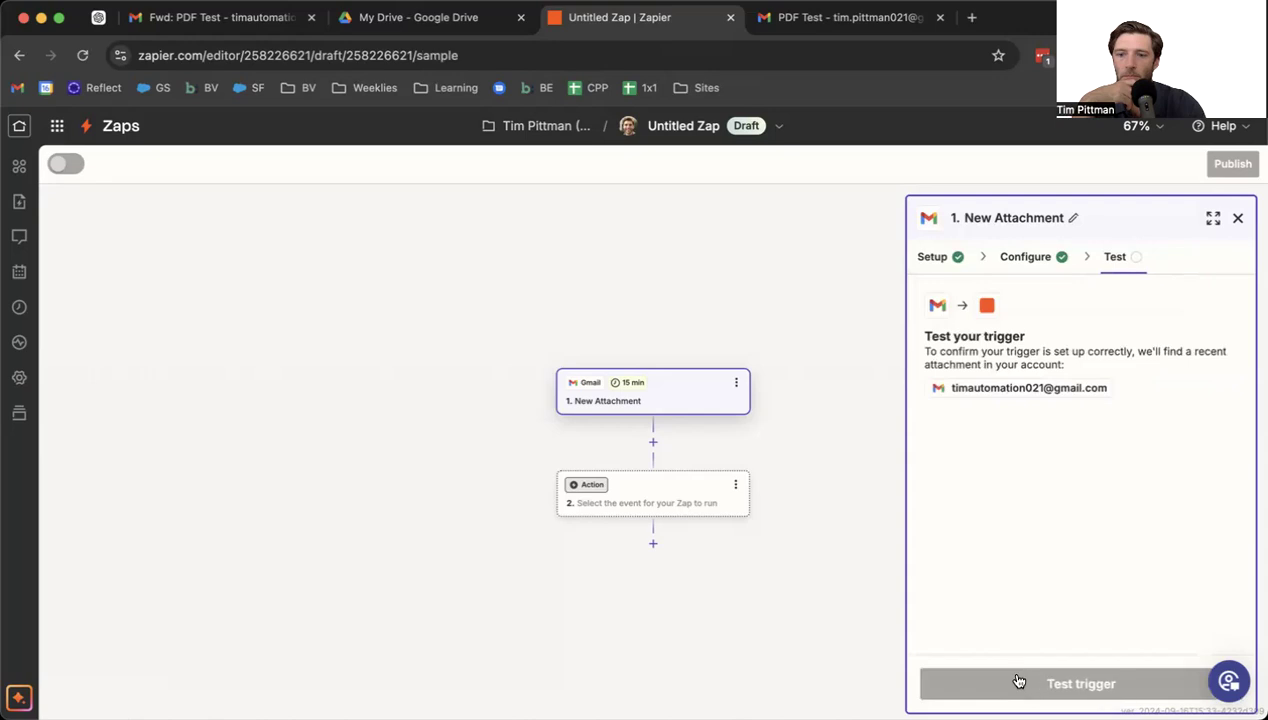
left_click(1060, 684)
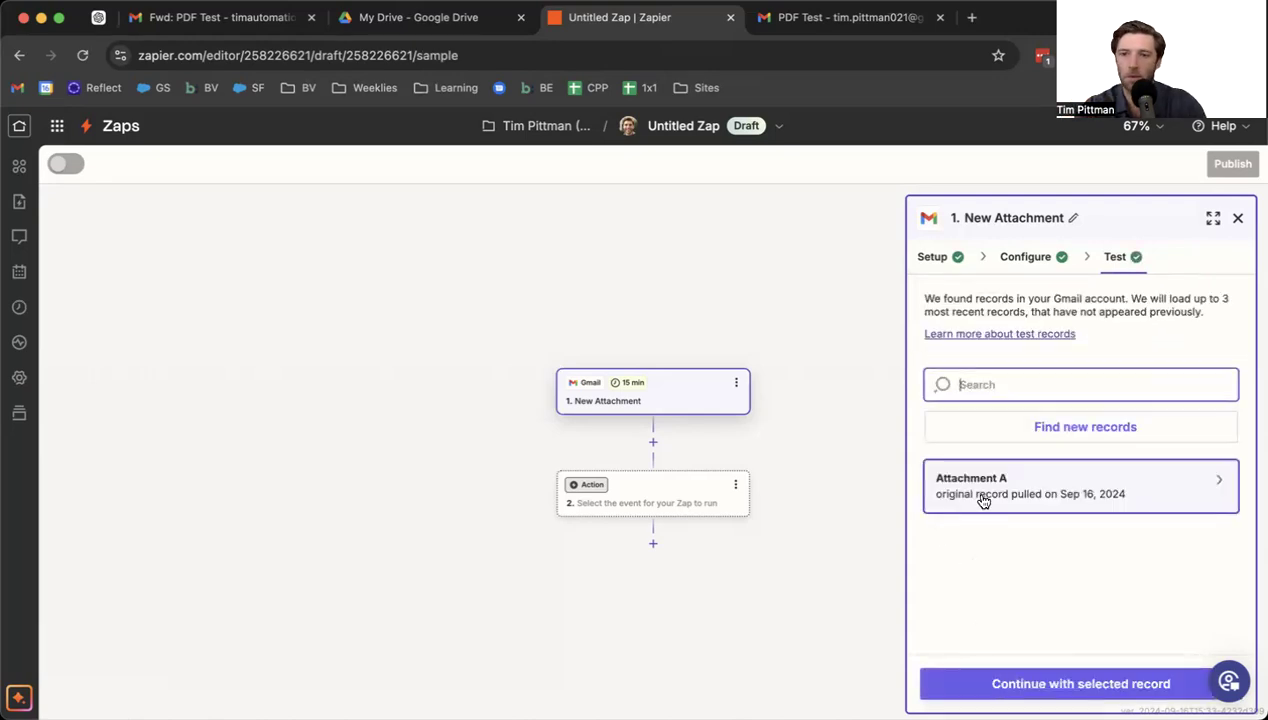
- Examine the test attachment record's details, including its sender, subject, body and attachment file fields
mouse_move(985, 496)
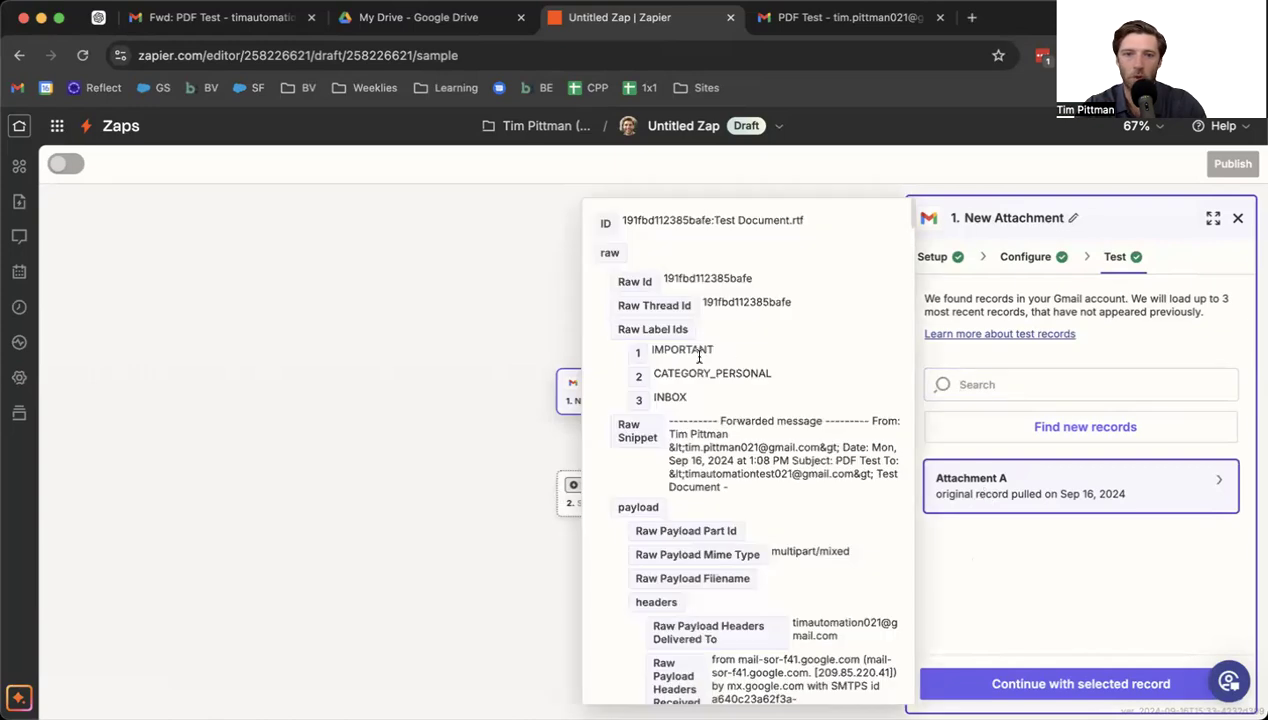
scroll(735, 378, "down", 2)
left_click_drag(750, 406, 705, 393)
scroll(706, 395, "down", 4)
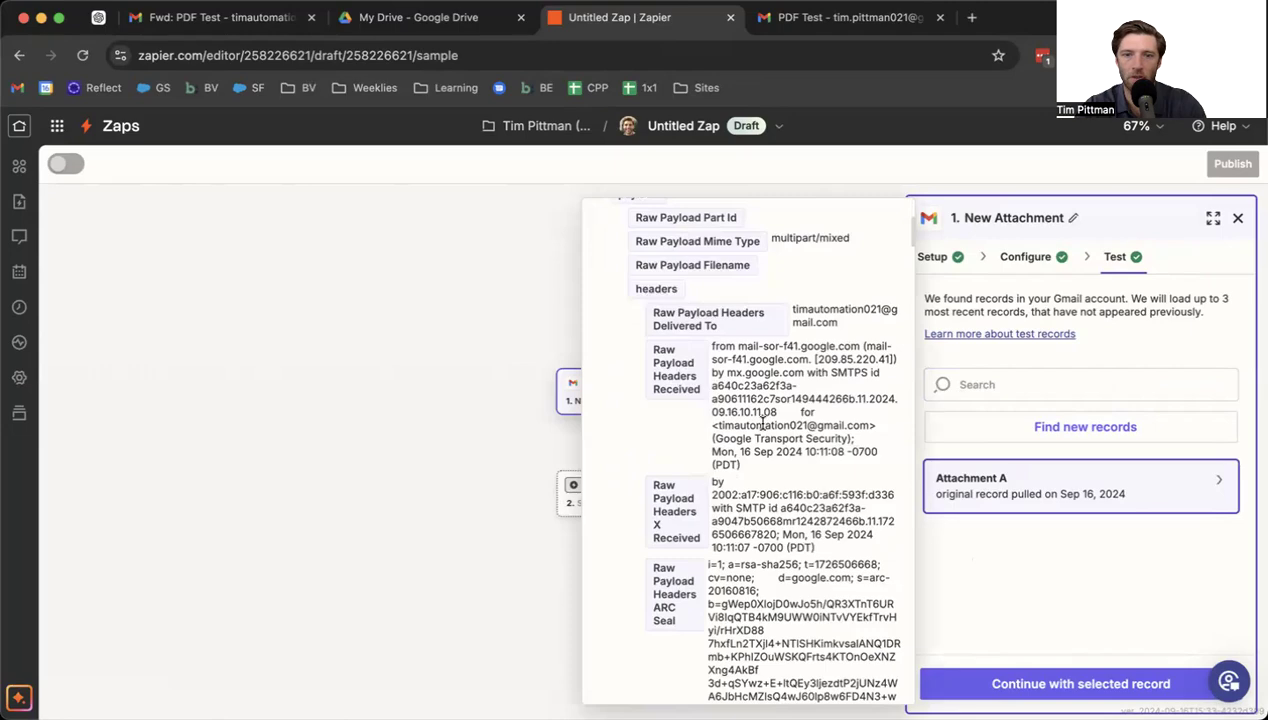
scroll(756, 420, "down", 10)
scroll(763, 424, "down", 15)
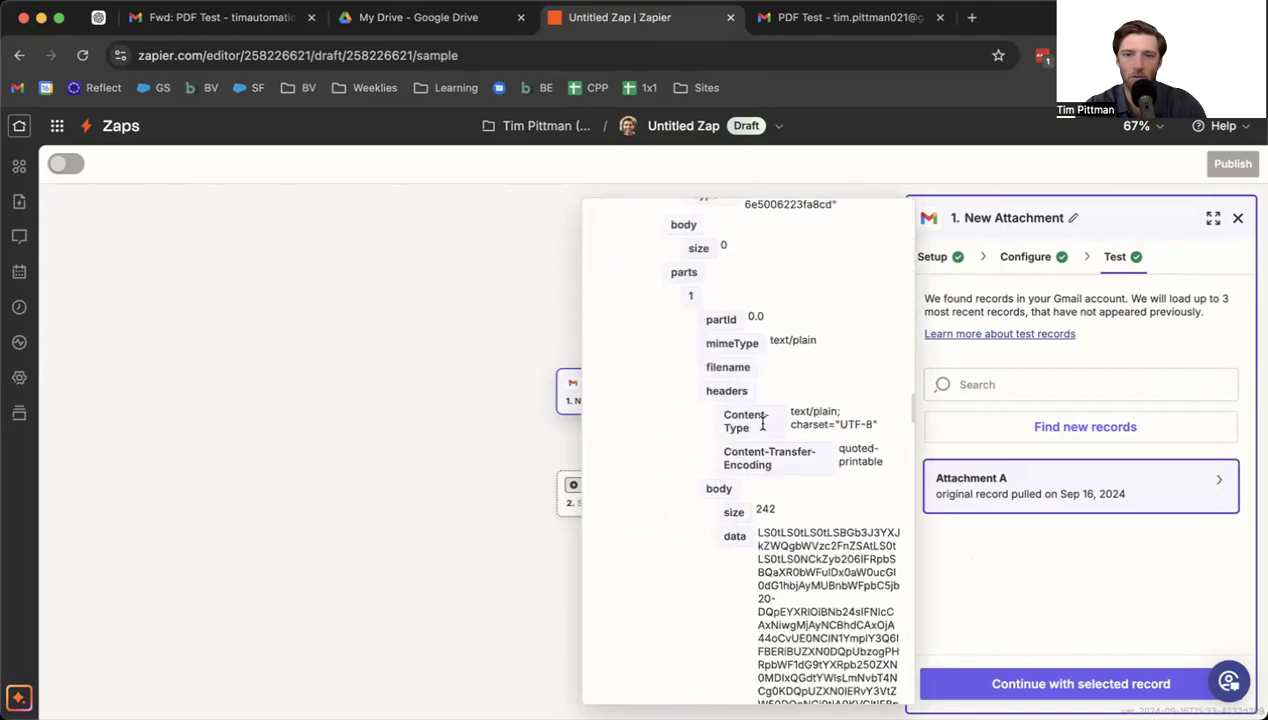
scroll(668, 470, "down", 15)
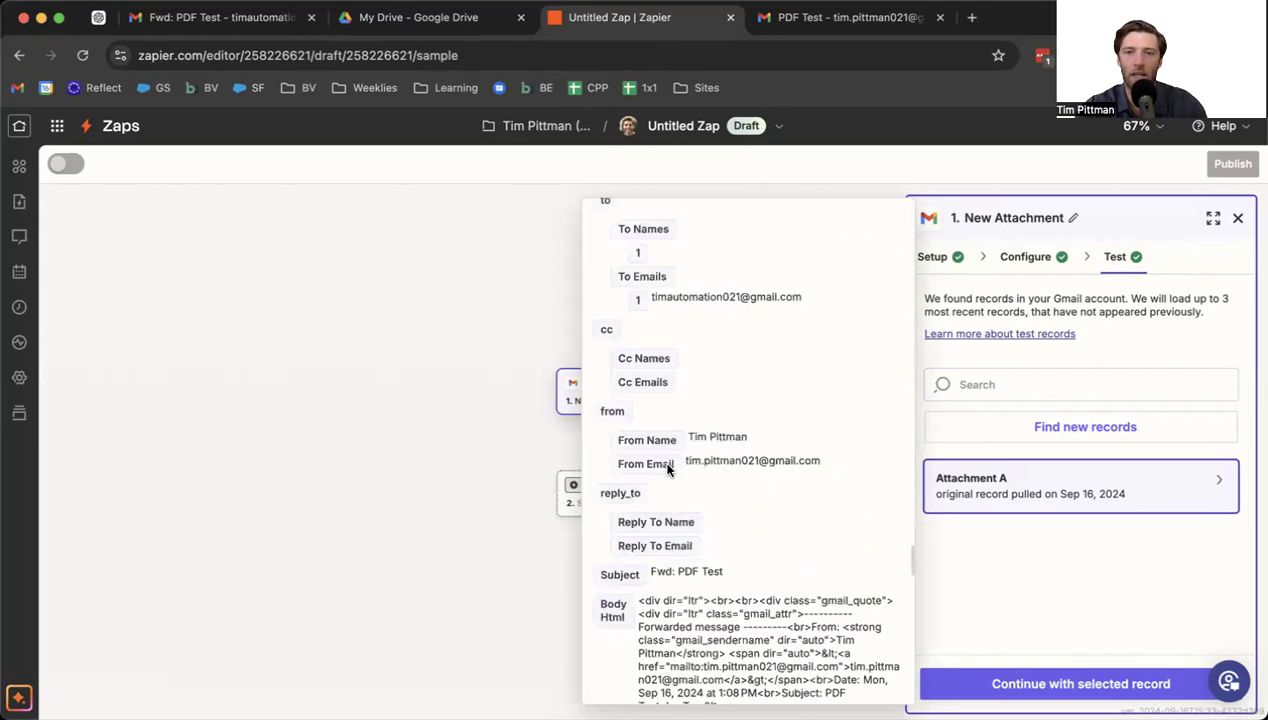
scroll(668, 470, "down", 3)
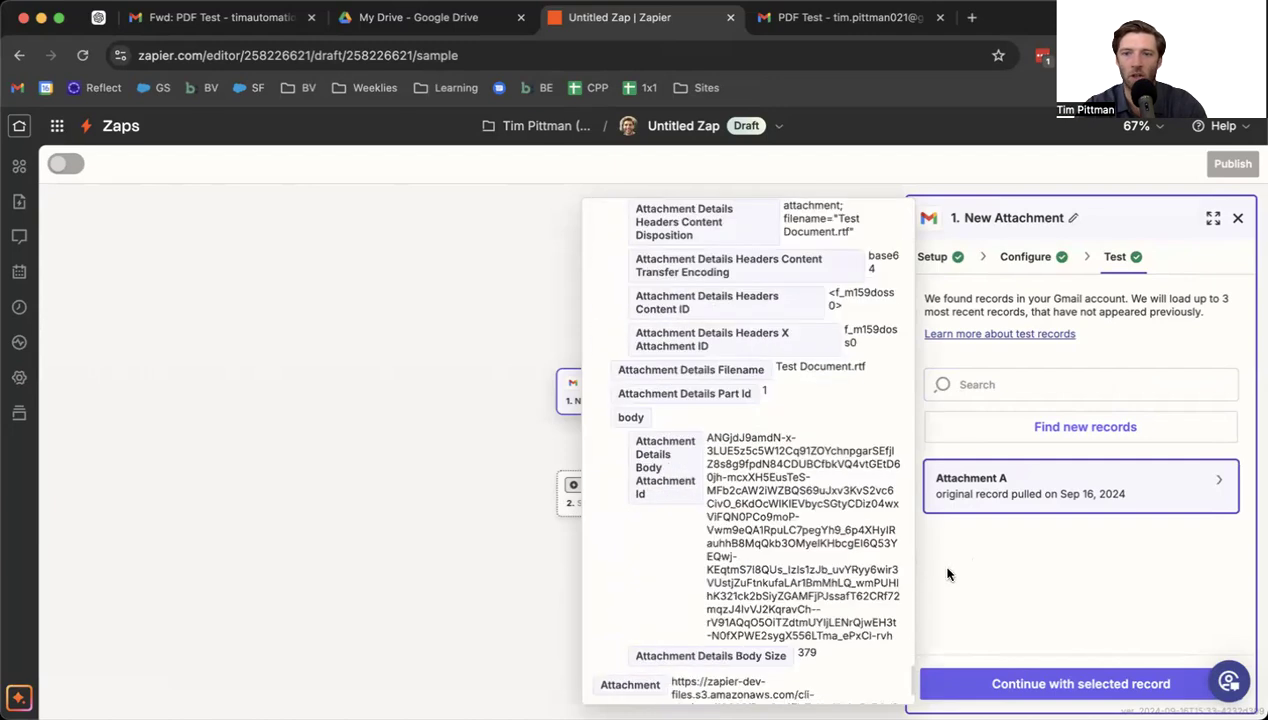
left_click(942, 570)
- Choose Google Drive as the app for the Zap's second step, the action
left_click(673, 498)
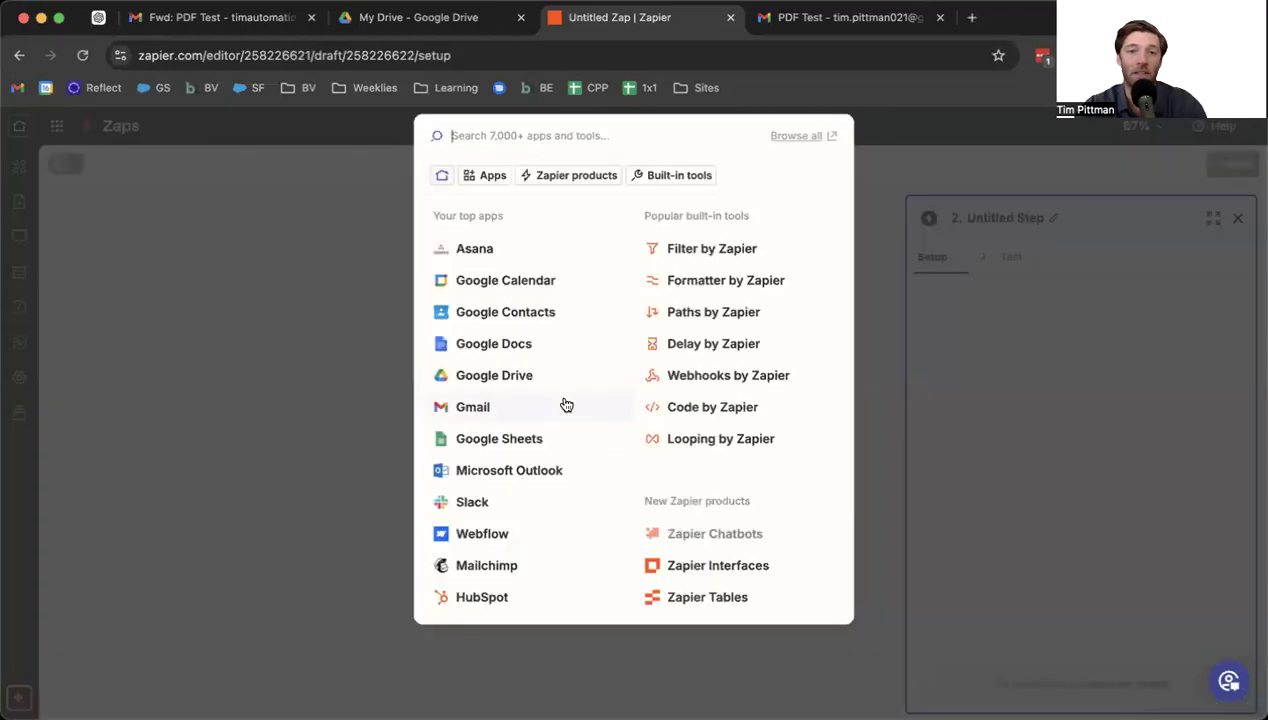
left_click(521, 375)
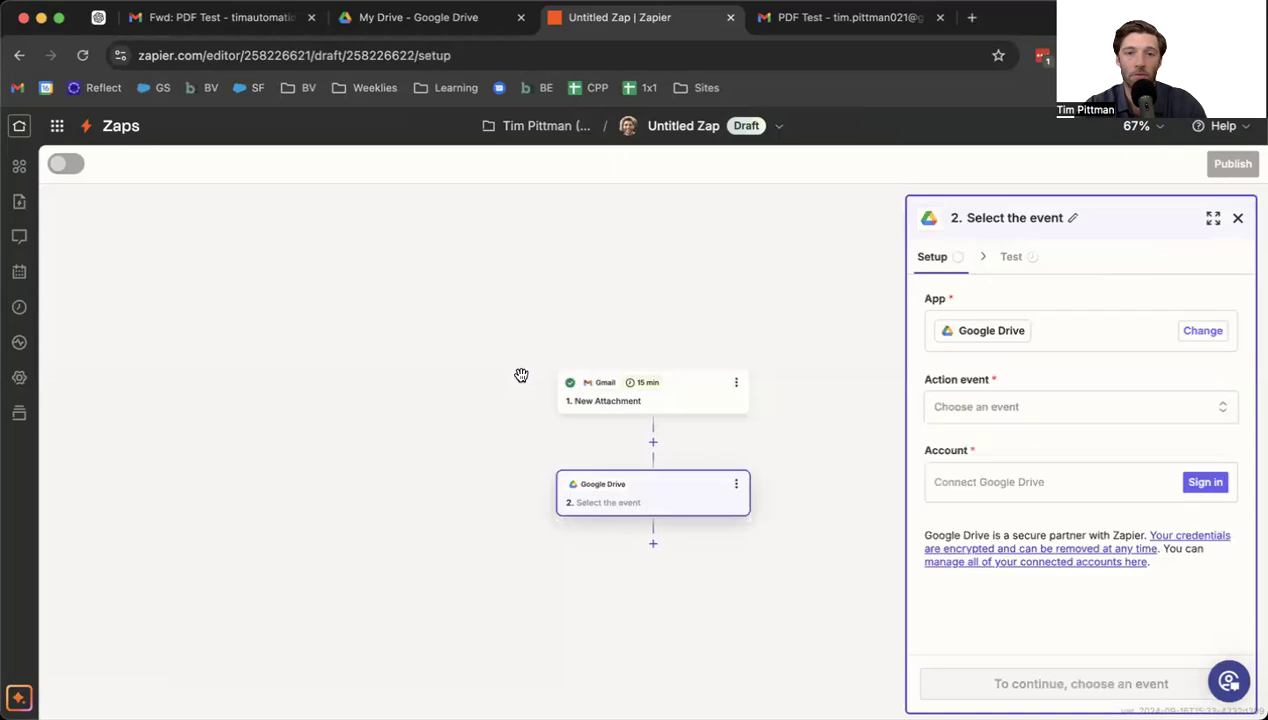
- Set the Google Drive step's action event to Upload File and connect the Google Drive account
left_click(964, 407)
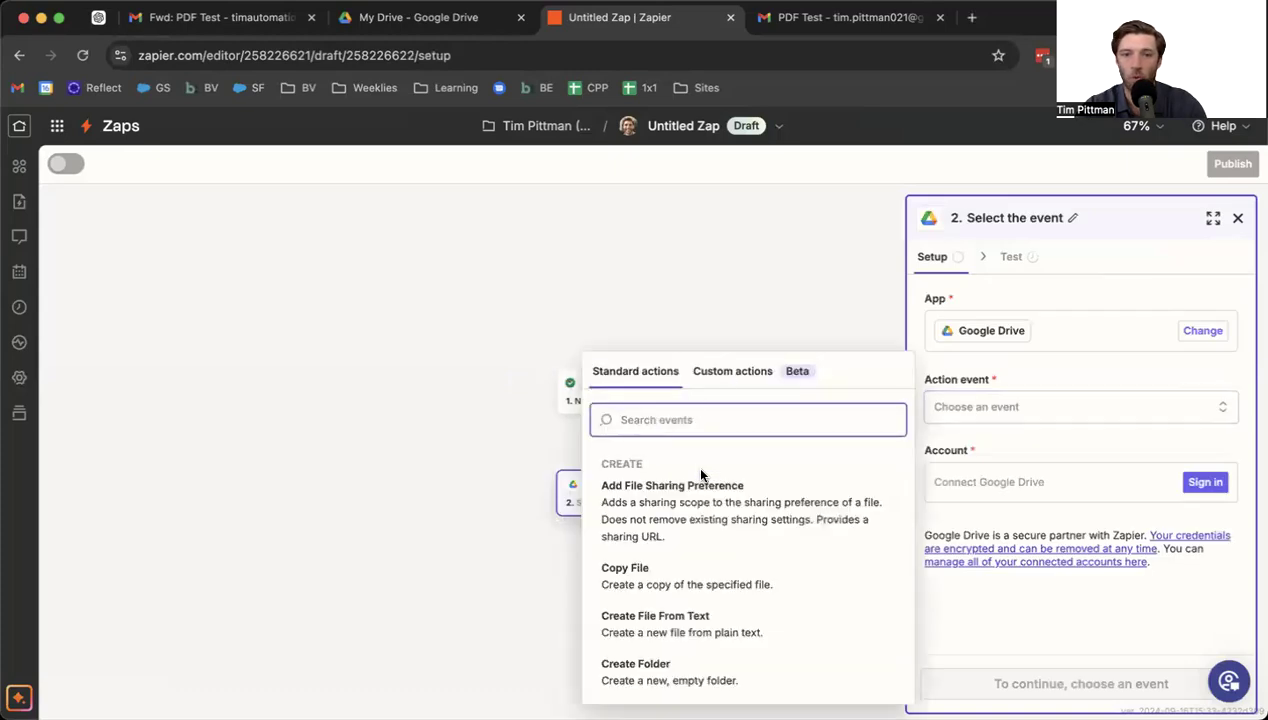
scroll(773, 498, "down", 3)
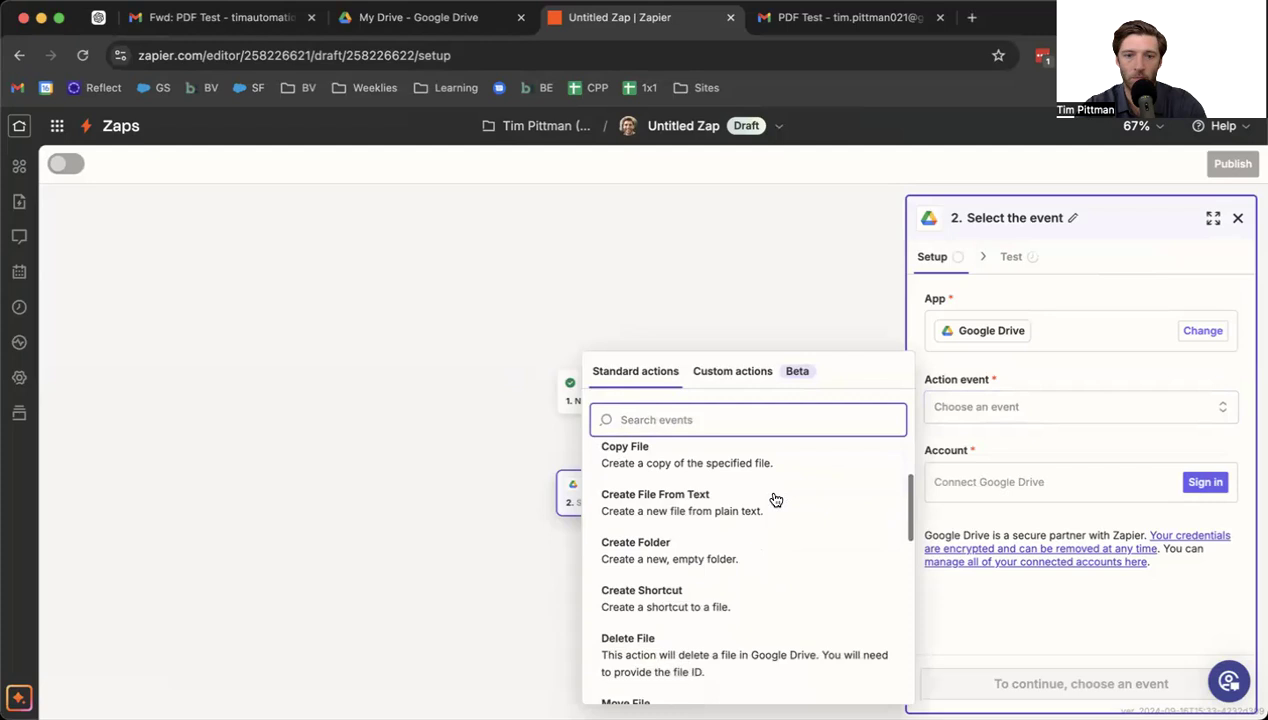
scroll(775, 498, "down", 5)
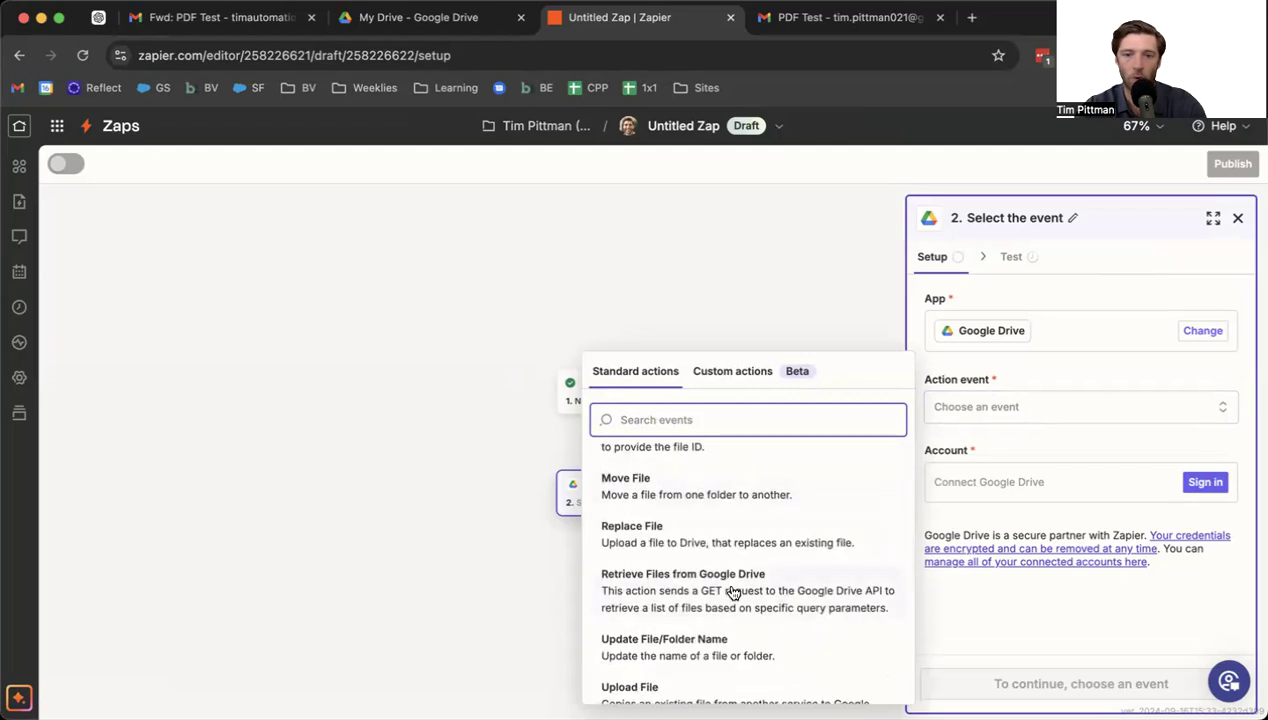
scroll(731, 592, "down", 3)
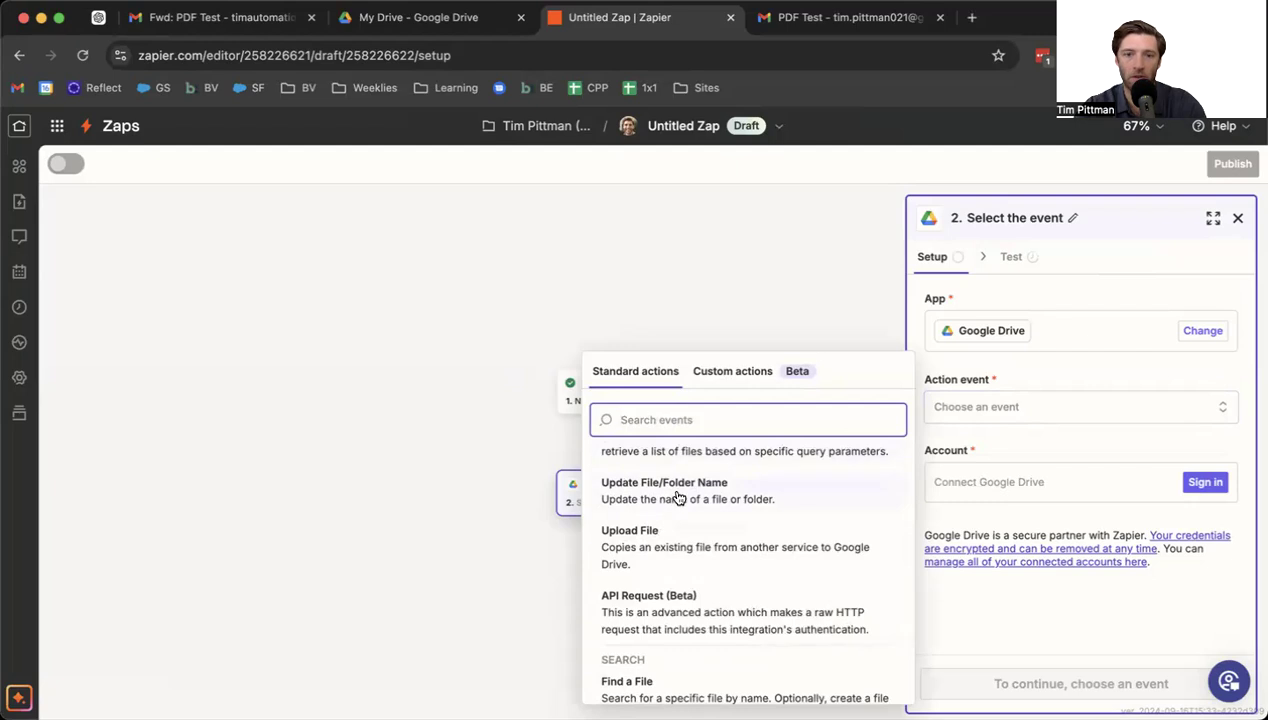
left_click(704, 549)
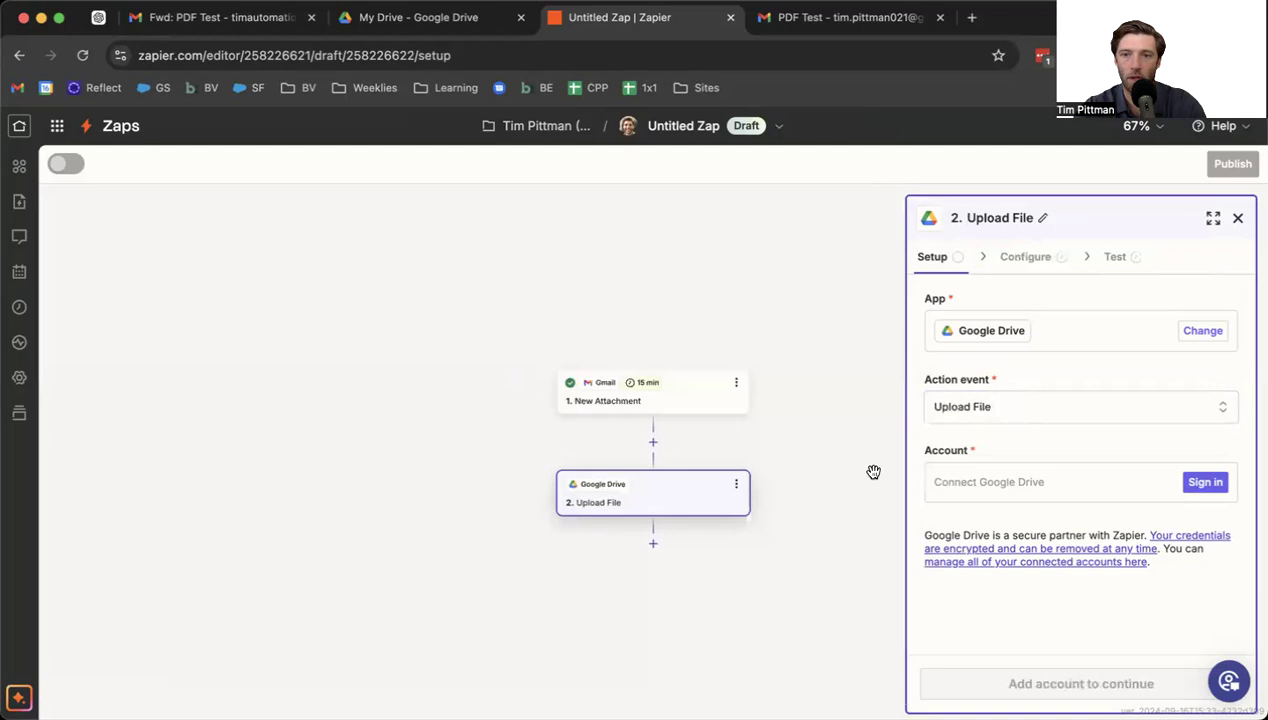
left_click(952, 490)
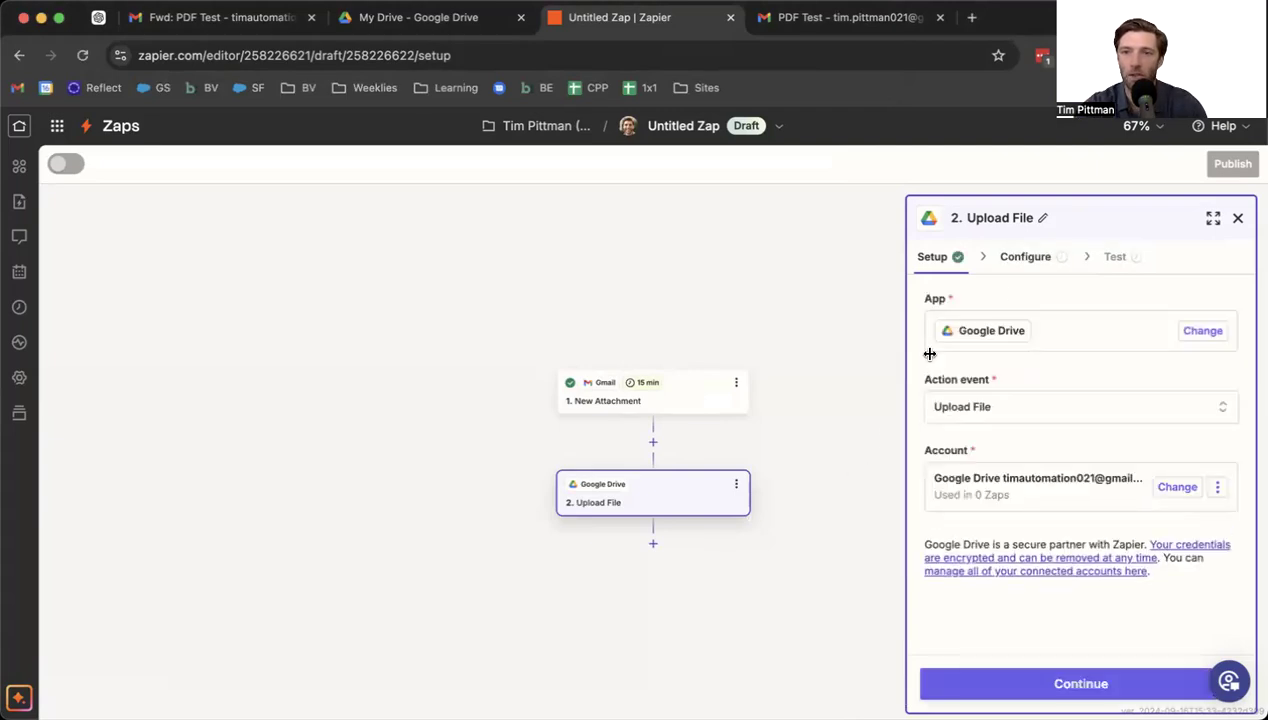
- Go to the upload step's configuration and set its drive to My Google Drive
left_click(1026, 257)
left_click(976, 335)
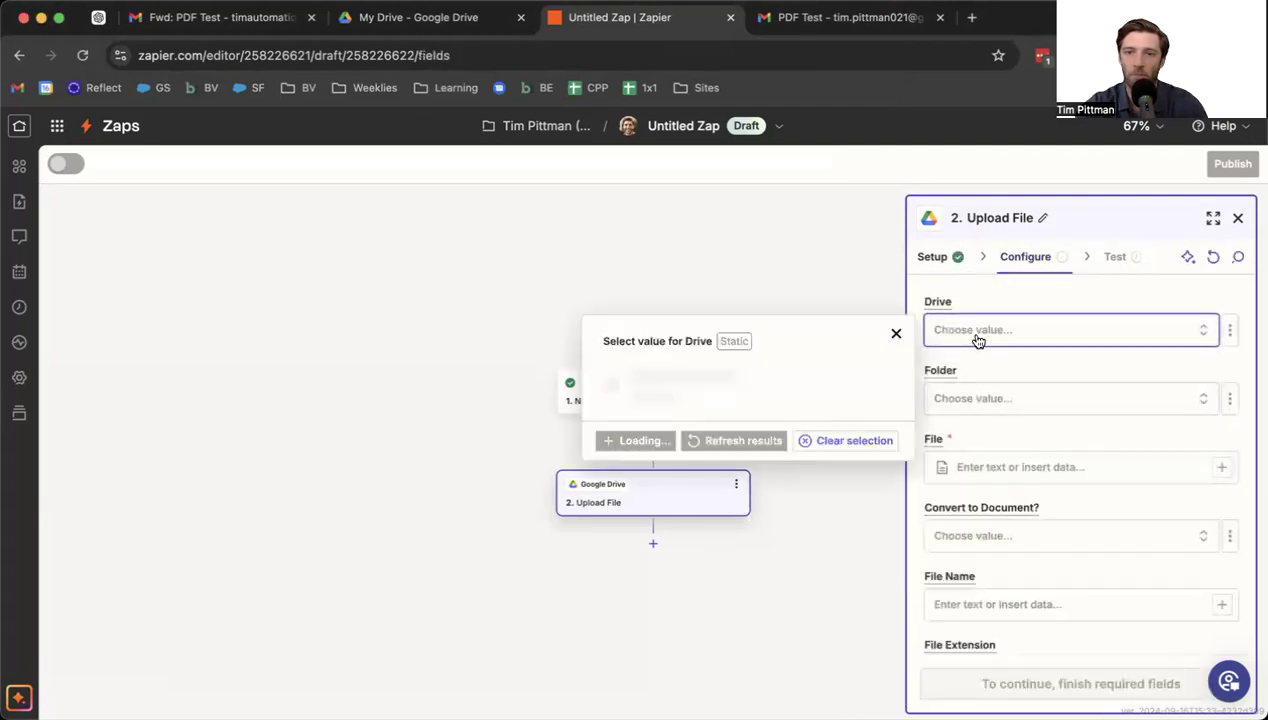
left_click(741, 380)
- Refresh the destination folder choices, try Shared with Me as the folder, and return to the root level
left_click(978, 397)
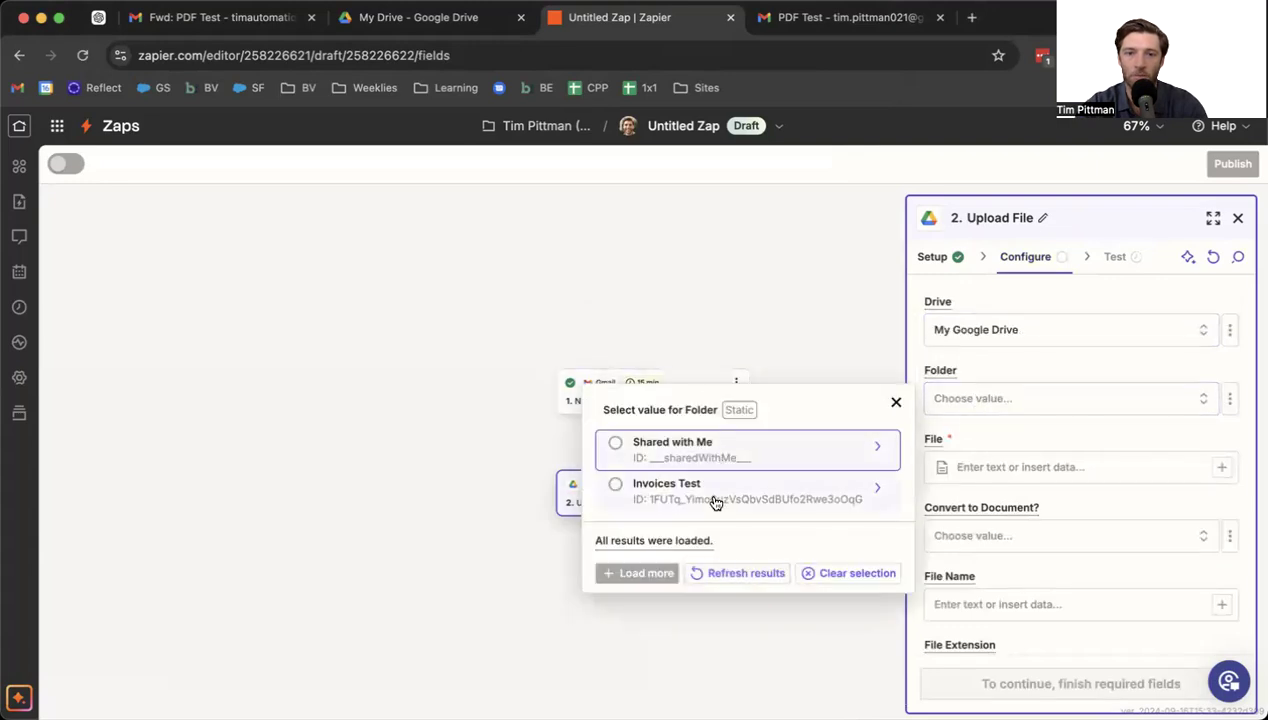
left_click(715, 575)
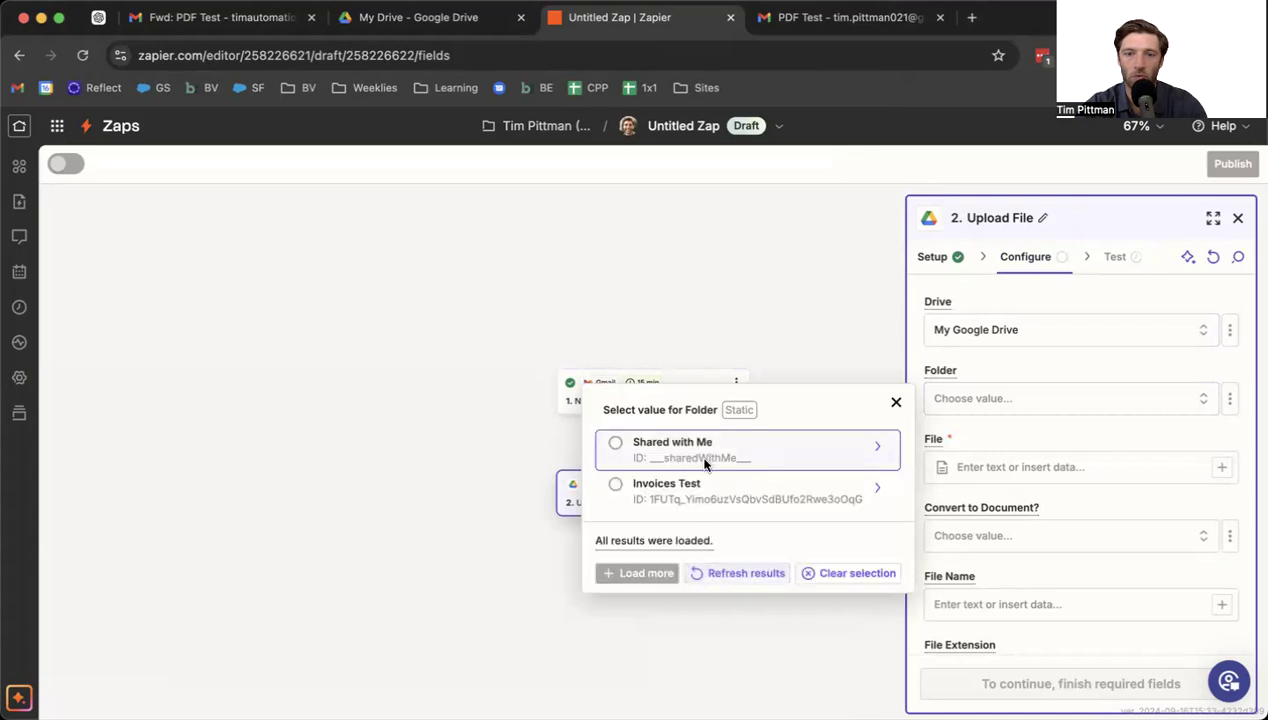
left_click(773, 456)
left_click(985, 399)
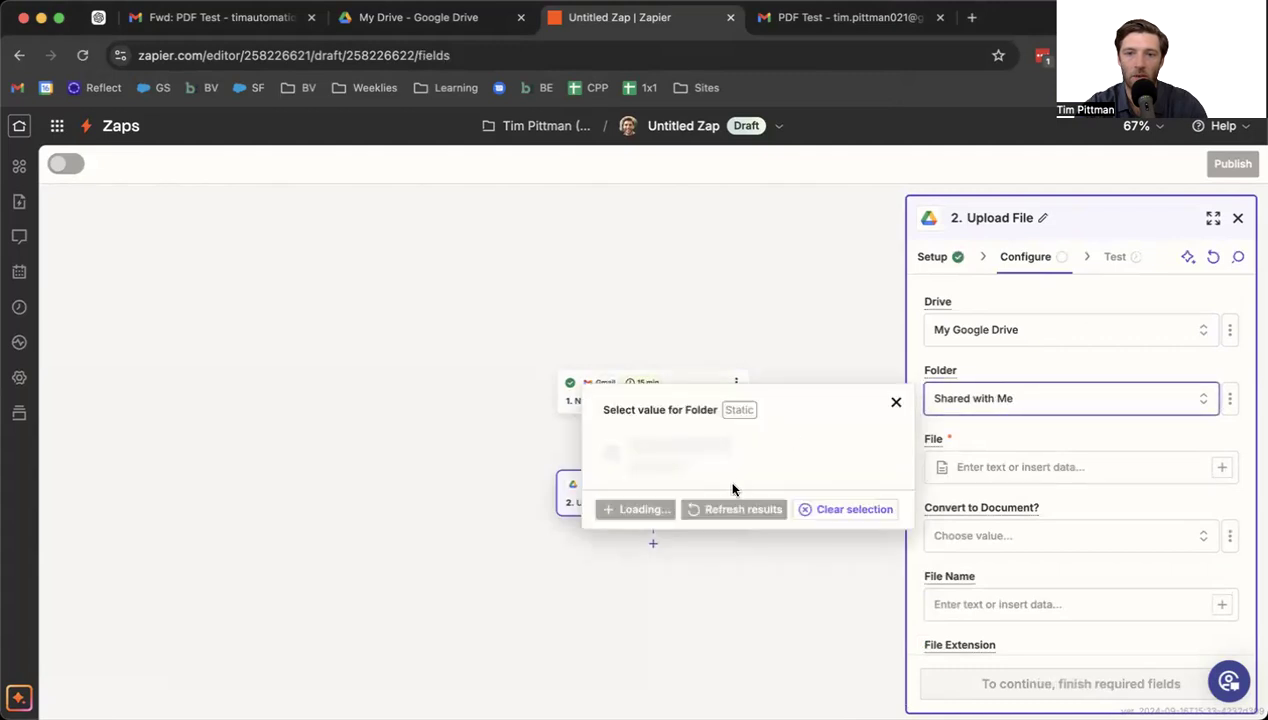
left_click(648, 444)
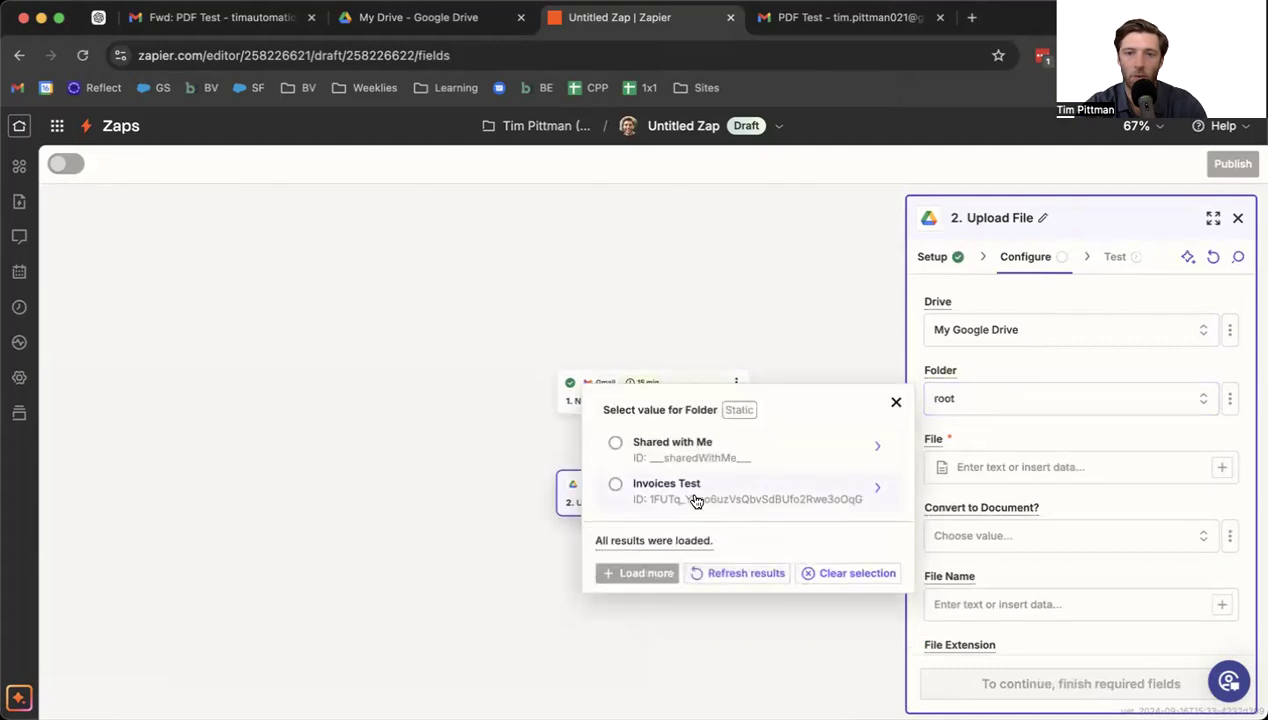
- Check the folder in Google Drive, return to Zapier, and set the upload folder to Invoices Test
left_click(379, 22)
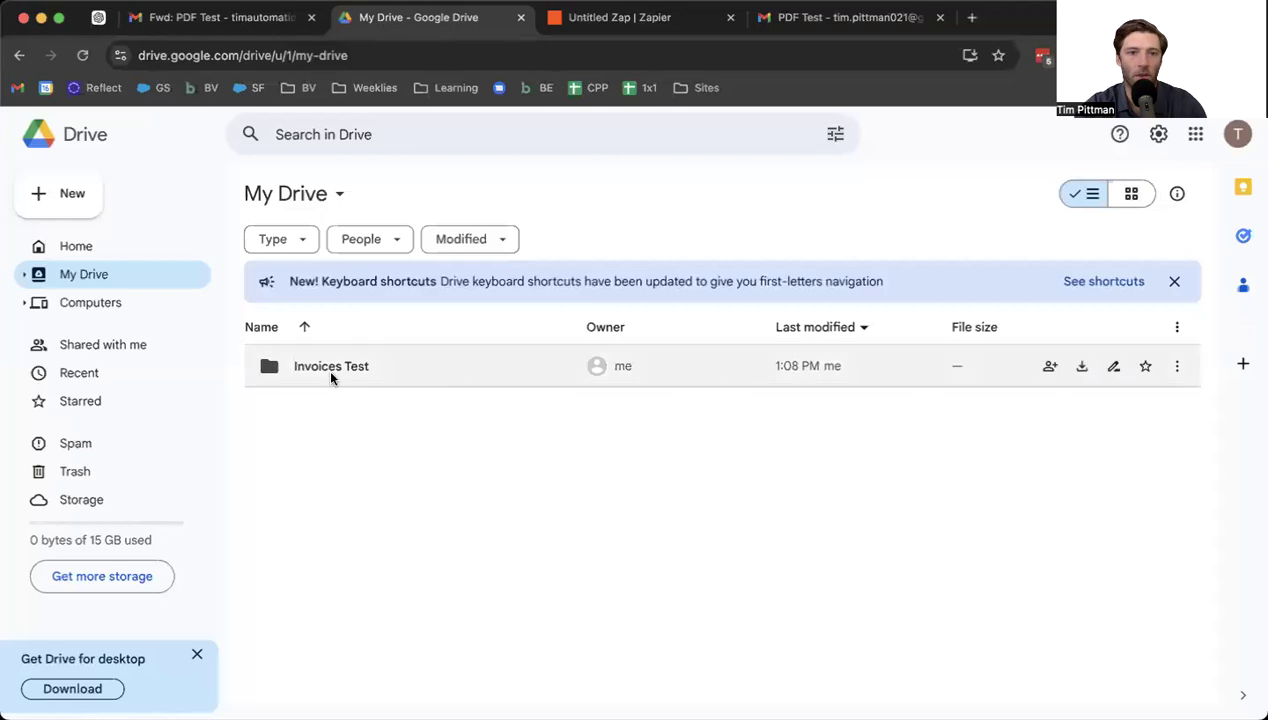
left_click(560, 20)
left_click(683, 490)
- Look through the Gmail trigger's available data and map its Attachment to the required File field
left_click(984, 476)
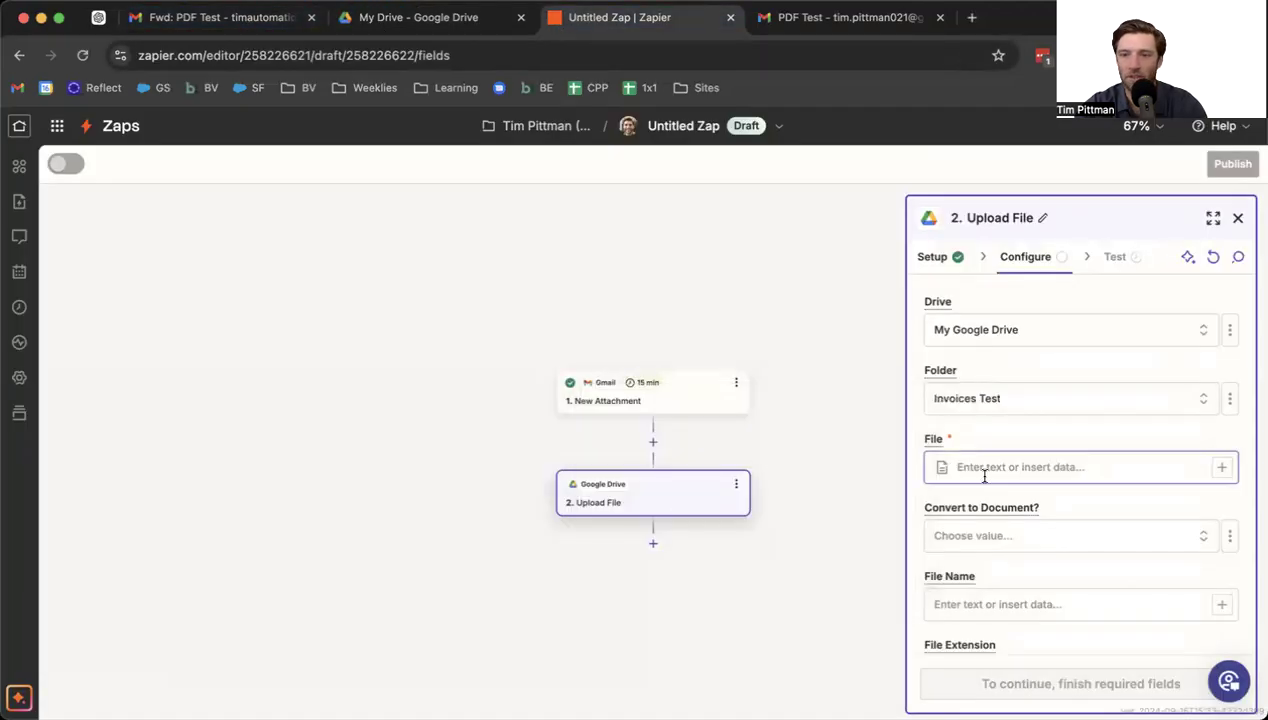
left_click(1221, 467)
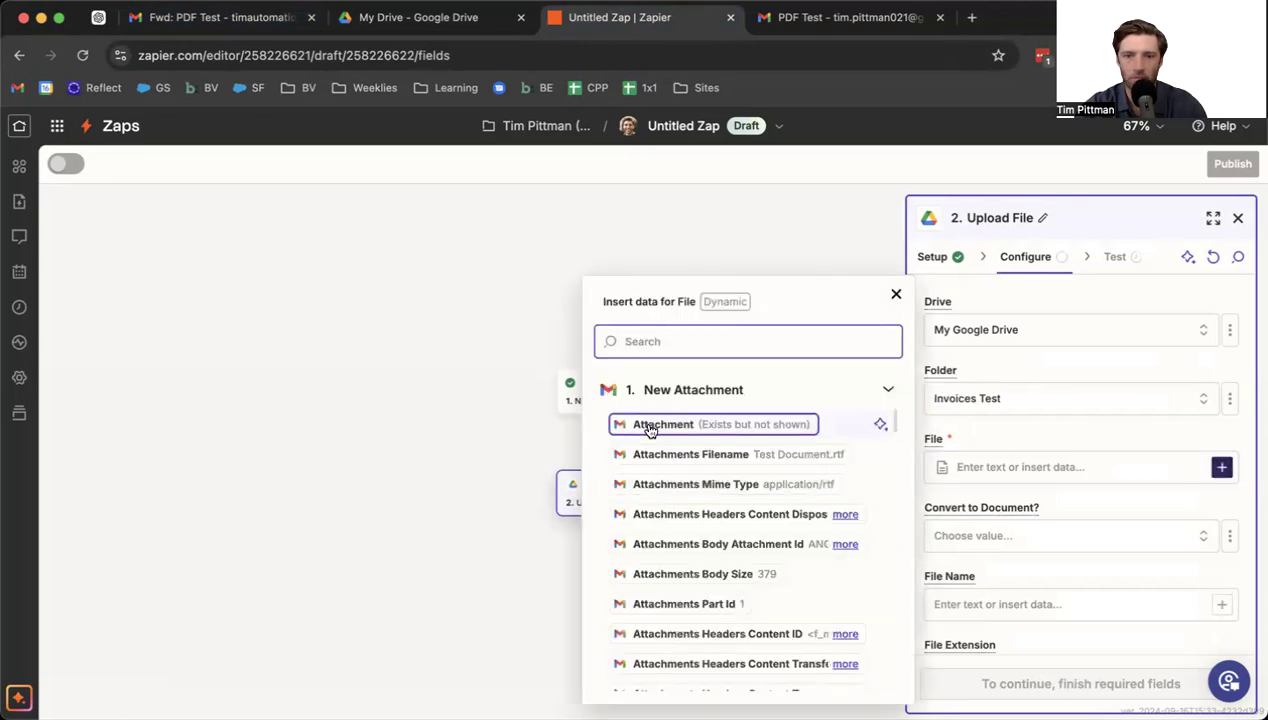
scroll(650, 450, "down", 2)
scroll(652, 458, "down", 1)
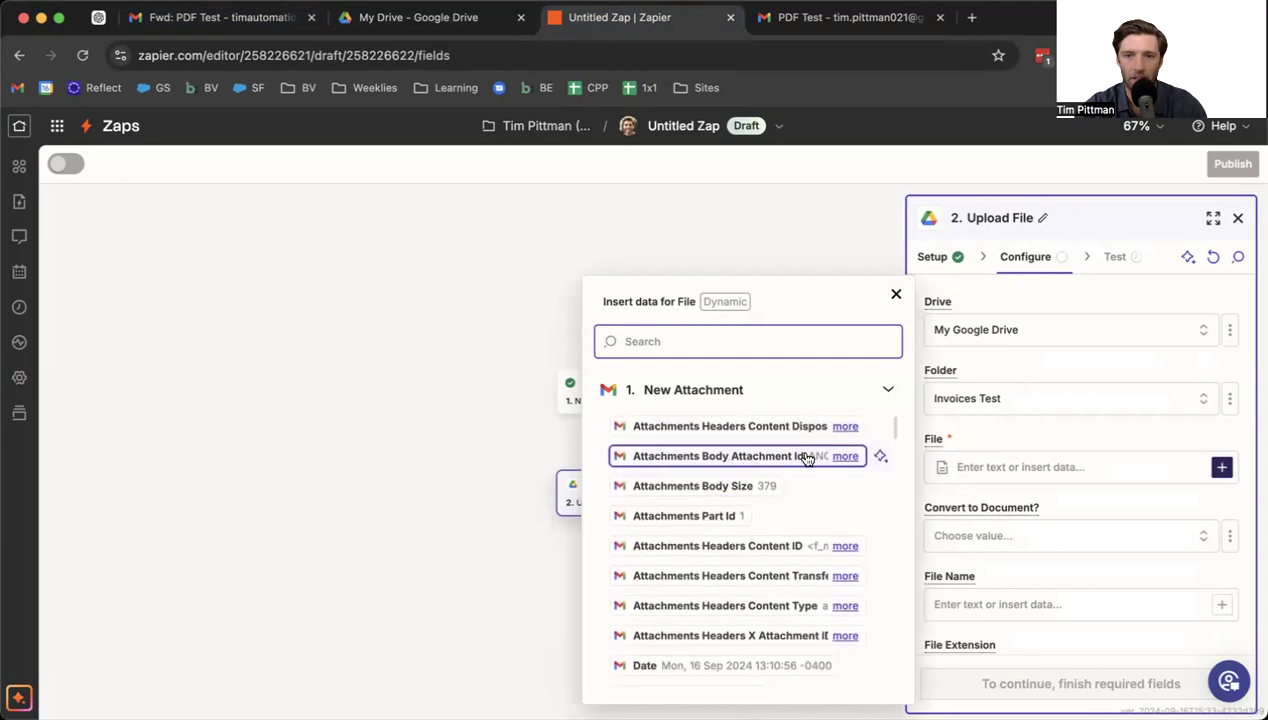
scroll(690, 545, "down", 4)
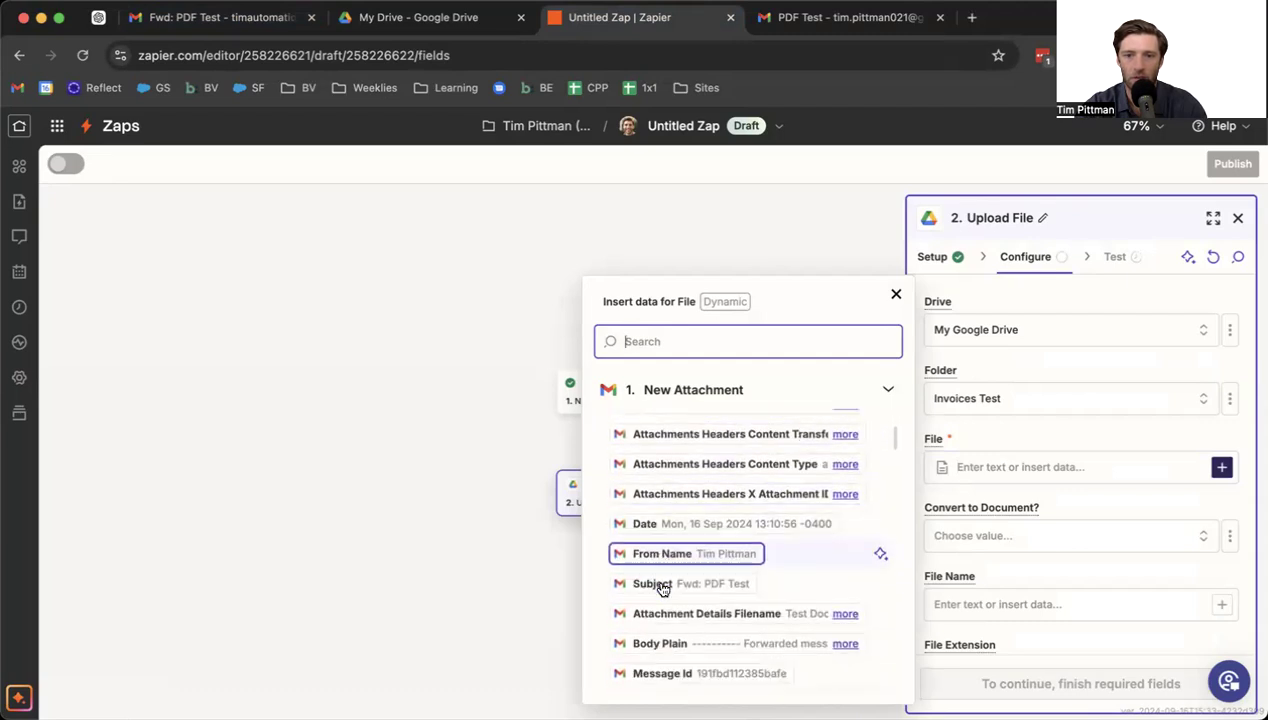
scroll(660, 588, "down", 3)
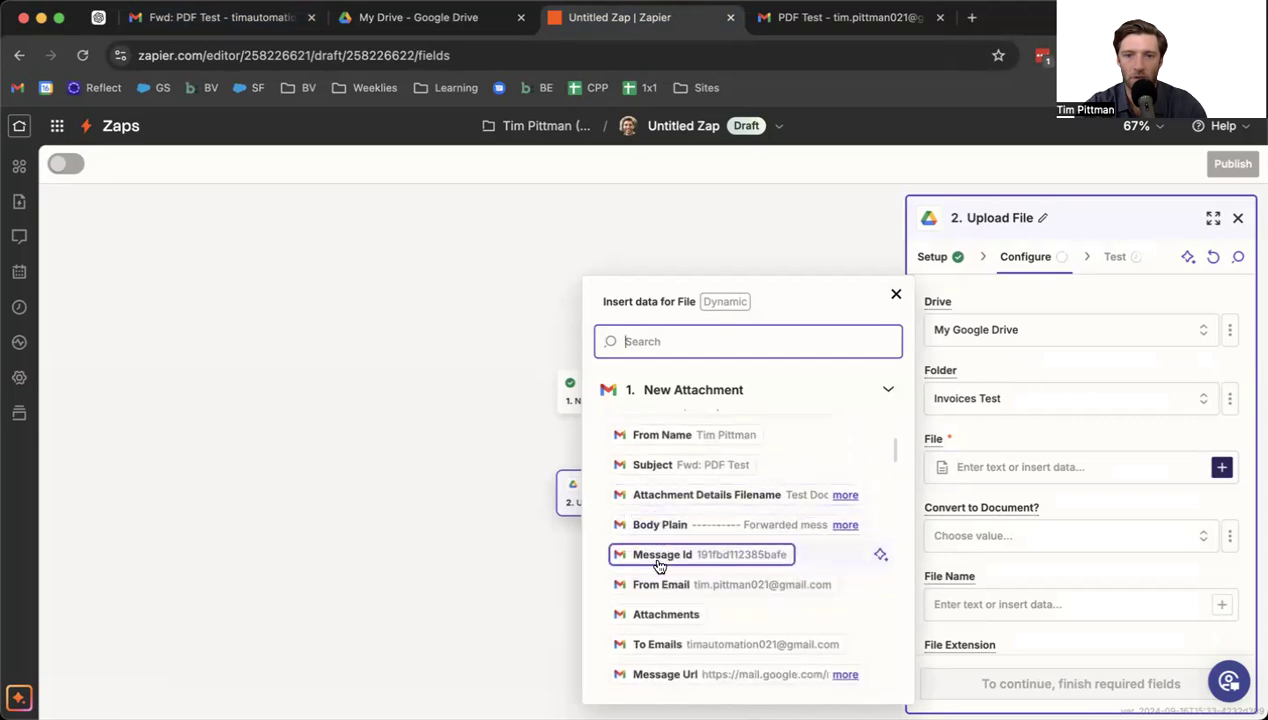
scroll(660, 566, "down", 2)
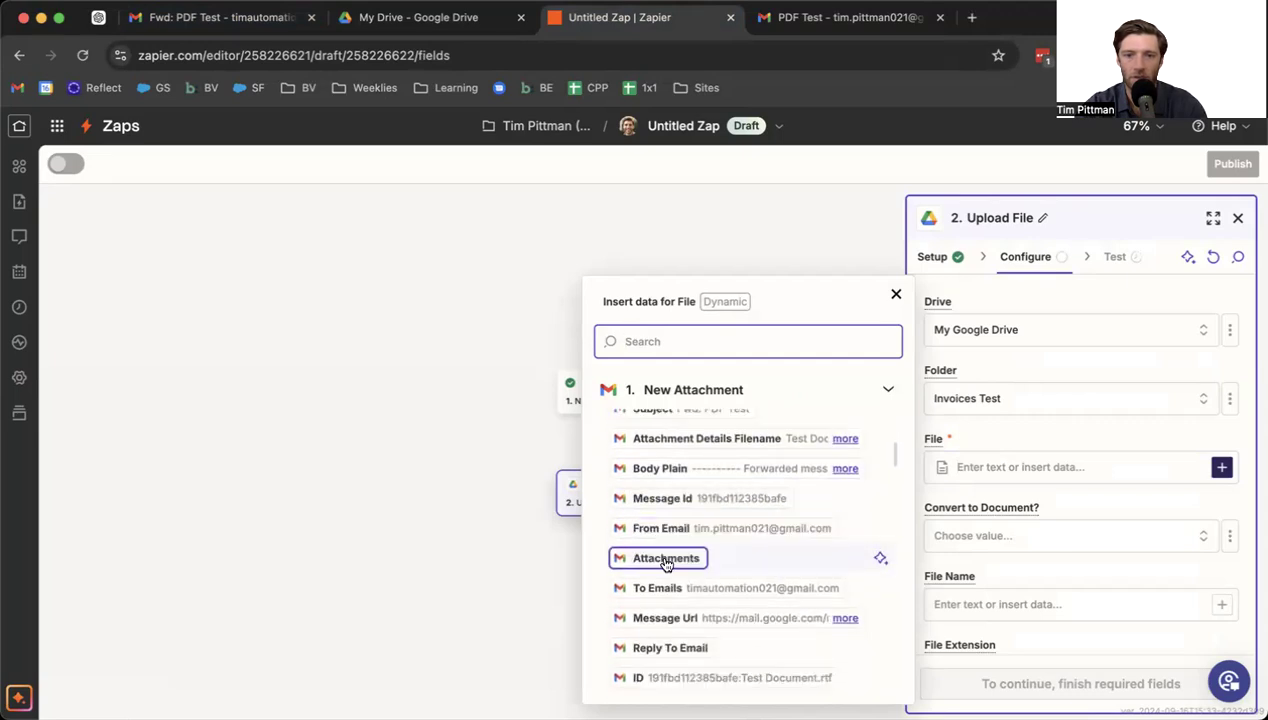
scroll(665, 563, "down", 7)
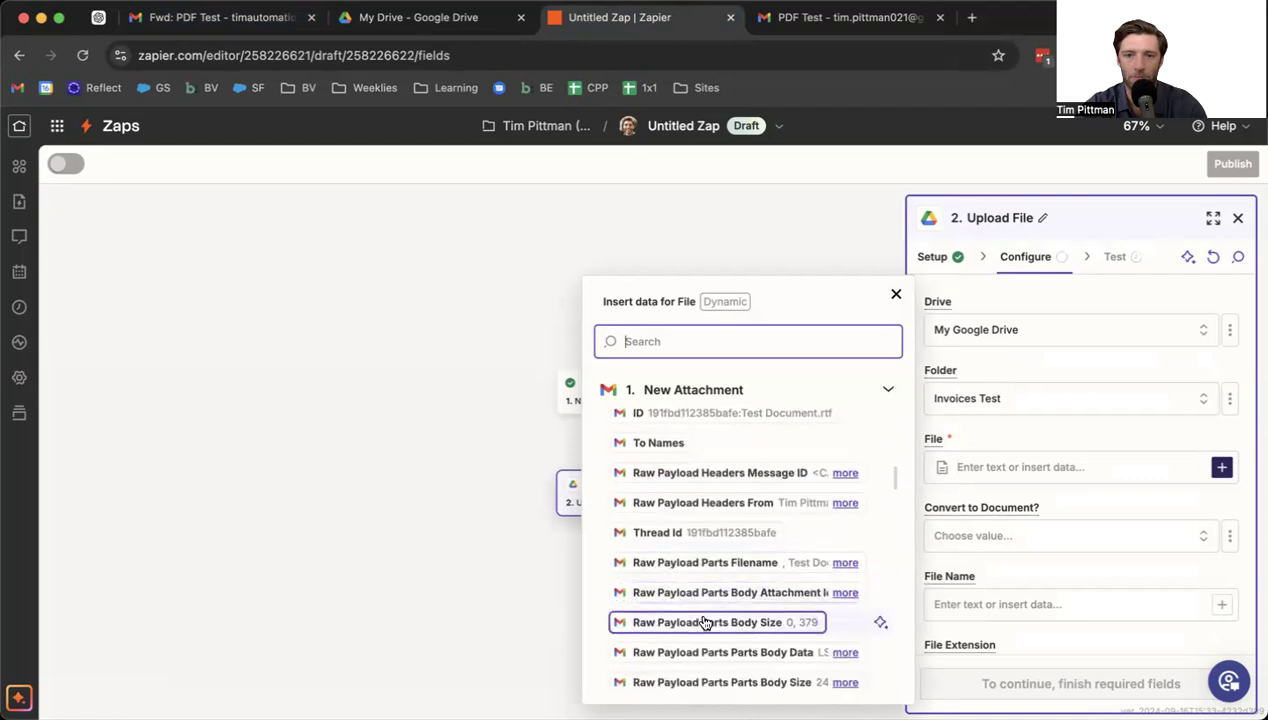
scroll(703, 600, "down", 11)
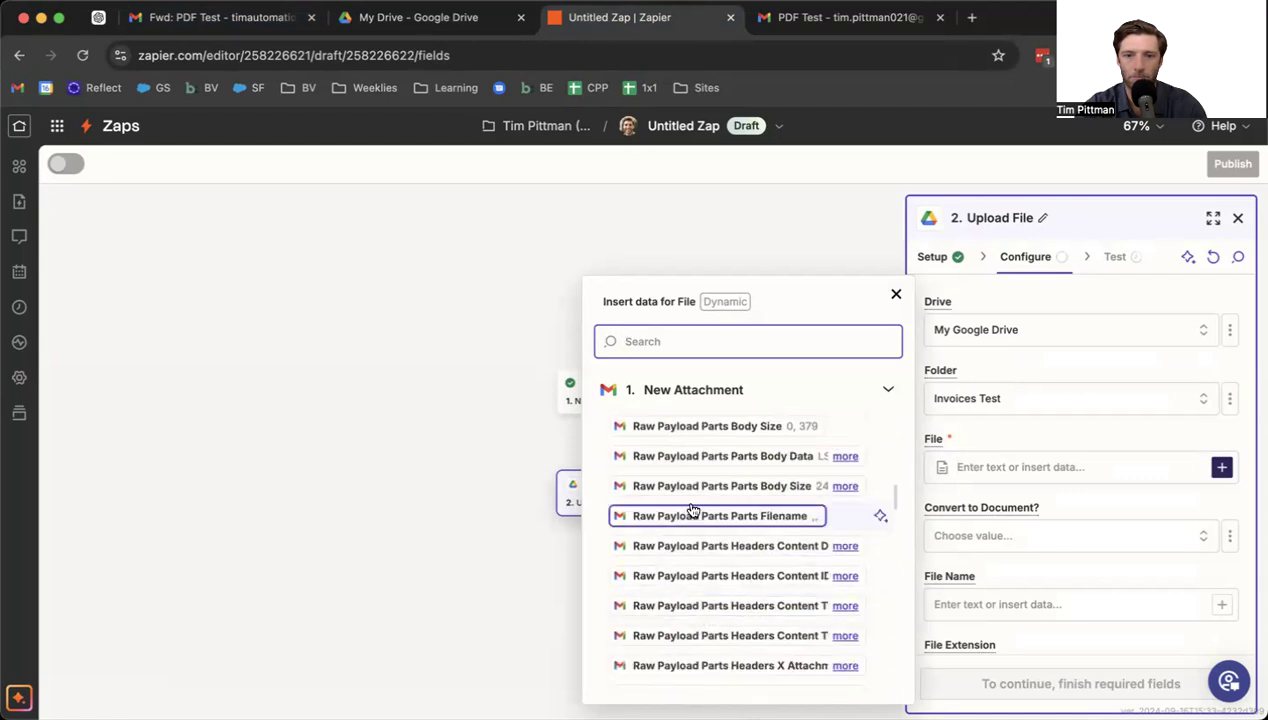
scroll(692, 510, "down", 5)
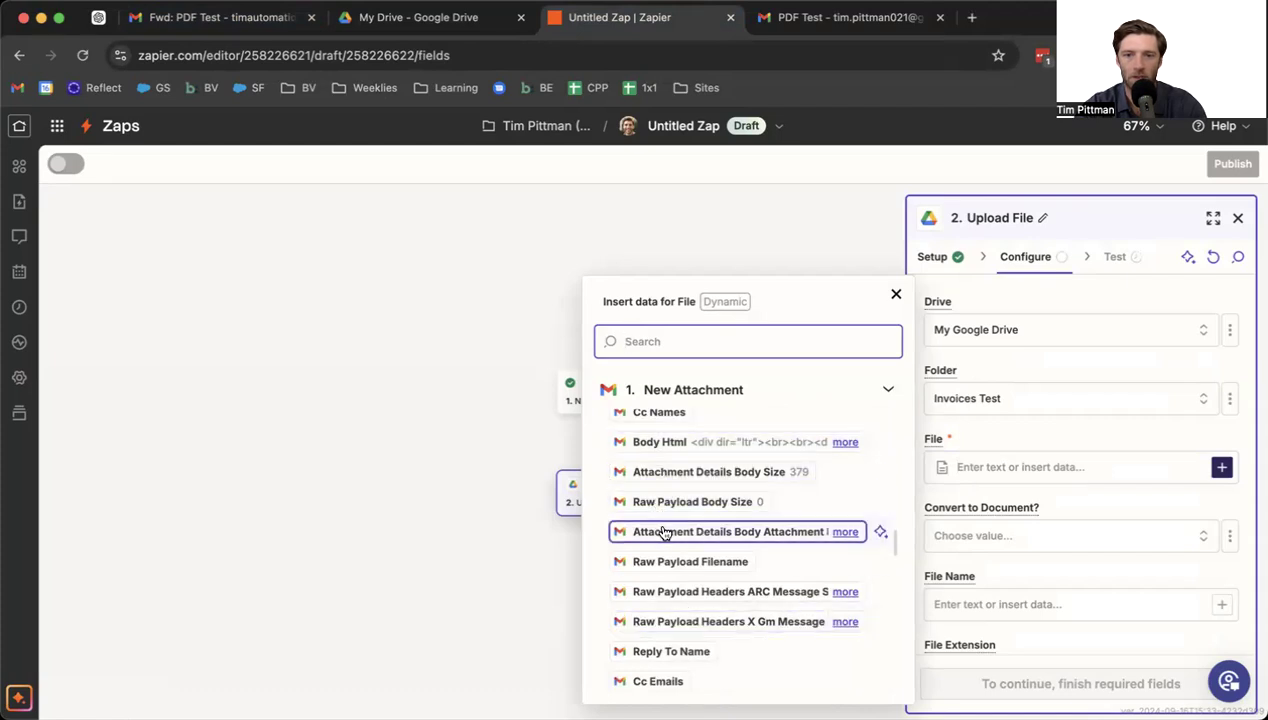
scroll(668, 568, "down", 5)
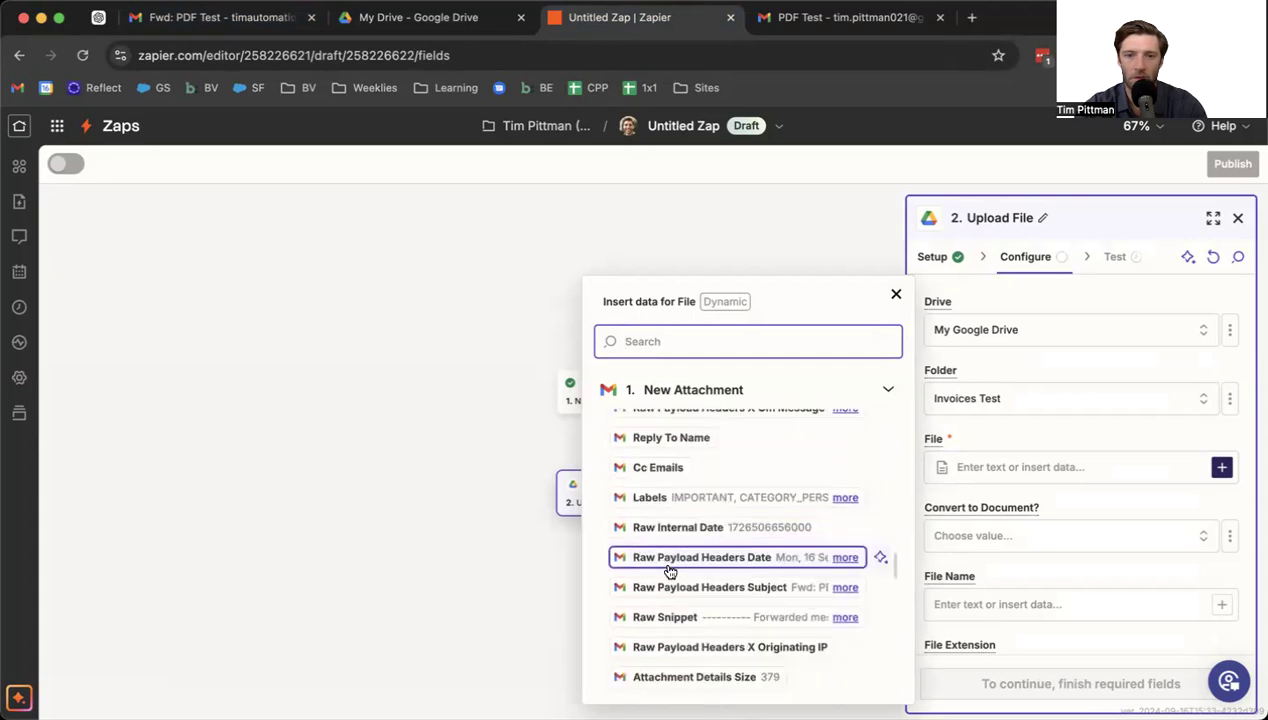
scroll(661, 500, "up", 8)
scroll(661, 497, "up", 5)
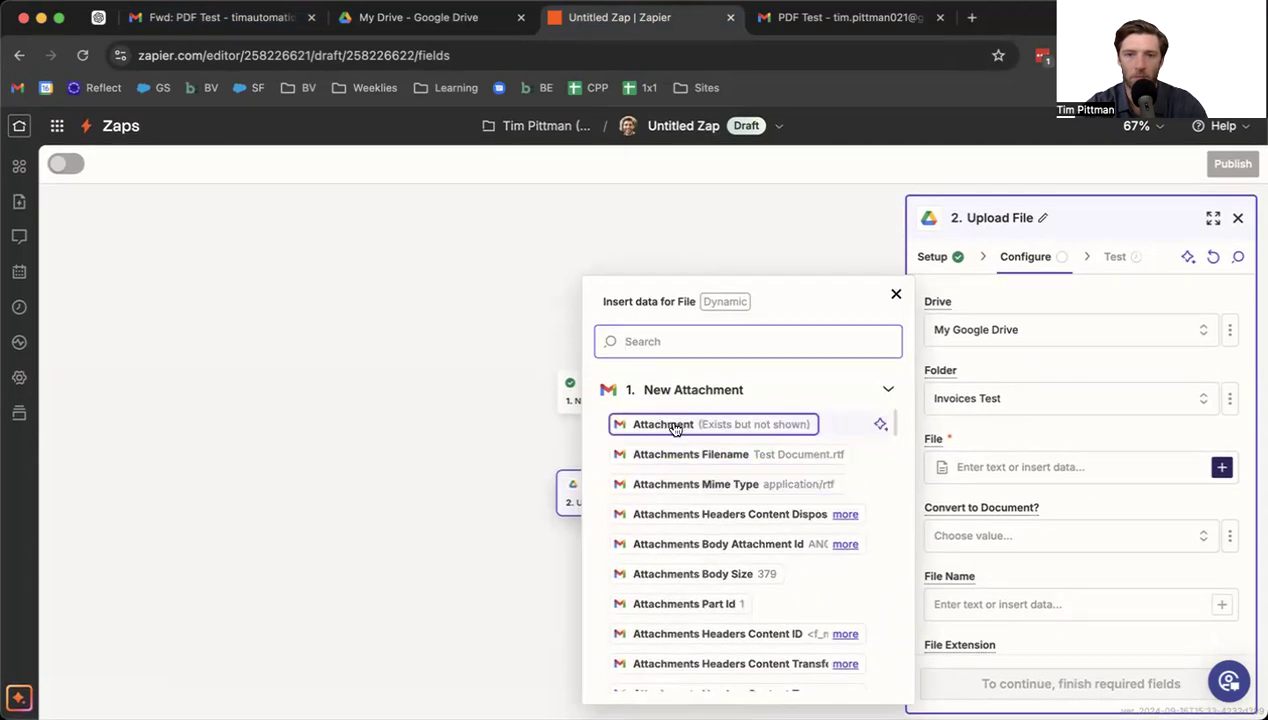
left_click(670, 426)
left_click(986, 472)
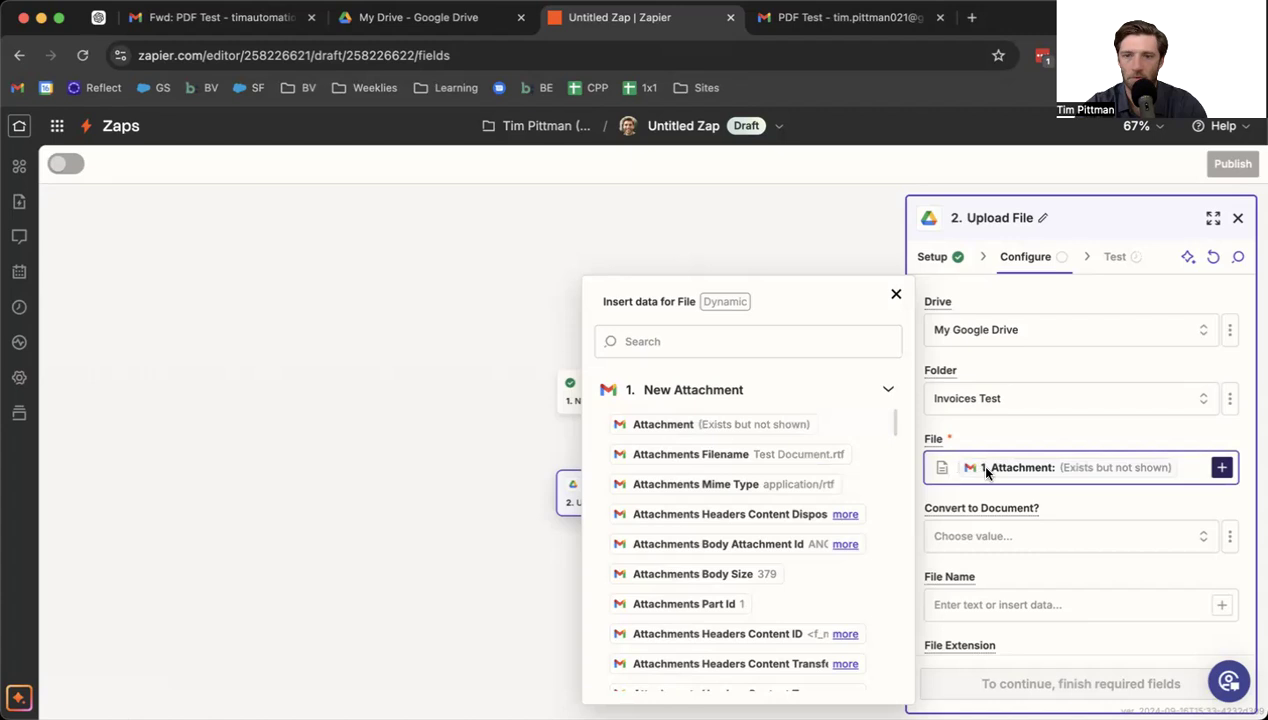
- Set Convert to Document? to False and read the explanation of the File Name field
left_click(957, 536)
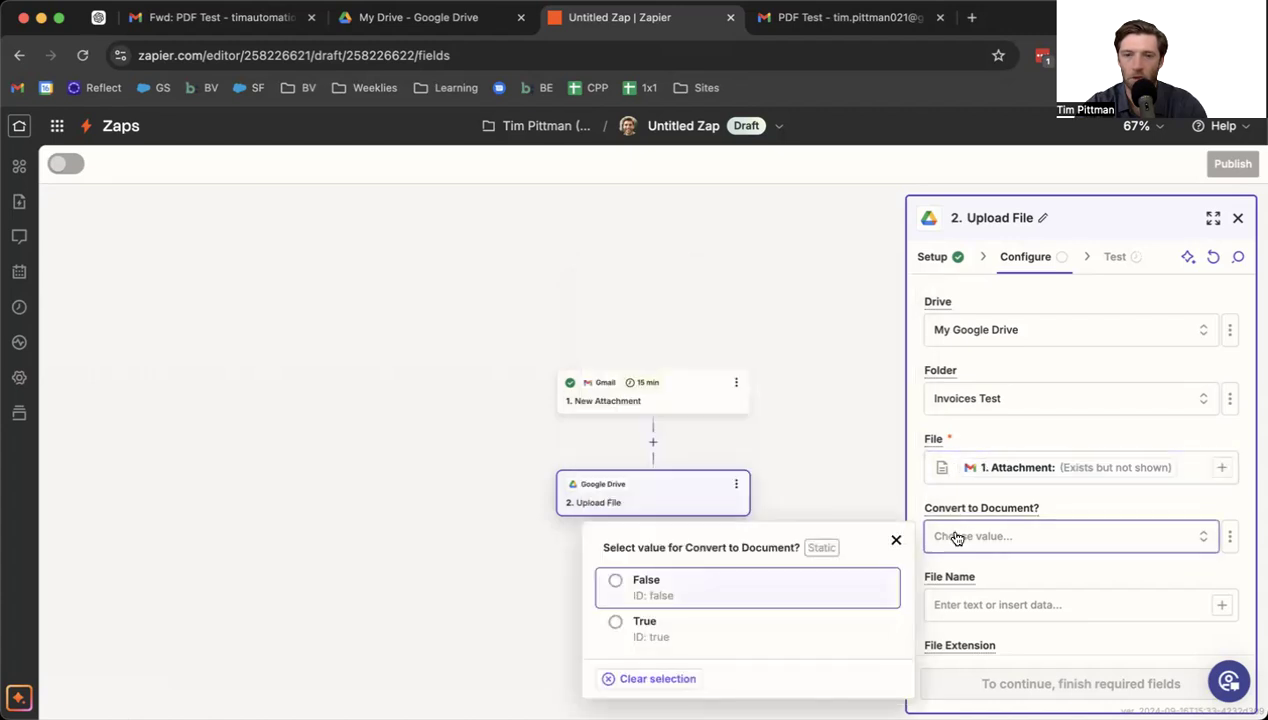
left_click(736, 585)
left_click(983, 604)
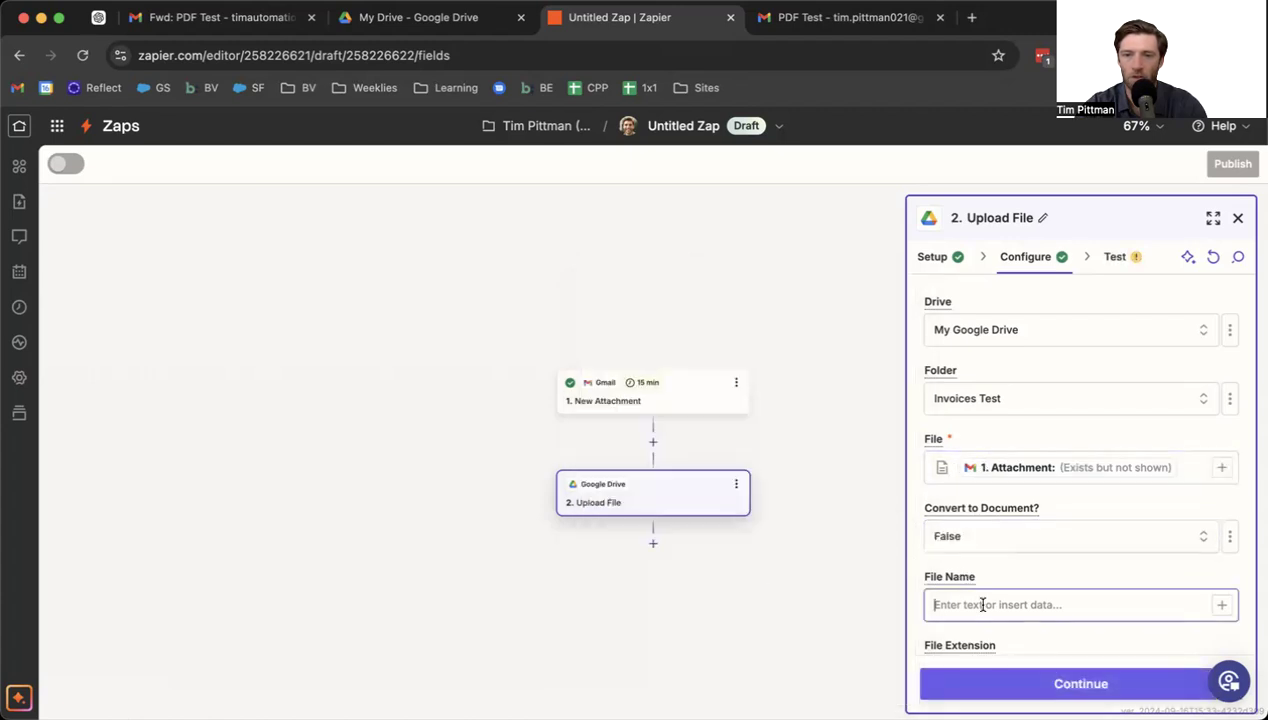
scroll(1040, 530, "down", 2)
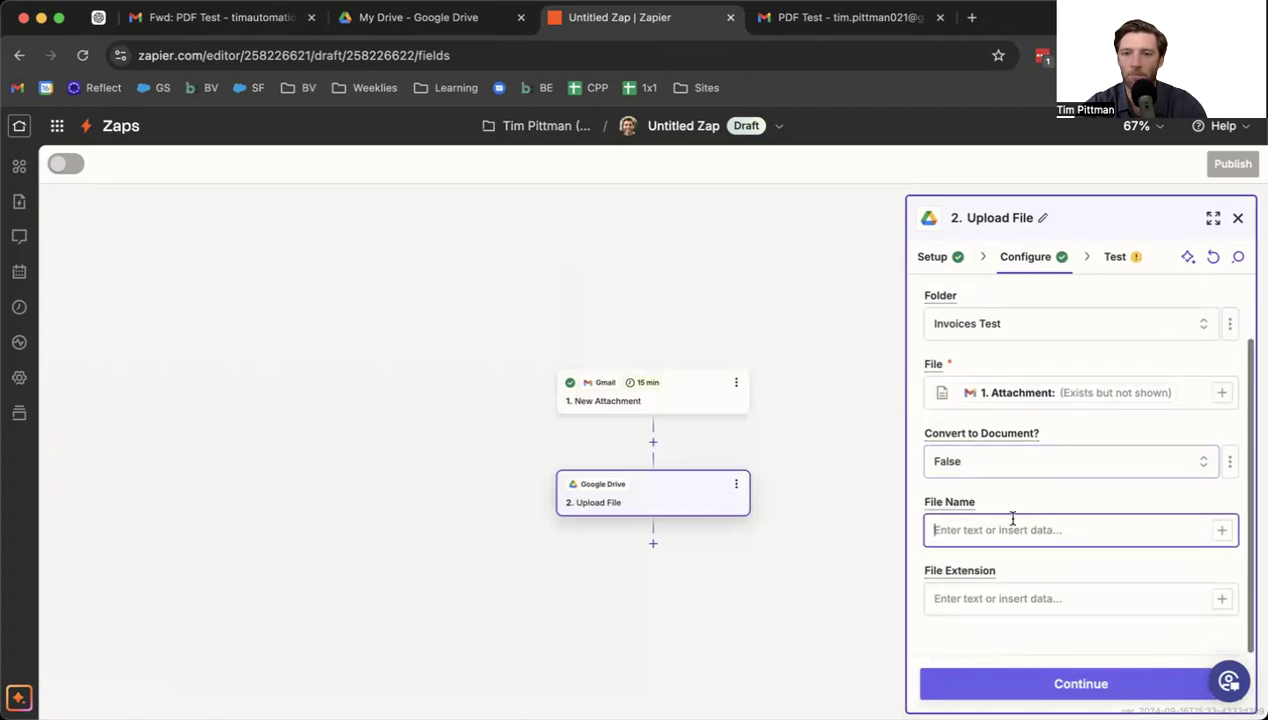
left_click(951, 505)
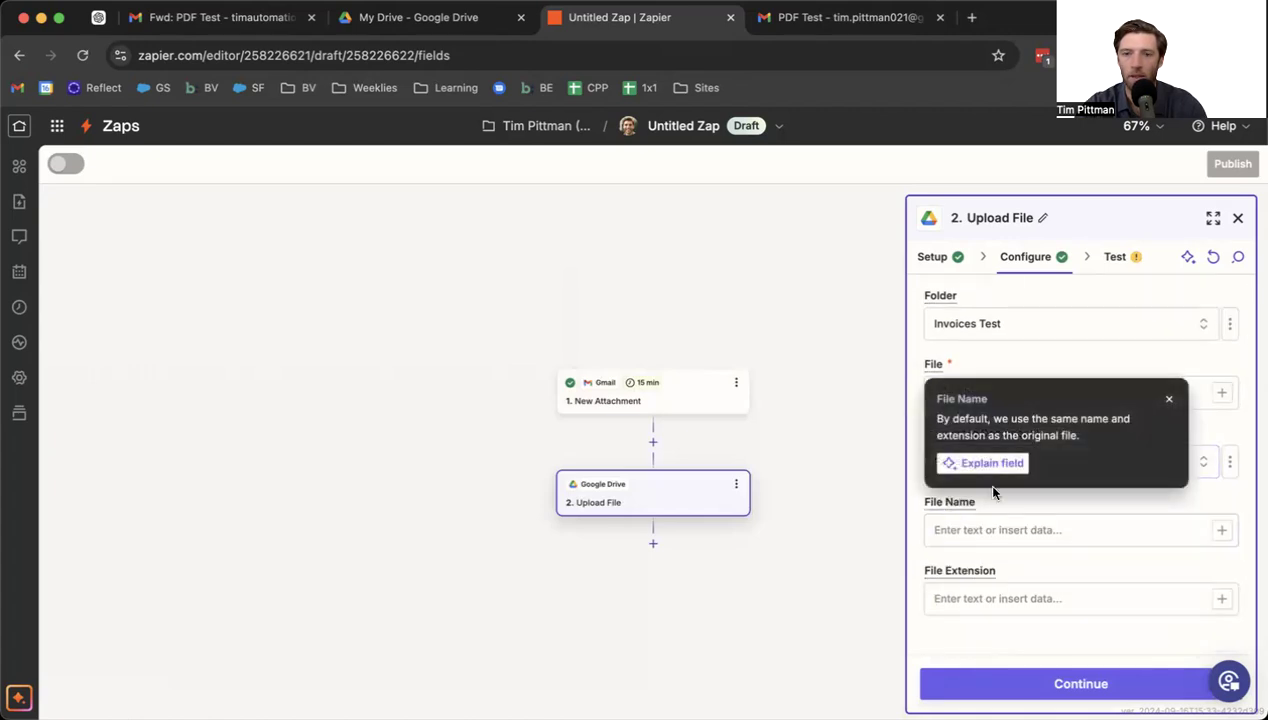
left_click(1168, 398)
- Try the trigger's Attachments Filename as the uploaded file's name, and clear the field again
left_click(1136, 530)
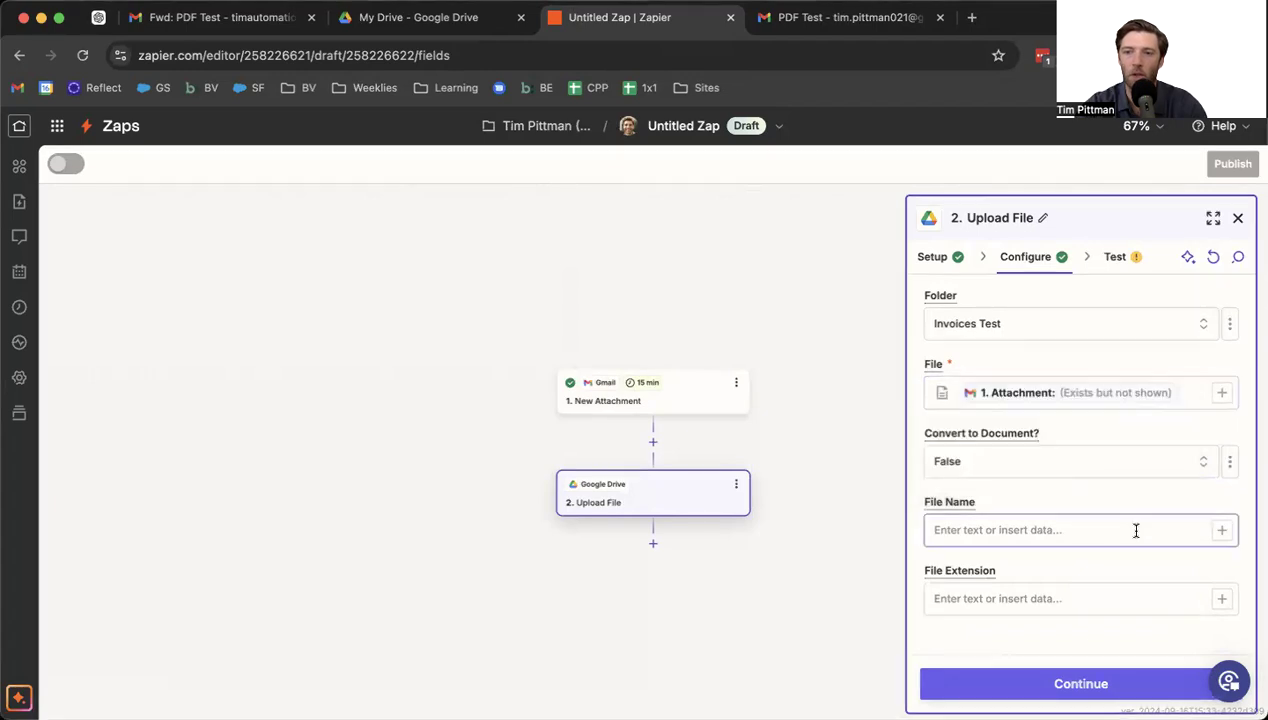
left_click(1221, 531)
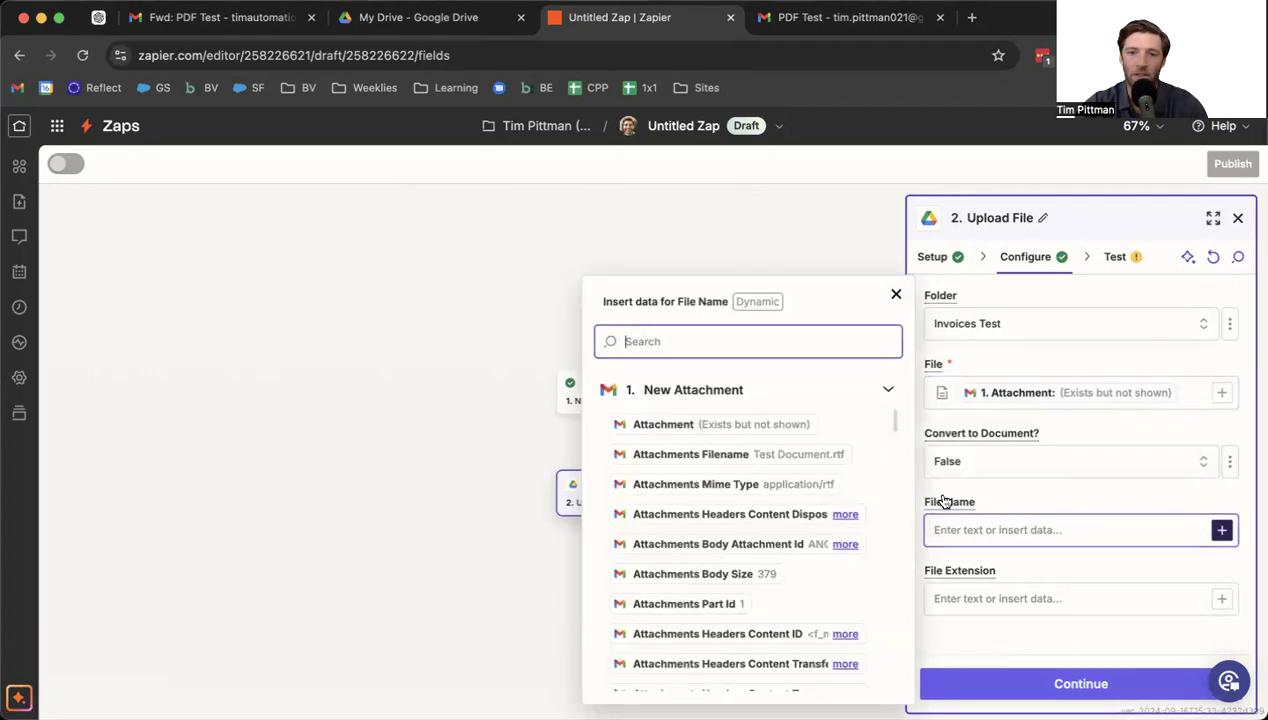
left_click(759, 456)
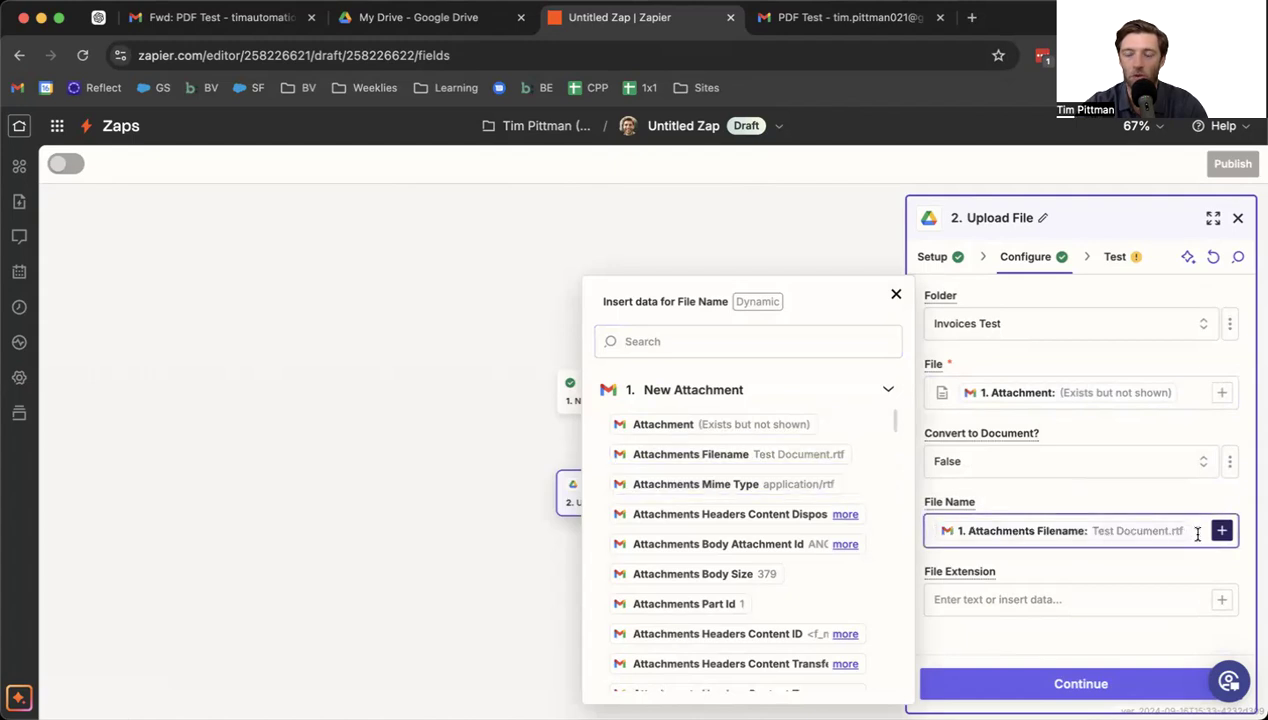
key("BackSpace")
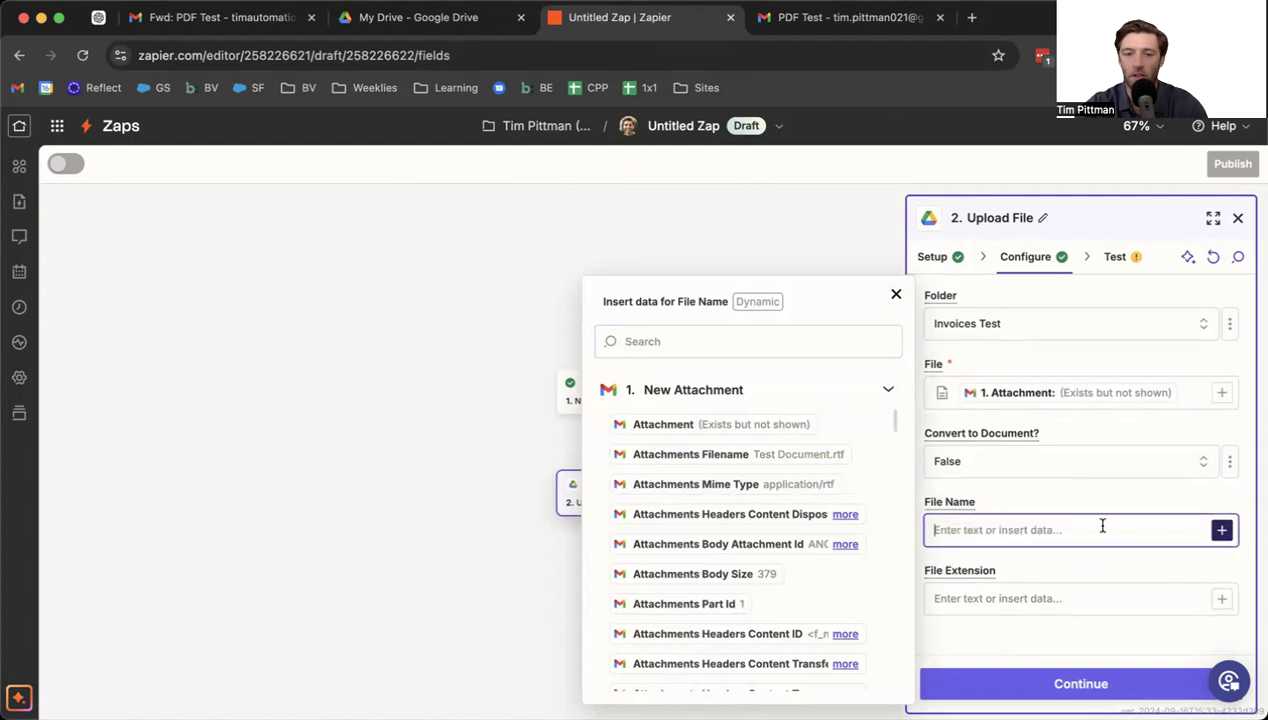
- Set the File Name to the text "Service +" followed by the trigger's Attachments Filename
type("Test")
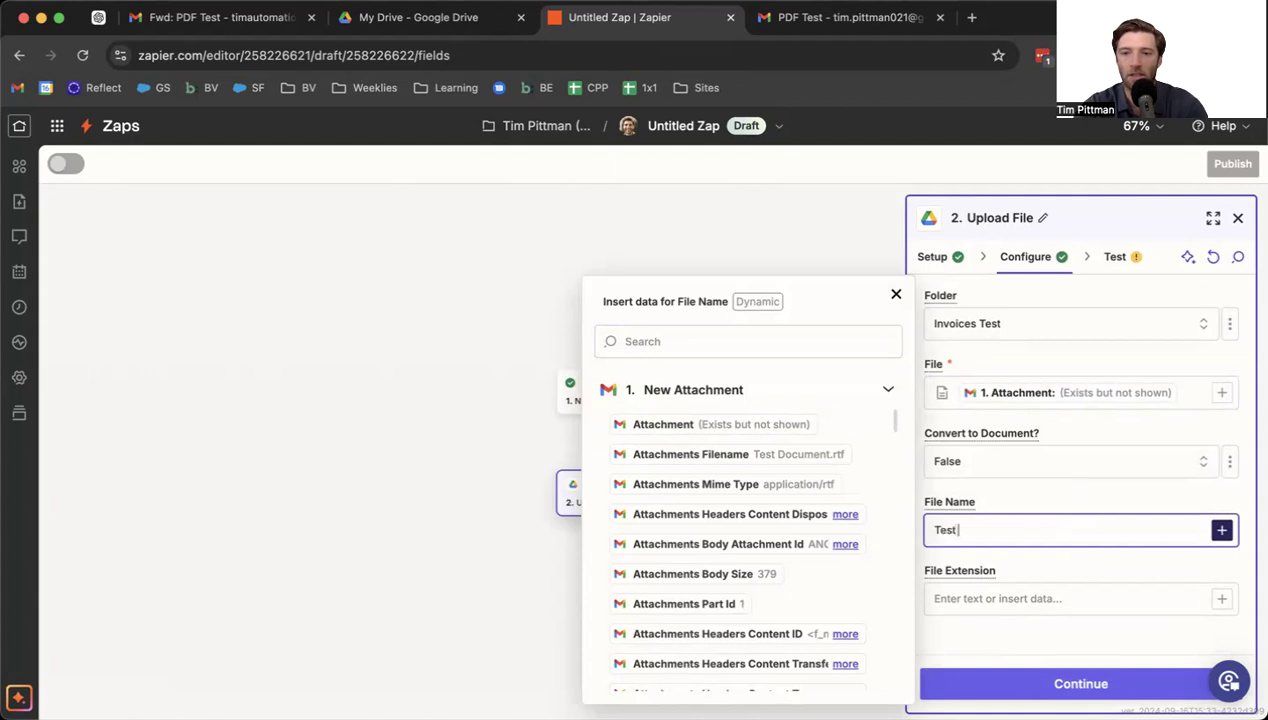
key("BackSpace")
key("BackSpace")
type("Service +")
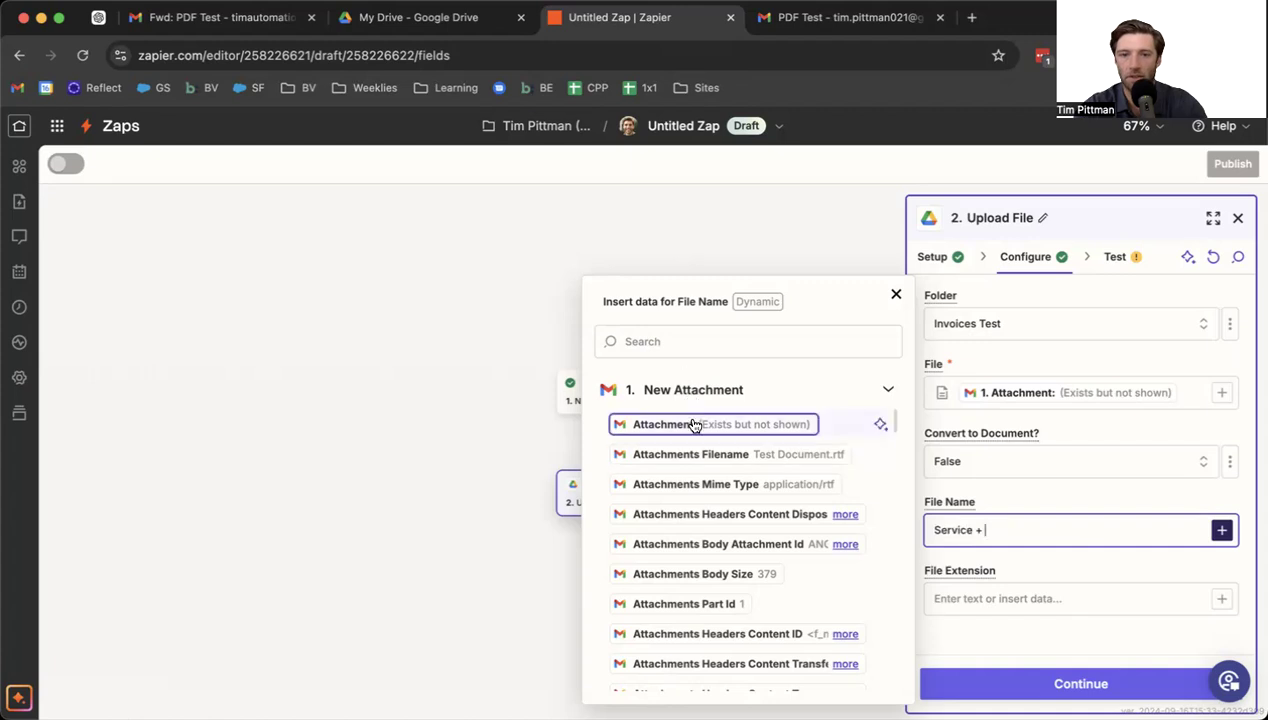
left_click(690, 454)
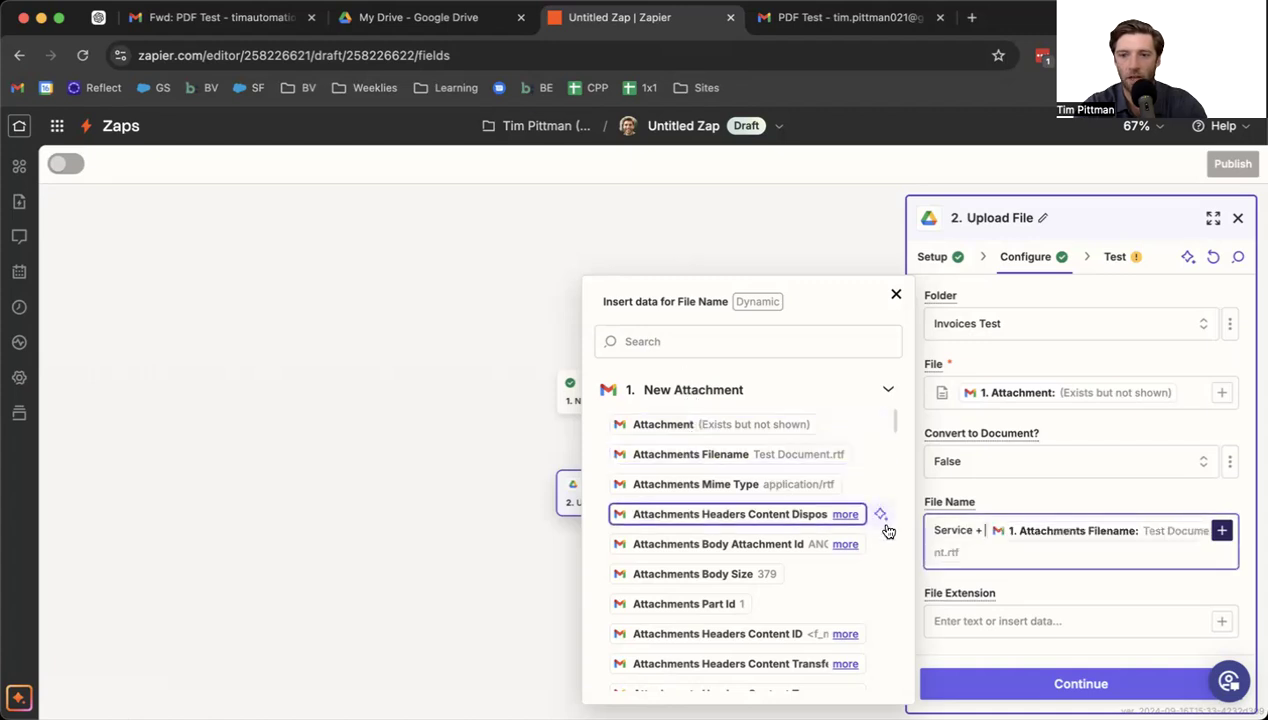
- Replace the File Name's leading text with "Invoices -" and add a "-" after the Attachments Filename
key("BackSpace")
key("BackSpace")
key("BackSpace")
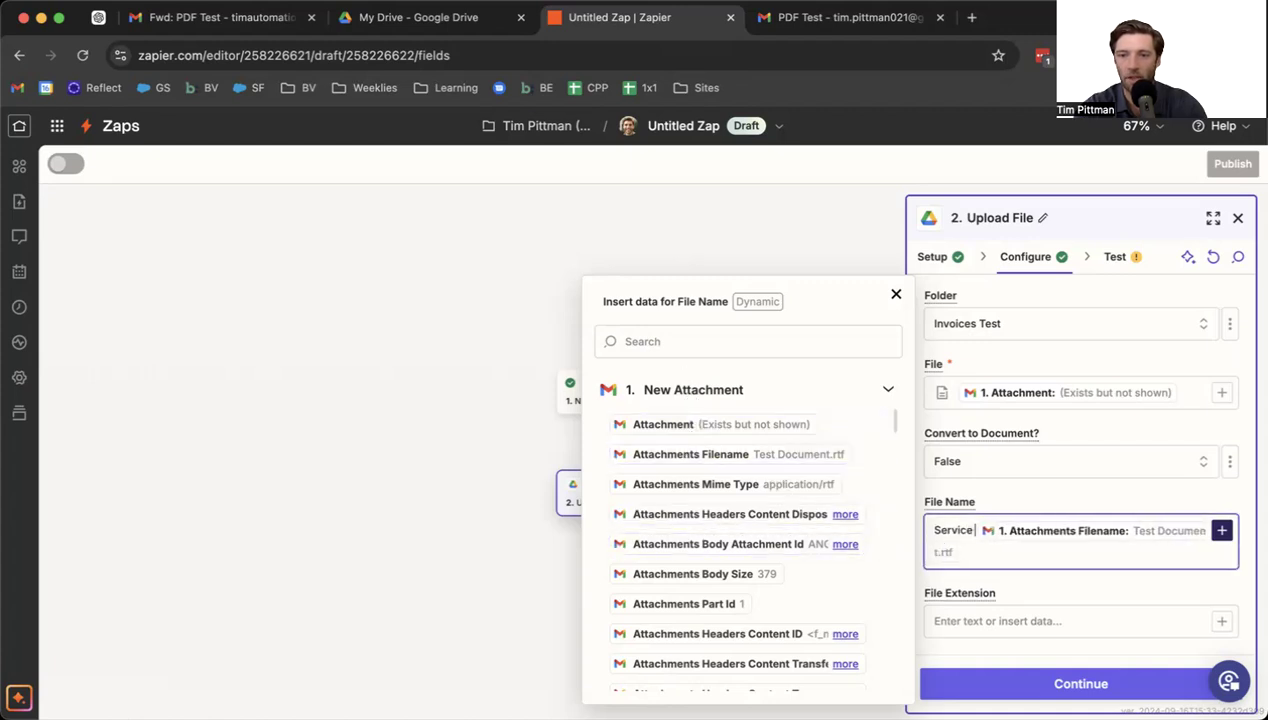
key("alt+shift+Left")
key("BackSpace")
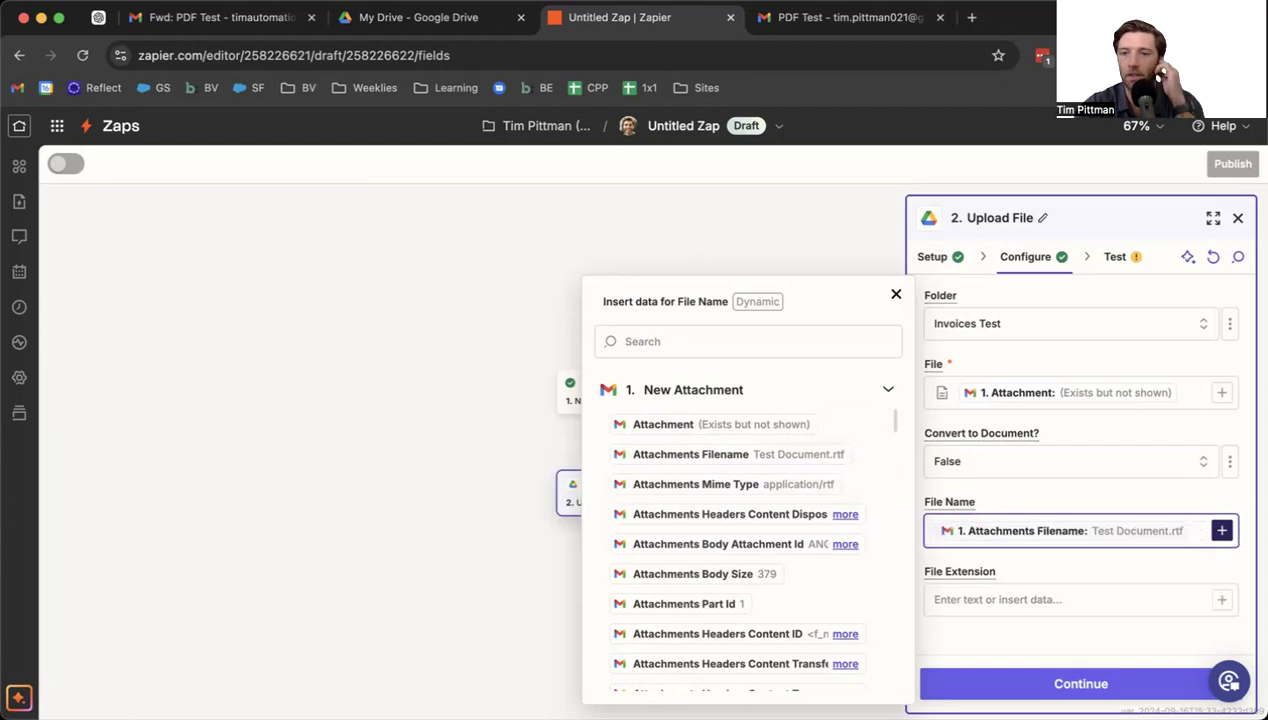
type("Invoices")
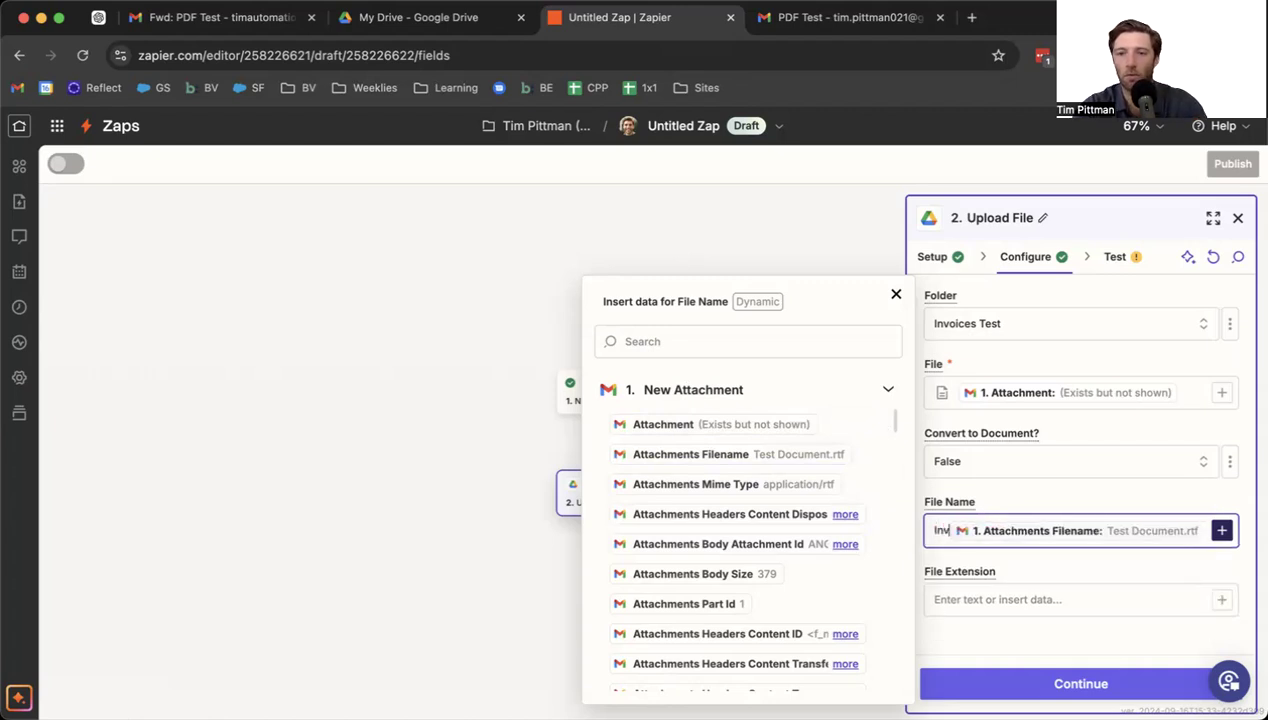
type(" -")
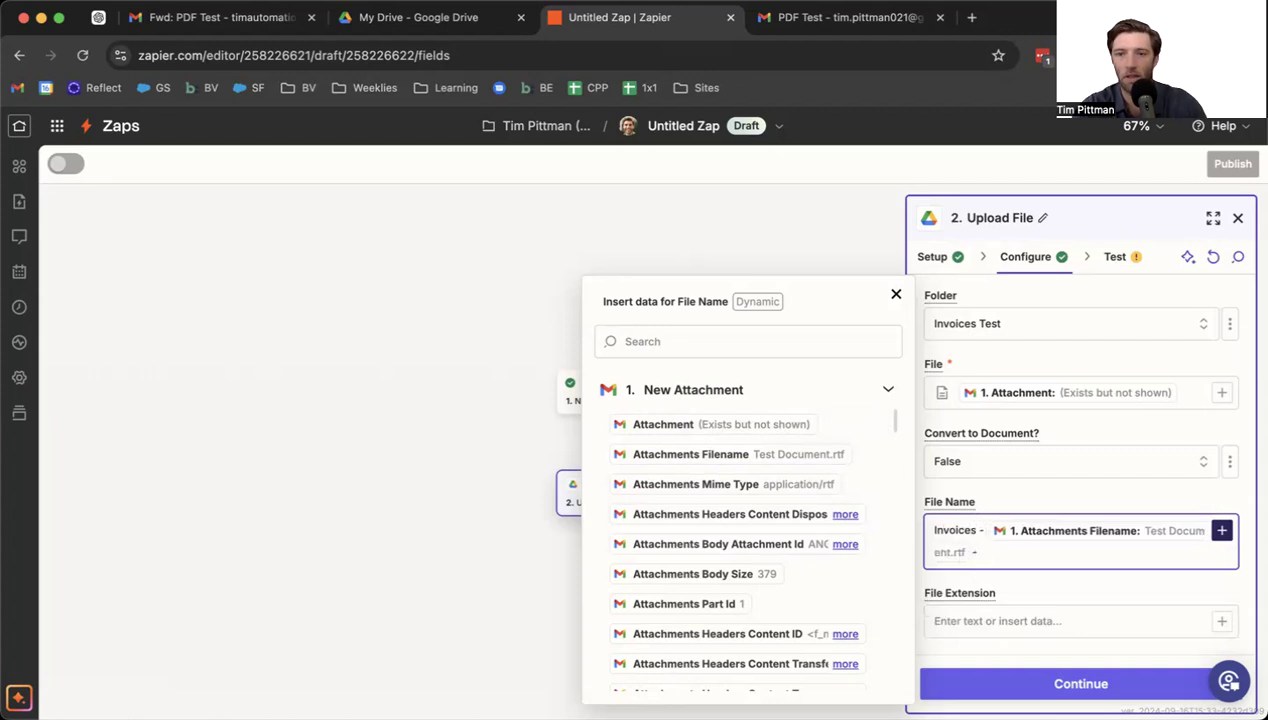
- Search the trigger data for "date" and append the email's Date to the end of the File Name
left_click(702, 341)
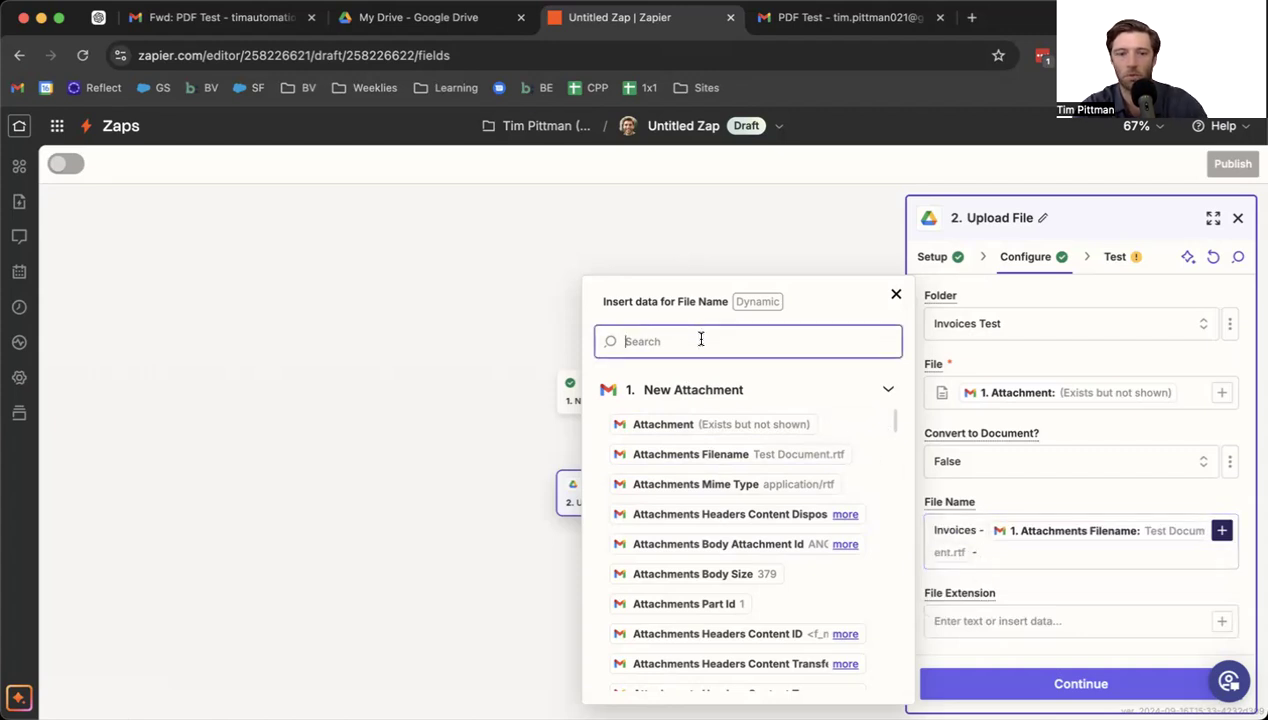
type("date")
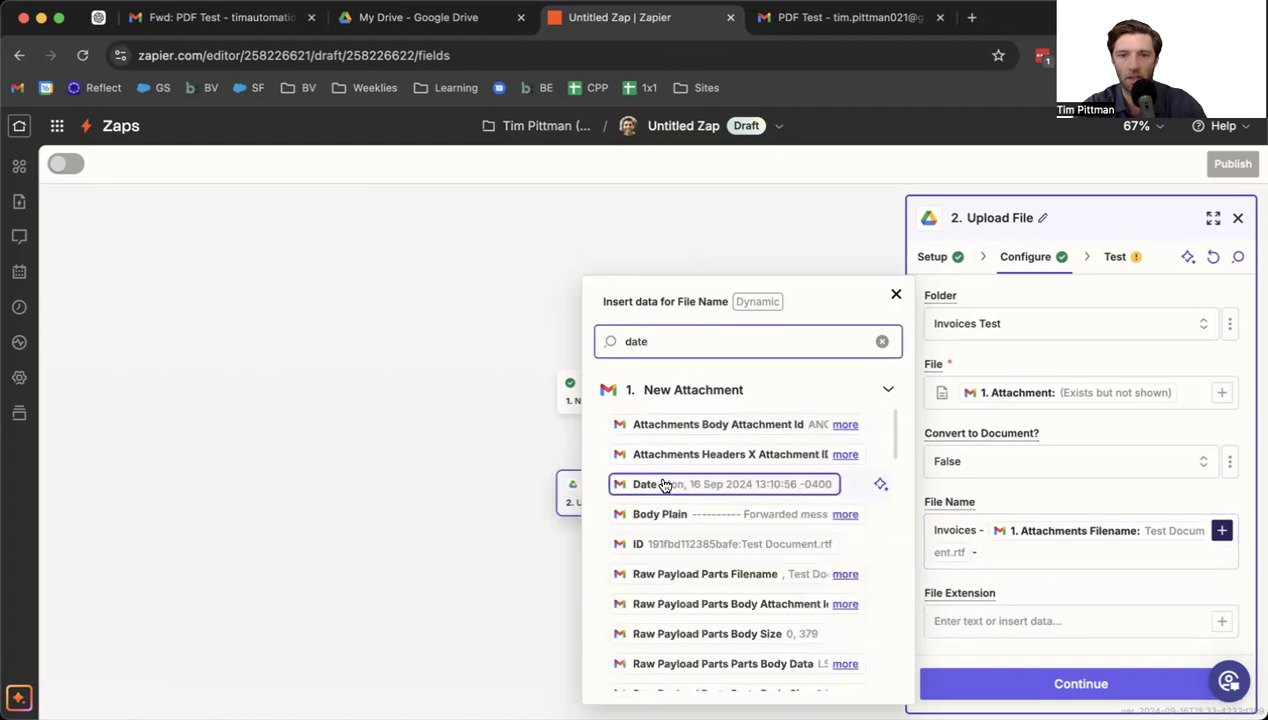
left_click(665, 485)
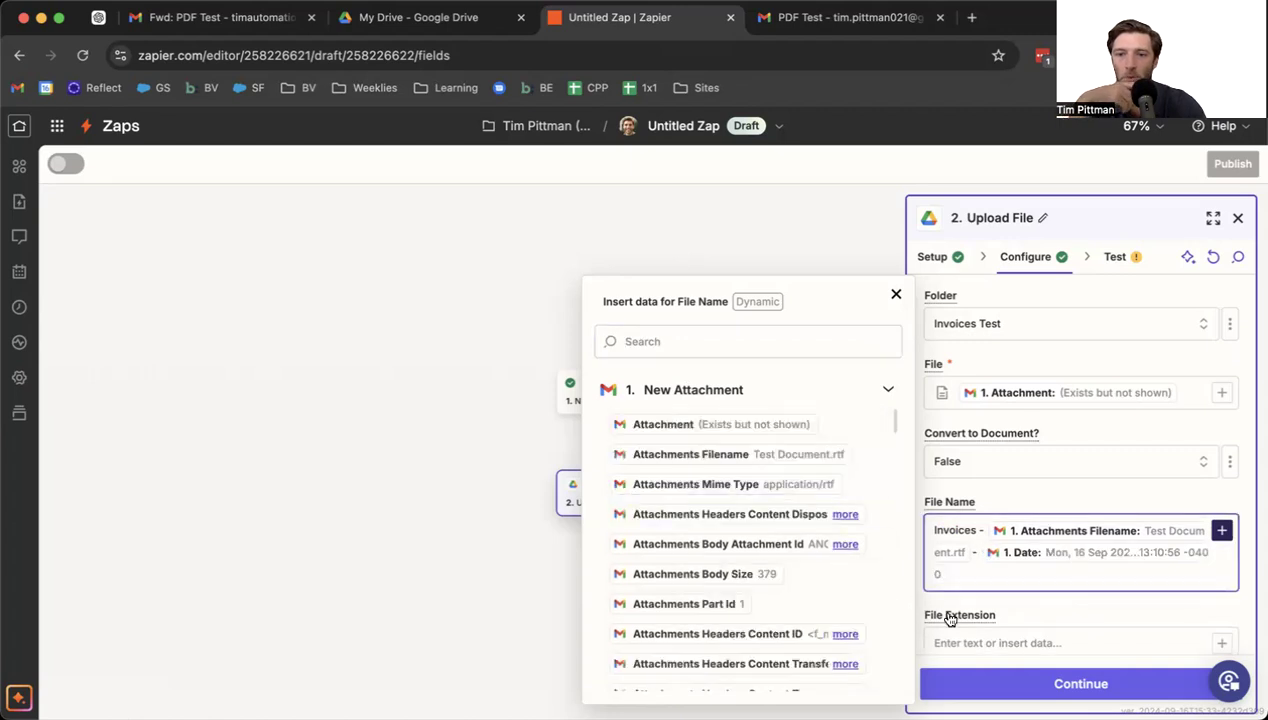
- Leave the File Extension empty, finish the configuration, and test the Upload File step by sending the file to Google Drive
left_click(961, 643)
scroll(1100, 615, "down", 1)
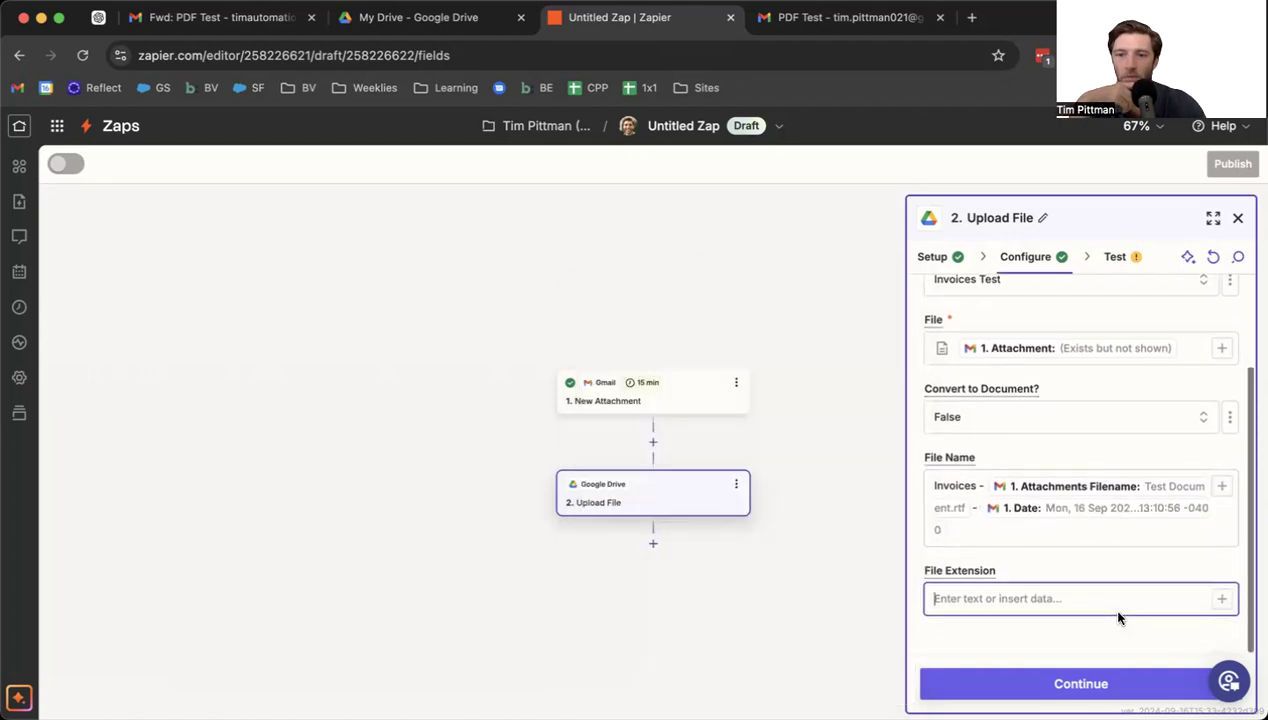
left_click(955, 575)
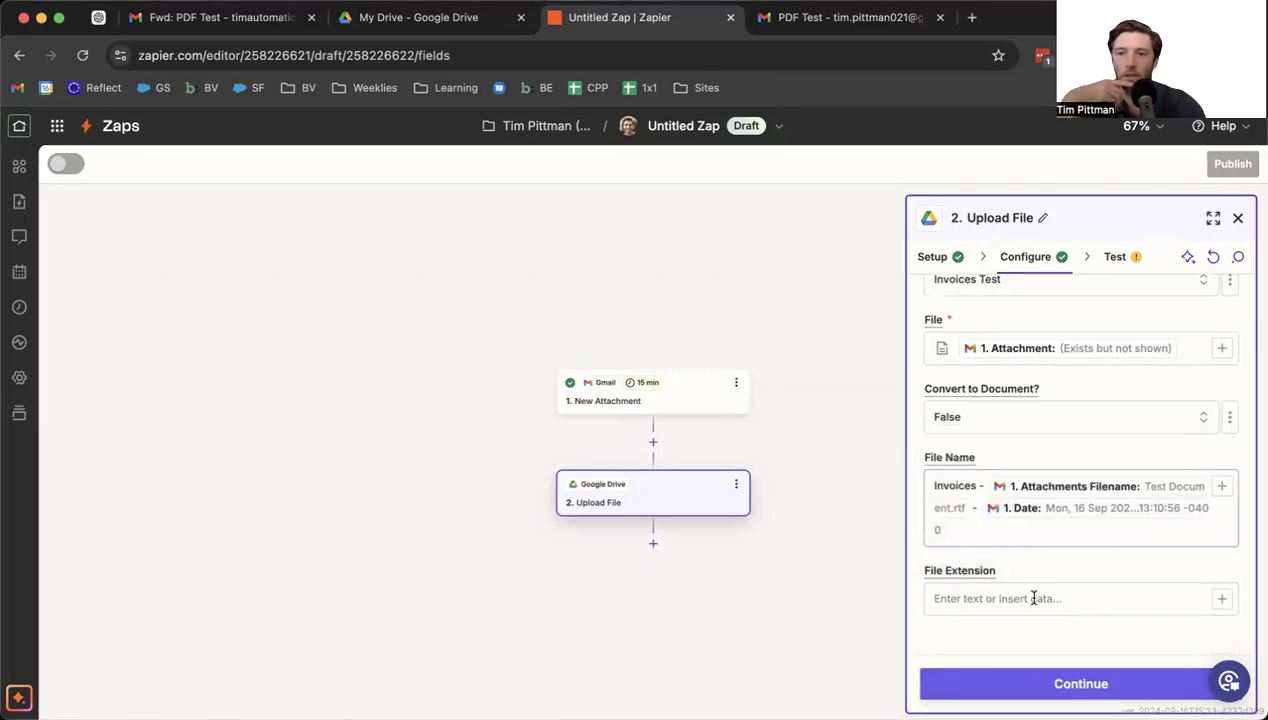
left_click(1002, 683)
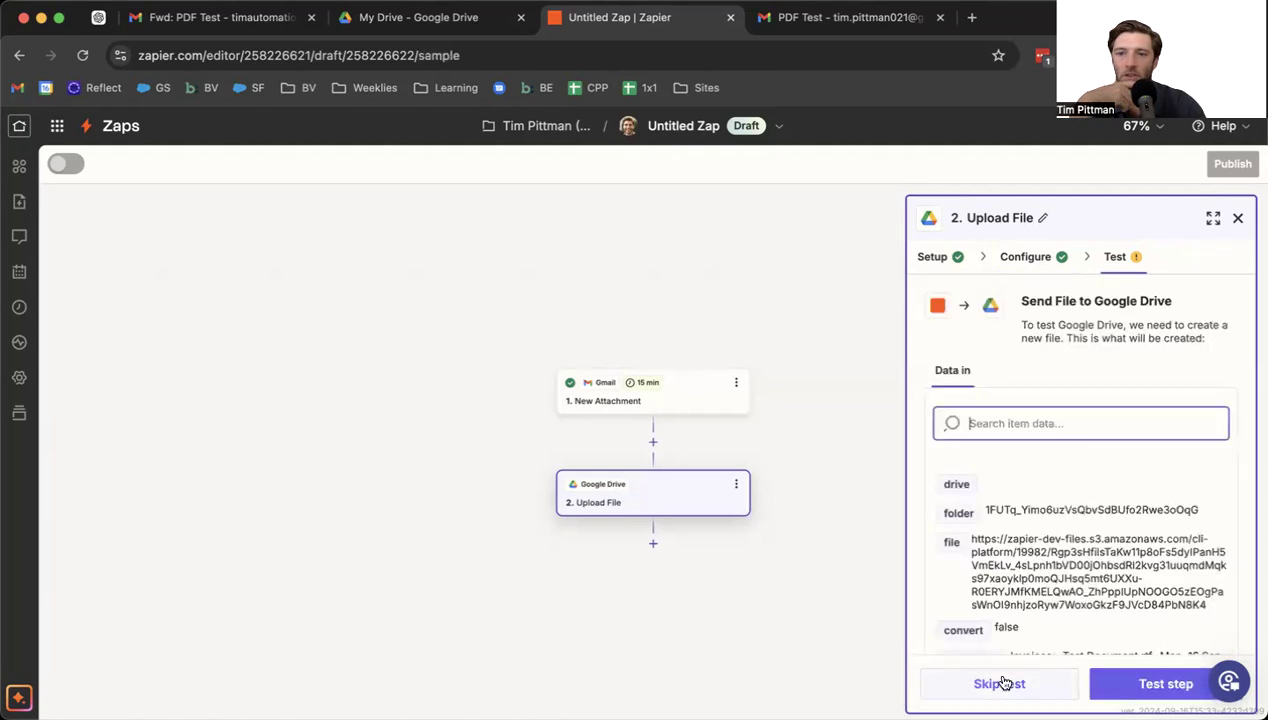
scroll(1016, 503, "down", 1)
left_click(1122, 681)
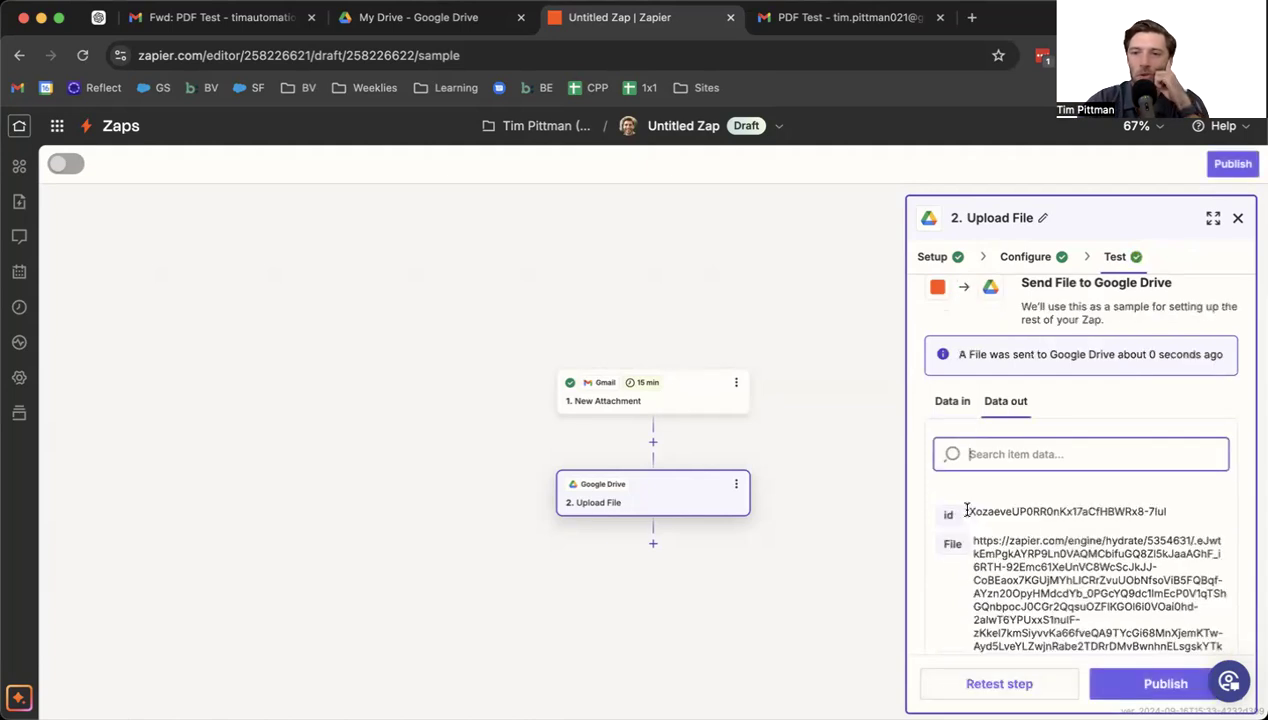
- Examine the input and output data of the Upload File test, including the file link, owner and user details
scroll(966, 510, "down", 4)
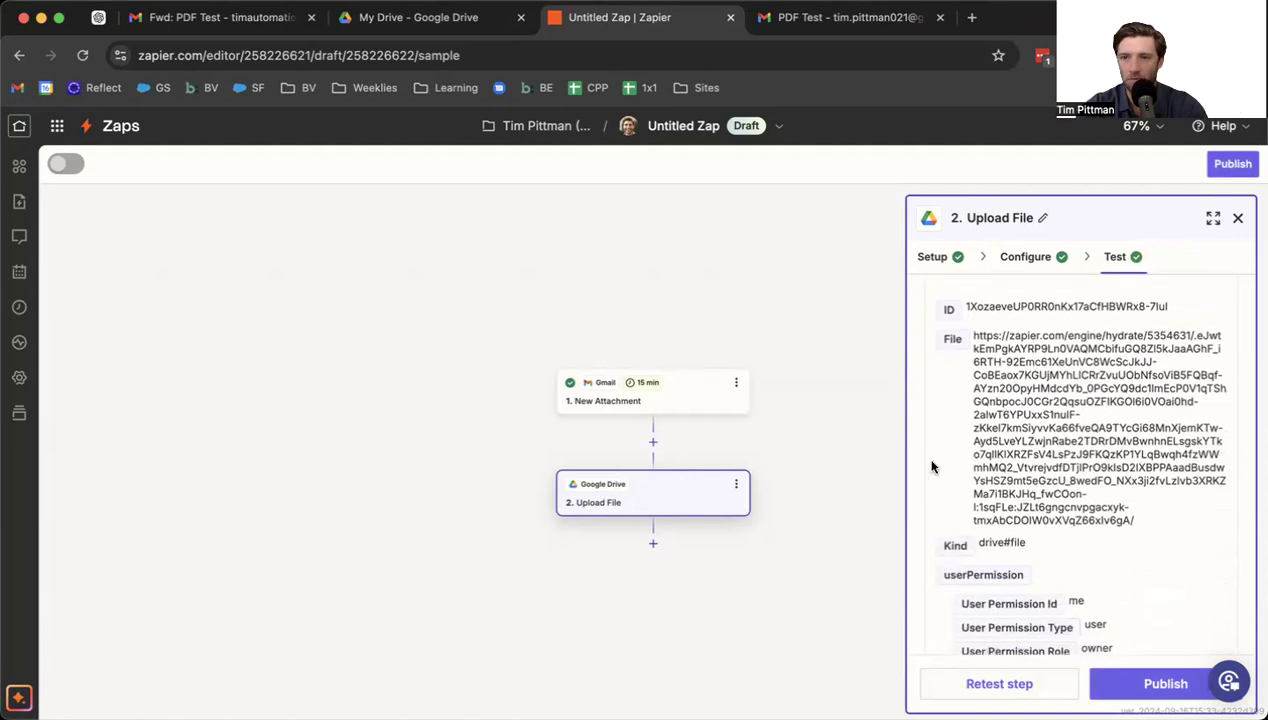
left_click_drag(1009, 333, 1096, 496)
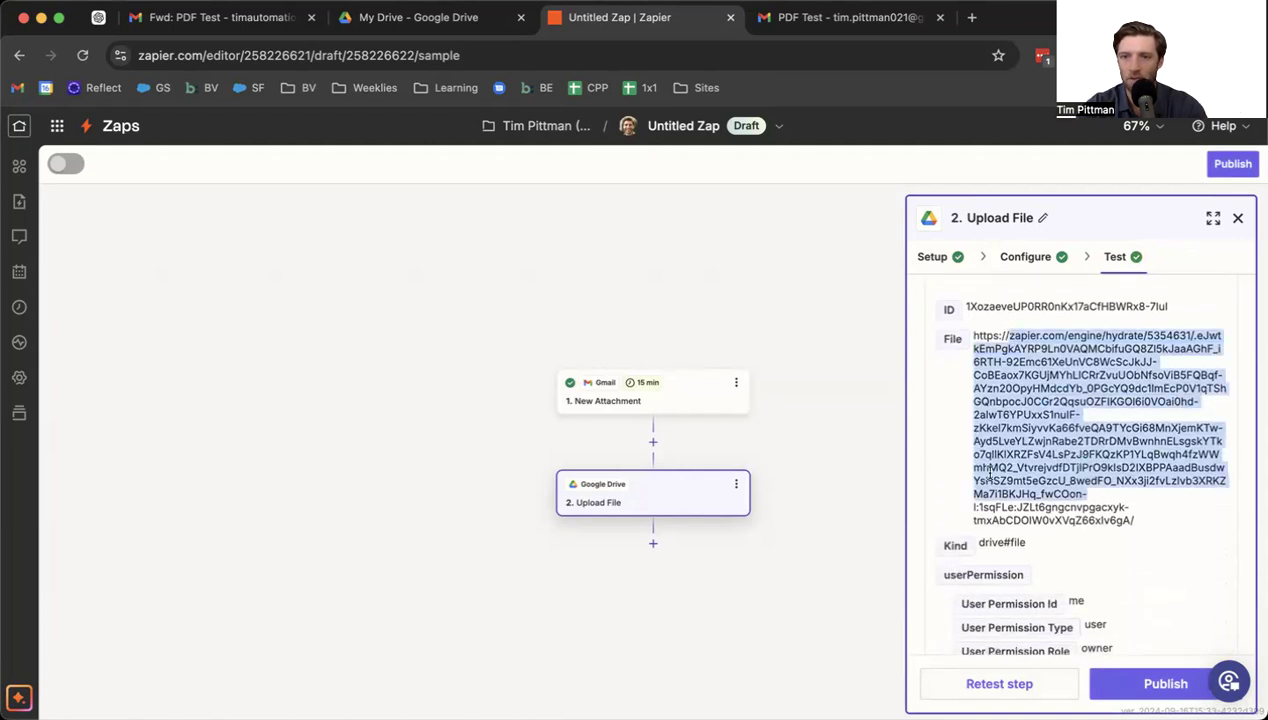
scroll(975, 455, "up", 4)
left_click(953, 422)
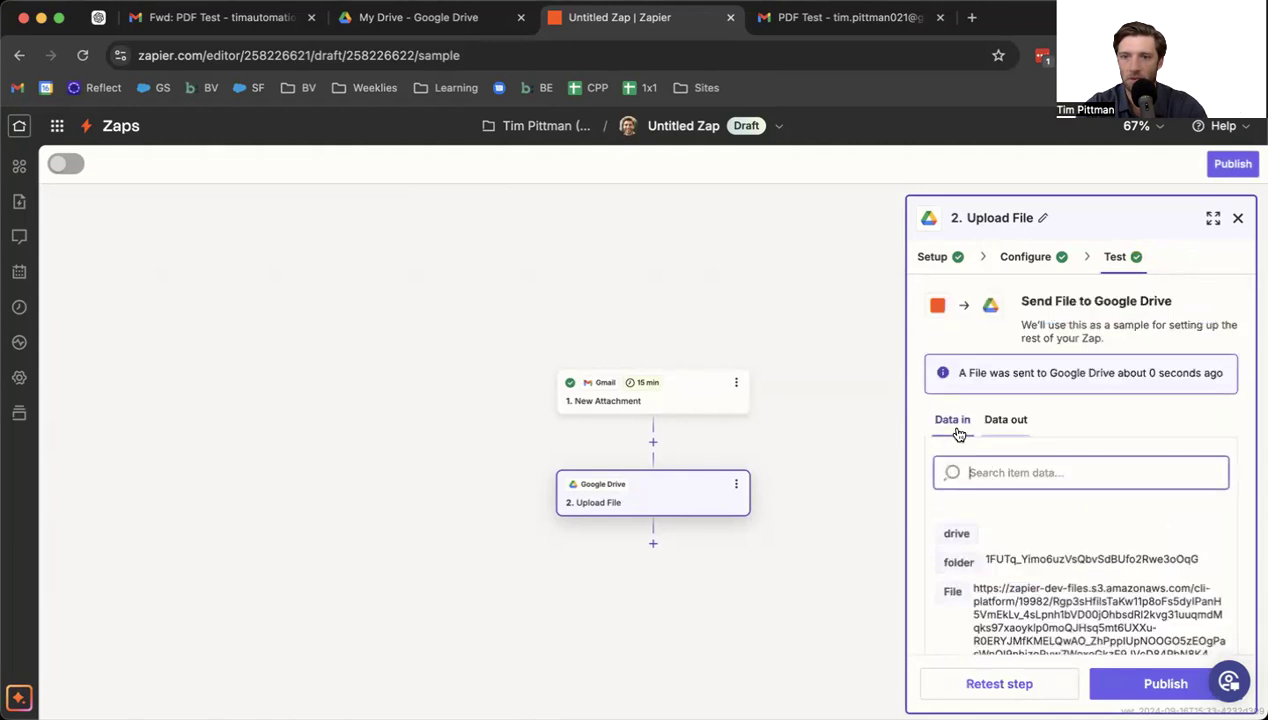
left_click(1008, 425)
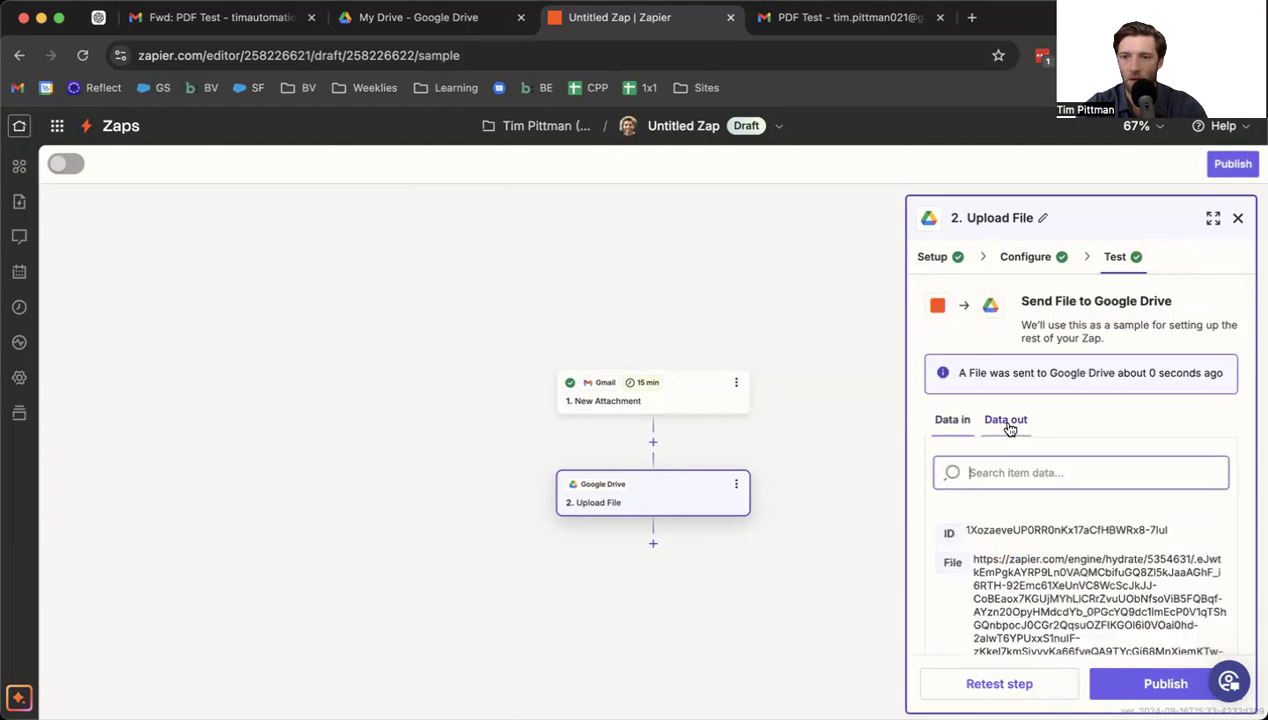
scroll(951, 540, "down", 2)
scroll(951, 540, "down", 5)
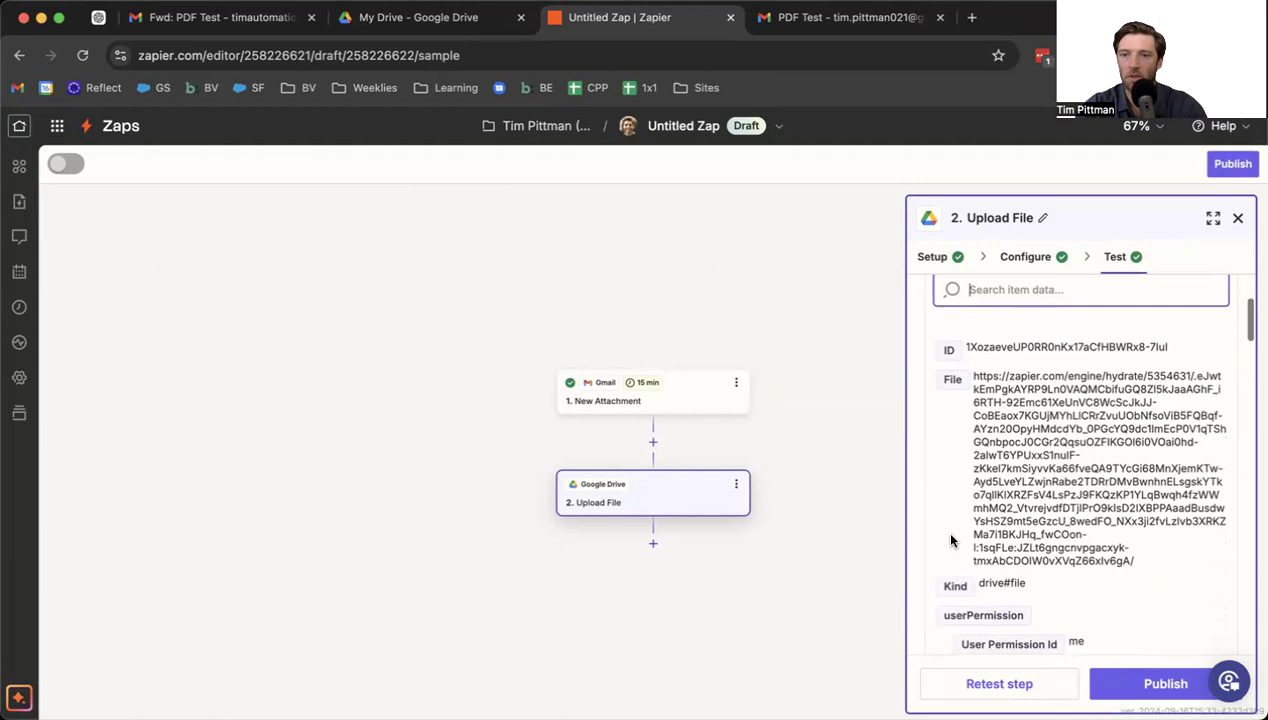
scroll(930, 545, "down", 6)
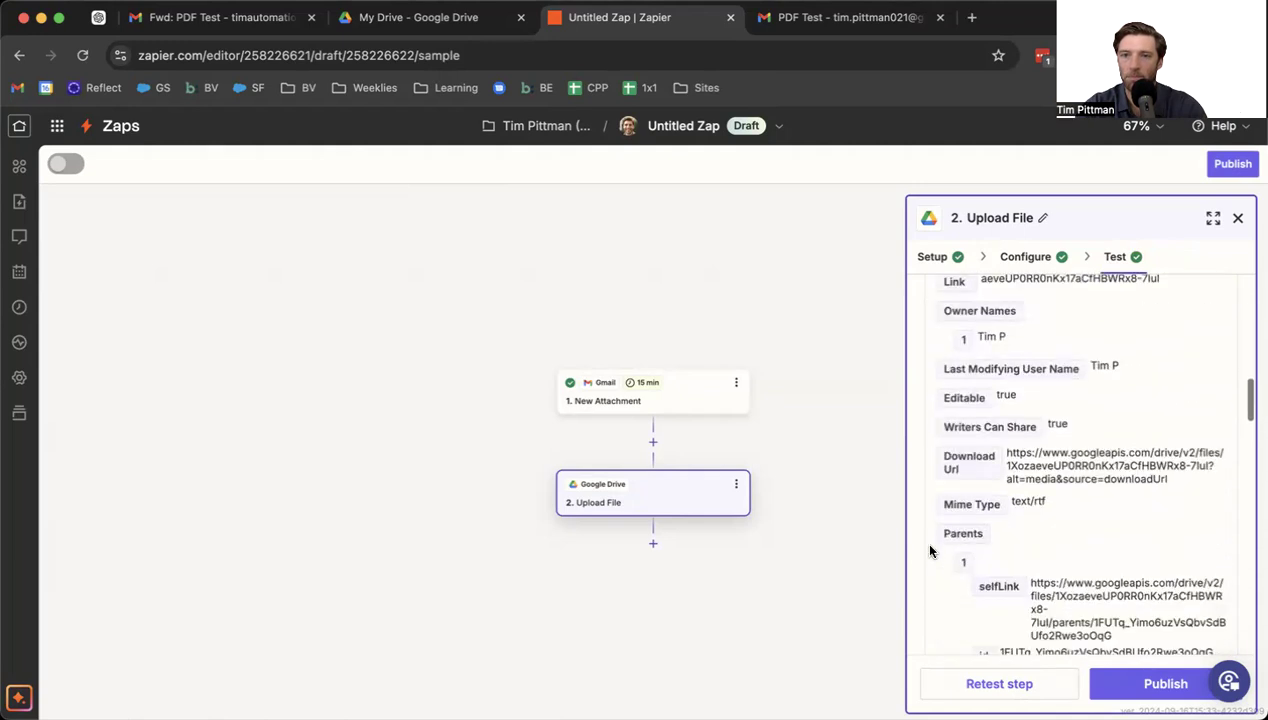
scroll(930, 550, "down", 6)
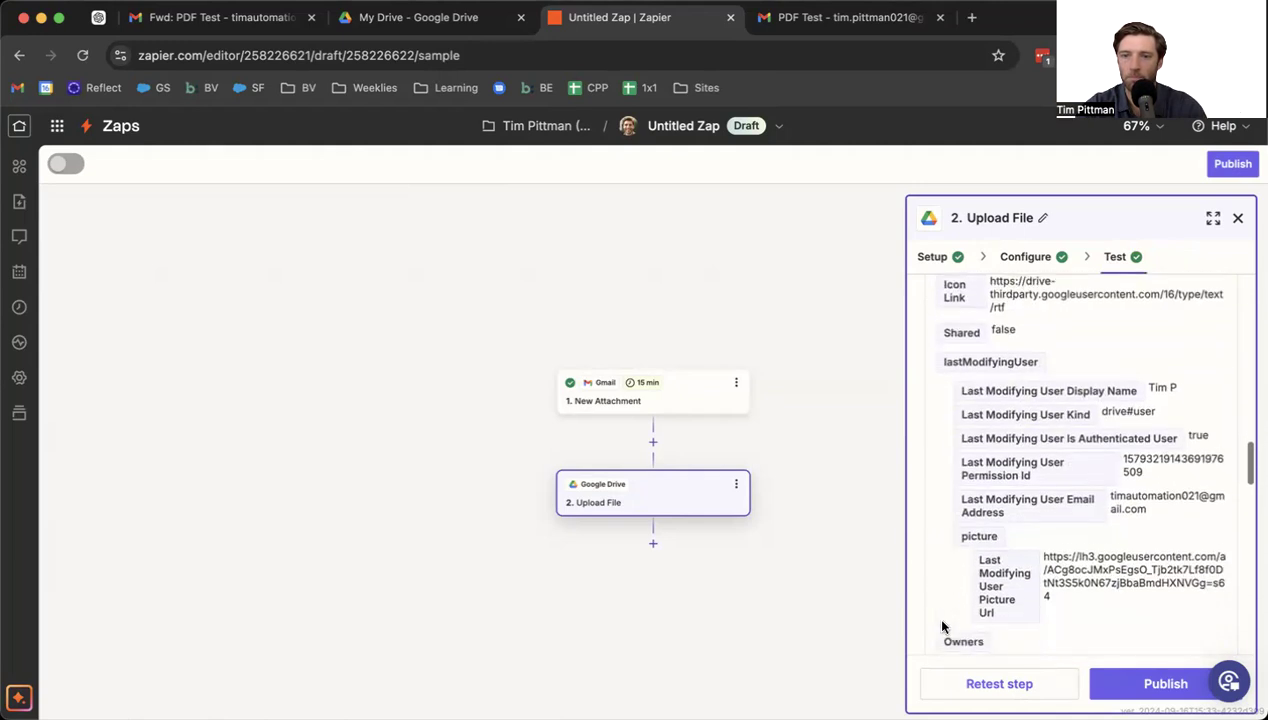
scroll(935, 547, "down", 3)
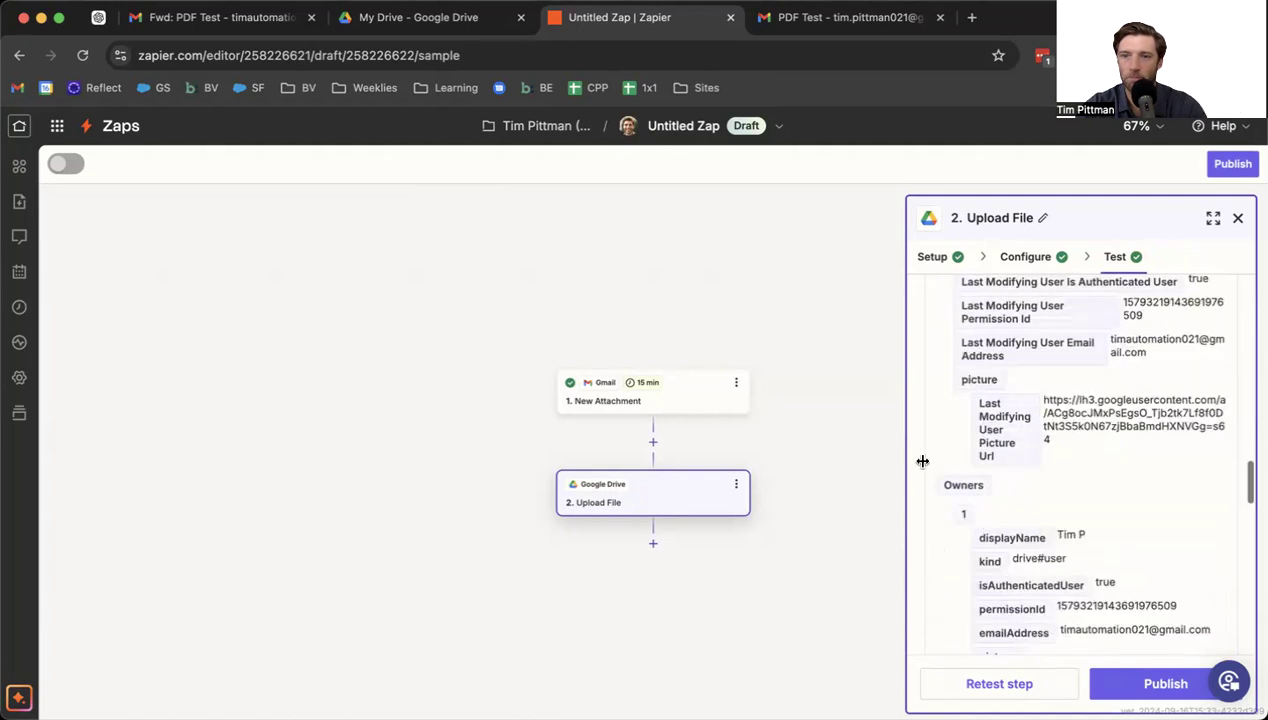
scroll(922, 461, "down", 4)
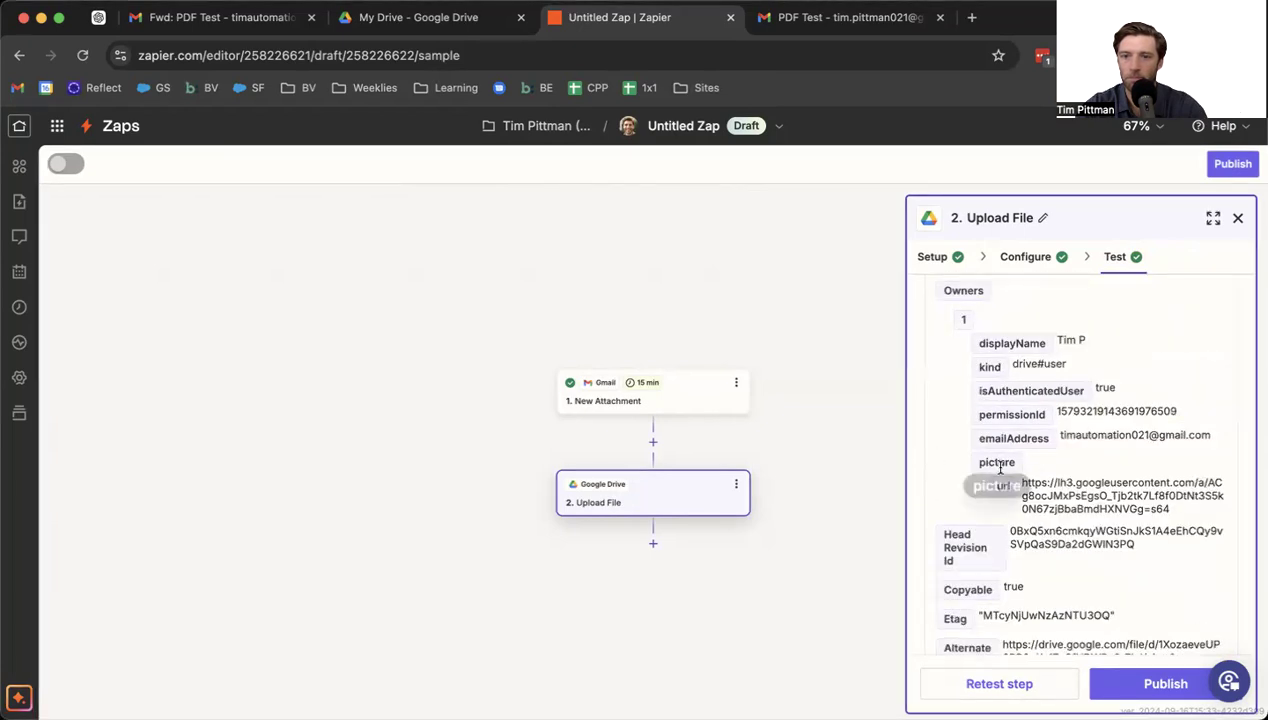
scroll(995, 470, "down", 10)
left_click_drag(986, 440, 1075, 576)
left_click(1075, 577)
scroll(1040, 450, "up", 20)
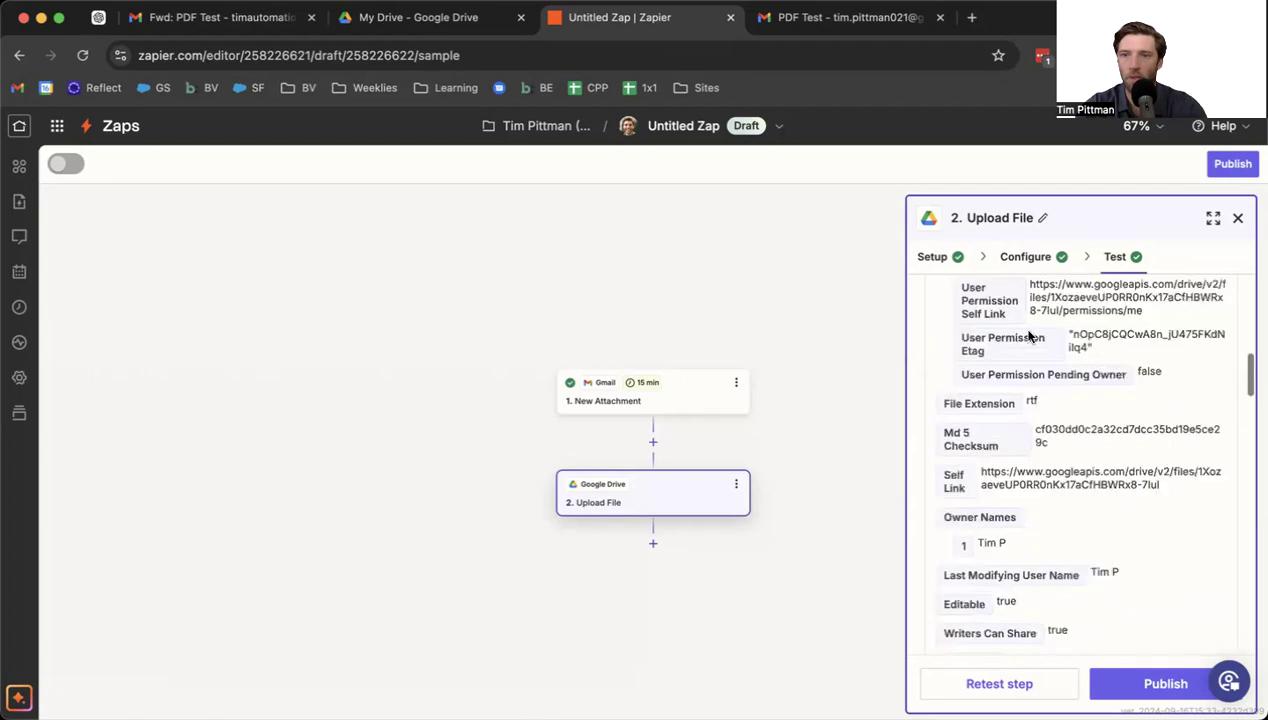
- Return to the Upload File configuration and clear the Attachment mapping from the required File field
left_click(1020, 256)
left_click(1113, 455)
key("BackSpace")
- Expand the trigger's attachment header values, try Attachments Headers X Attachment ID as the File, and clear it again
left_click(1222, 468)
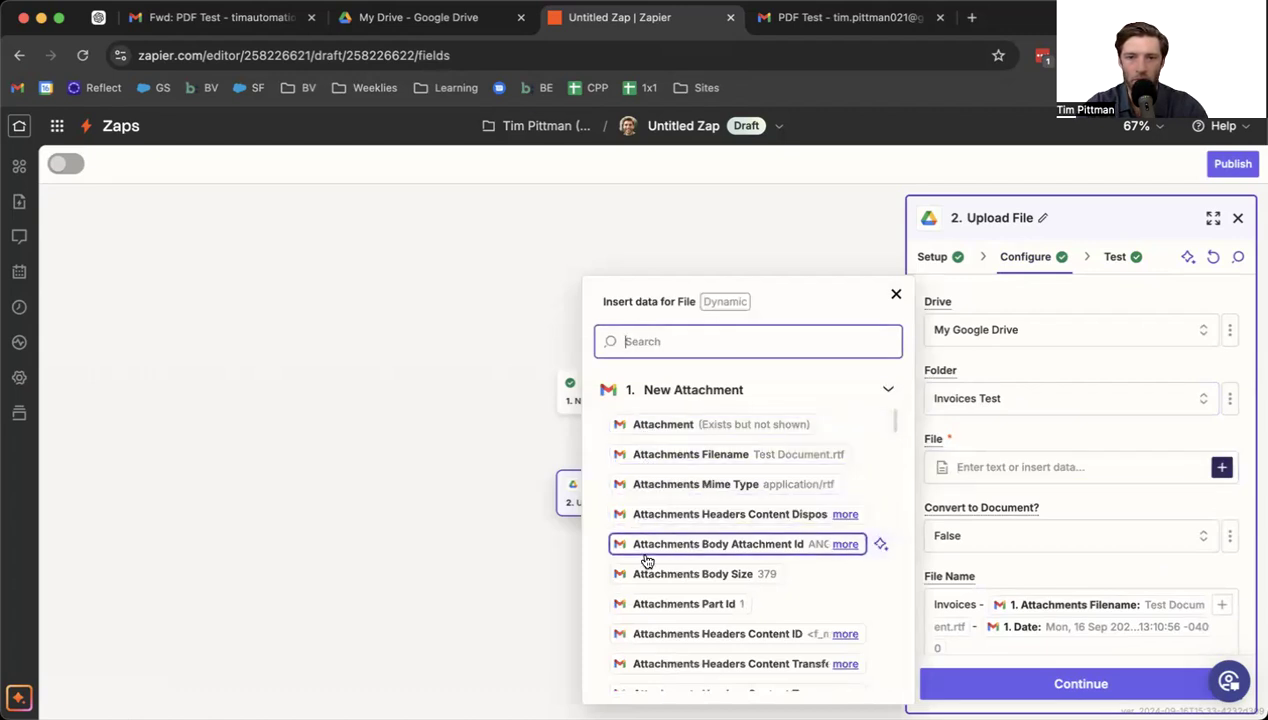
scroll(647, 570, "down", 2)
scroll(647, 572, "down", 5)
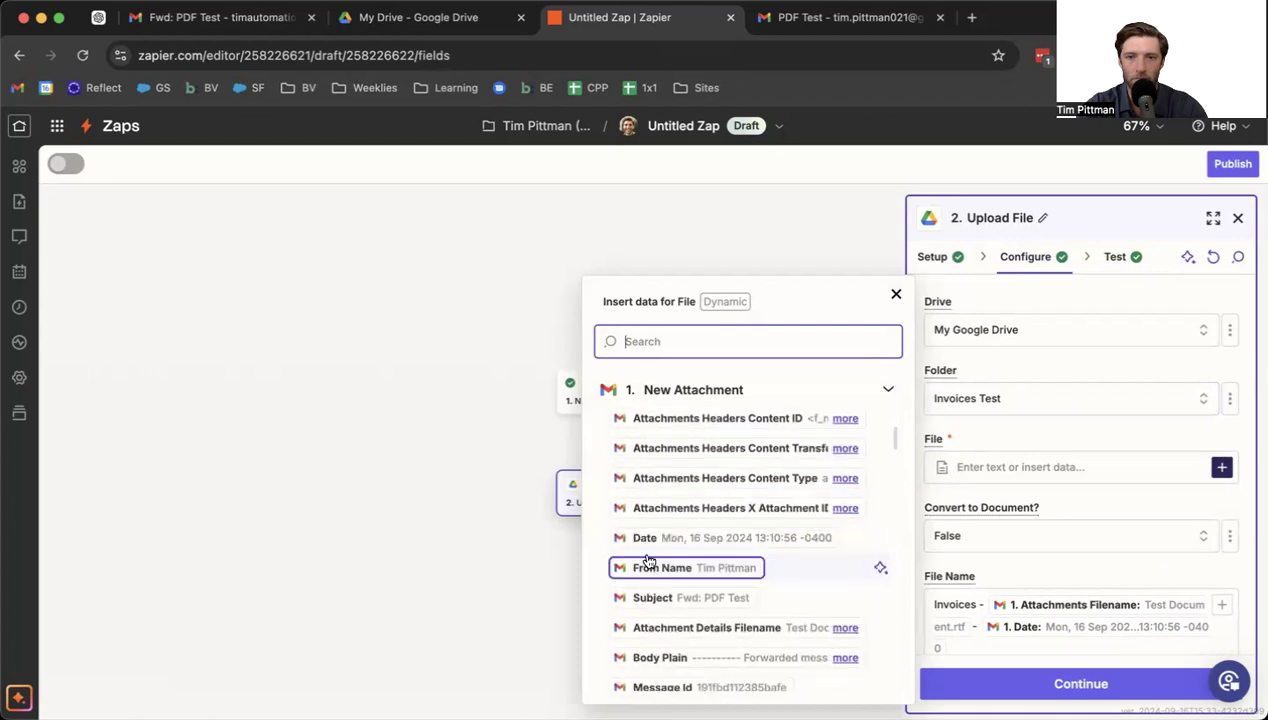
left_click(845, 448)
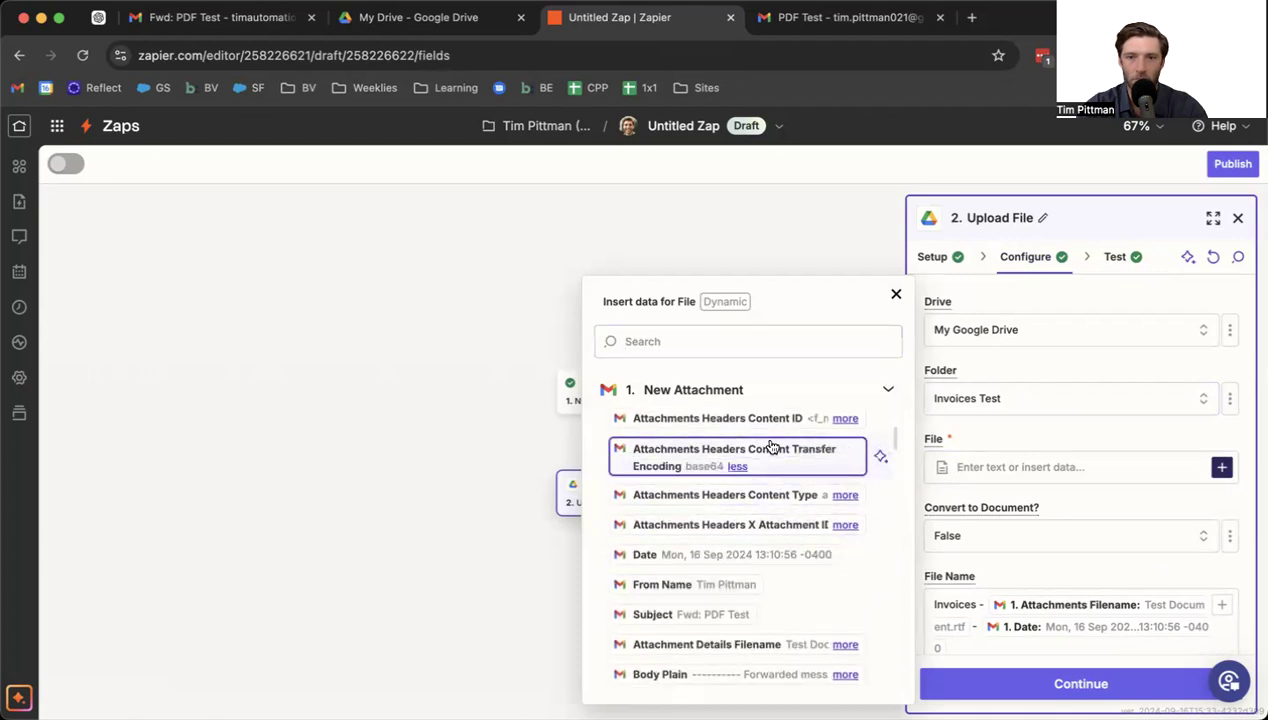
left_click(845, 495)
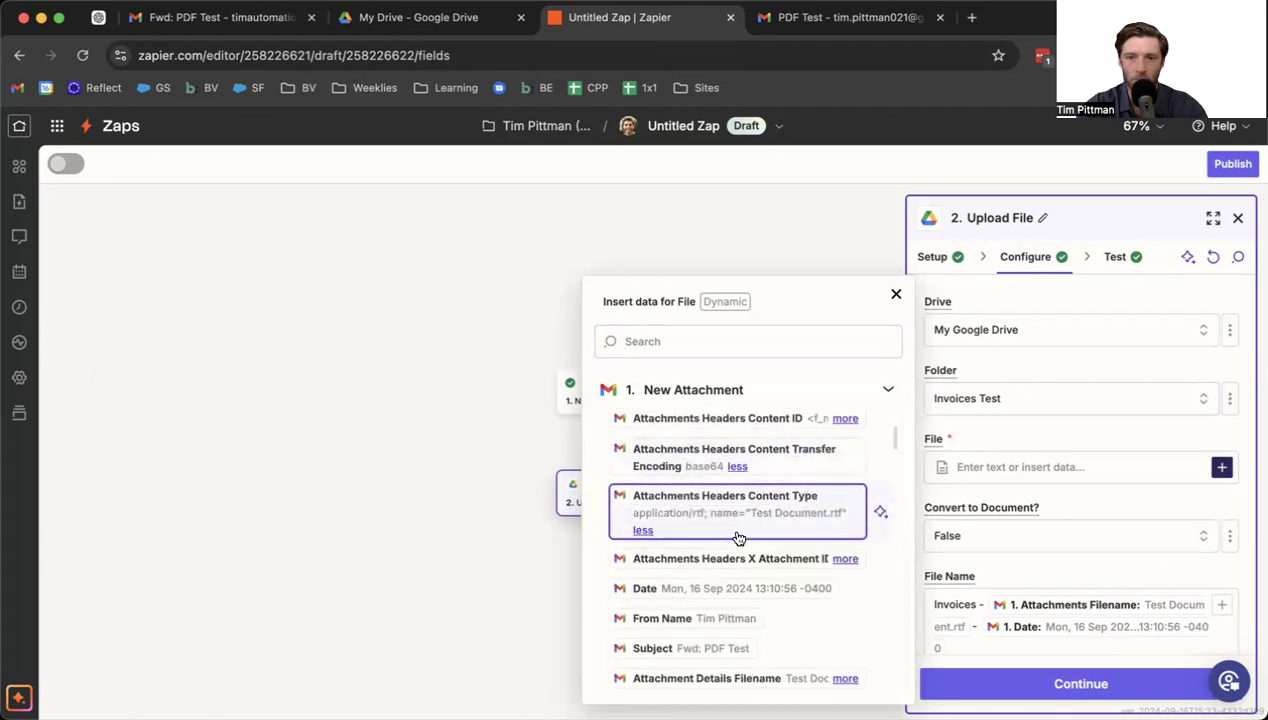
left_click(840, 557)
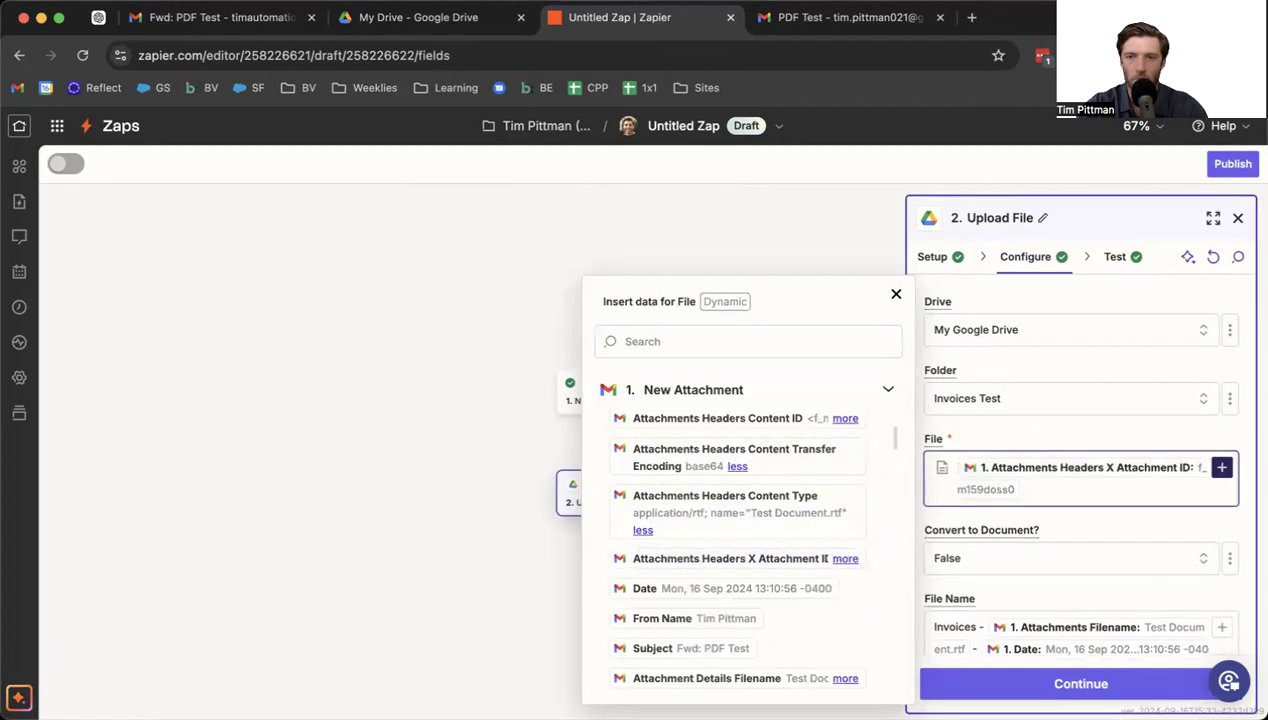
key("BackSpace")
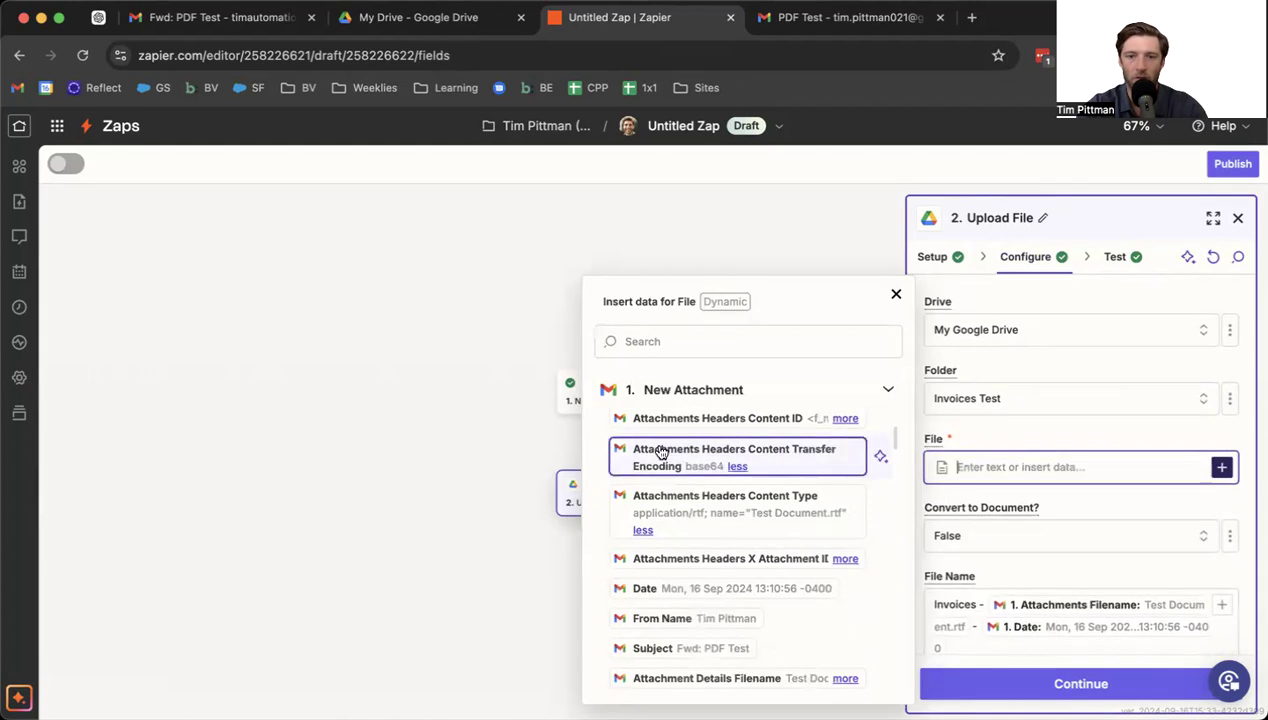
- Try the trigger's Attachments value as the File to upload, and clear the field again
scroll(660, 452, "down", 3)
scroll(660, 452, "down", 1)
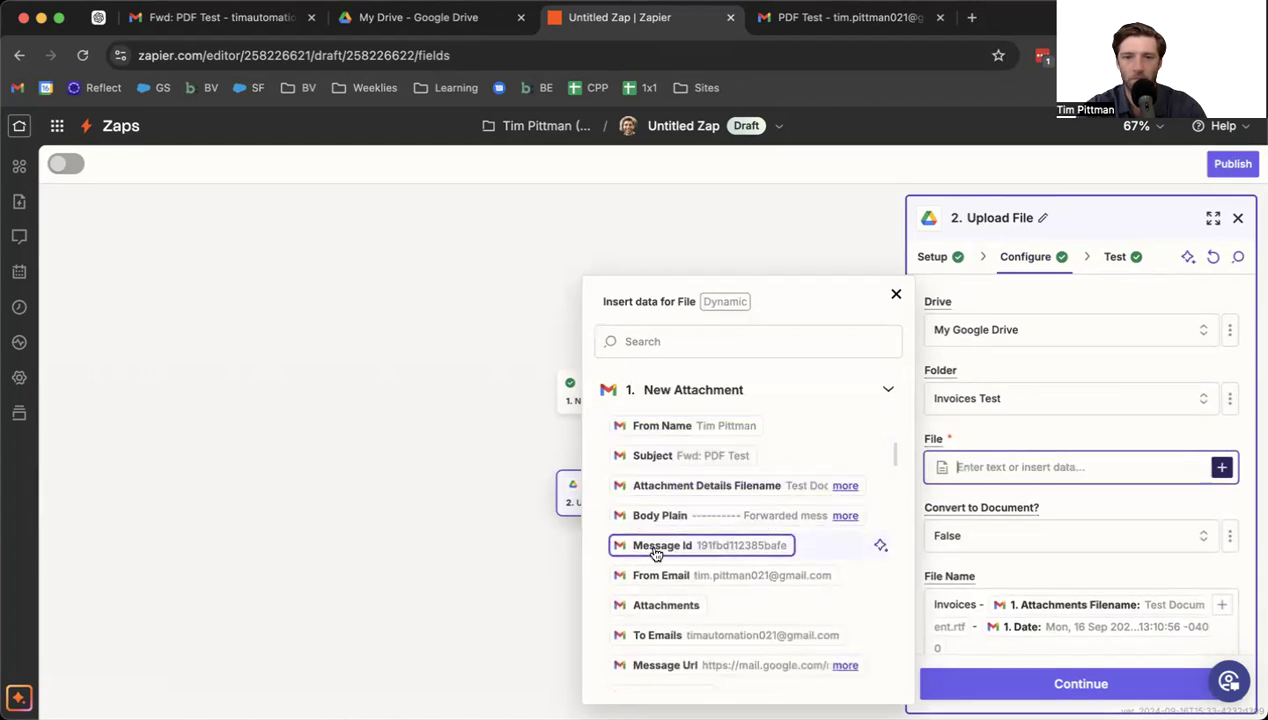
scroll(656, 553, "down", 2)
left_click(662, 536)
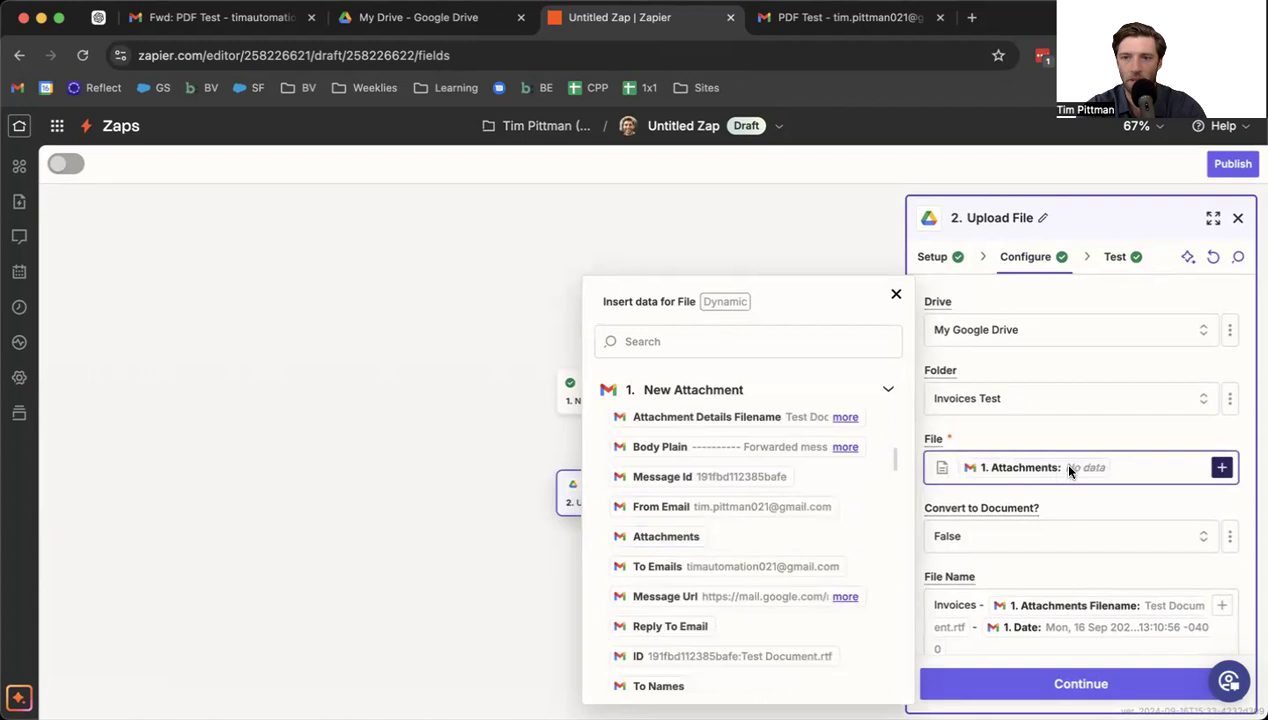
key("BackSpace")
- Look through the trigger's remaining values for the File field, expanding Raw Payload Parts Filename and Raw Payload Parts Body Attachment Id
scroll(700, 510, "down", 6)
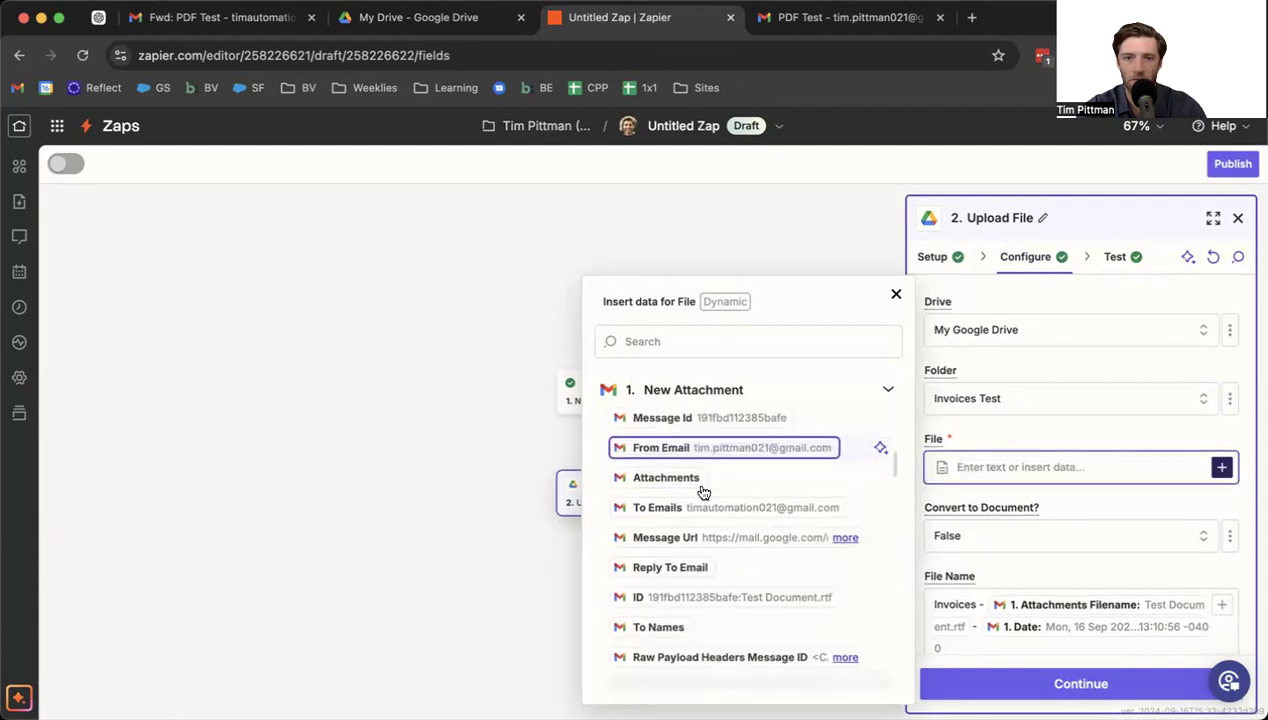
scroll(665, 530, "down", 1)
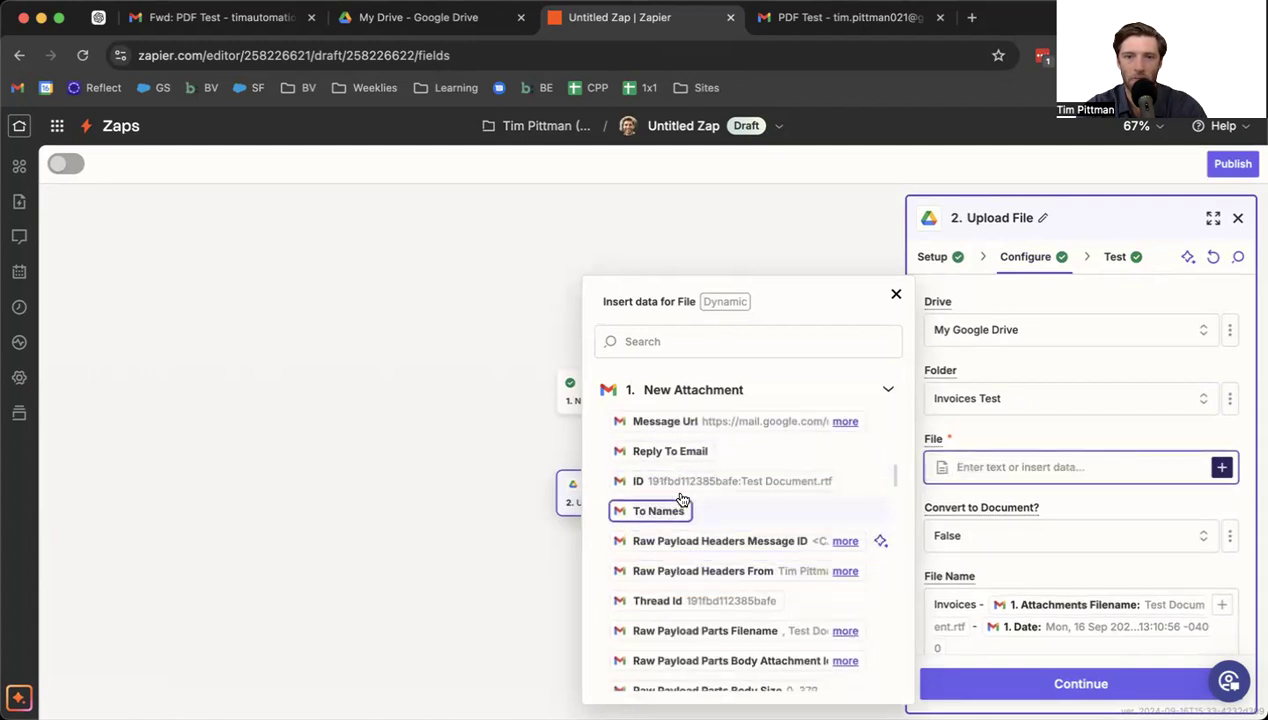
scroll(660, 550, "down", 4)
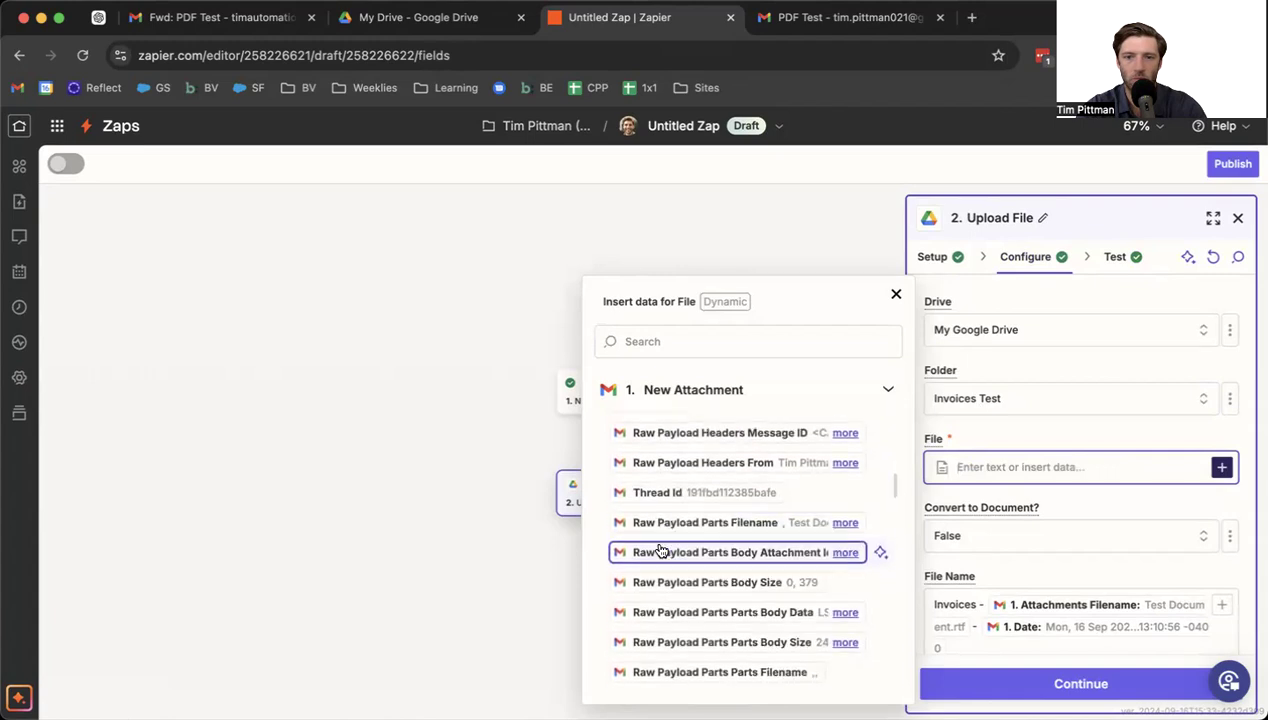
left_click(845, 534)
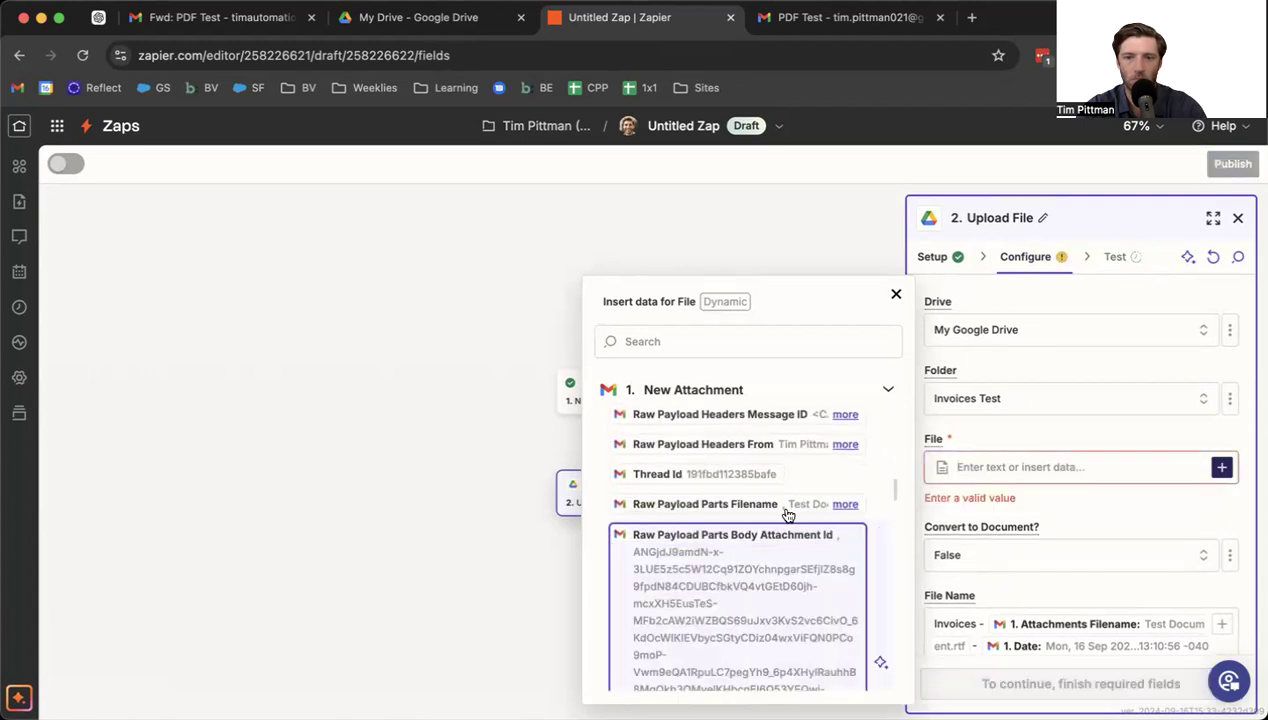
left_click(844, 504)
scroll(727, 565, "down", 10)
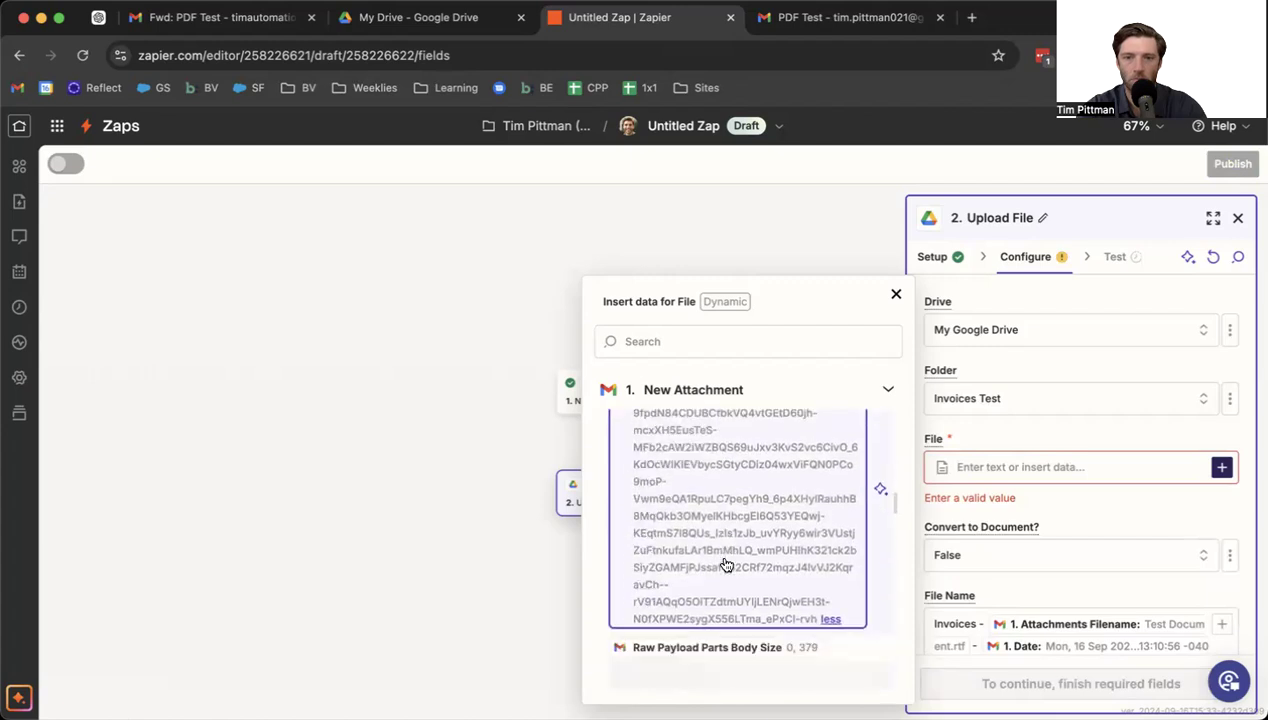
scroll(727, 565, "up", 10)
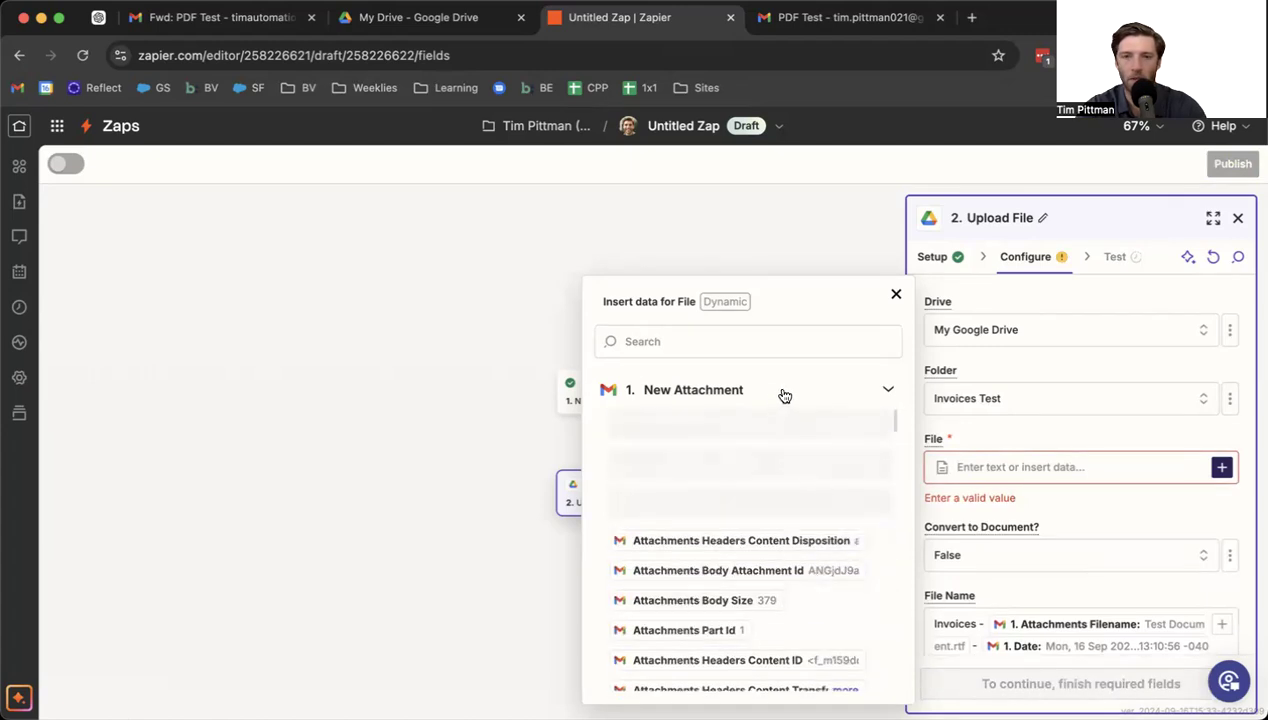
left_click(948, 466)
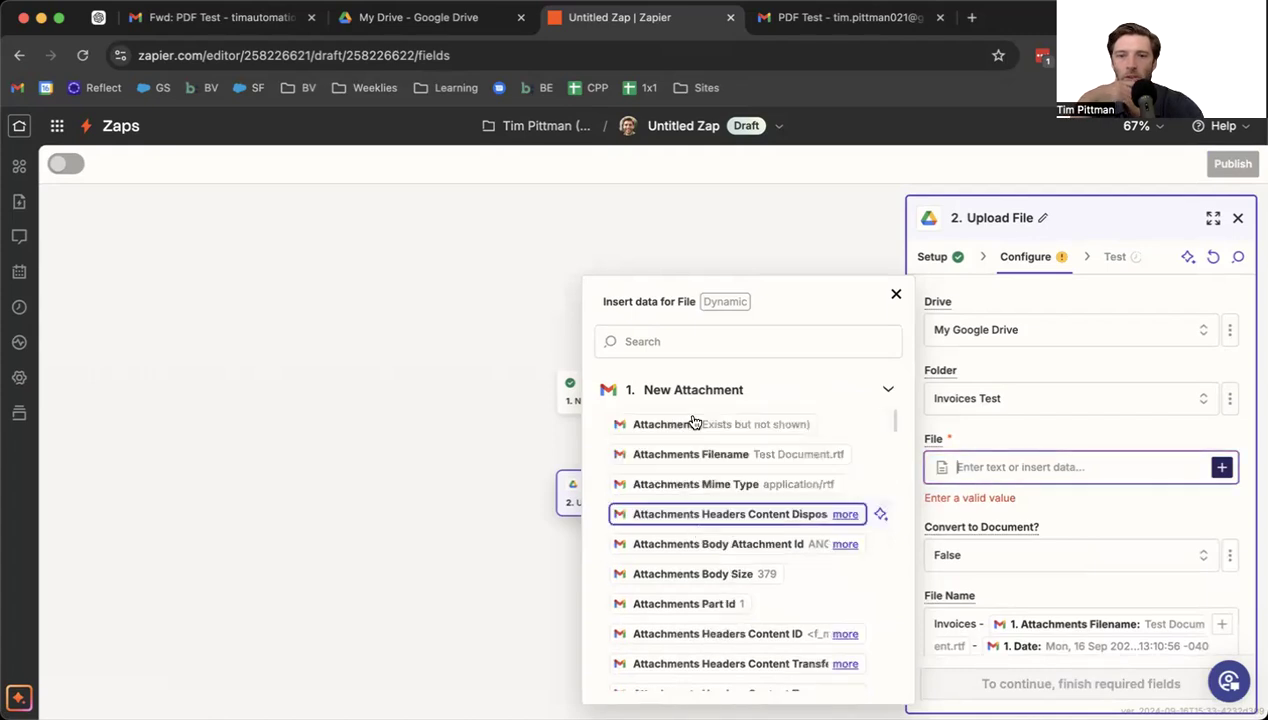
left_click(878, 425)
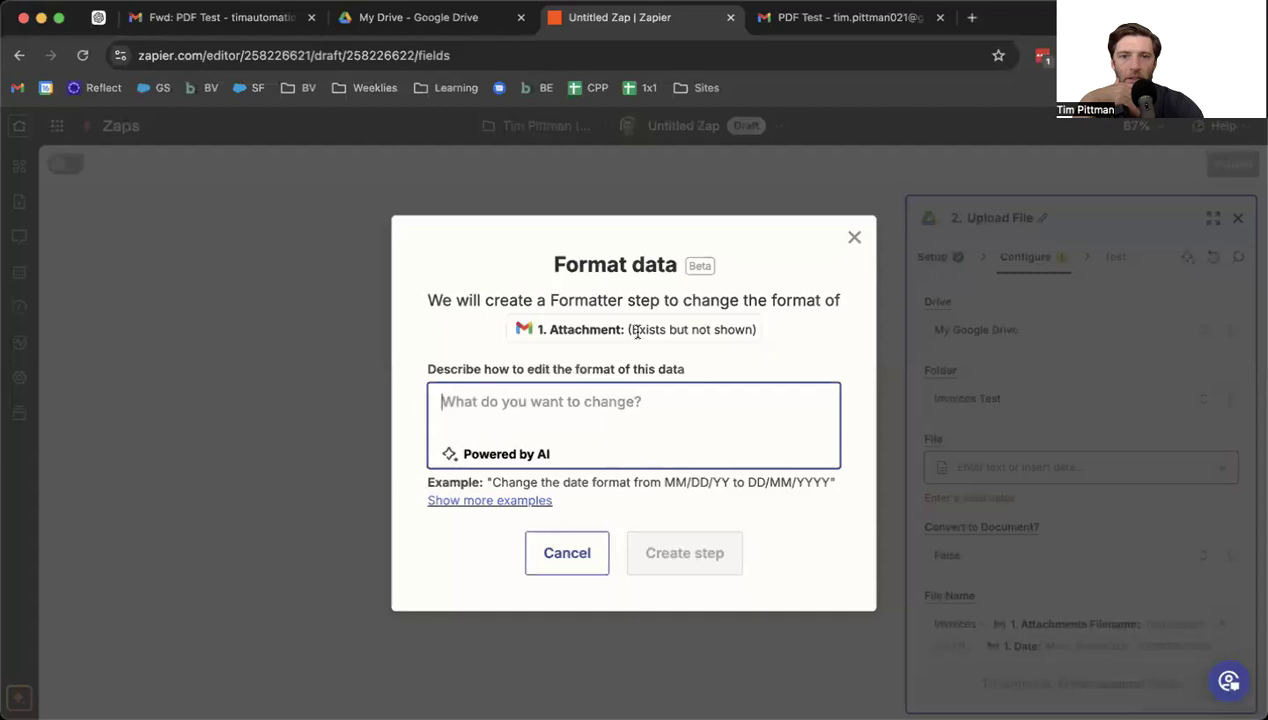
left_click(587, 566)
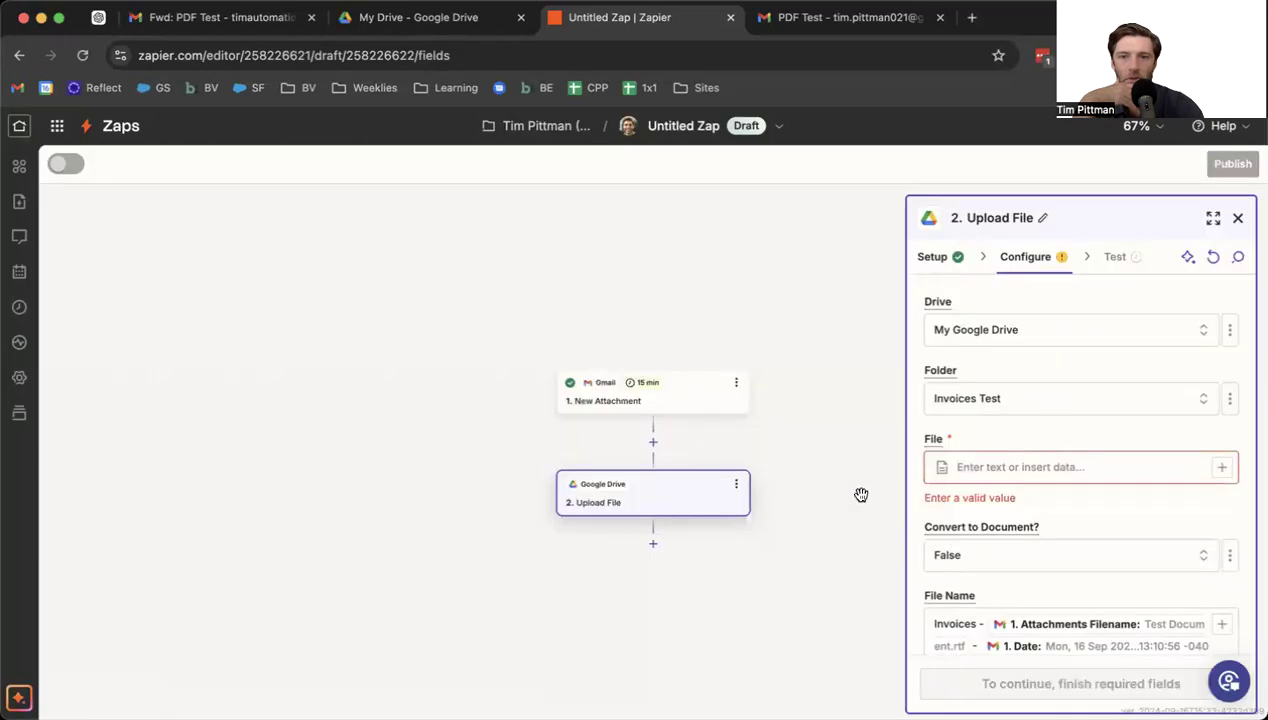
- Map the trigger's Attachment value to the required File field and continue to the Upload File test
left_click(1223, 468)
left_click(877, 422)
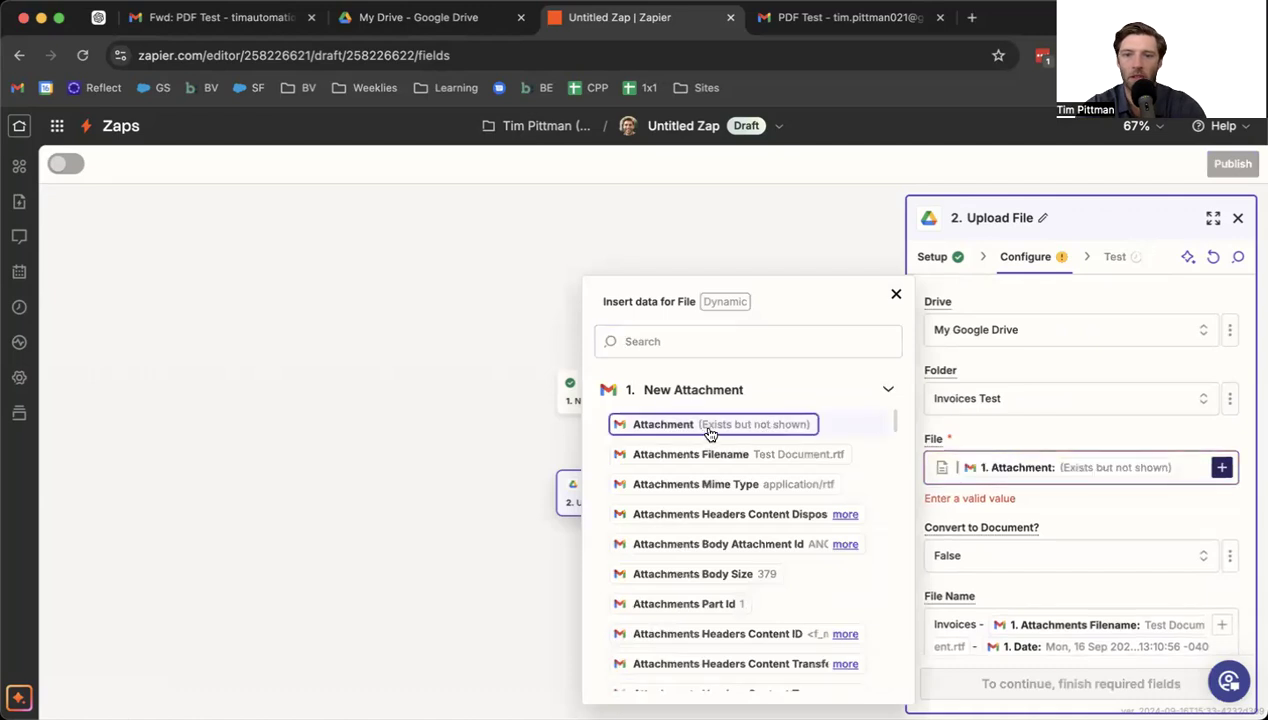
left_click(1057, 517)
scroll(1054, 590, "down", 3)
left_click(1037, 685)
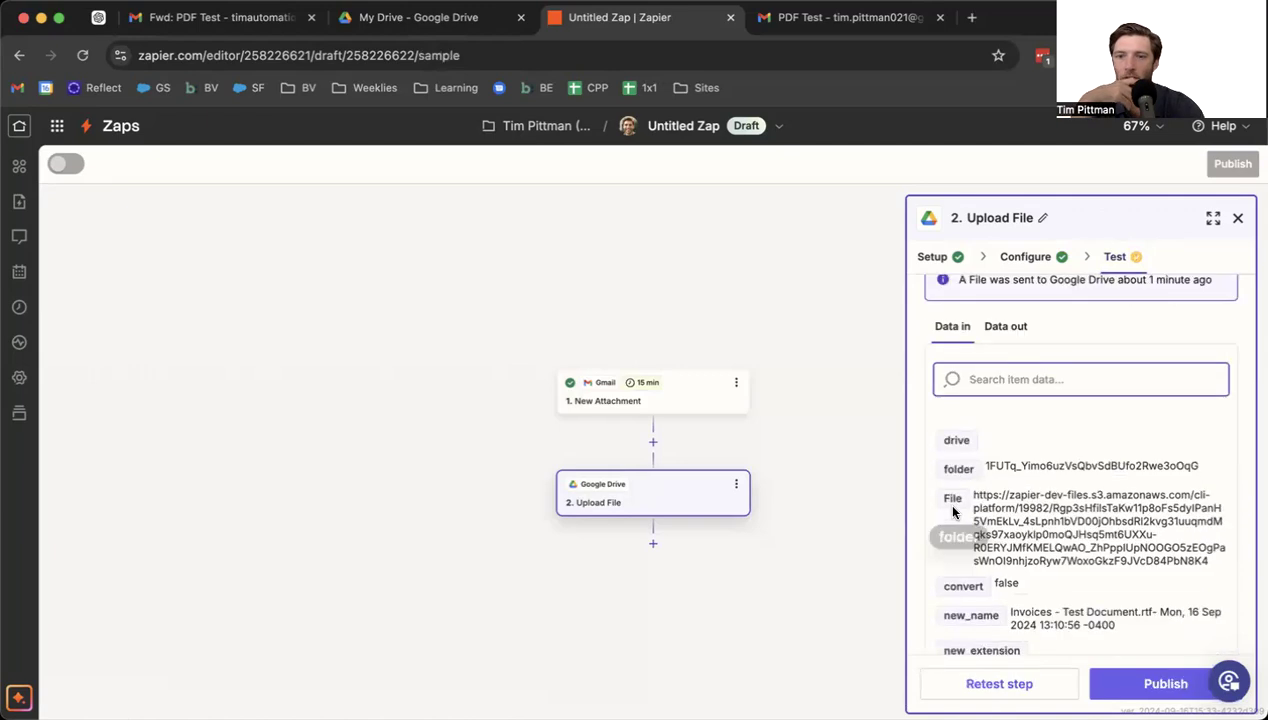
- Retest the Upload File step and examine the file link, user permission and file extension in its output data
left_click_drag(973, 448, 1095, 584)
left_click(998, 586)
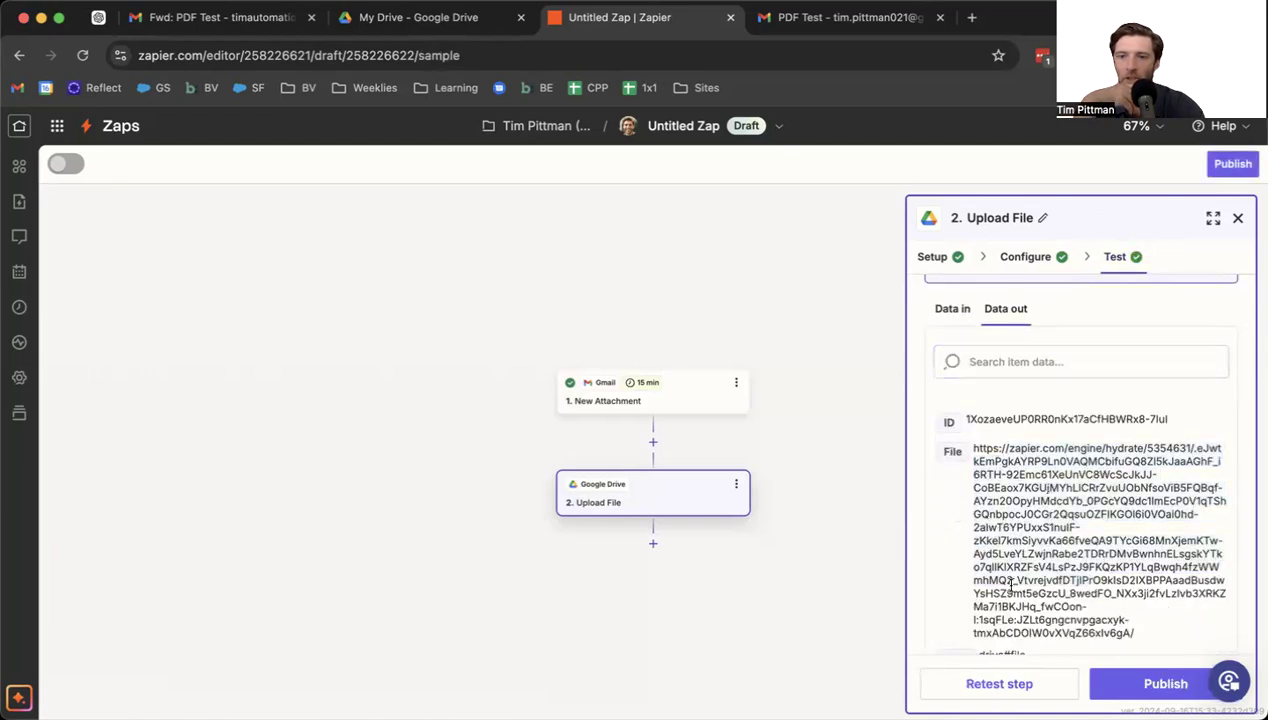
scroll(998, 586, "down", 2)
left_click_drag(1131, 543, 1020, 415)
left_click(1075, 527)
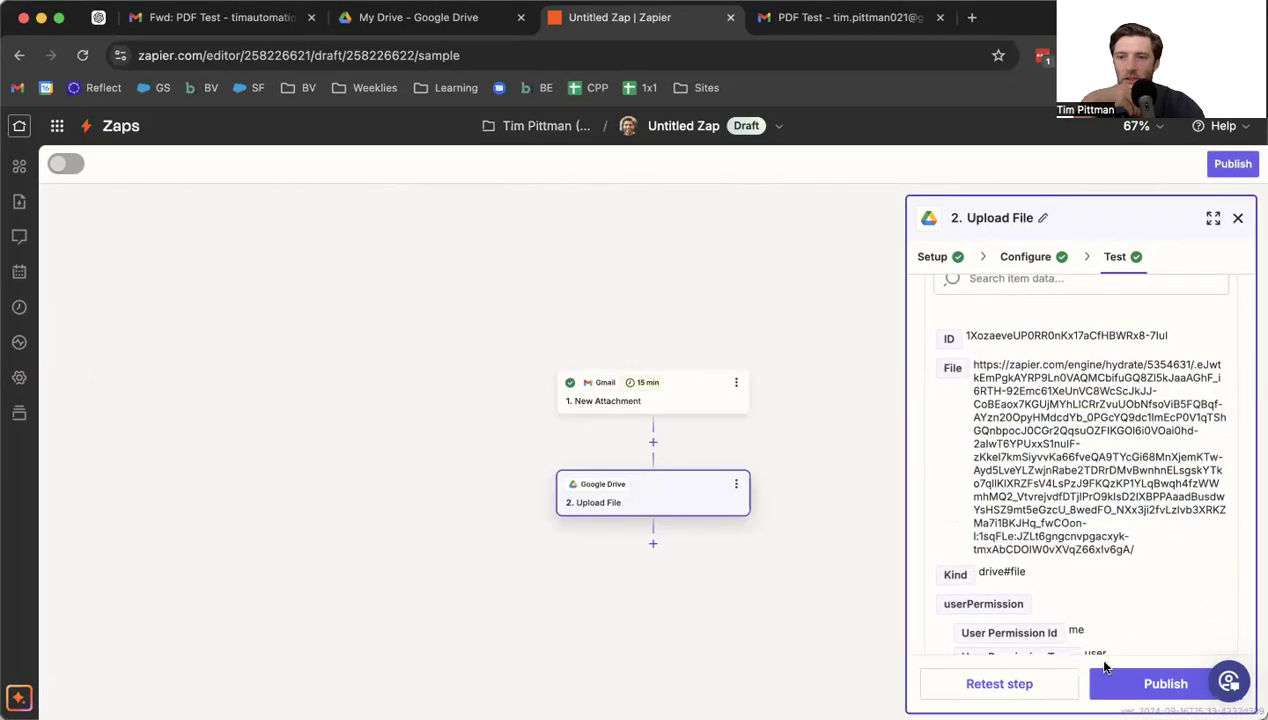
scroll(1106, 667, "down", 8)
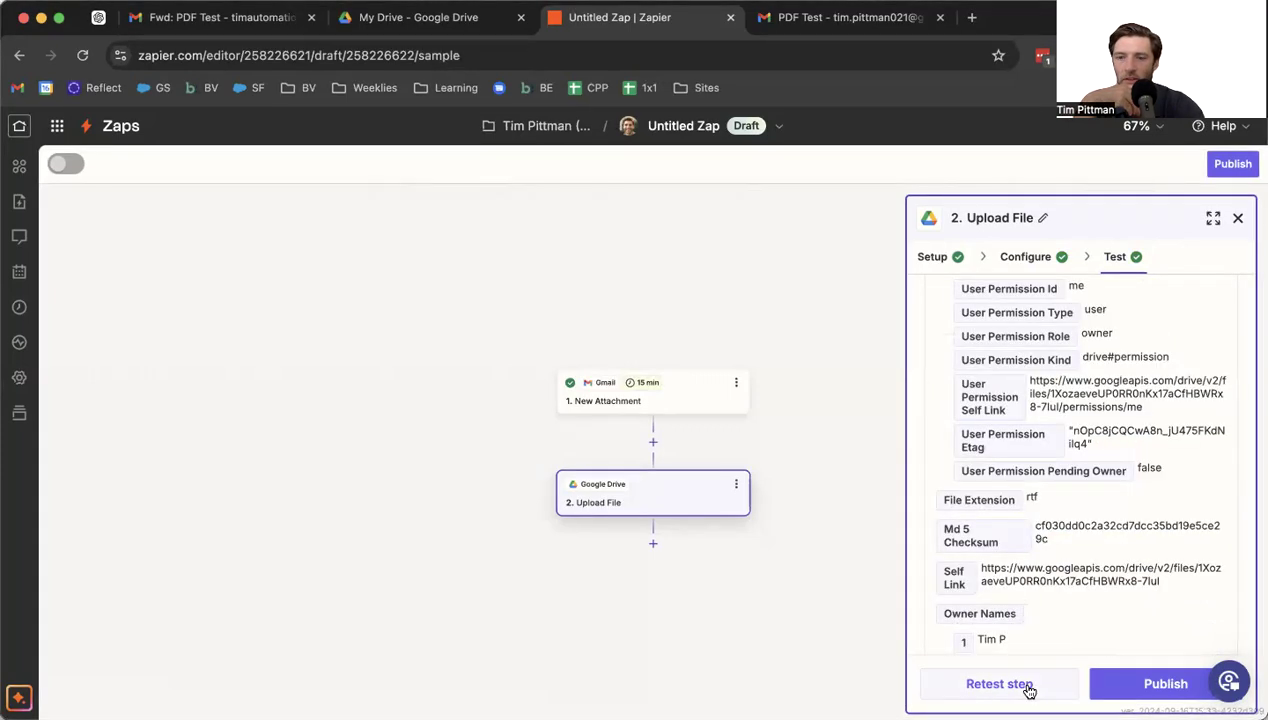
- Switch to Google Drive, open the Invoices Test folder, and preview the uploaded Invoices - Test Document file
left_click(382, 20)
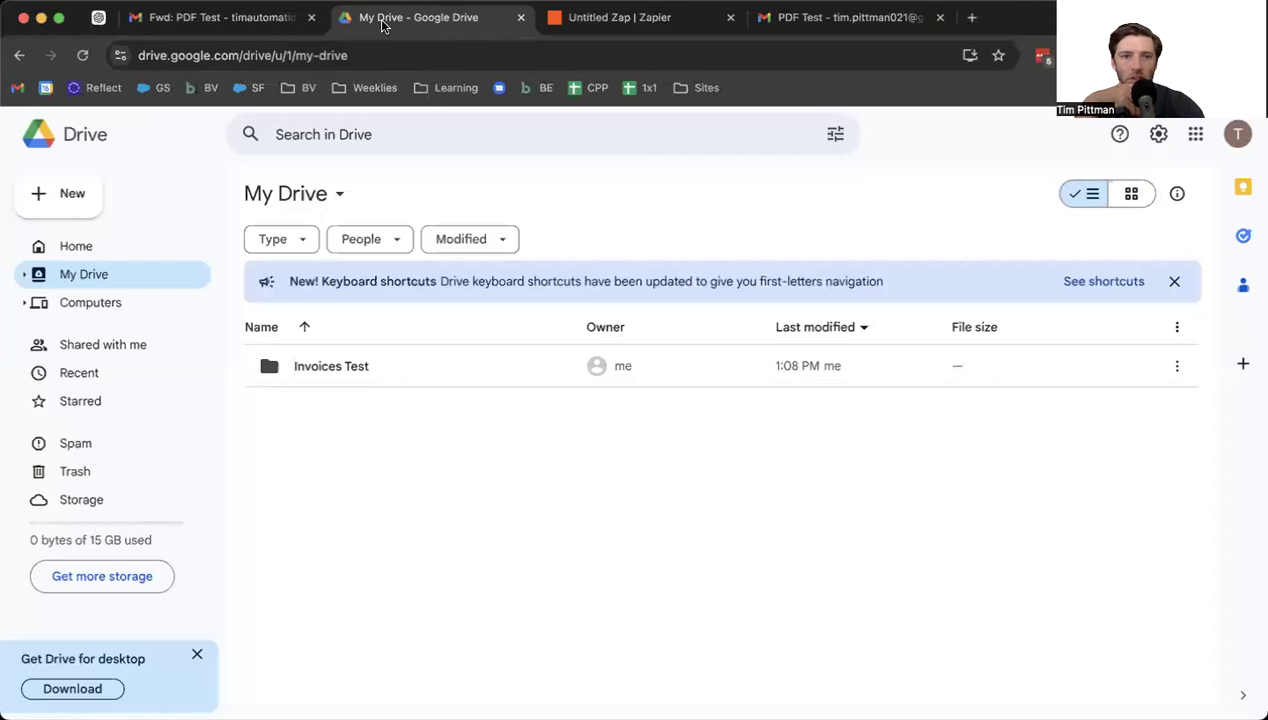
double_click(422, 365)
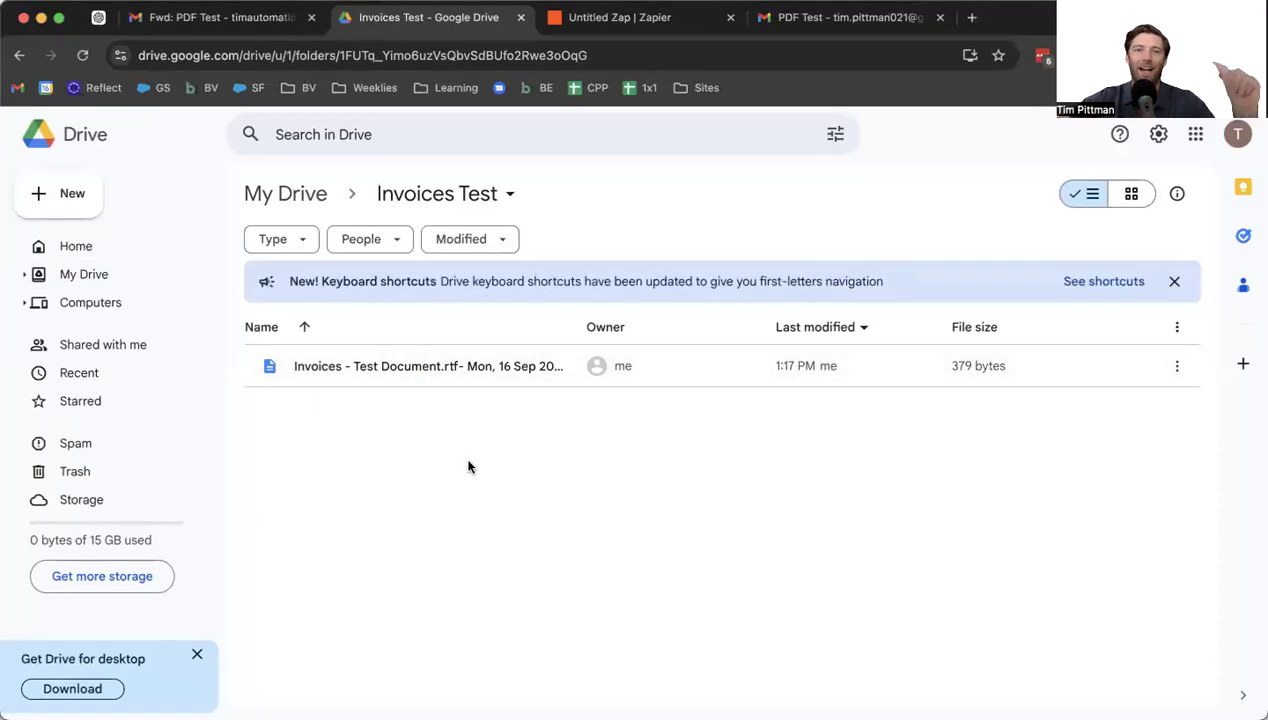
left_click(433, 377)
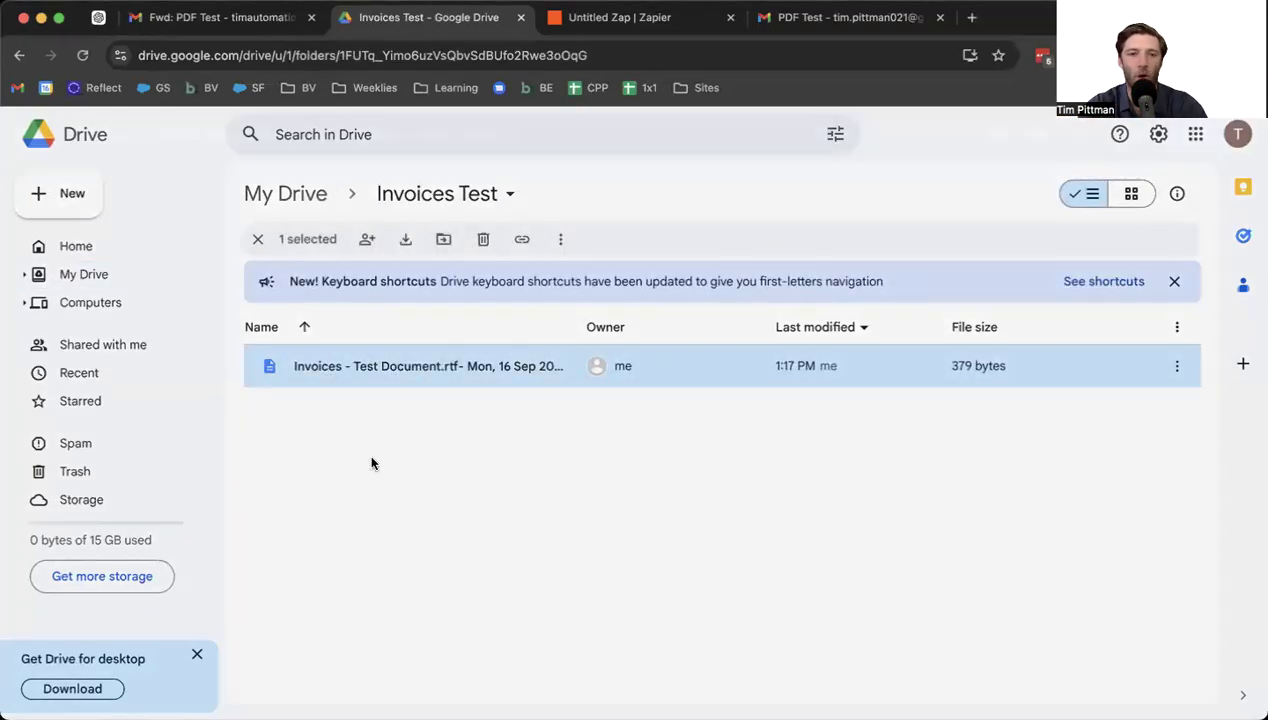
key("Return")
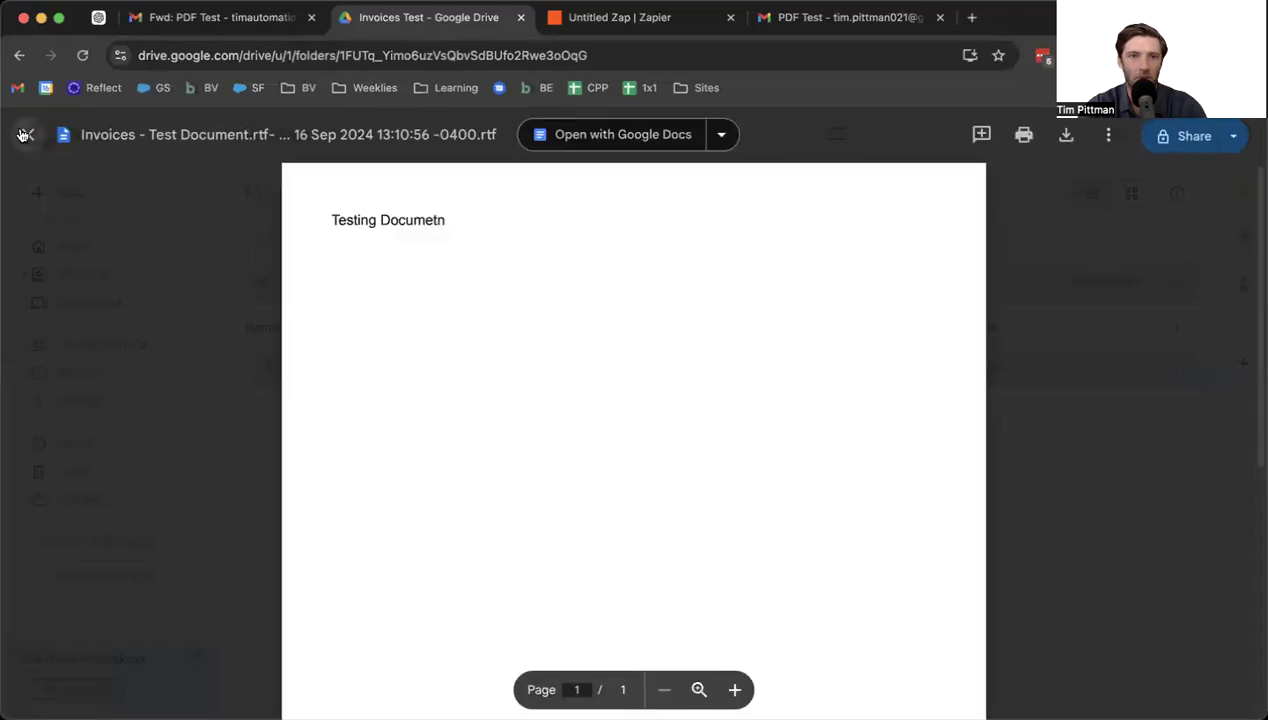
left_click(28, 134)
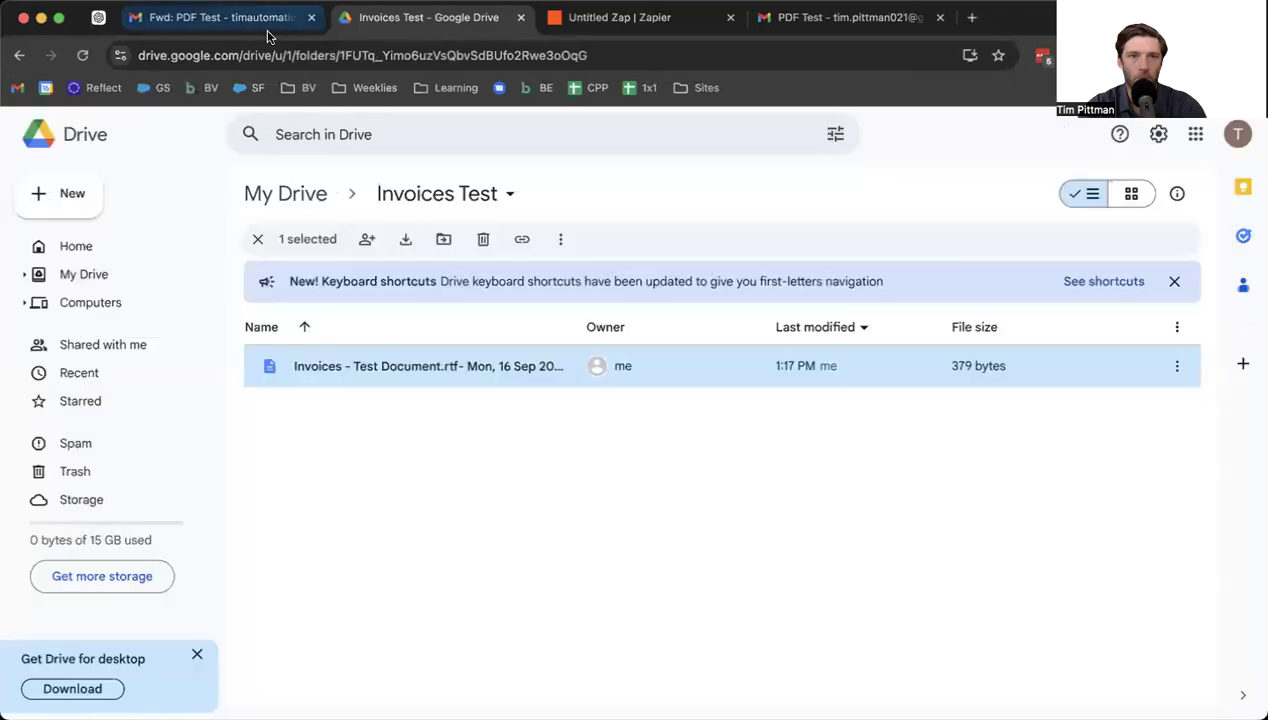
- Return to the Zap in Zapier and add a Google Sheets action after the Upload File step
left_click(300, 20)
left_click(616, 22)
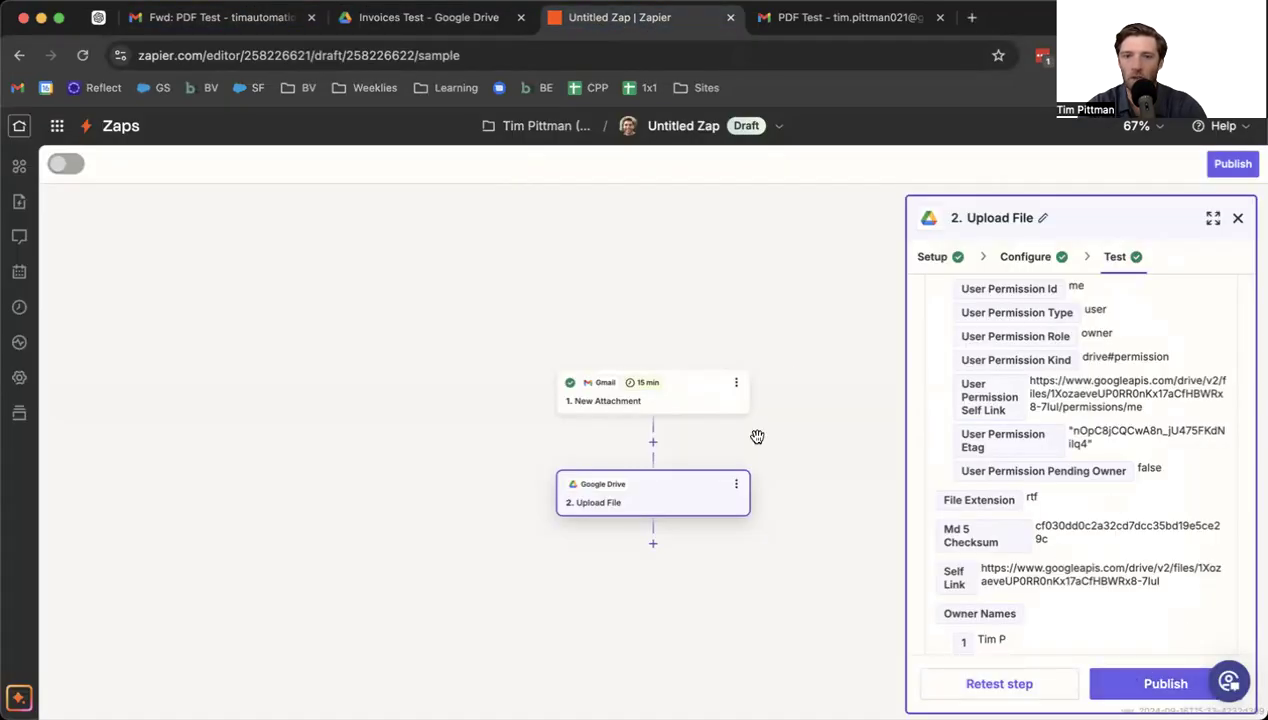
left_click(653, 545)
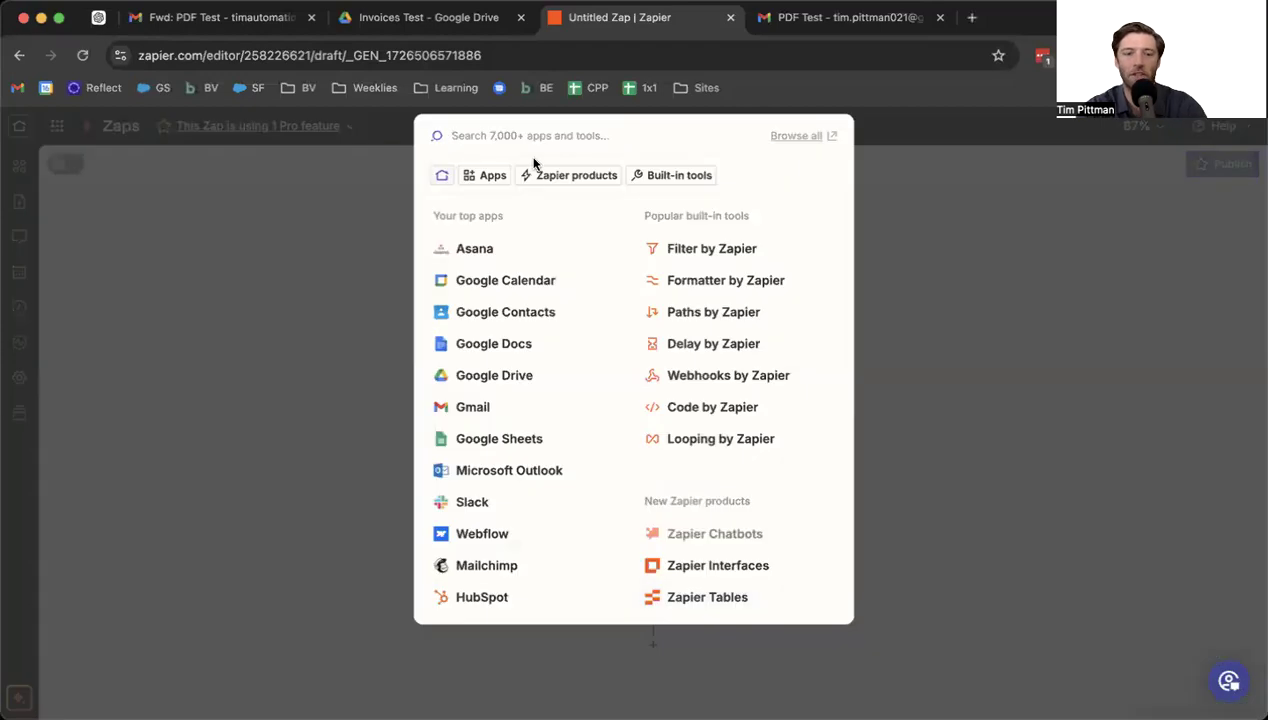
type("sheets")
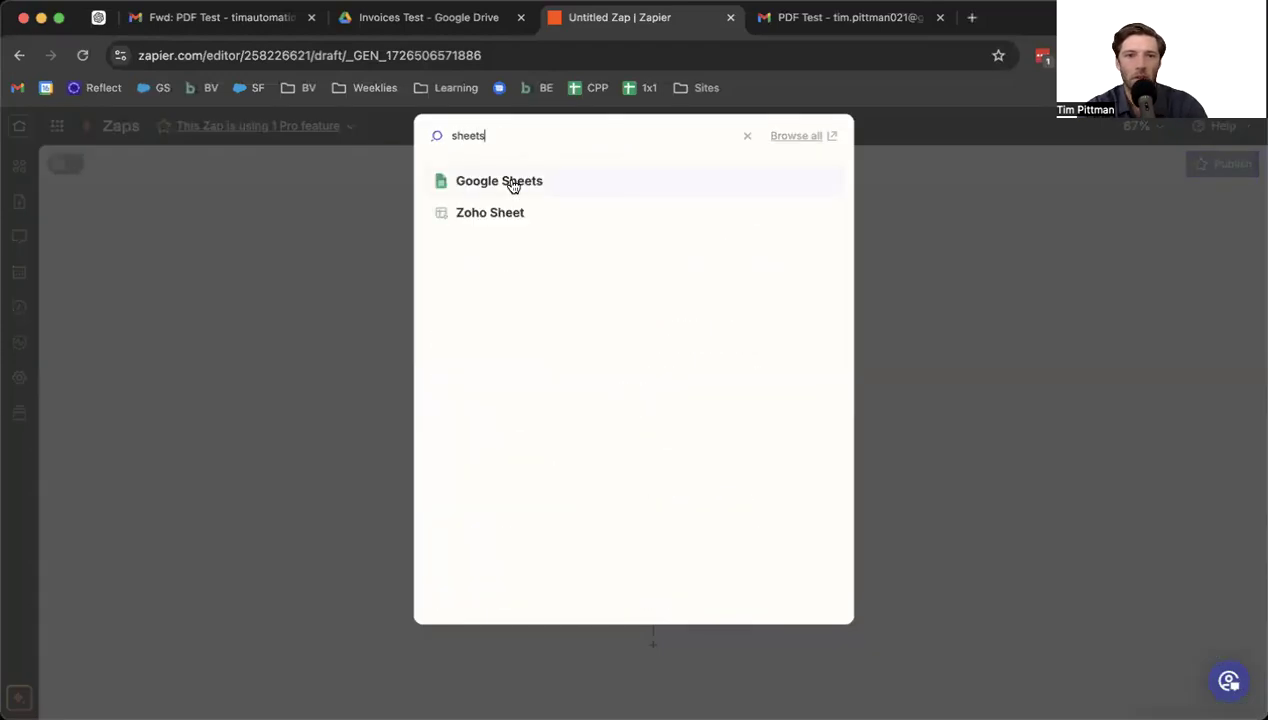
left_click(506, 188)
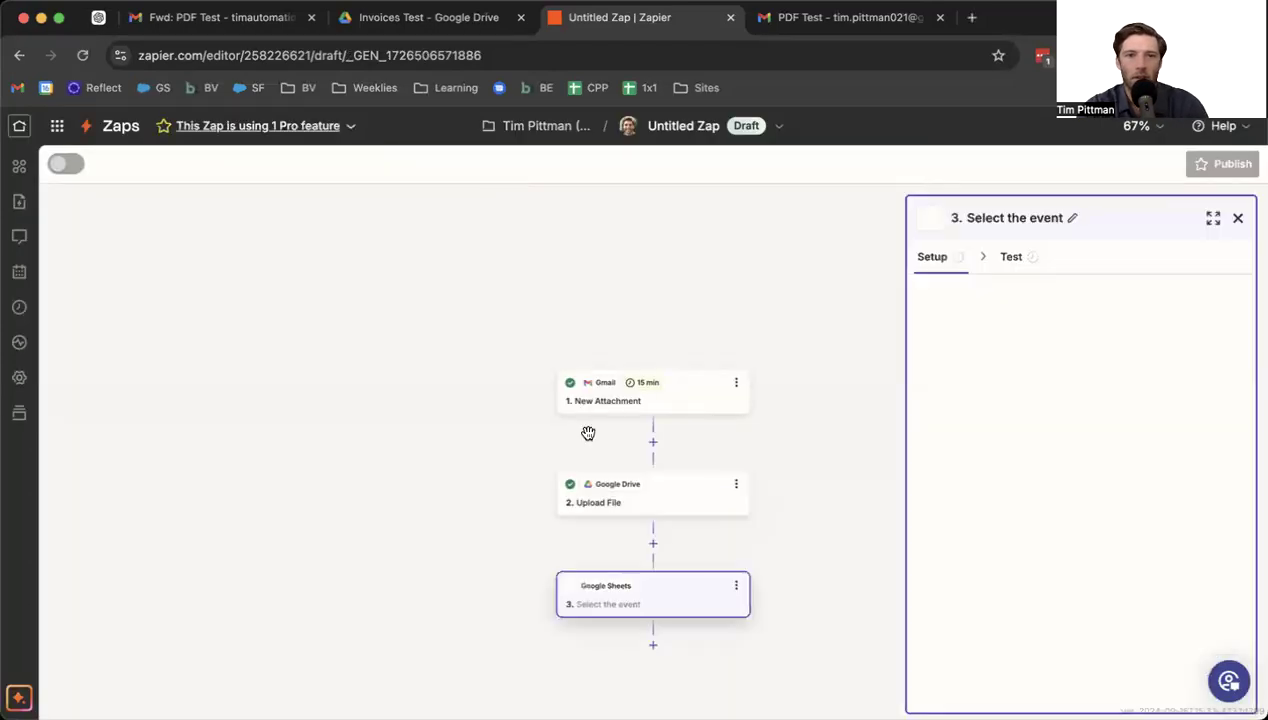
- Open Google Sheets in a new browser tab and create a blank spreadsheet
left_click(974, 18)
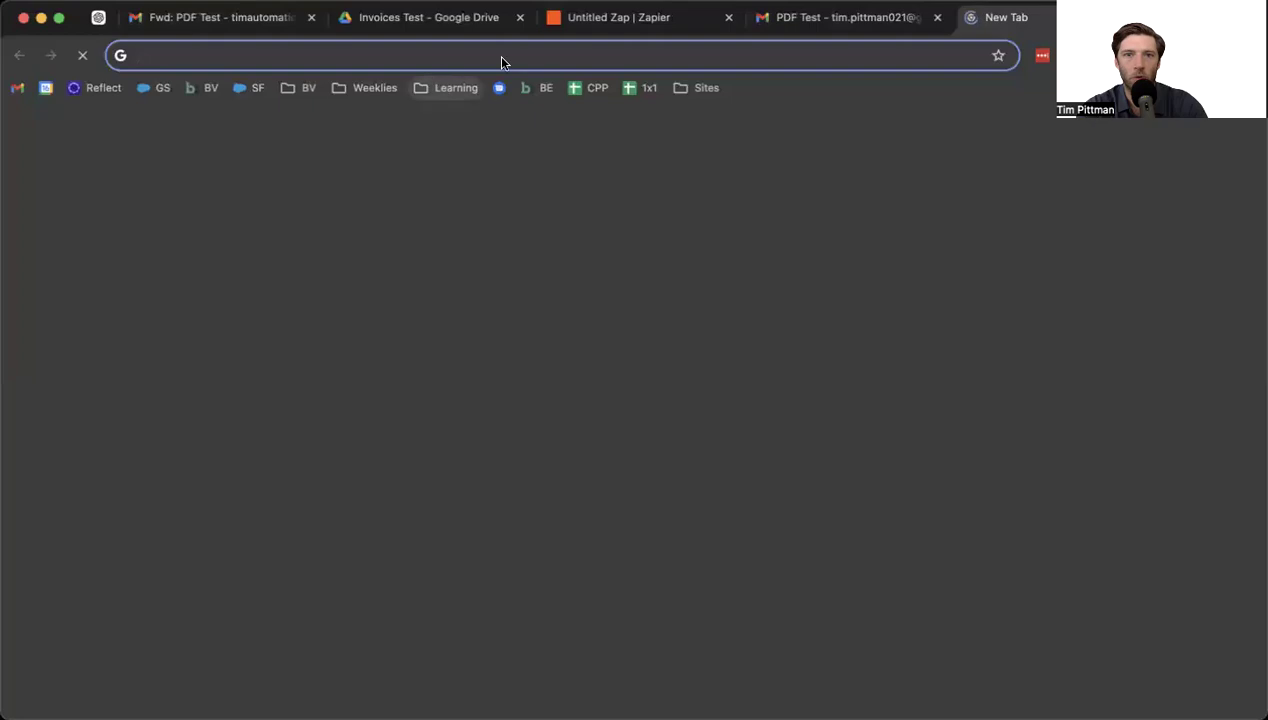
type("sheets")
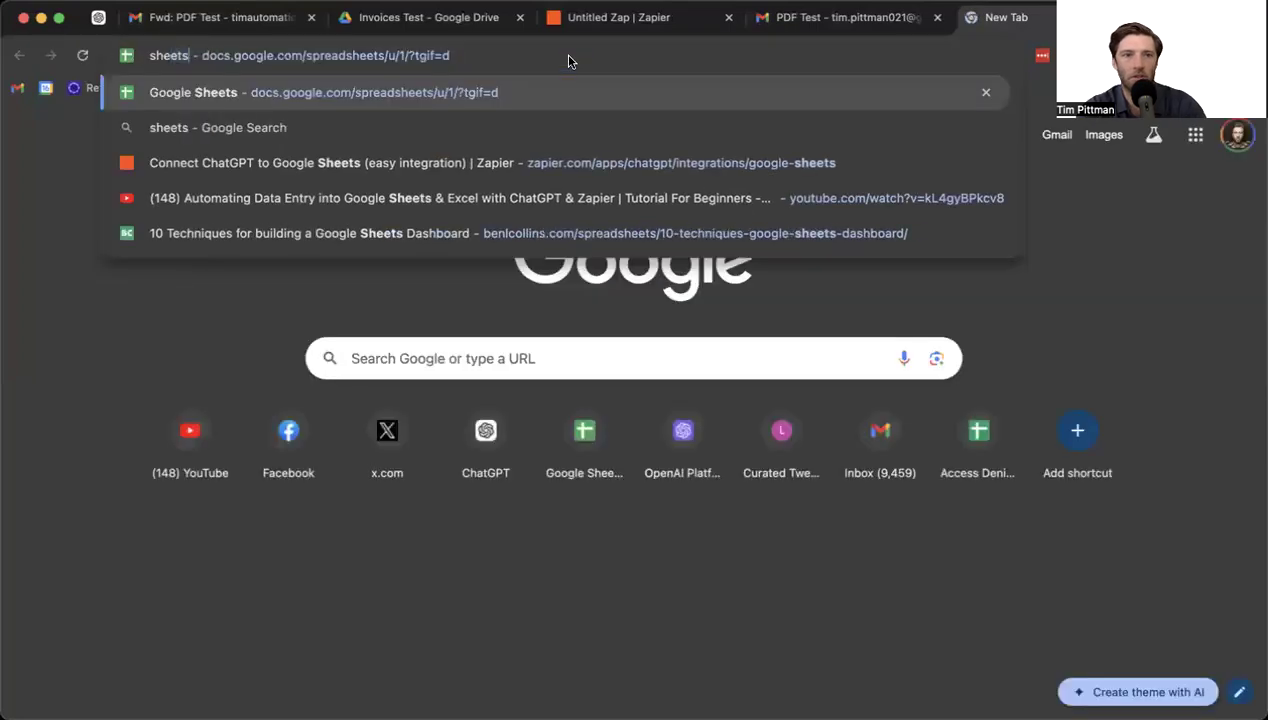
key("Return")
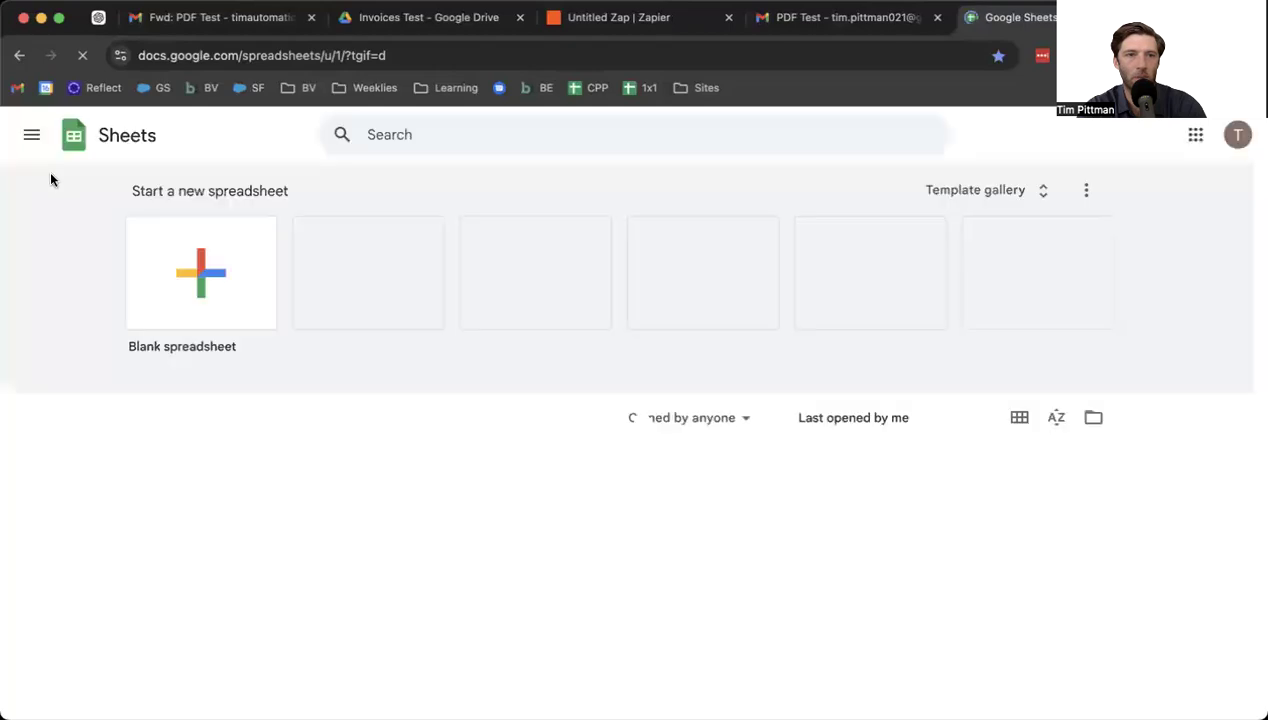
left_click(1223, 140)
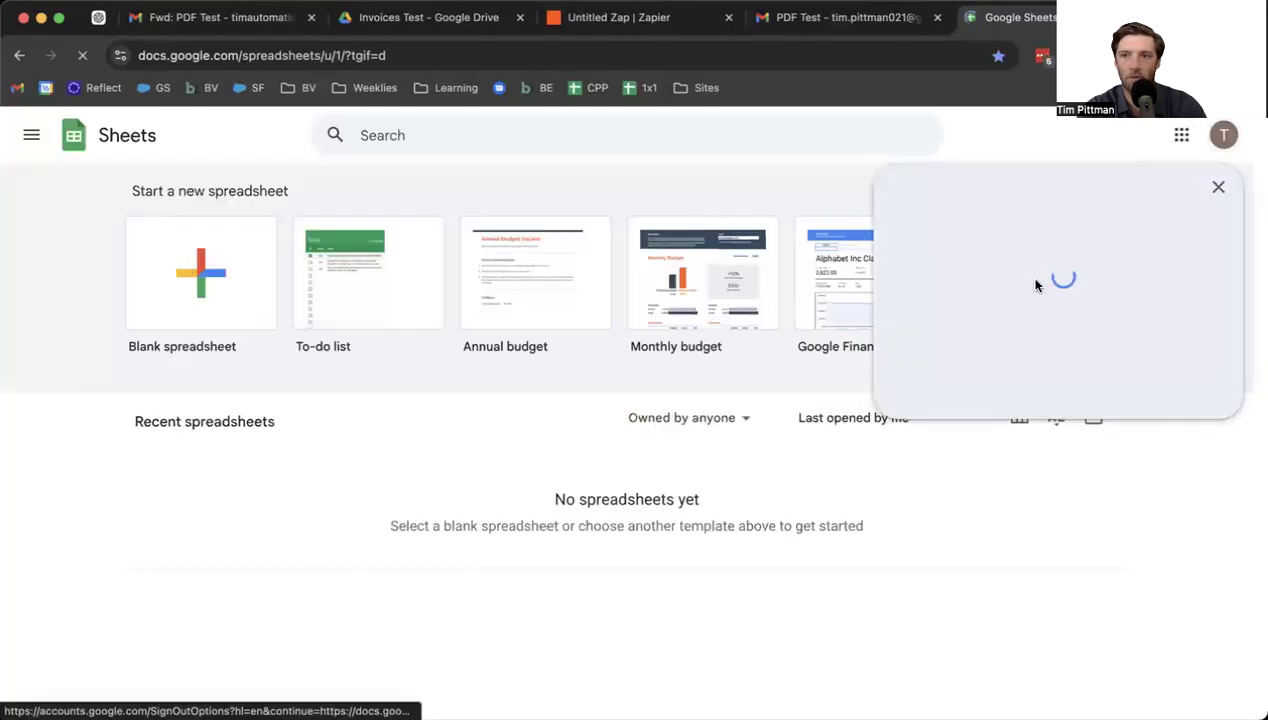
left_click(79, 305)
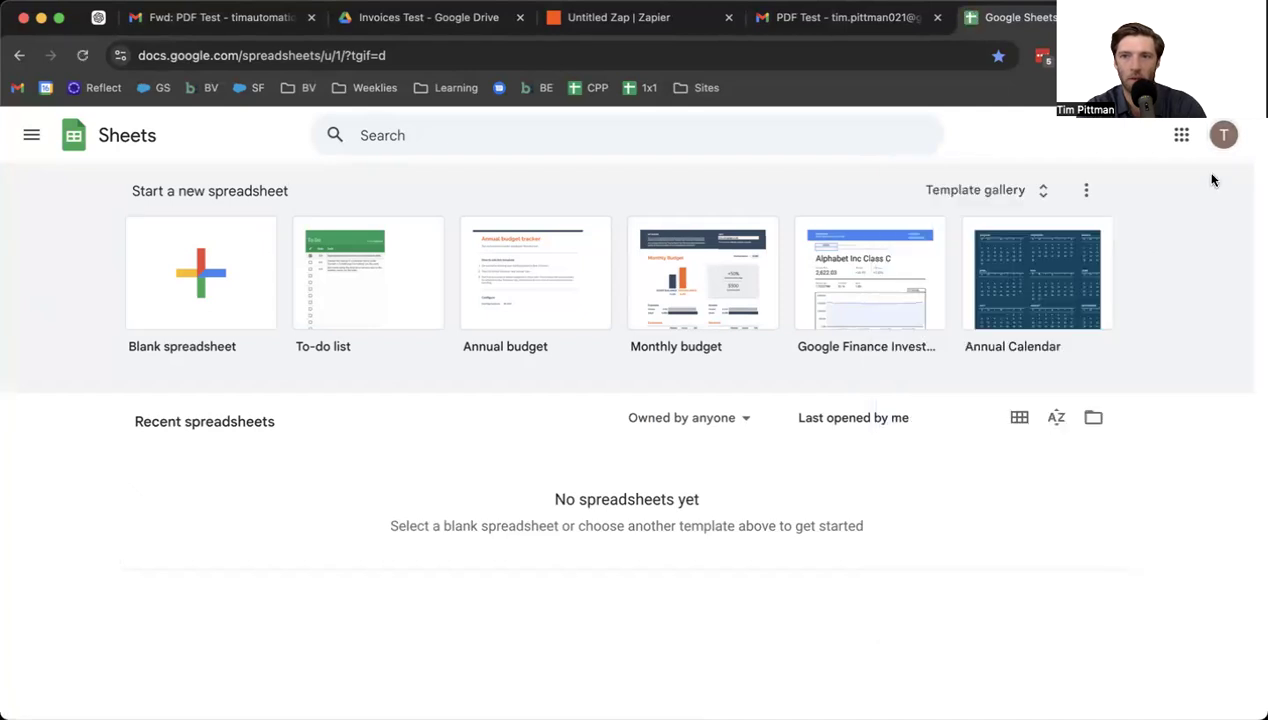
left_click(1220, 143)
left_click(188, 275)
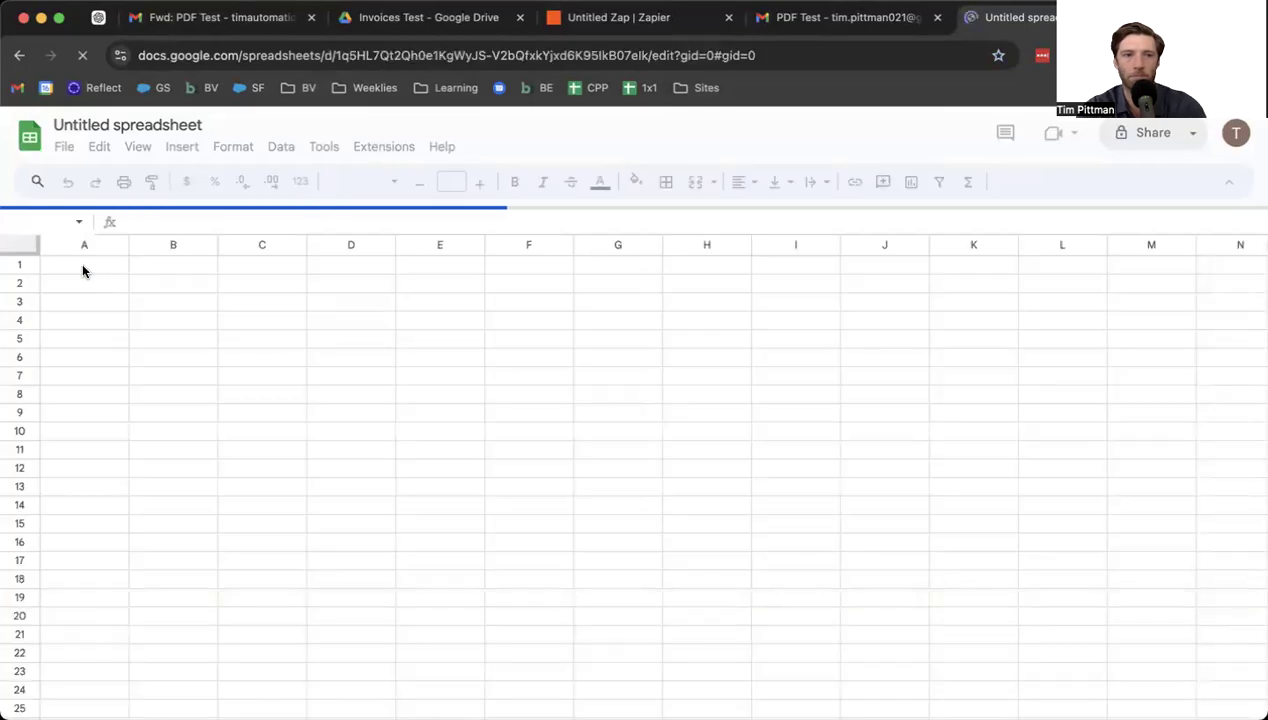
- Enter the column headers Date, Filename and Location in cells A1 to C1
type("Date")
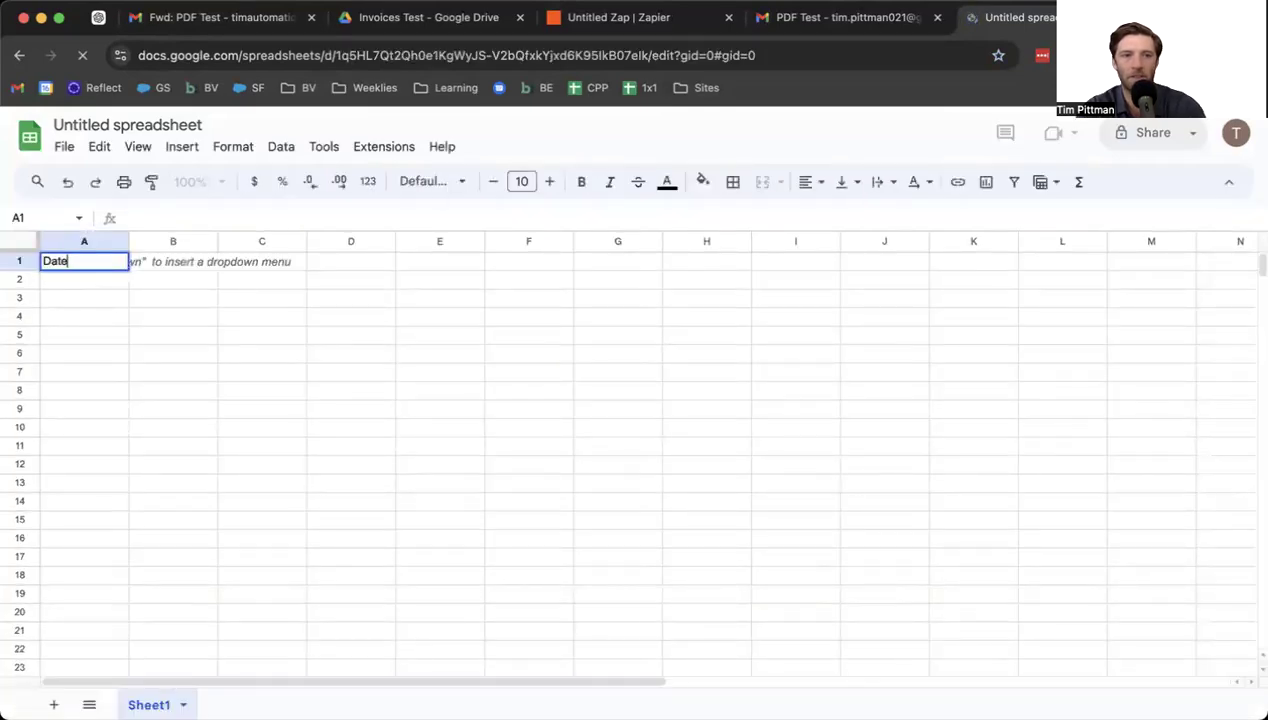
key("Tab")
type("Filenam")
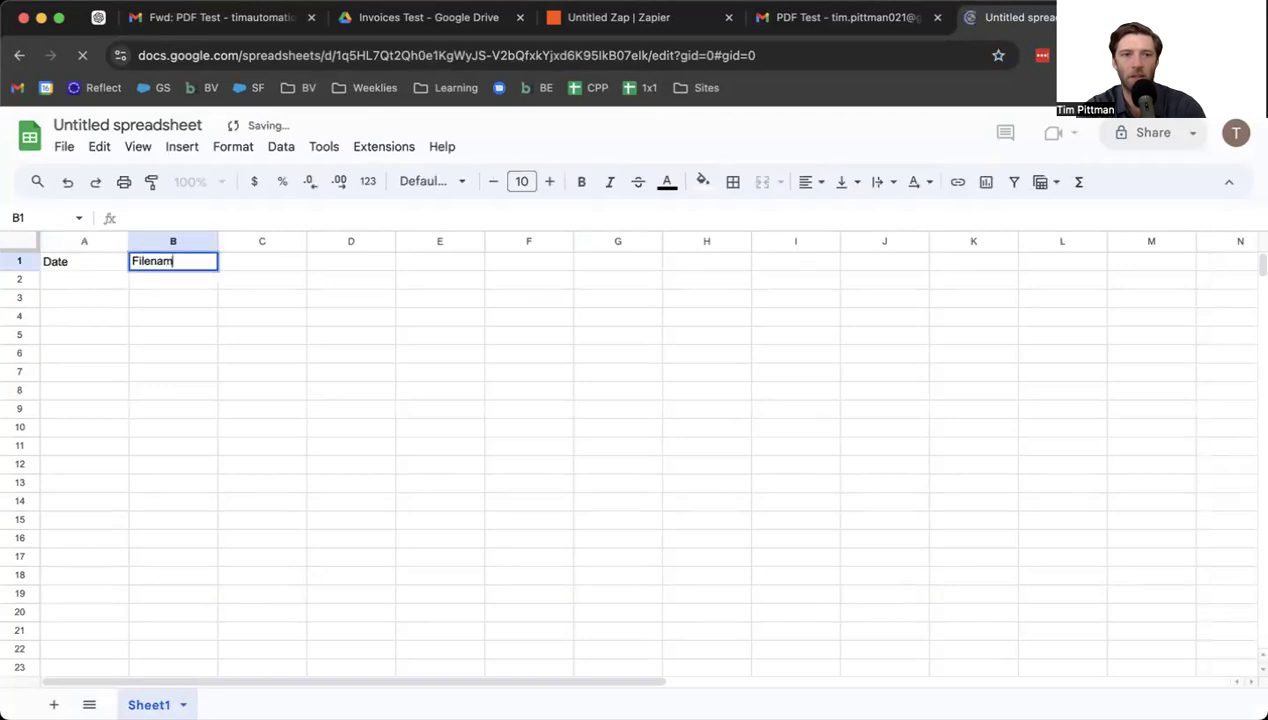
type("e")
key("Tab")
type("f")
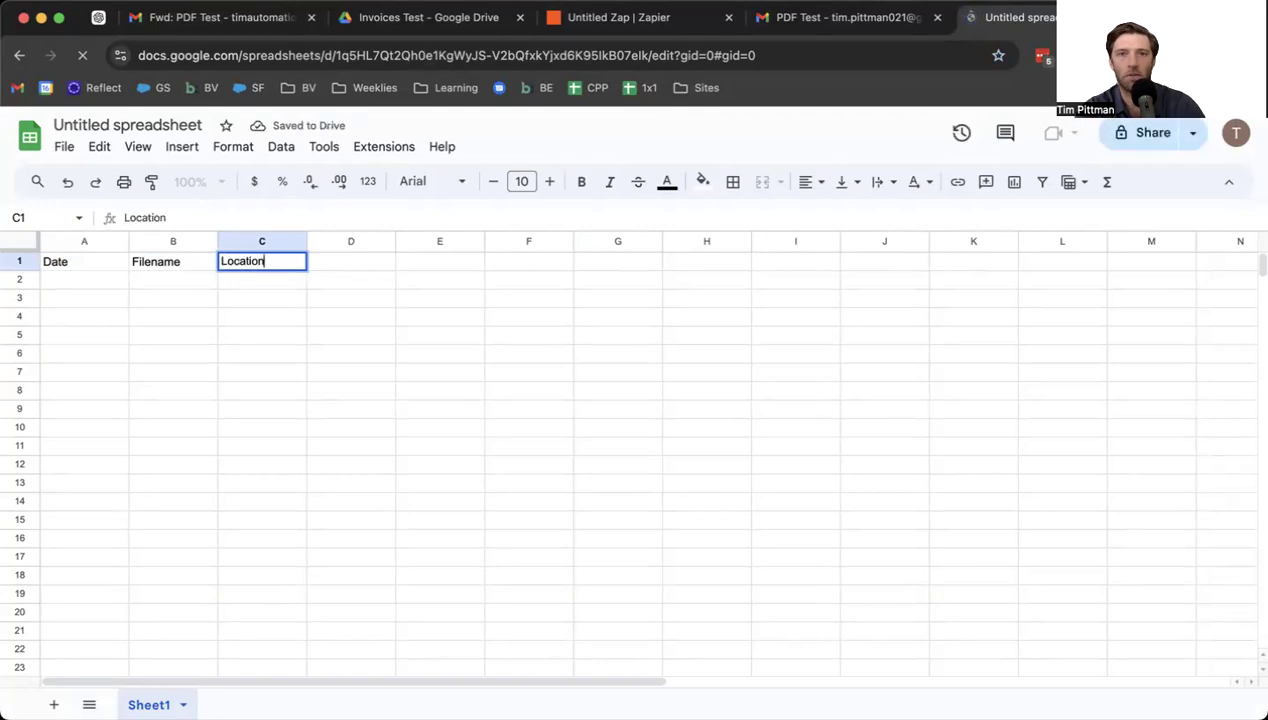
type("Location")
key("Return")
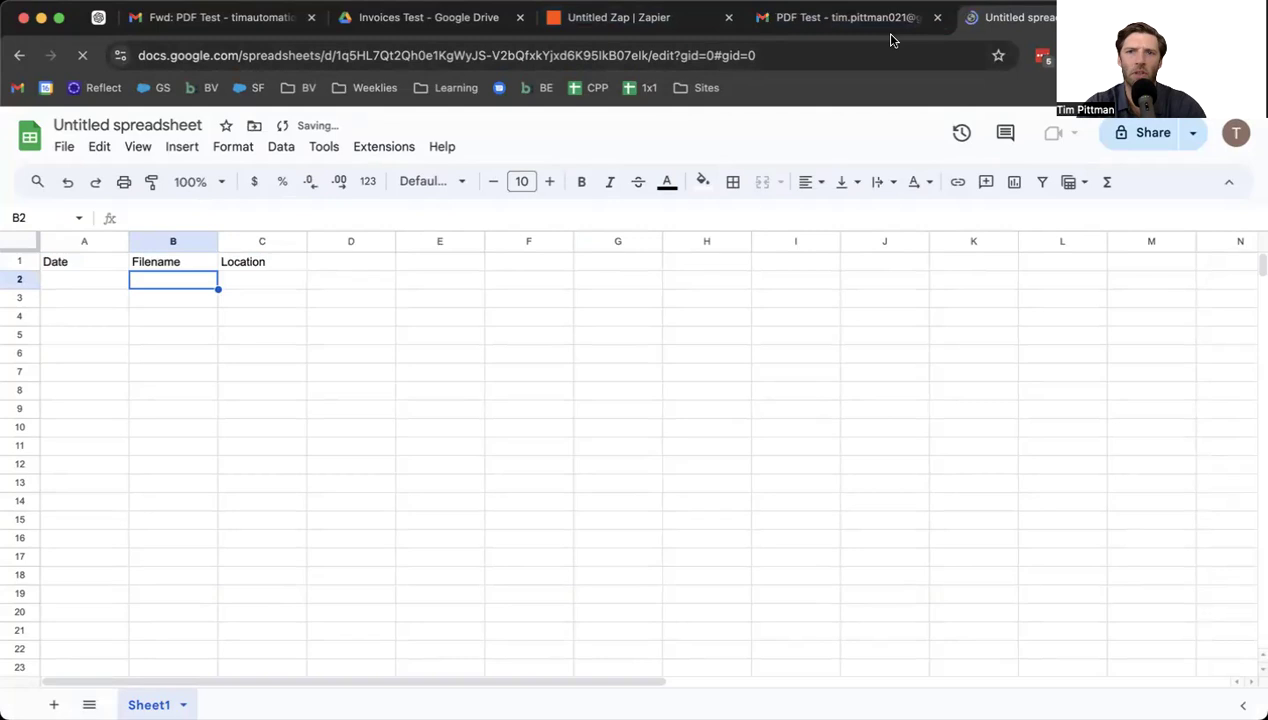
left_click(848, 18)
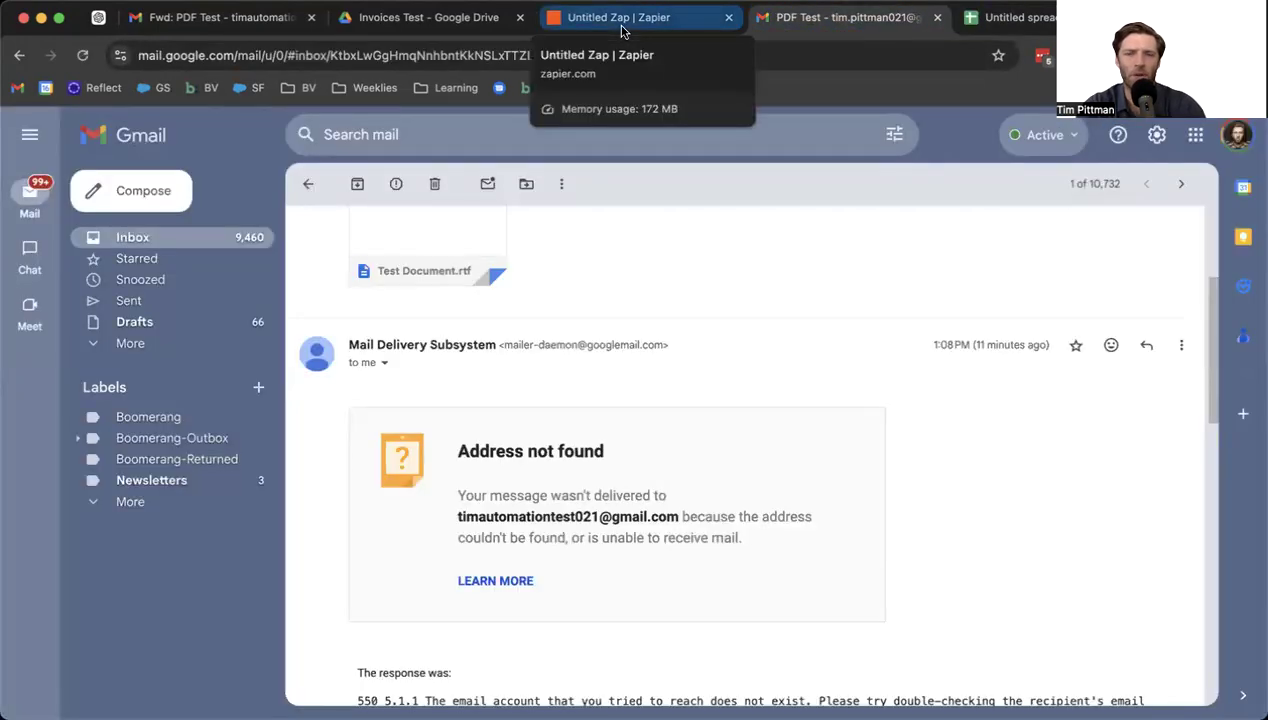
left_click(1019, 18)
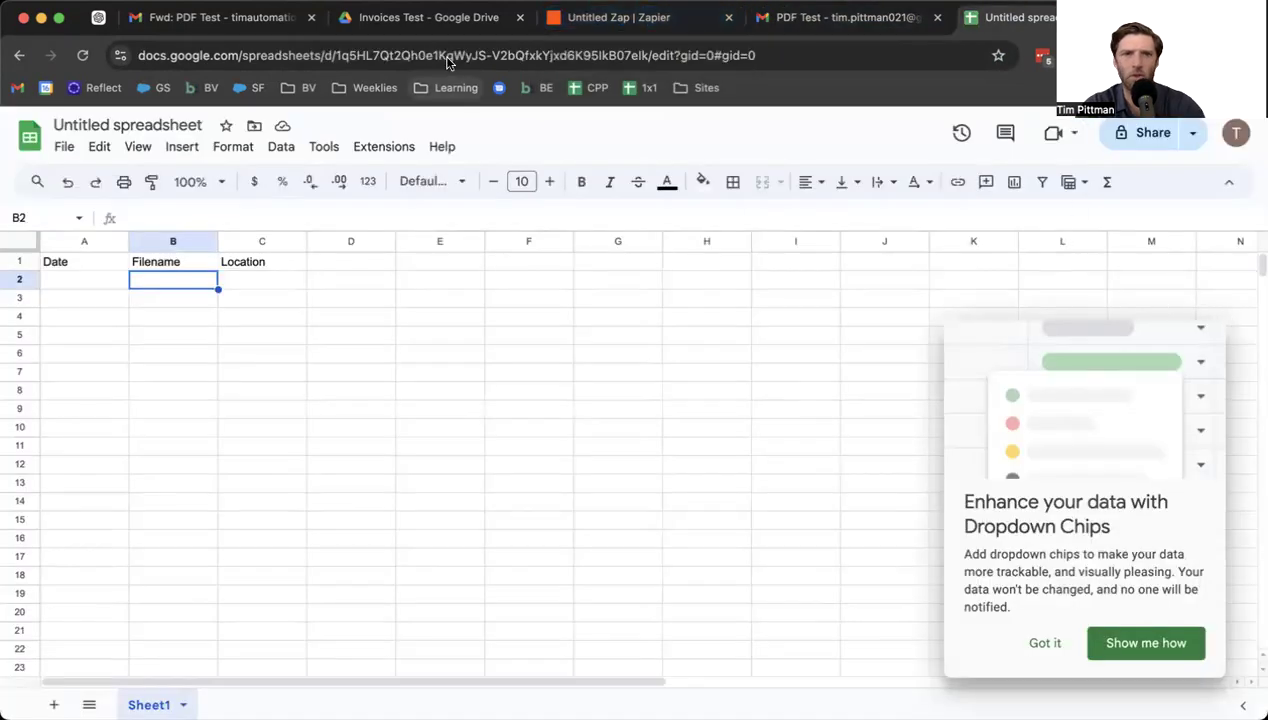
- Switch back to the Zap in Zapier and set the Google Sheets action event to Create Spreadsheet Row
left_click(590, 18)
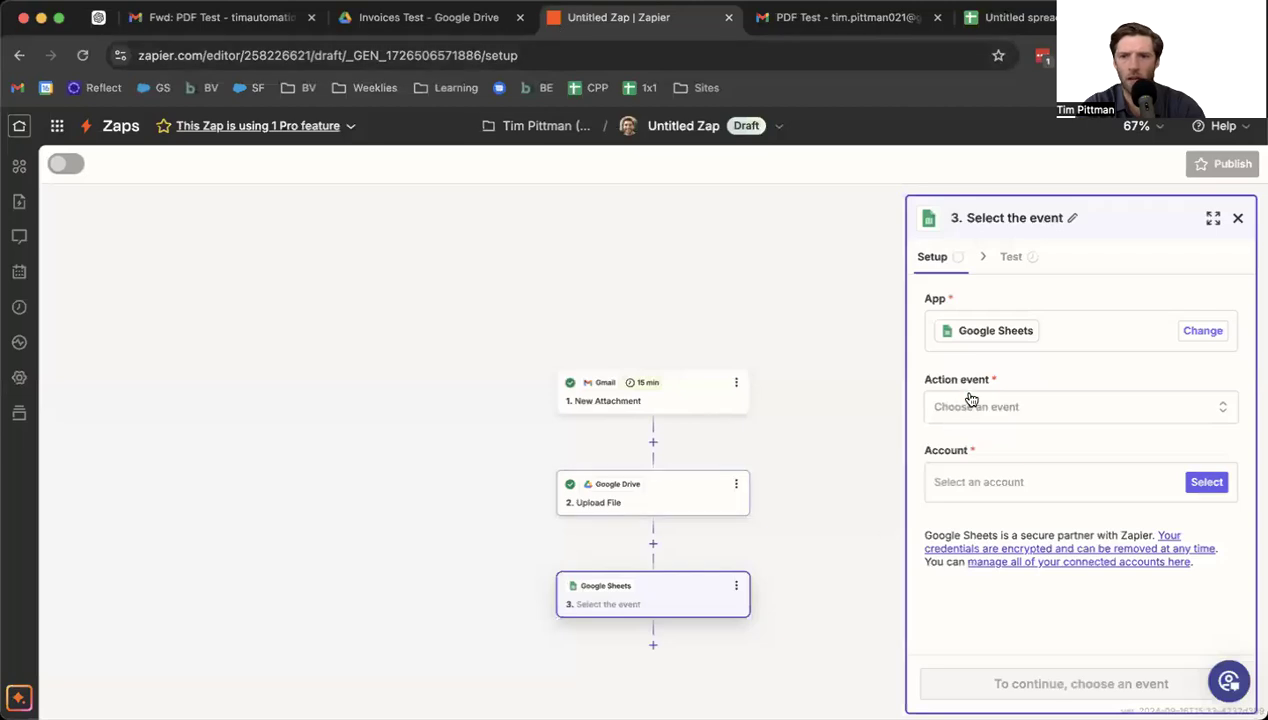
left_click(965, 407)
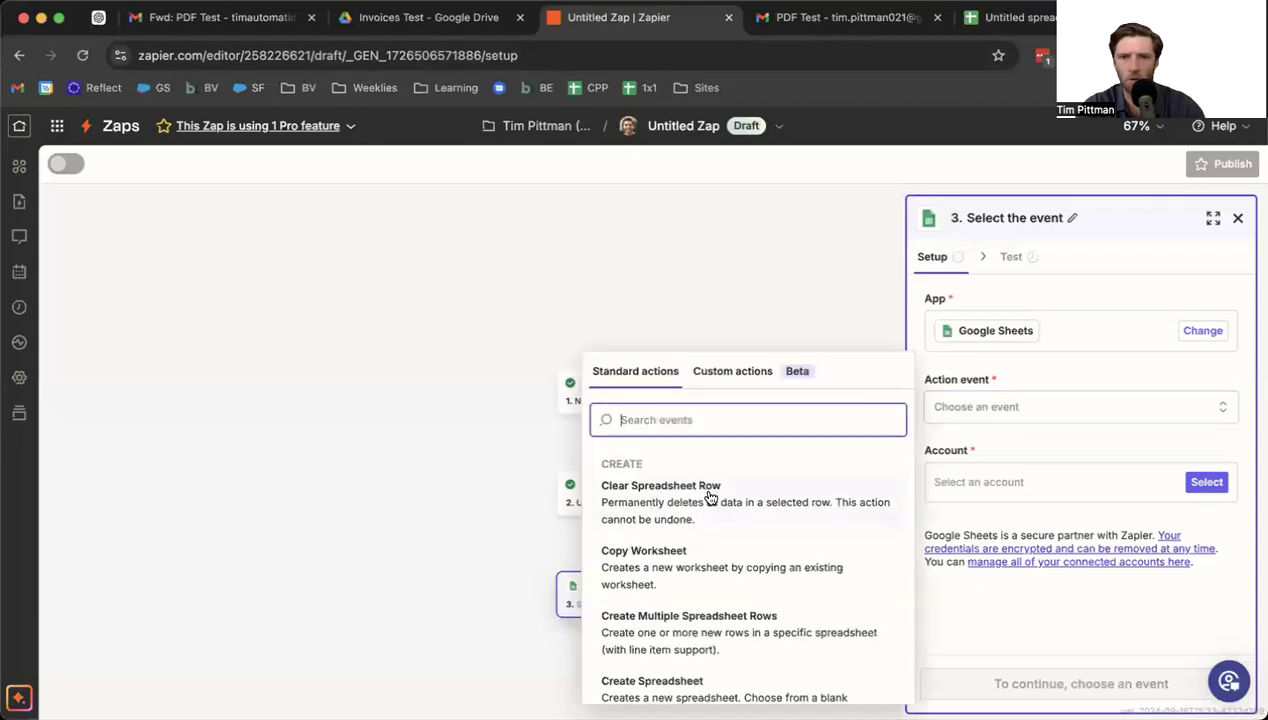
scroll(768, 580, "down", 3)
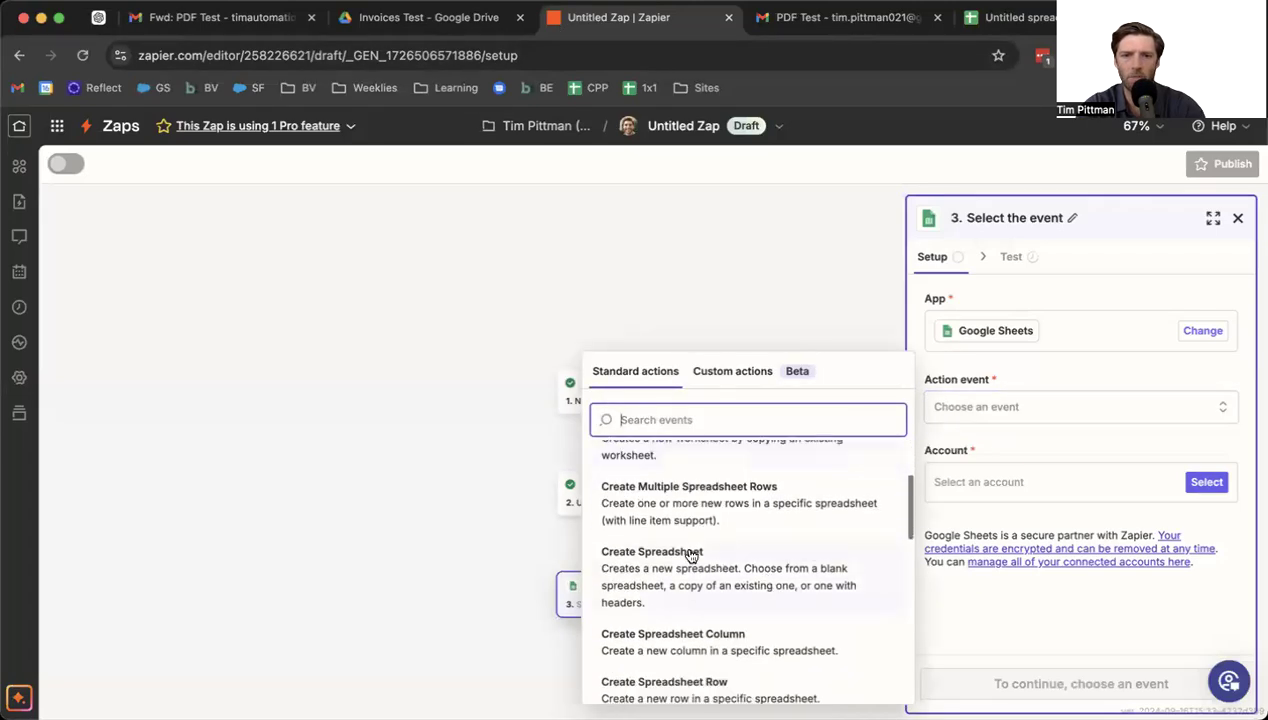
scroll(733, 583, "down", 2)
left_click(716, 592)
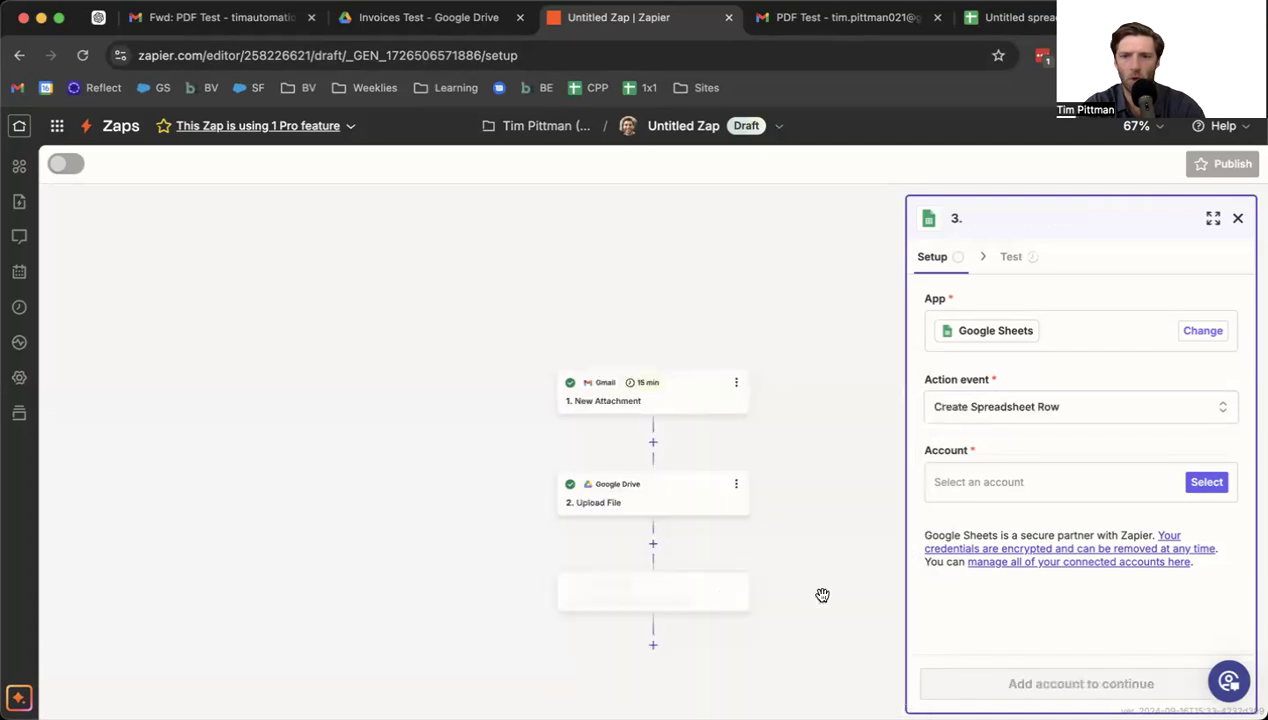
- Connect a new Google Sheets account to the Create Spreadsheet Row step and continue to its configuration
left_click(990, 484)
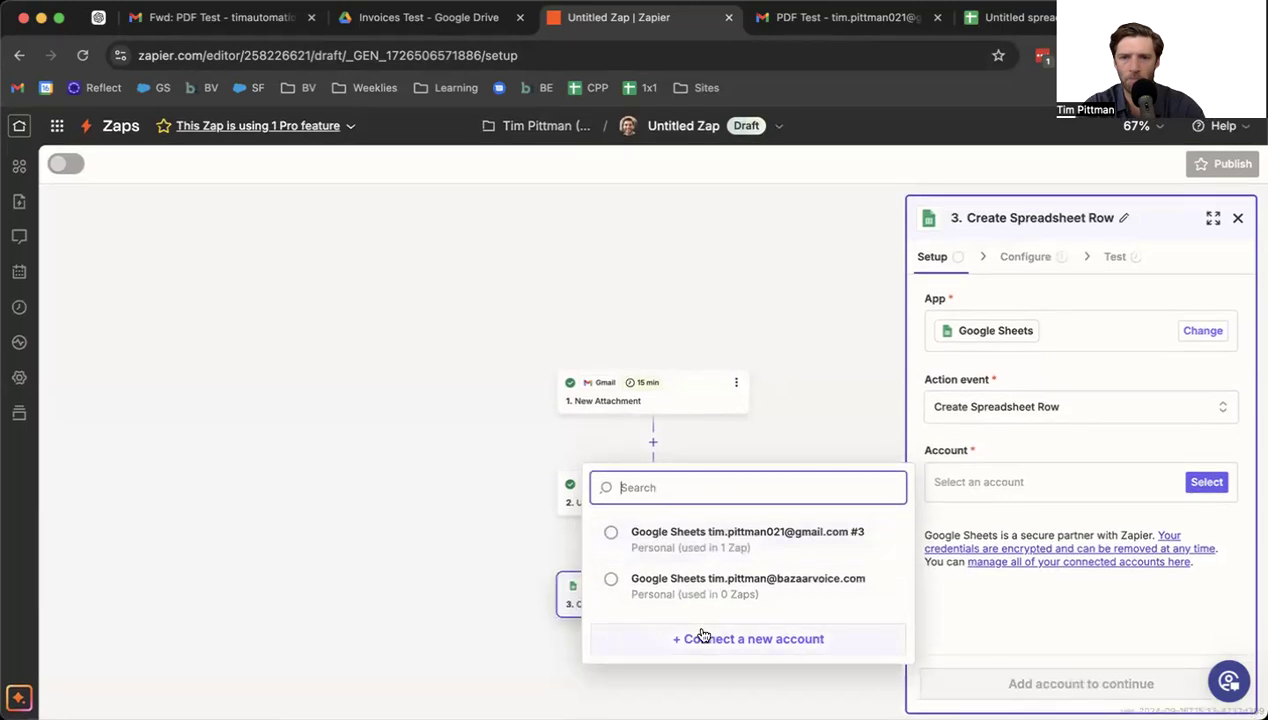
left_click(1205, 483)
left_click(1205, 483)
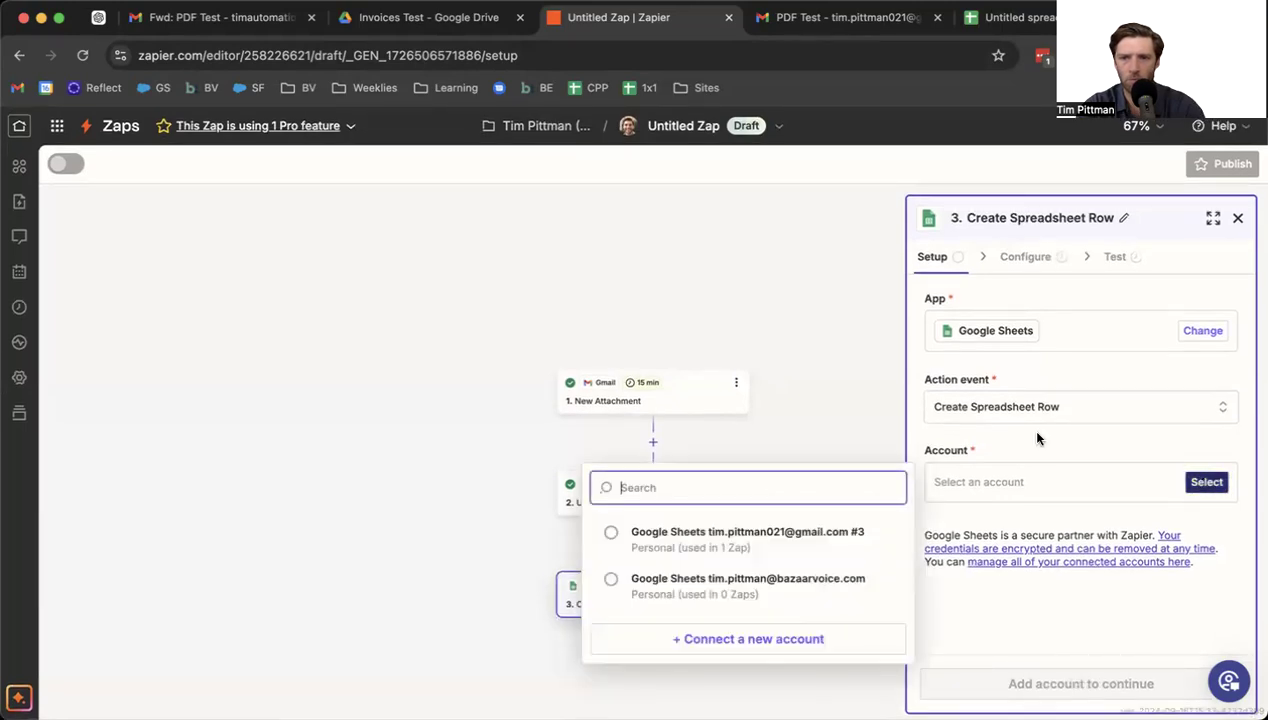
left_click(678, 642)
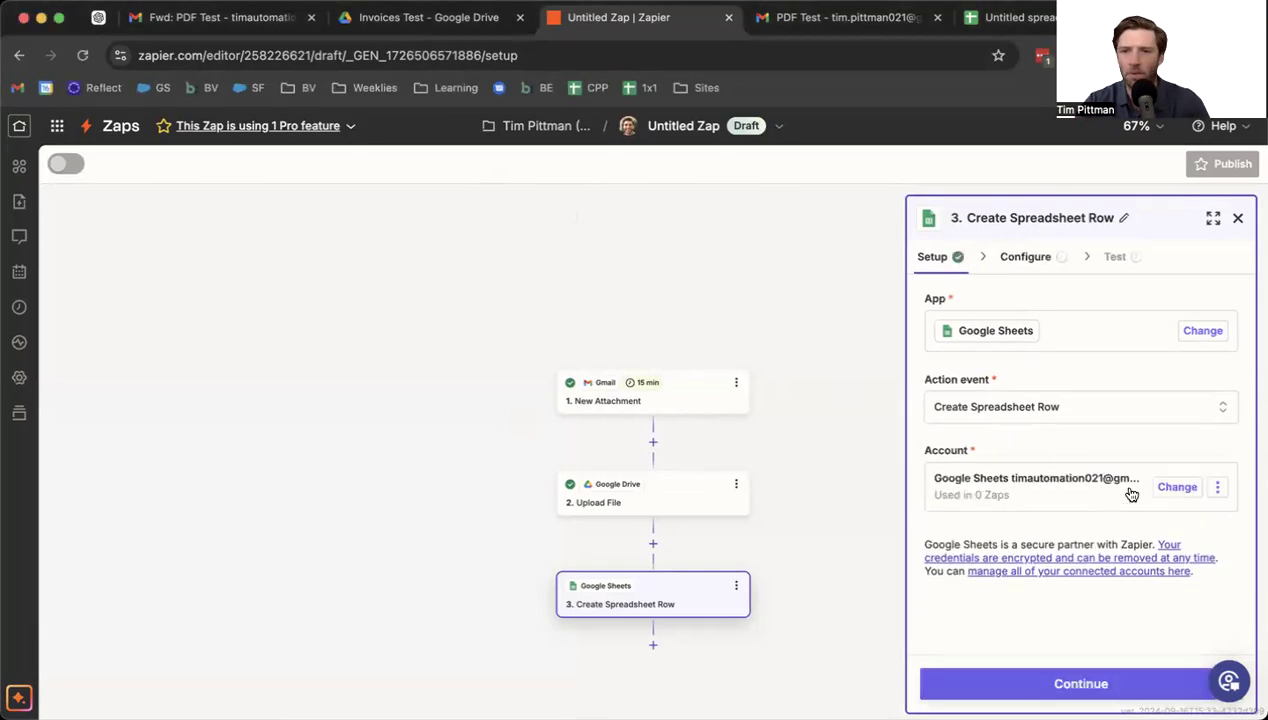
left_click(1057, 686)
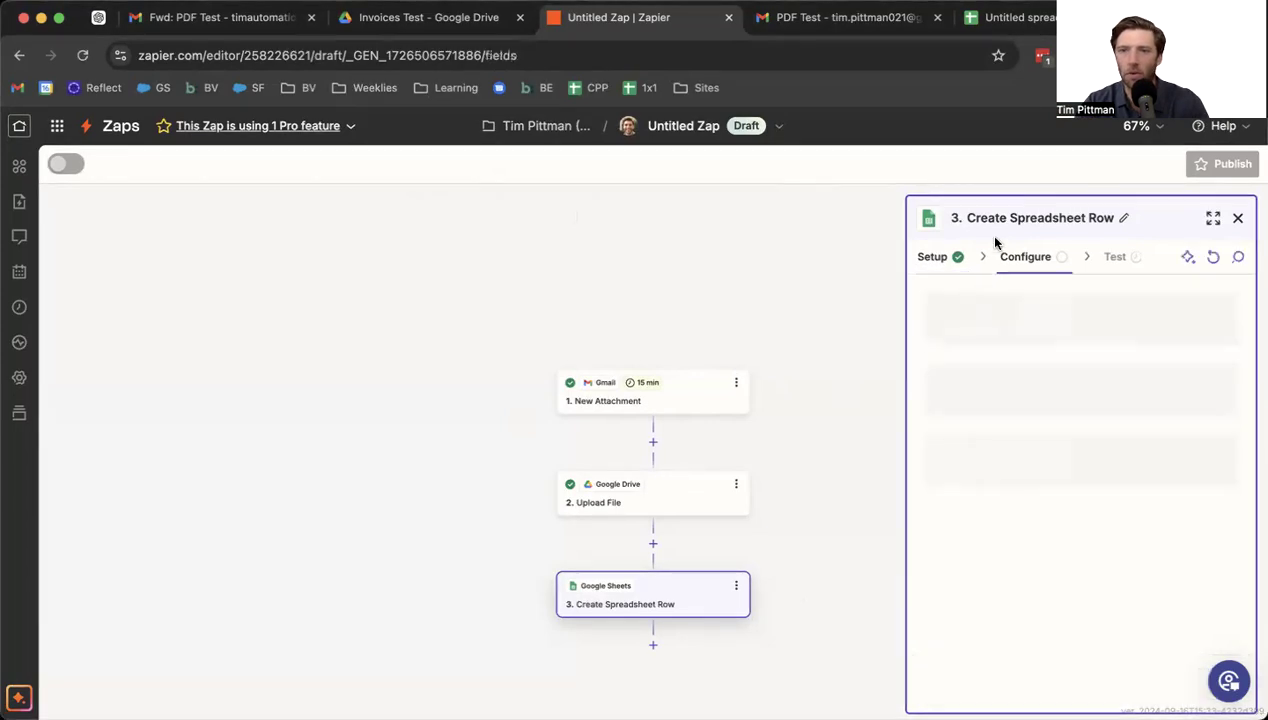
- Select Untitled spreadsheet as the spreadsheet for the new row
left_click(971, 326)
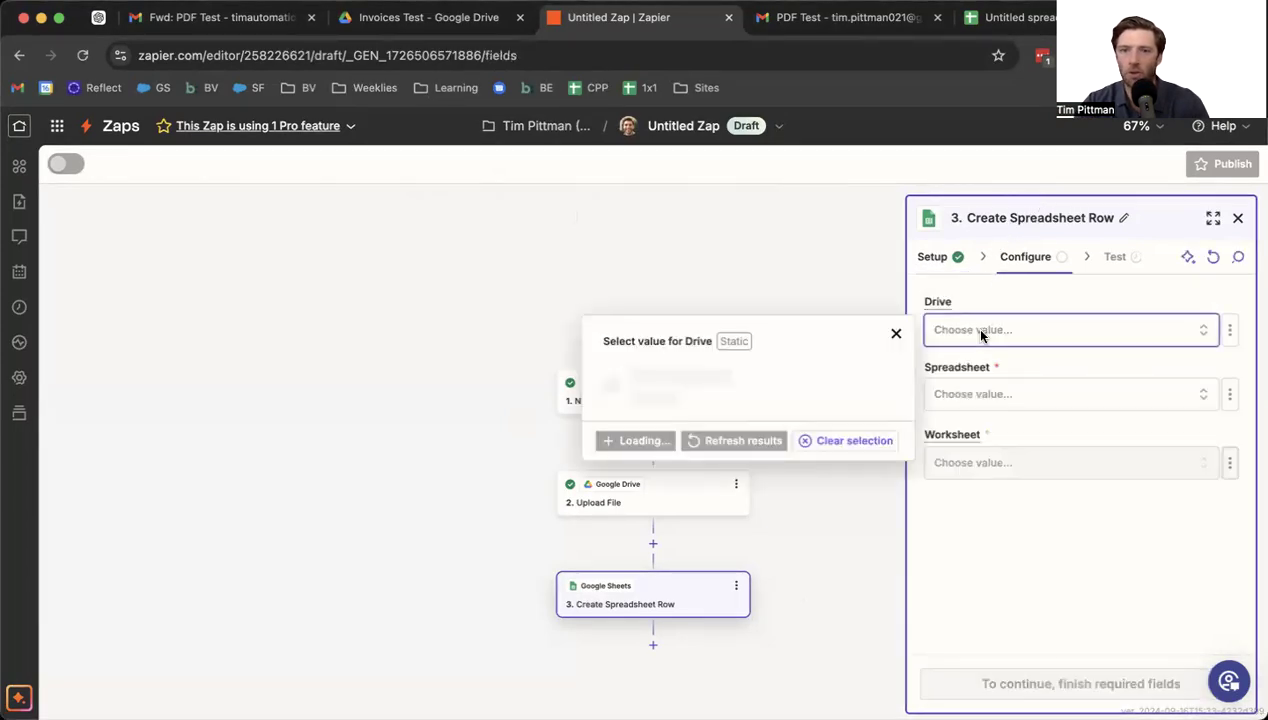
left_click(985, 393)
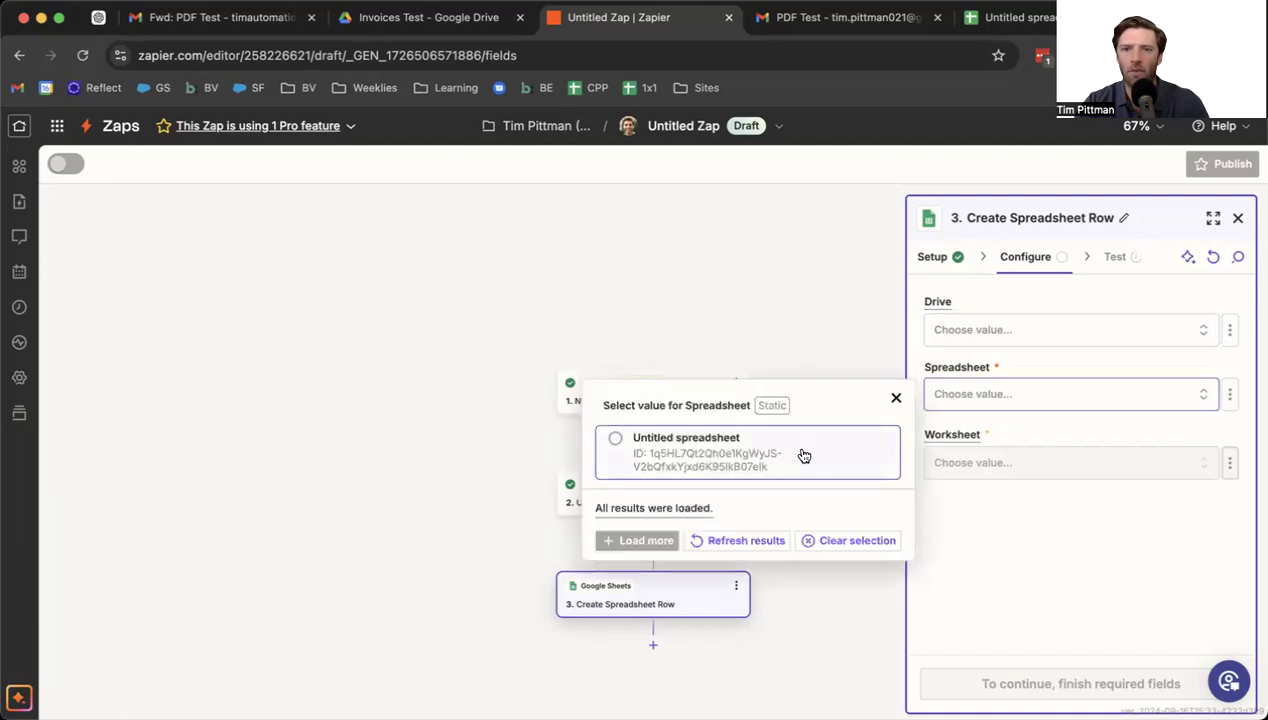
left_click(686, 445)
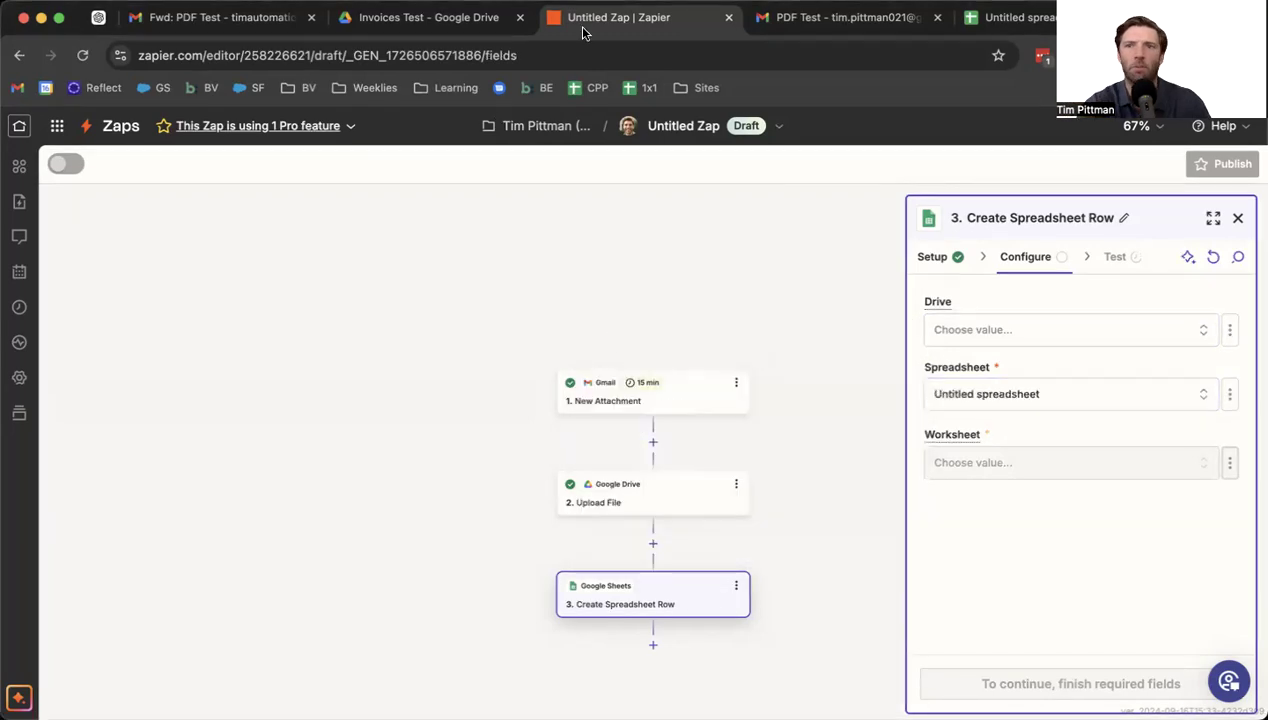
- Switch to the Google Sheets file and rename the spreadsheet as Invoices List
left_click(1040, 24)
left_click(132, 121)
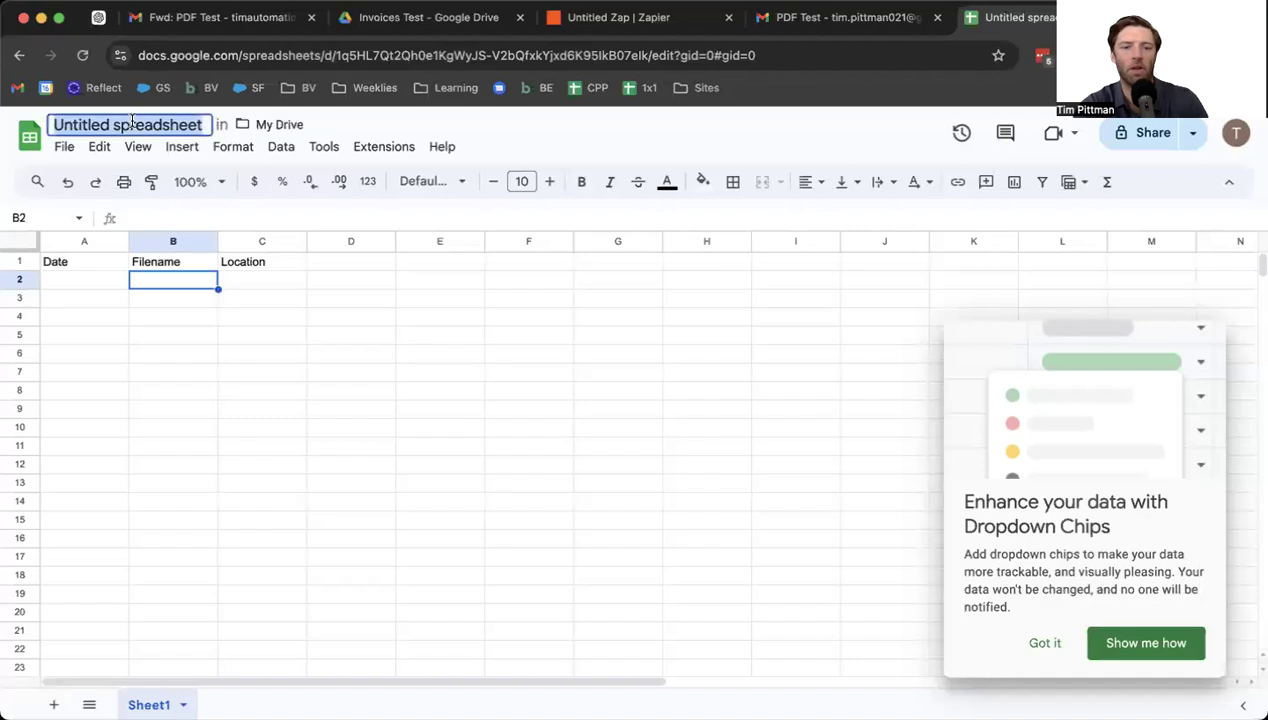
type("Invoices List")
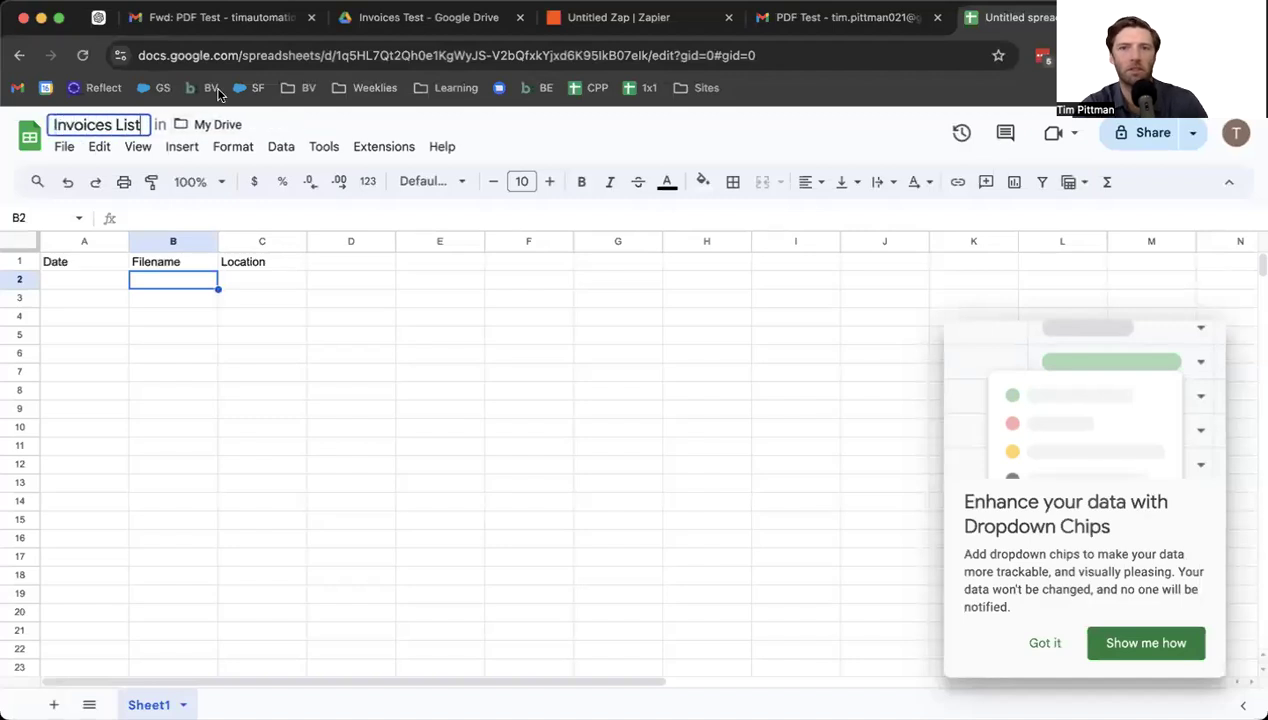
- Return to the Zap in Zapier, refresh and reselect the spreadsheet choice, and set the worksheet to Sheet1
left_click(565, 31)
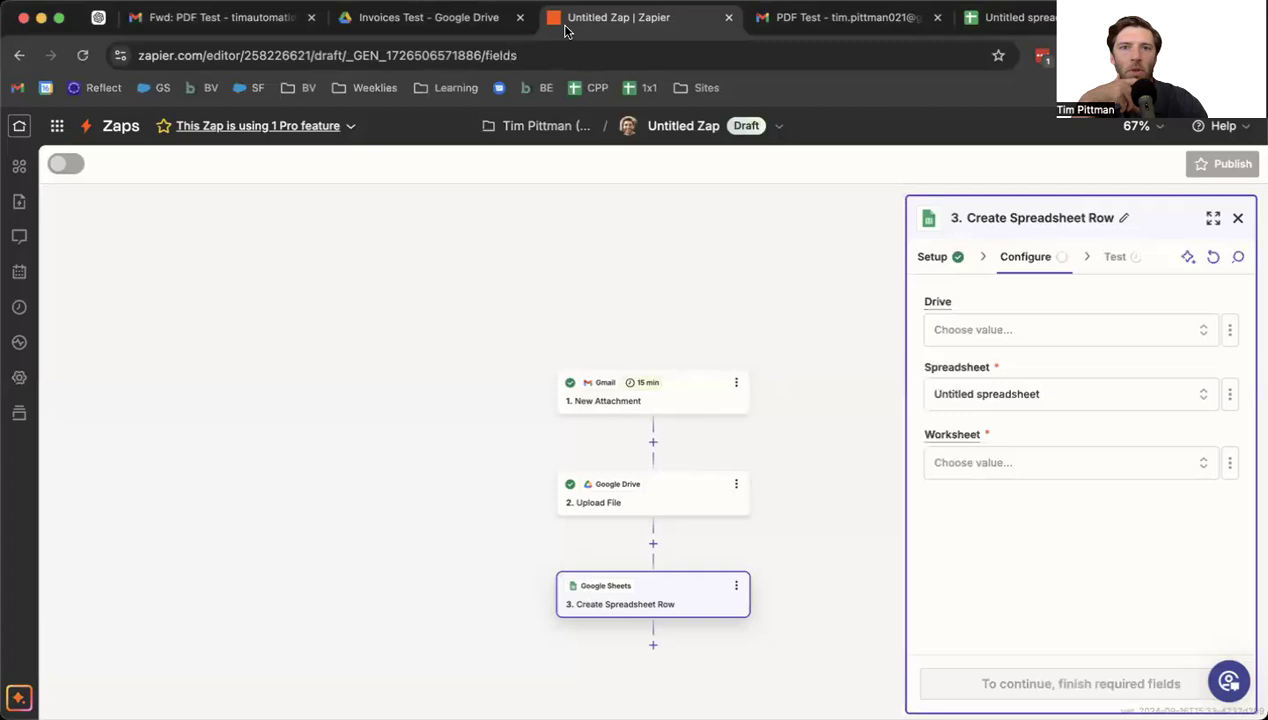
left_click(985, 393)
left_click(765, 455)
left_click(1005, 402)
left_click(722, 540)
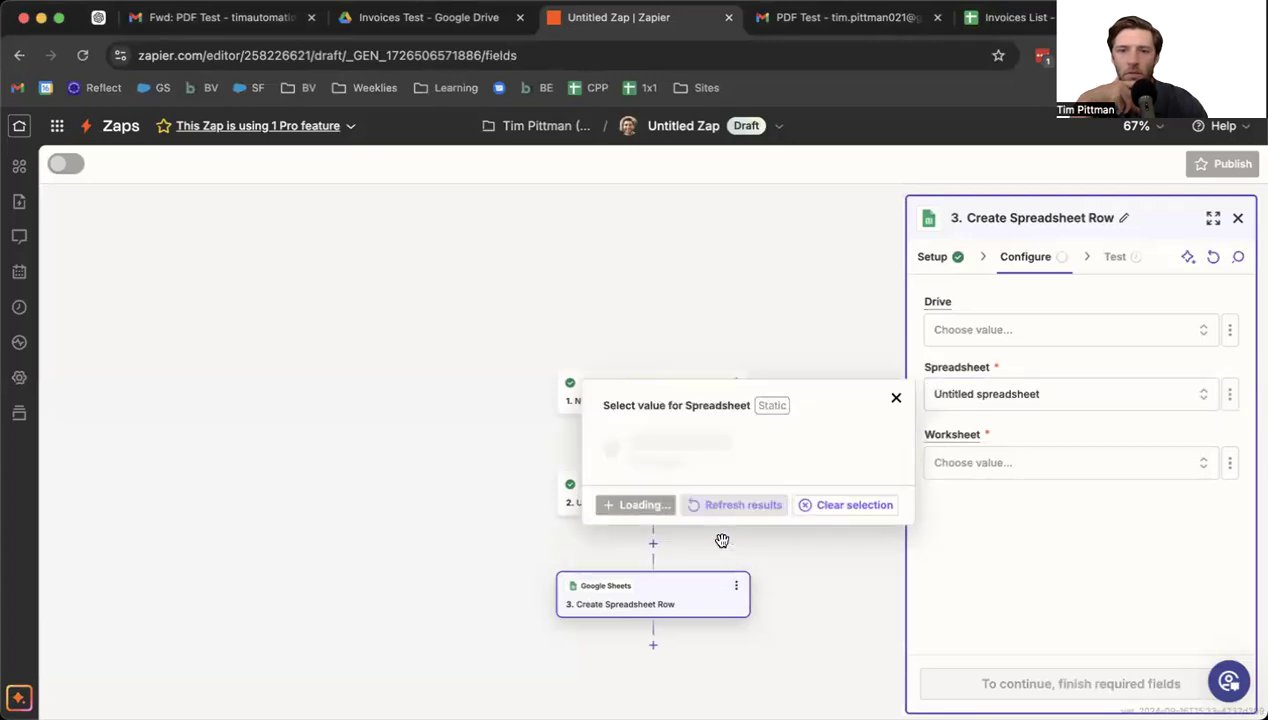
left_click(714, 430)
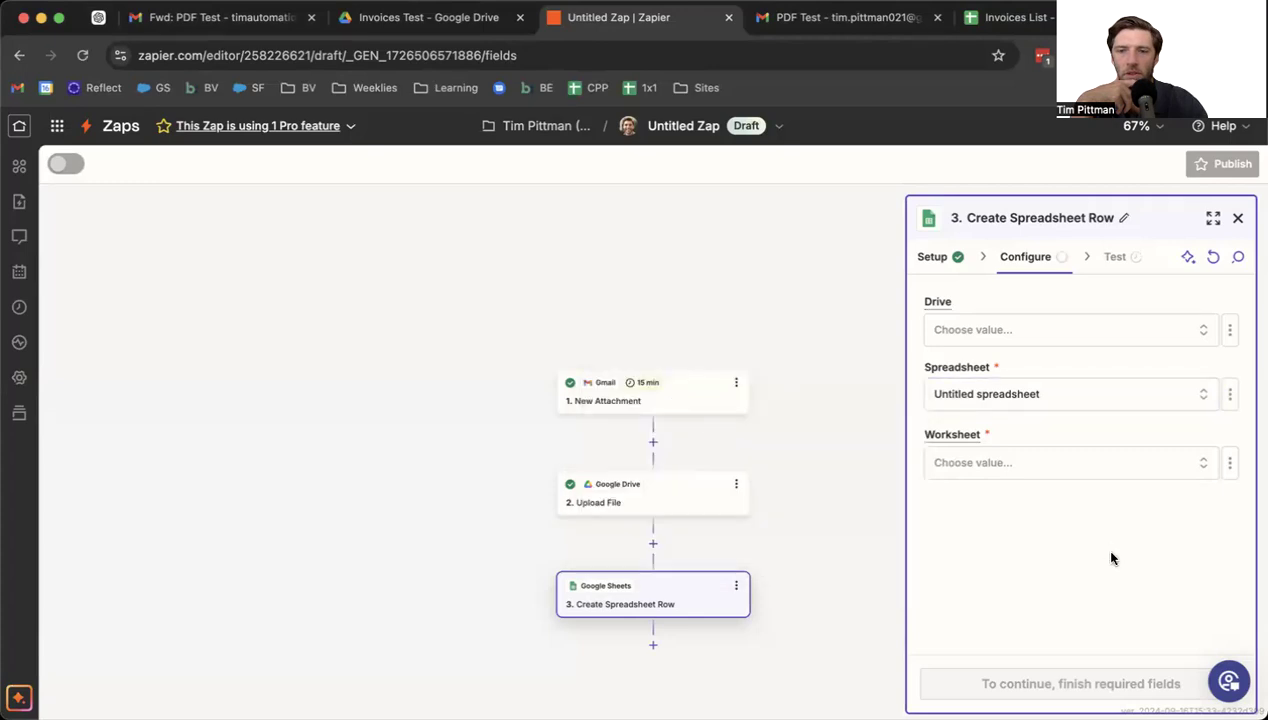
left_click(1022, 464)
left_click(790, 527)
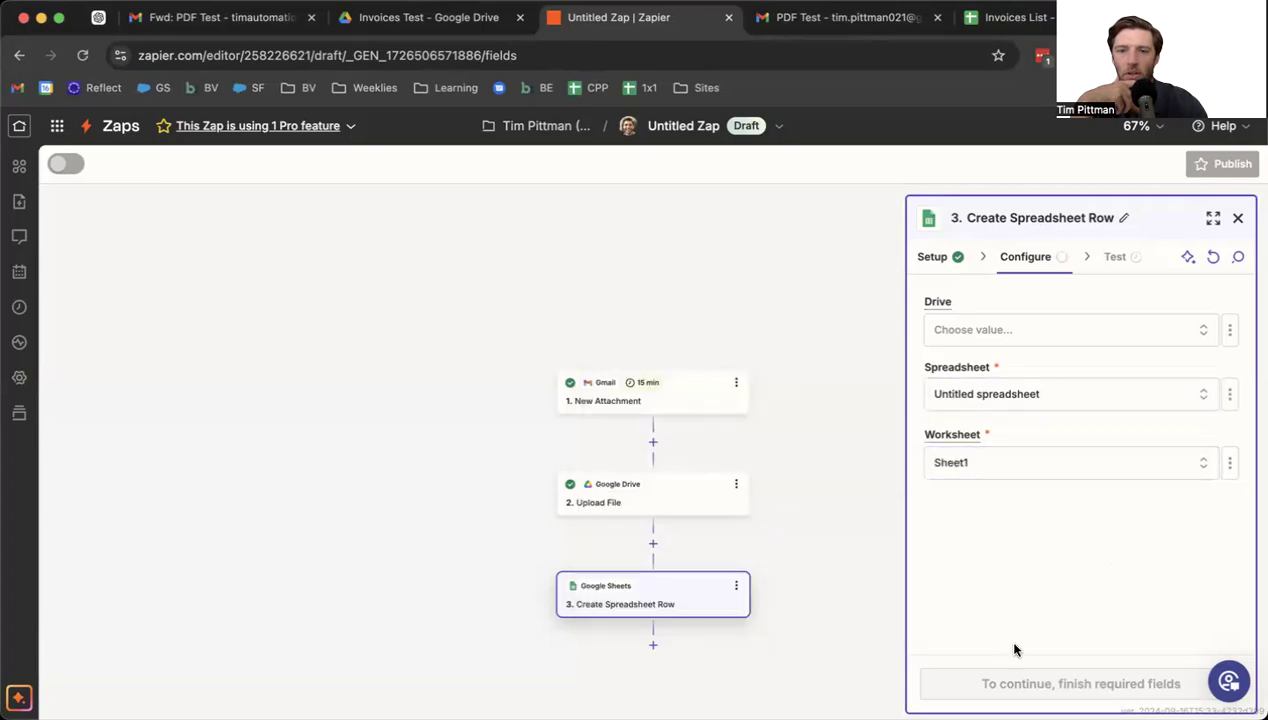
- Search the available data for "date" and map the Date column to Created Date from the Upload File step
scroll(988, 567, "down", 2)
left_click(958, 464)
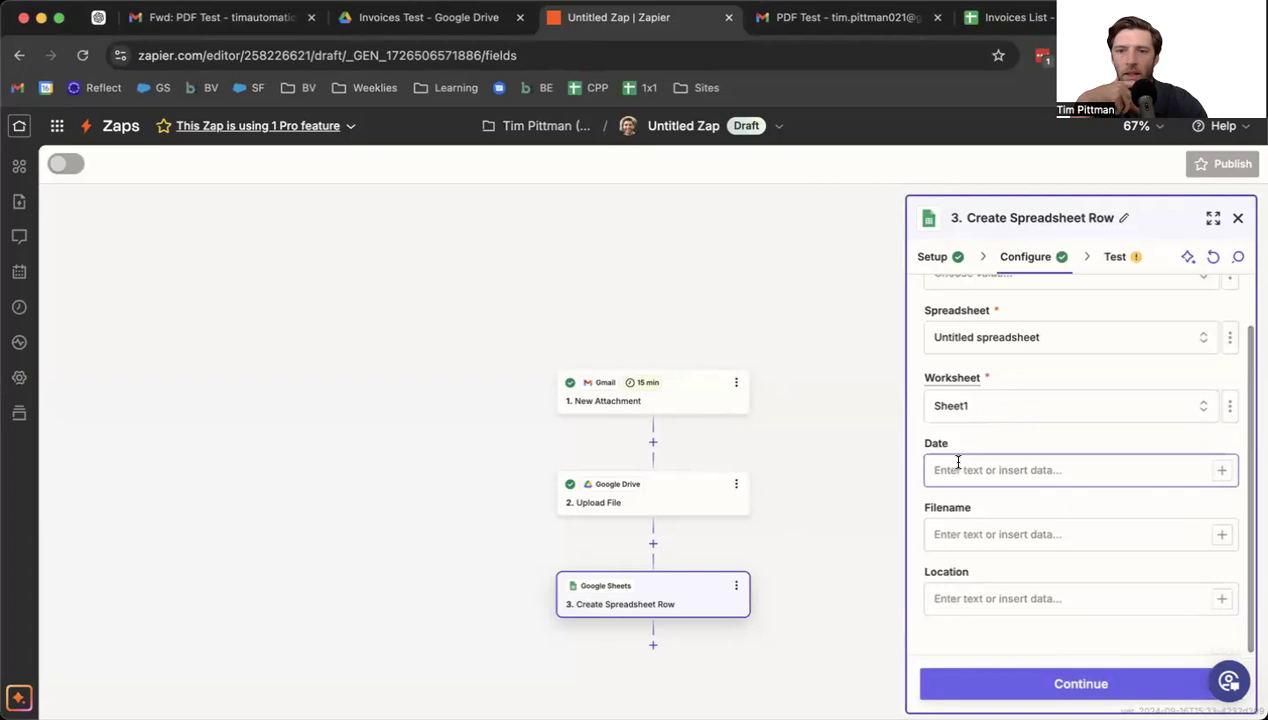
left_click(1220, 472)
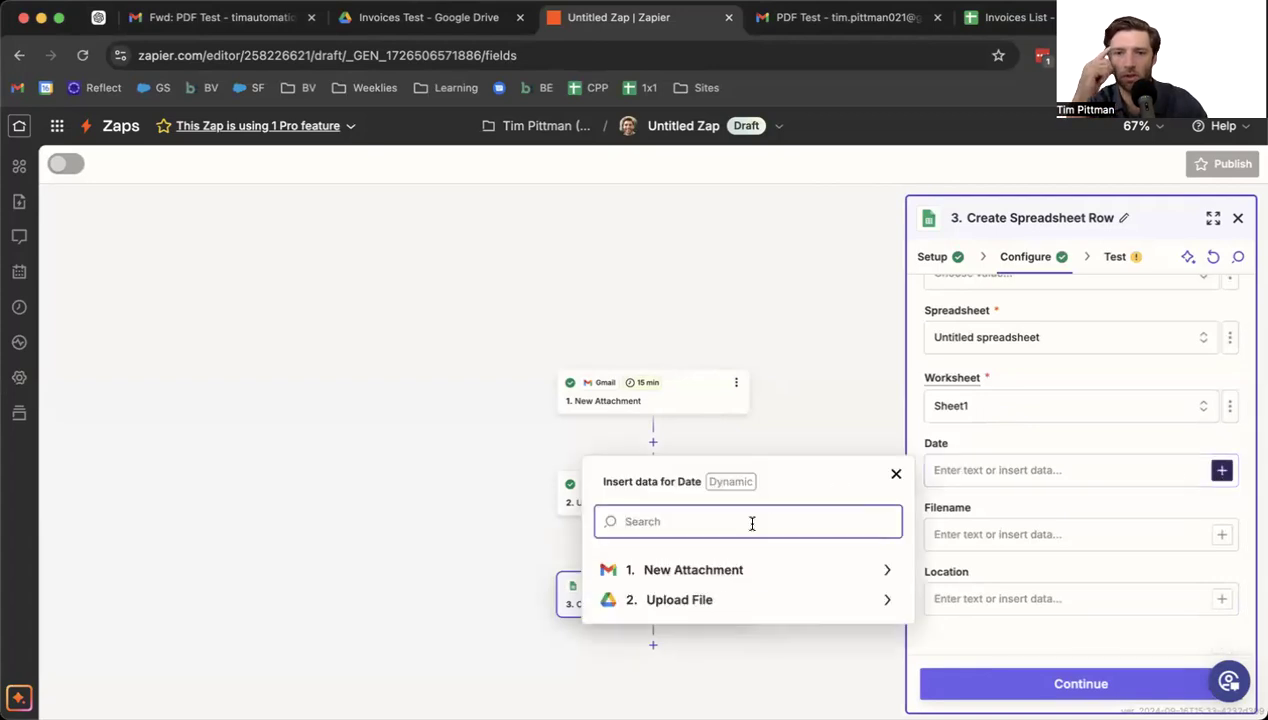
left_click(731, 600)
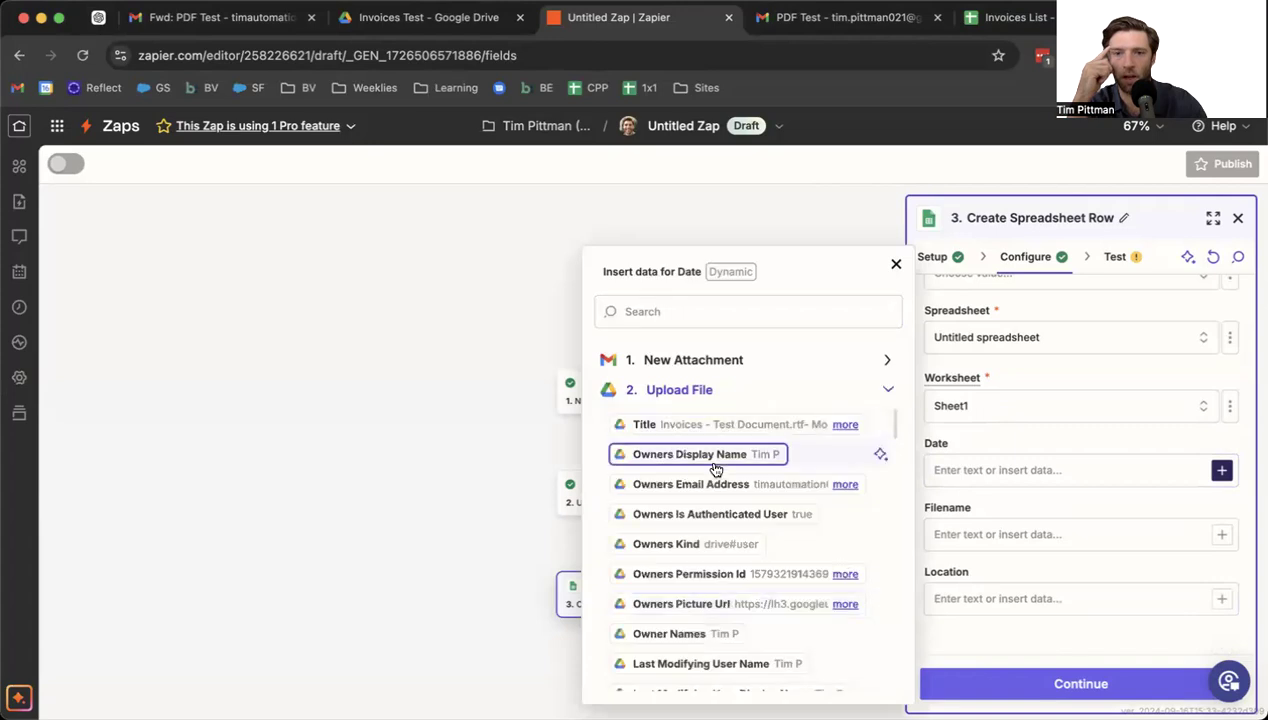
scroll(717, 460, "down", 2)
scroll(714, 470, "down", 7)
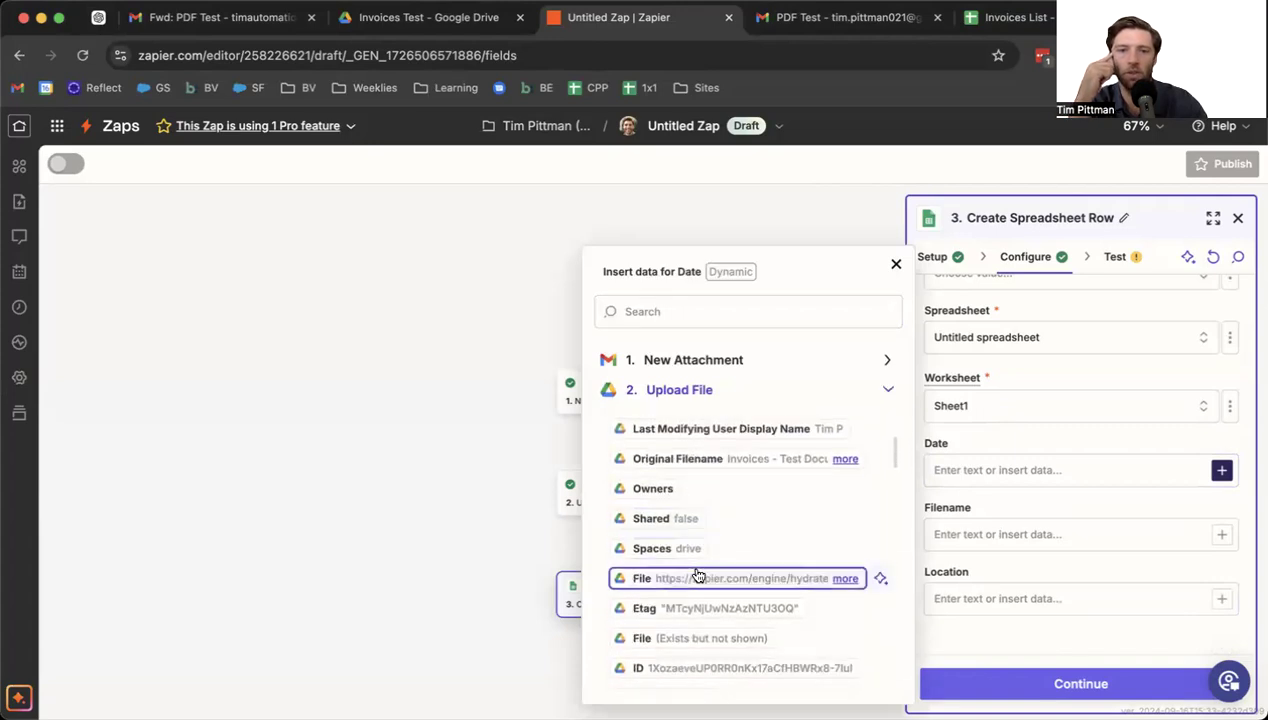
scroll(697, 573, "down", 4)
left_click(651, 315)
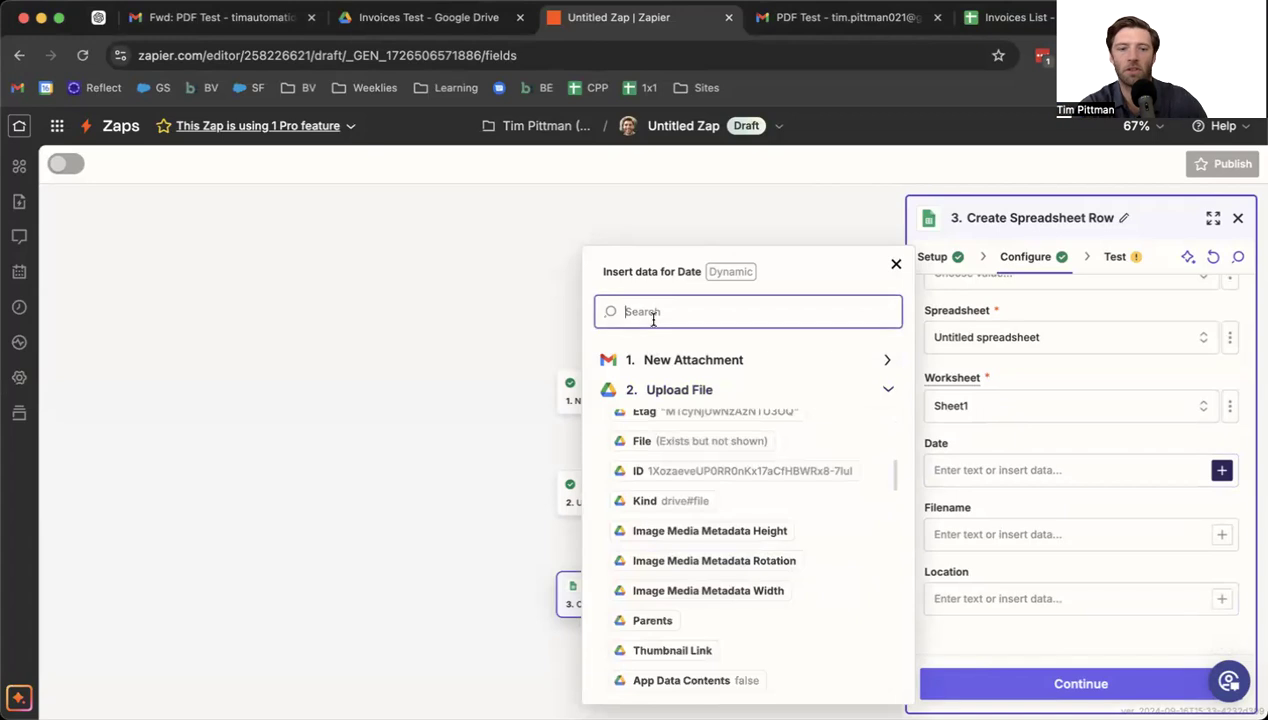
type("date")
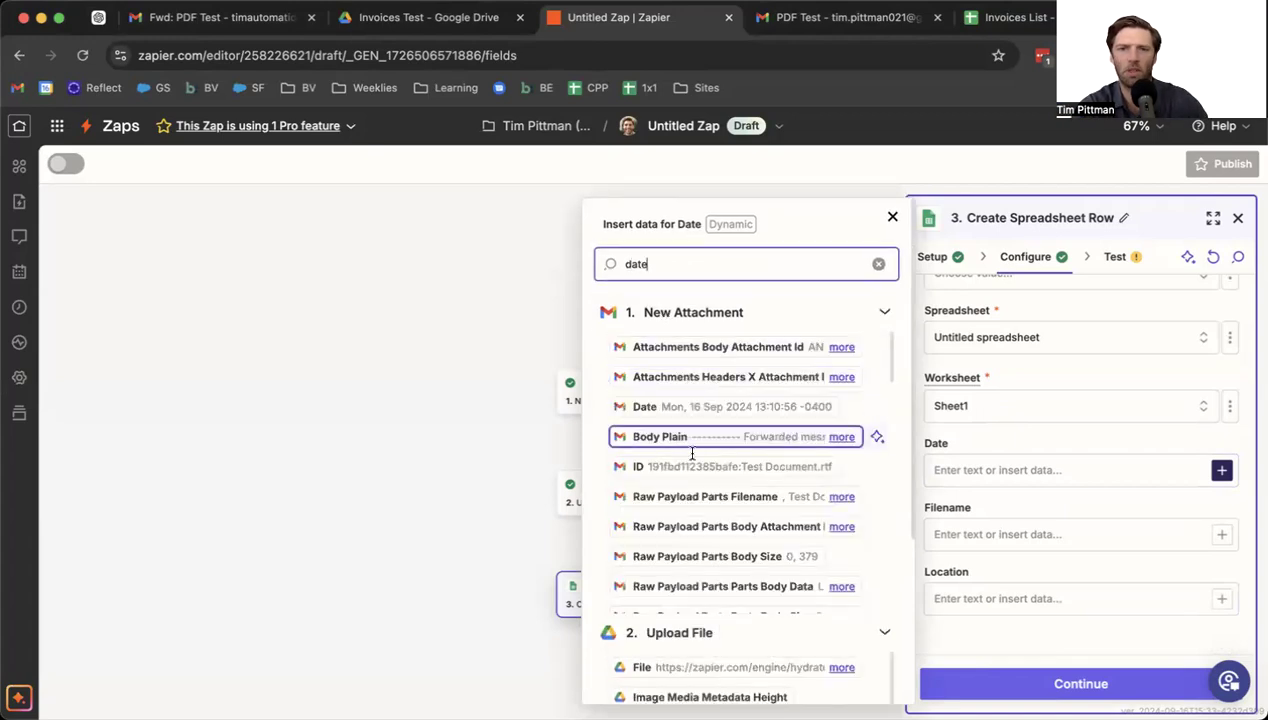
scroll(688, 500, "down", 5)
scroll(684, 665, "down", 3)
scroll(685, 671, "up", 1)
scroll(840, 667, "down", 4)
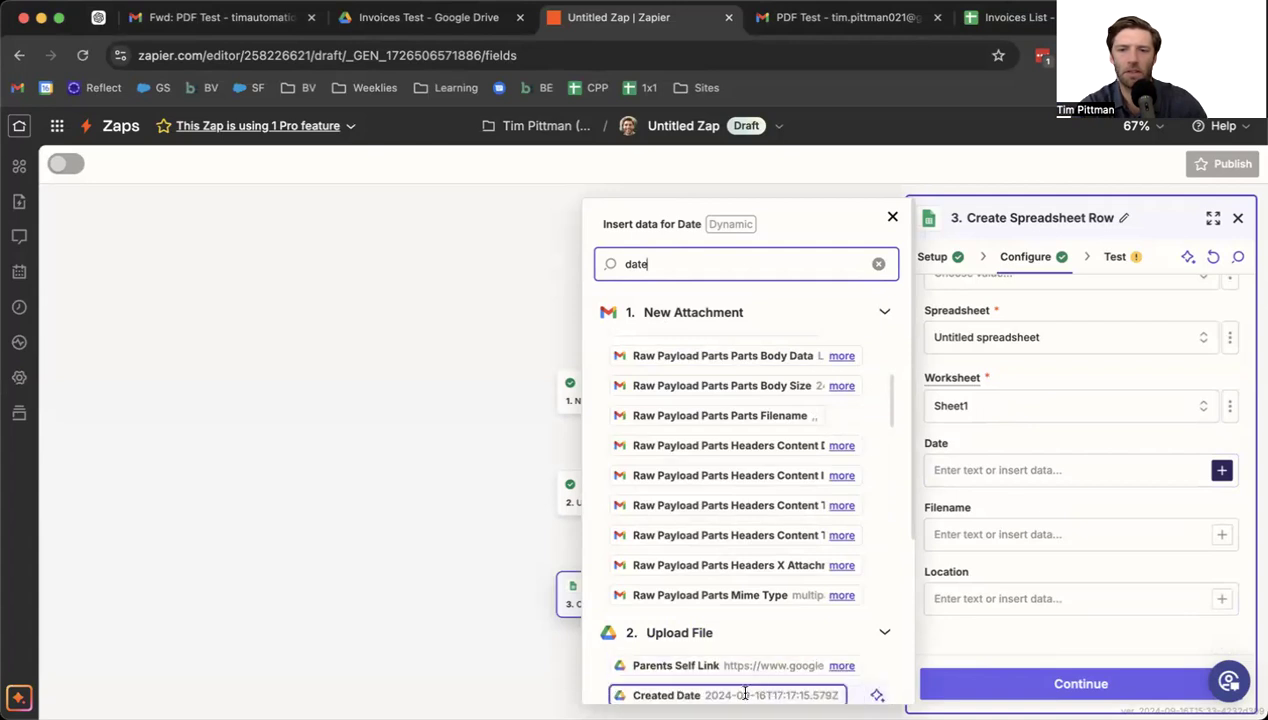
left_click(745, 694)
- Map the Filename column to Title from the Upload File step
left_click(945, 536)
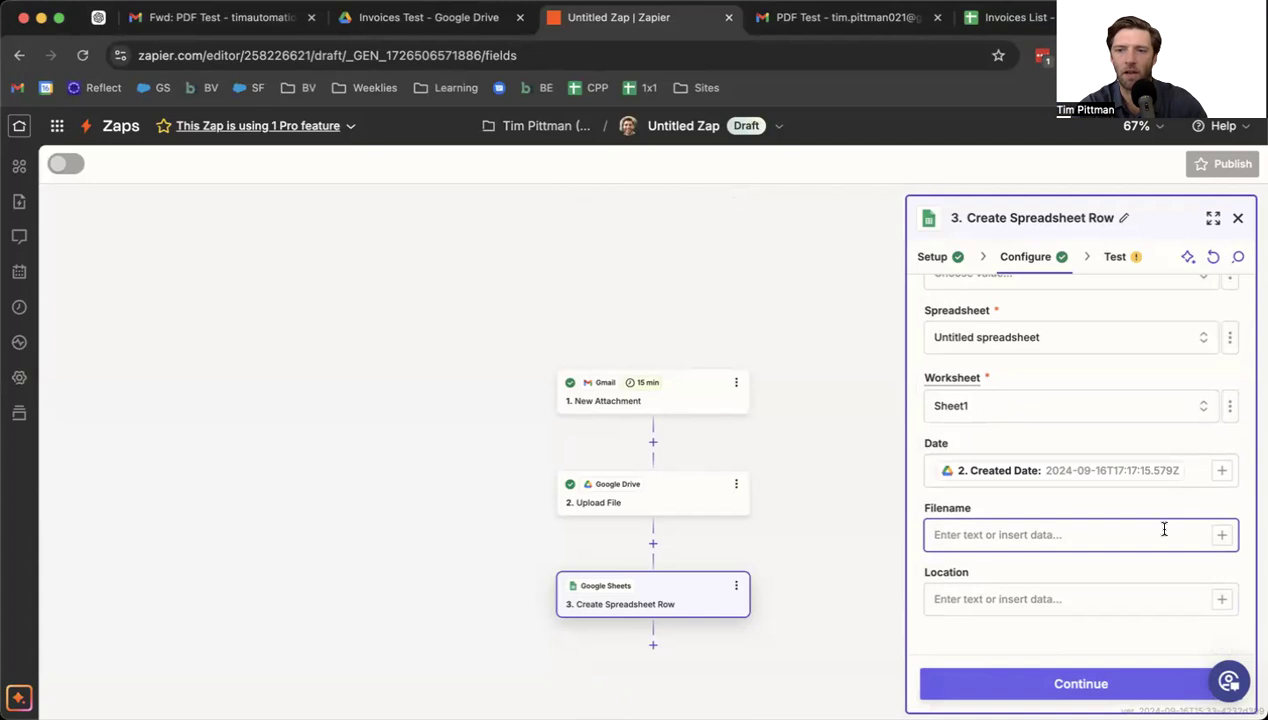
left_click(1221, 535)
left_click(699, 664)
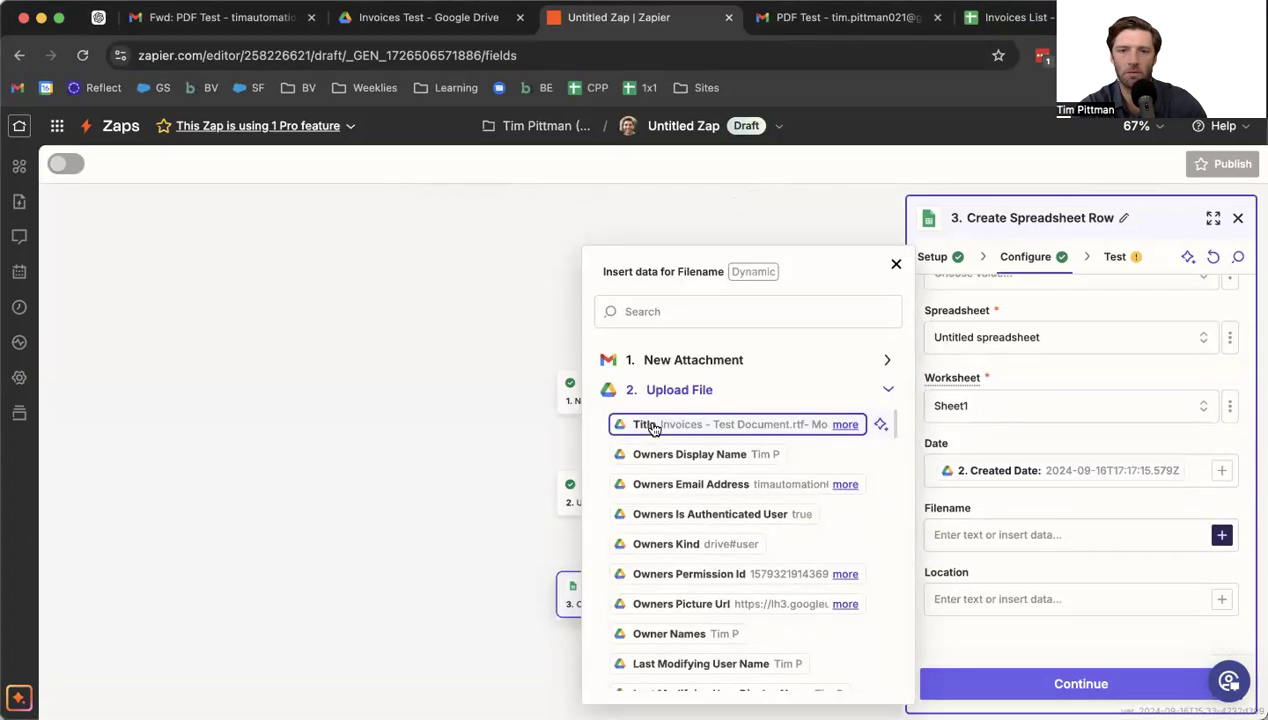
left_click(651, 425)
- Open the data options for the Location column and look through the Upload File fields, including the full File value, for a suitable file location
left_click(957, 600)
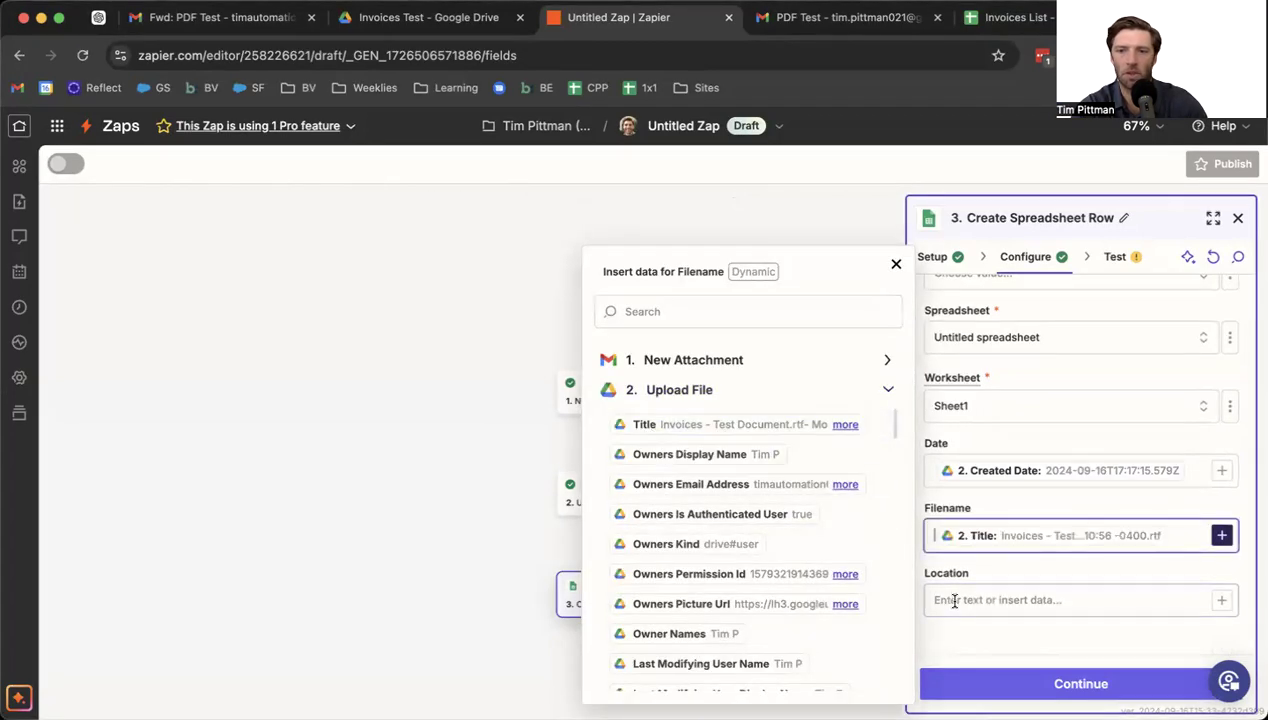
left_click(1221, 600)
left_click(711, 685)
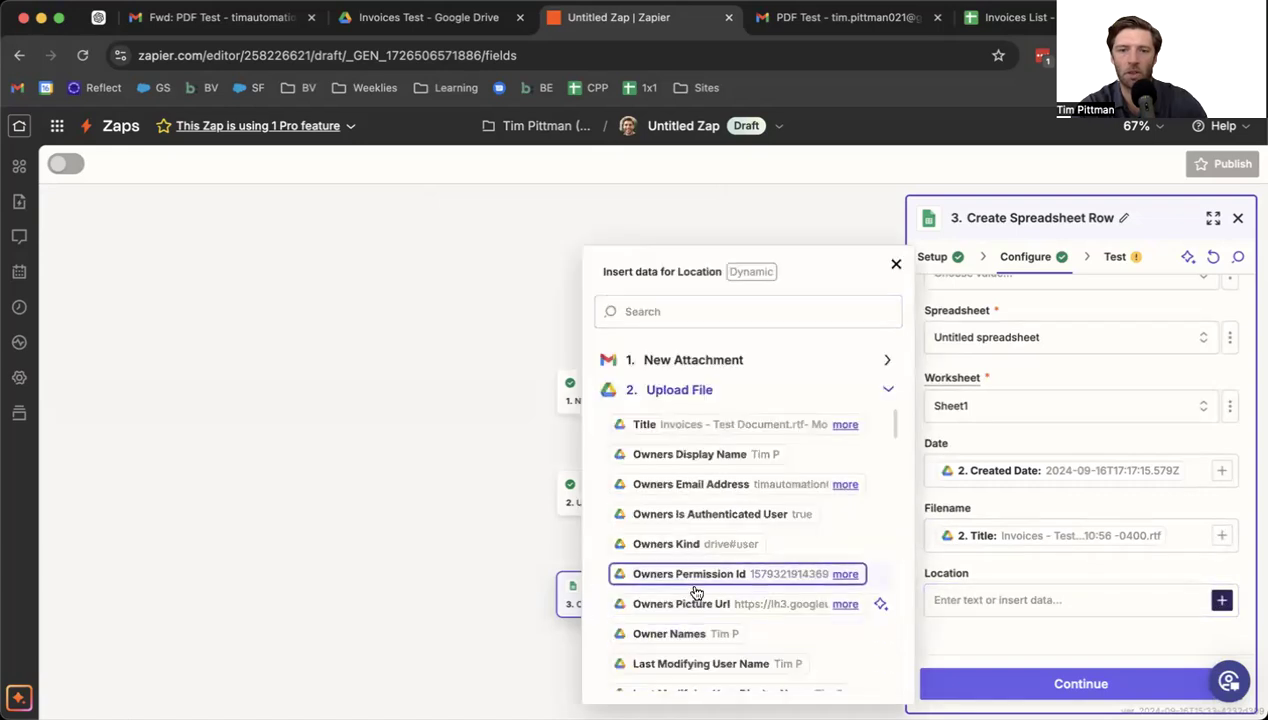
scroll(659, 535, "down", 1)
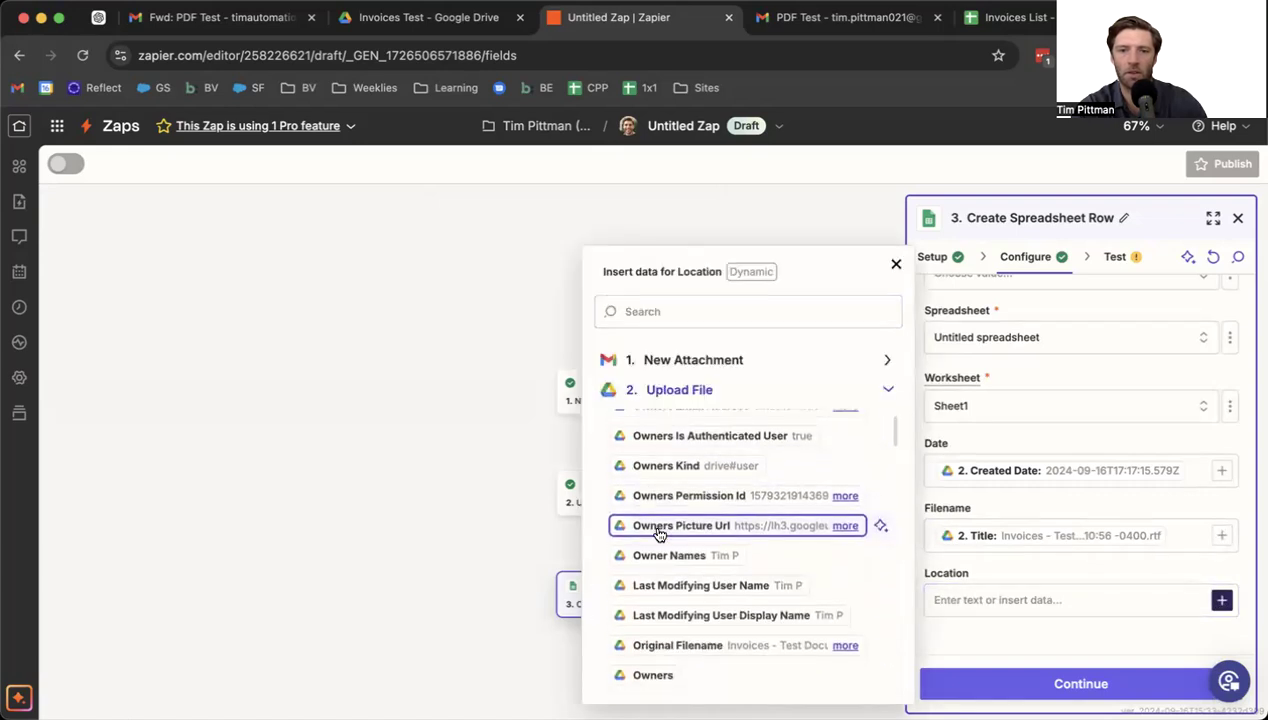
scroll(692, 533, "down", 1)
scroll(660, 585, "down", 2)
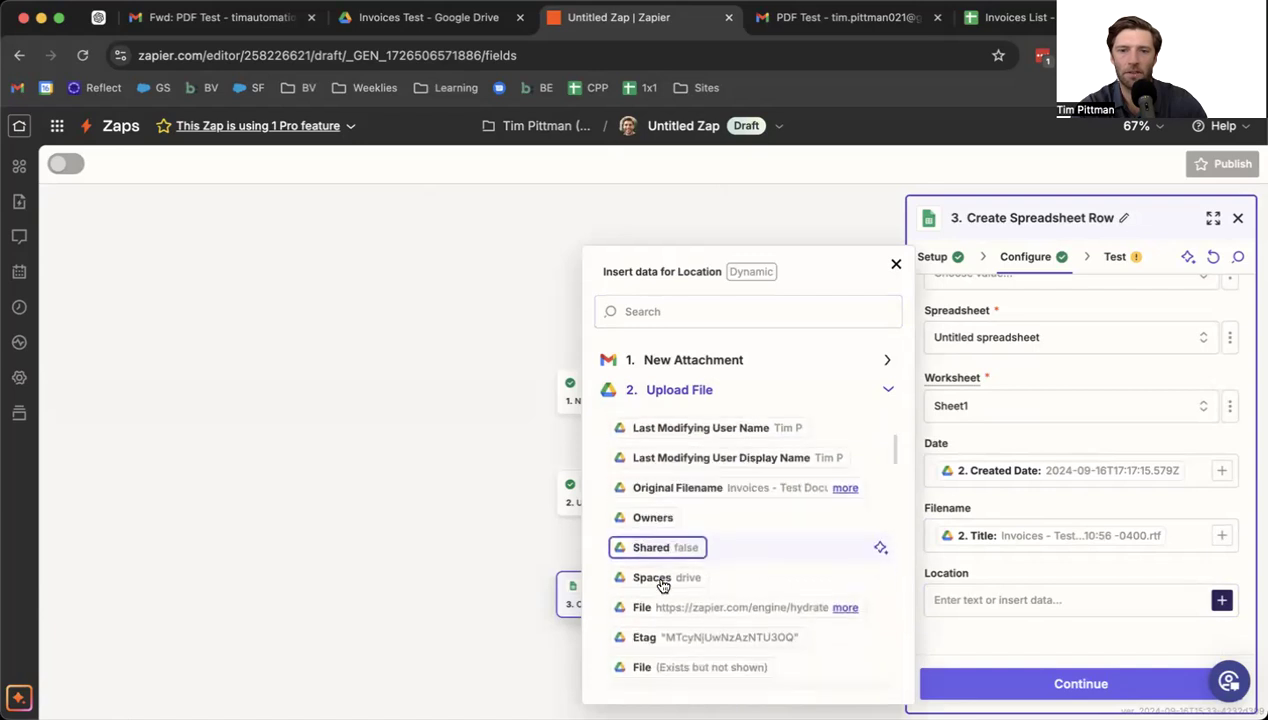
scroll(713, 614, "down", 2)
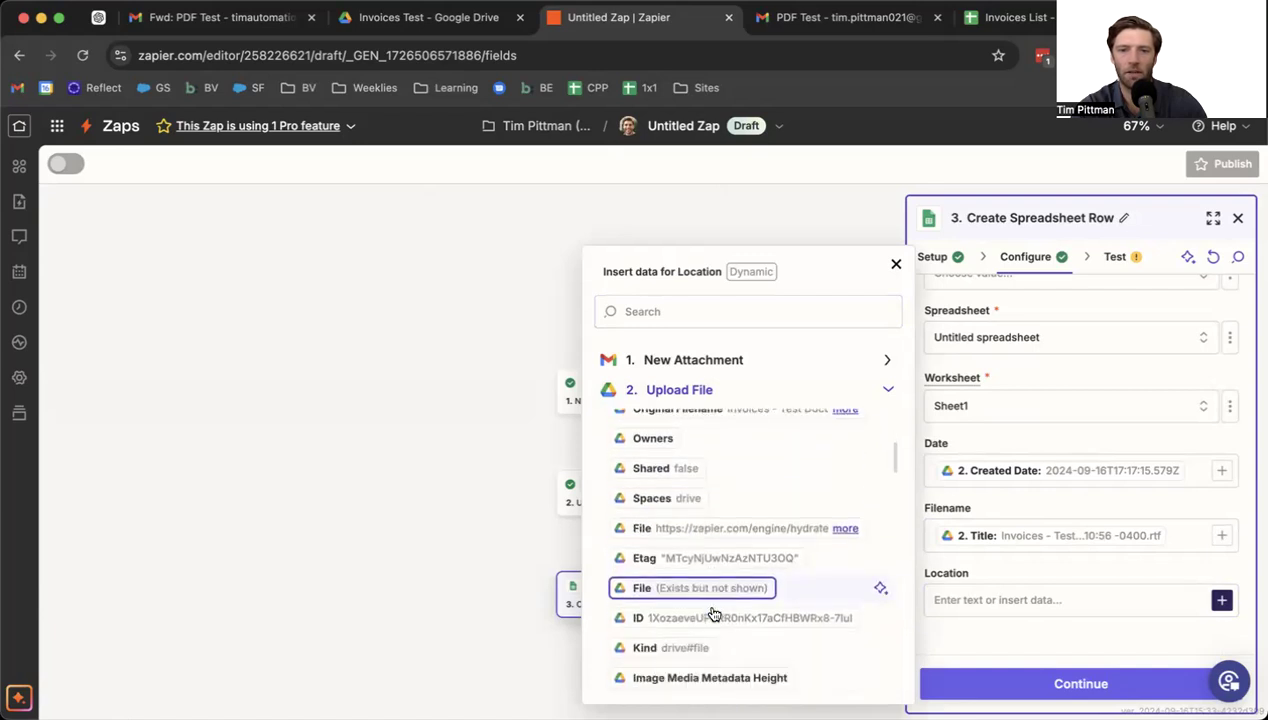
left_click(846, 526)
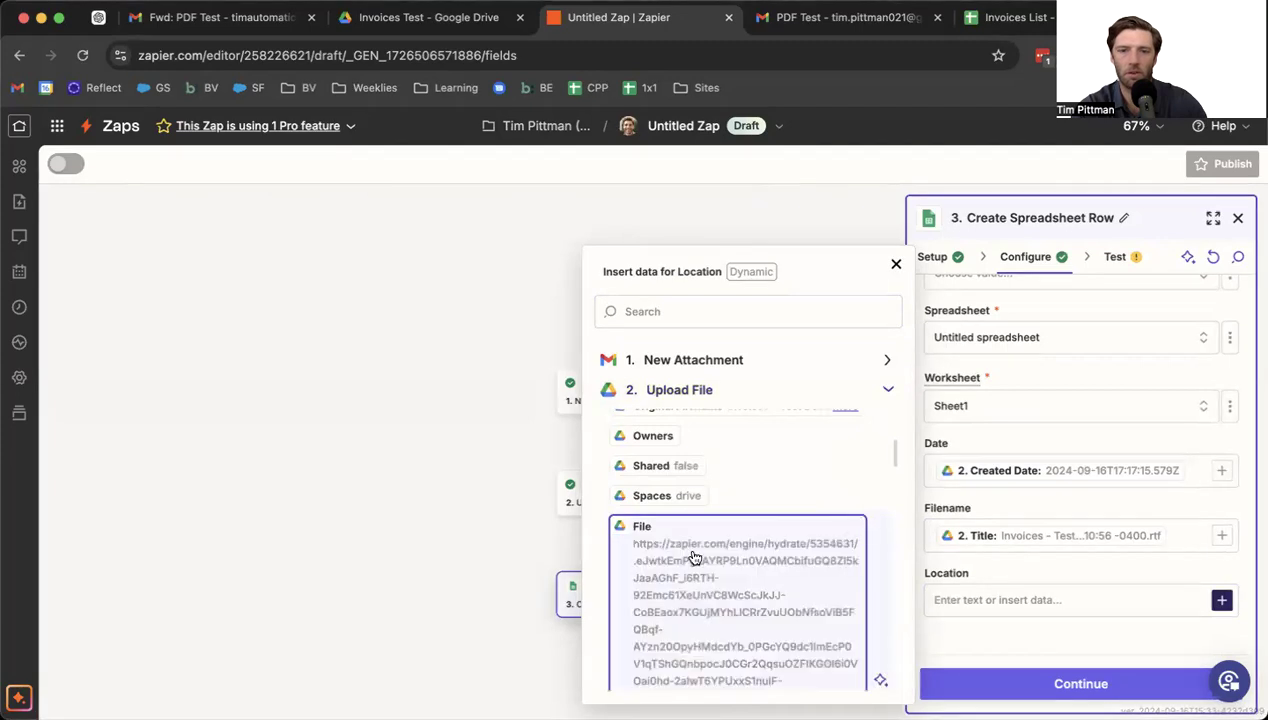
scroll(685, 580, "down", 5)
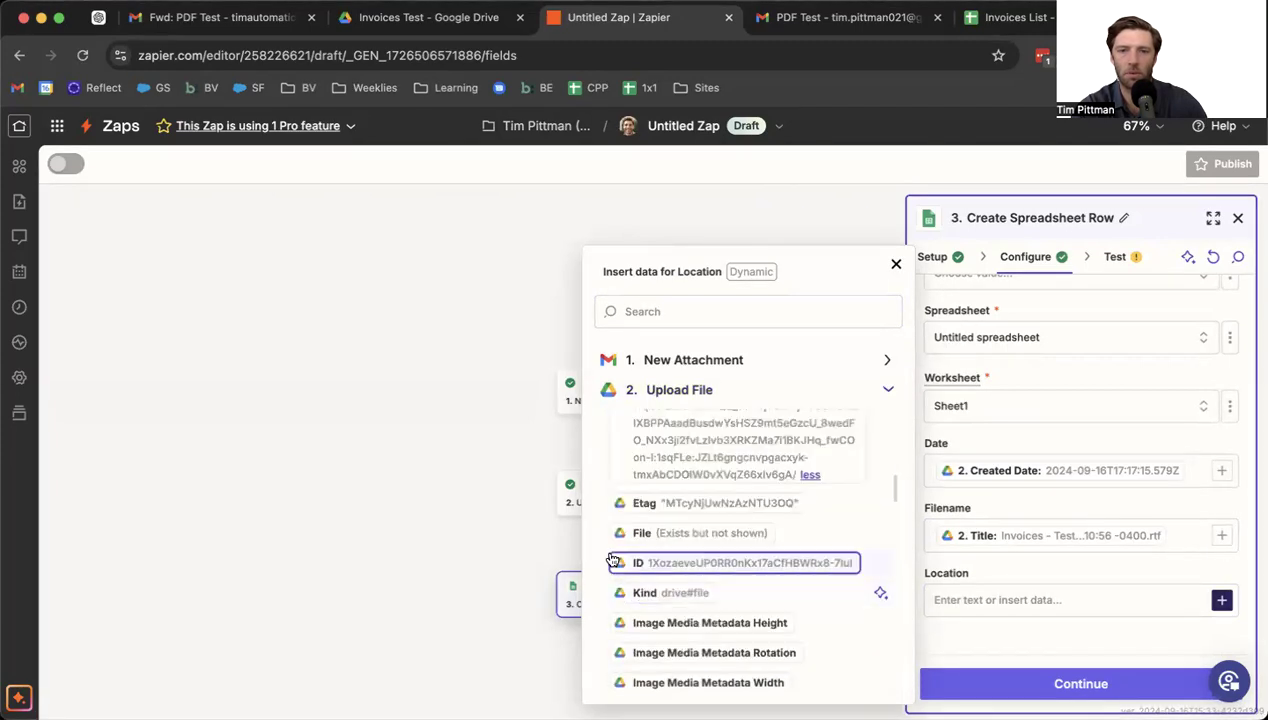
scroll(683, 585, "down", 5)
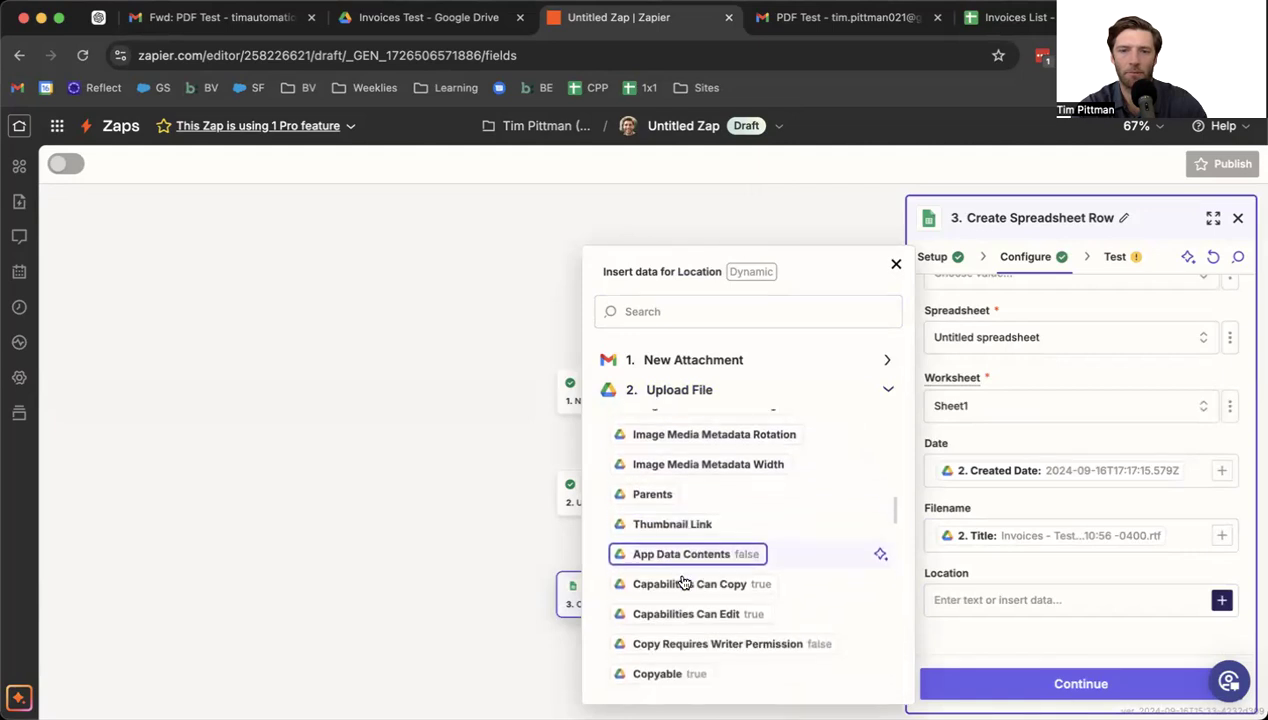
scroll(690, 620, "down", 4)
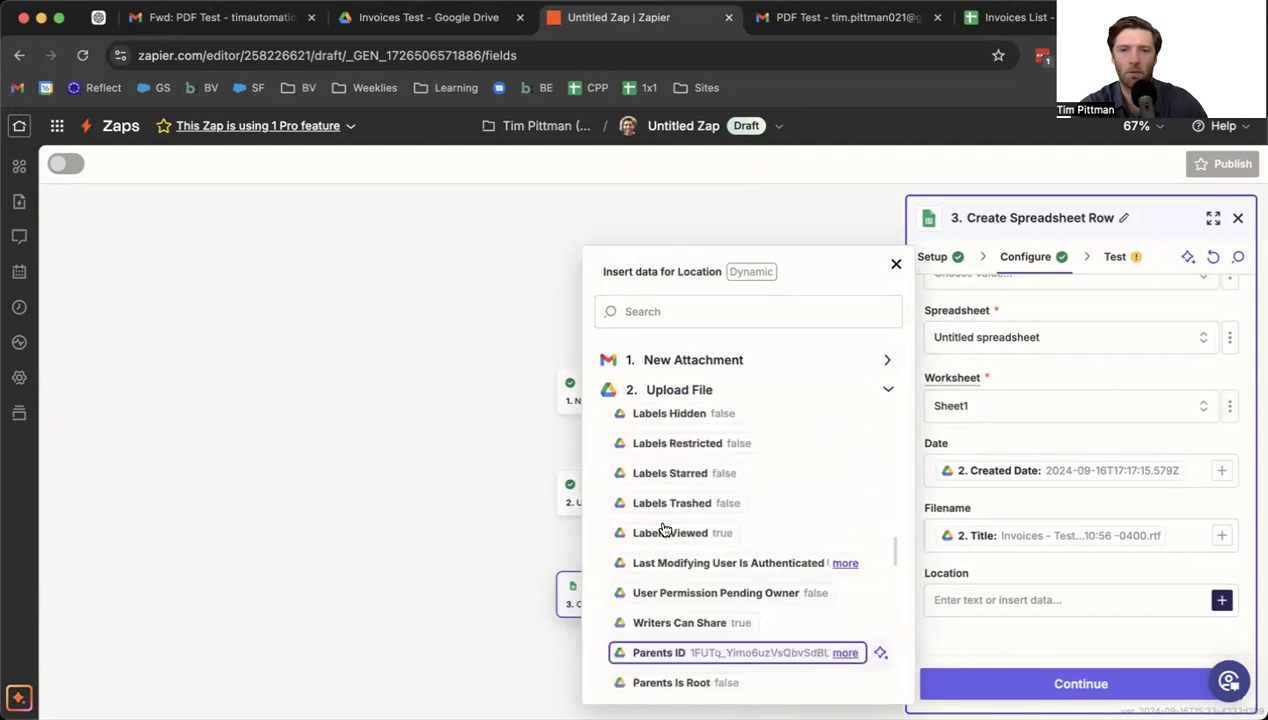
- Search the available data for "url" and review the matching New Attachment and Upload File fields
left_click(655, 315)
type("u")
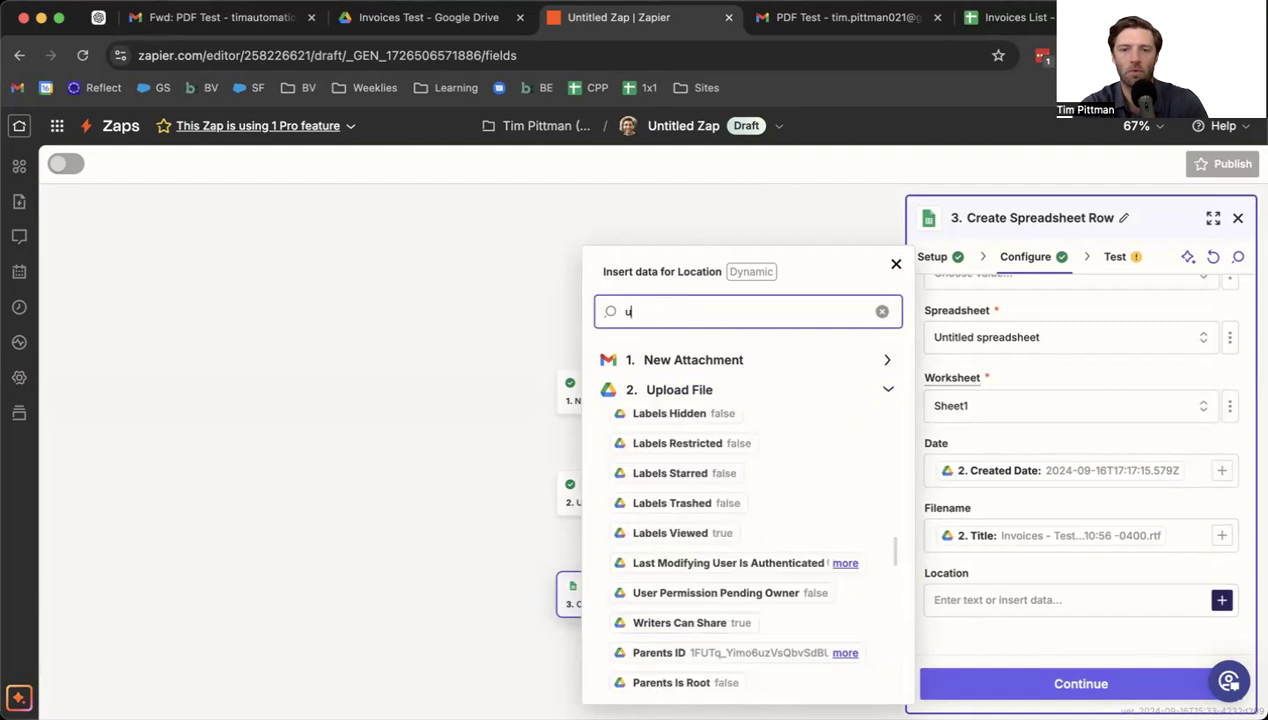
type("rl")
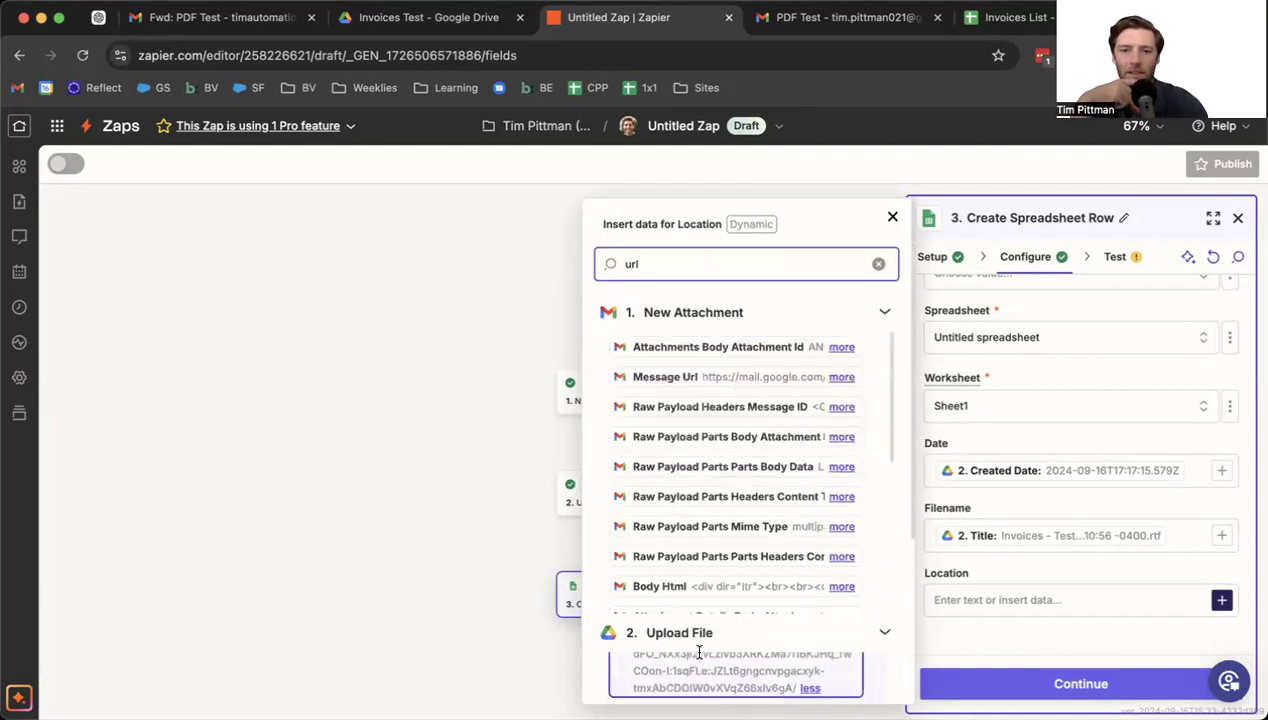
scroll(876, 638, "down", 3)
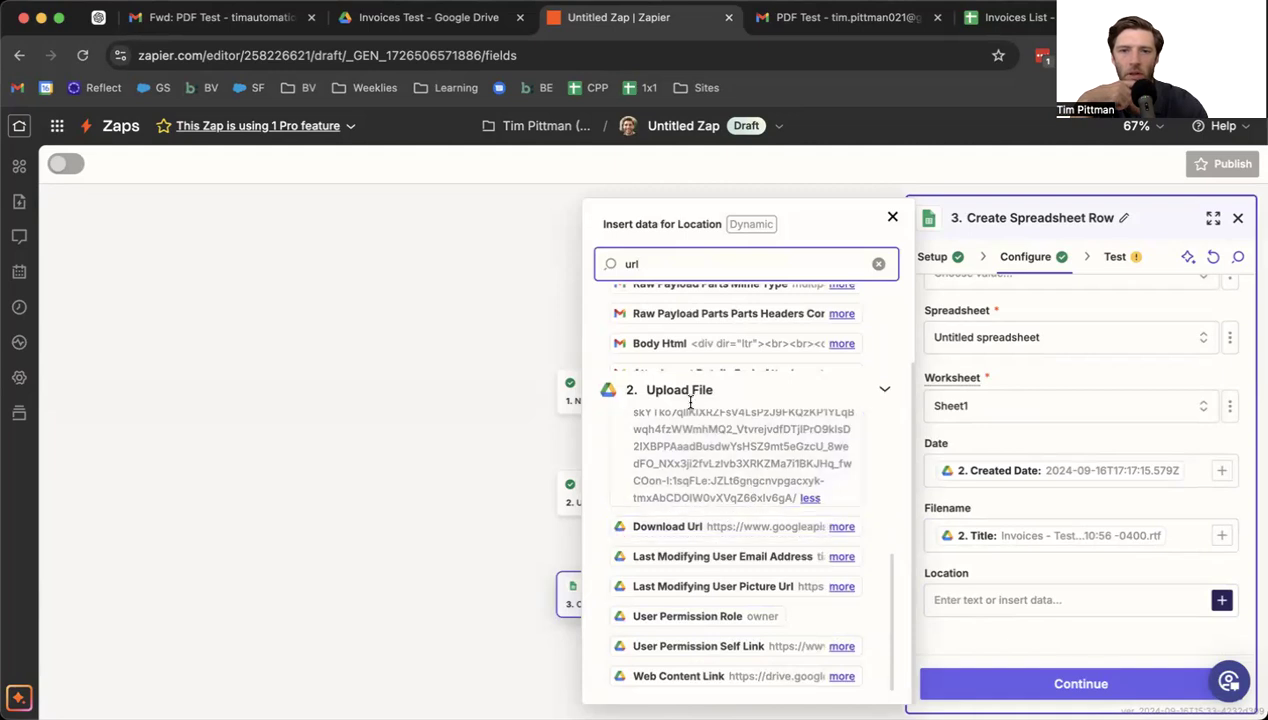
scroll(690, 456, "up", 5)
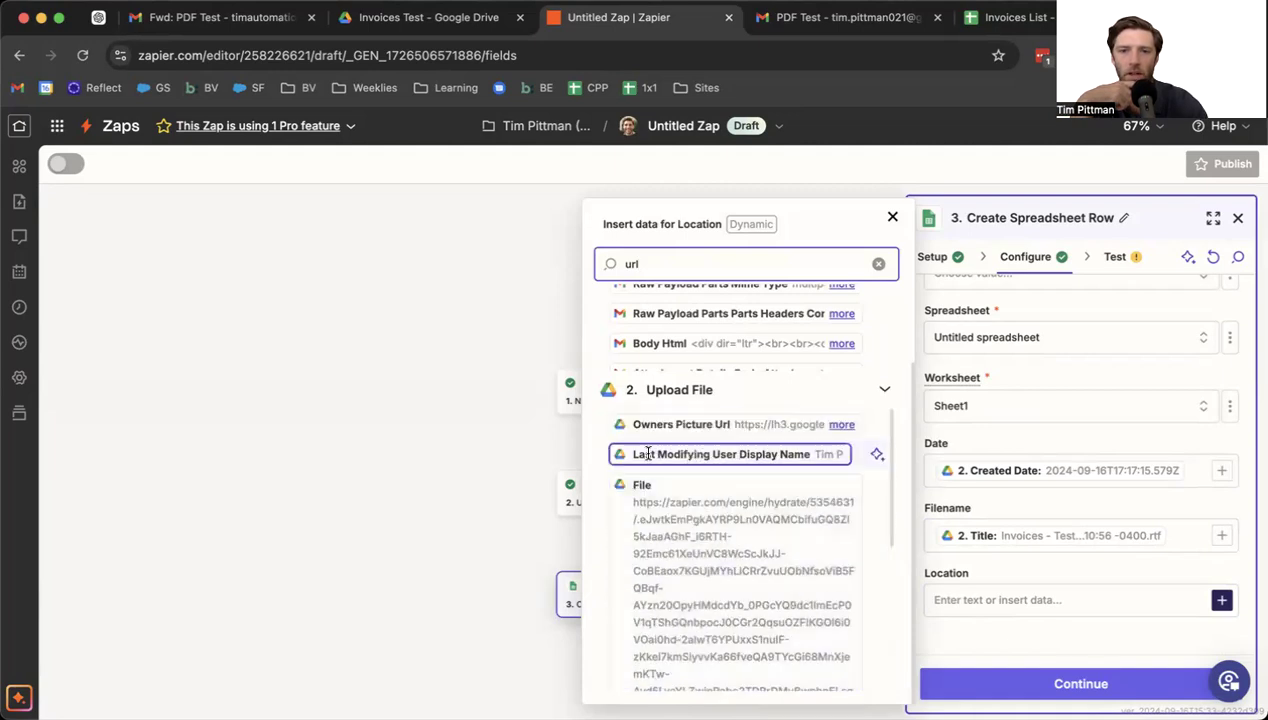
scroll(650, 453, "up", 2)
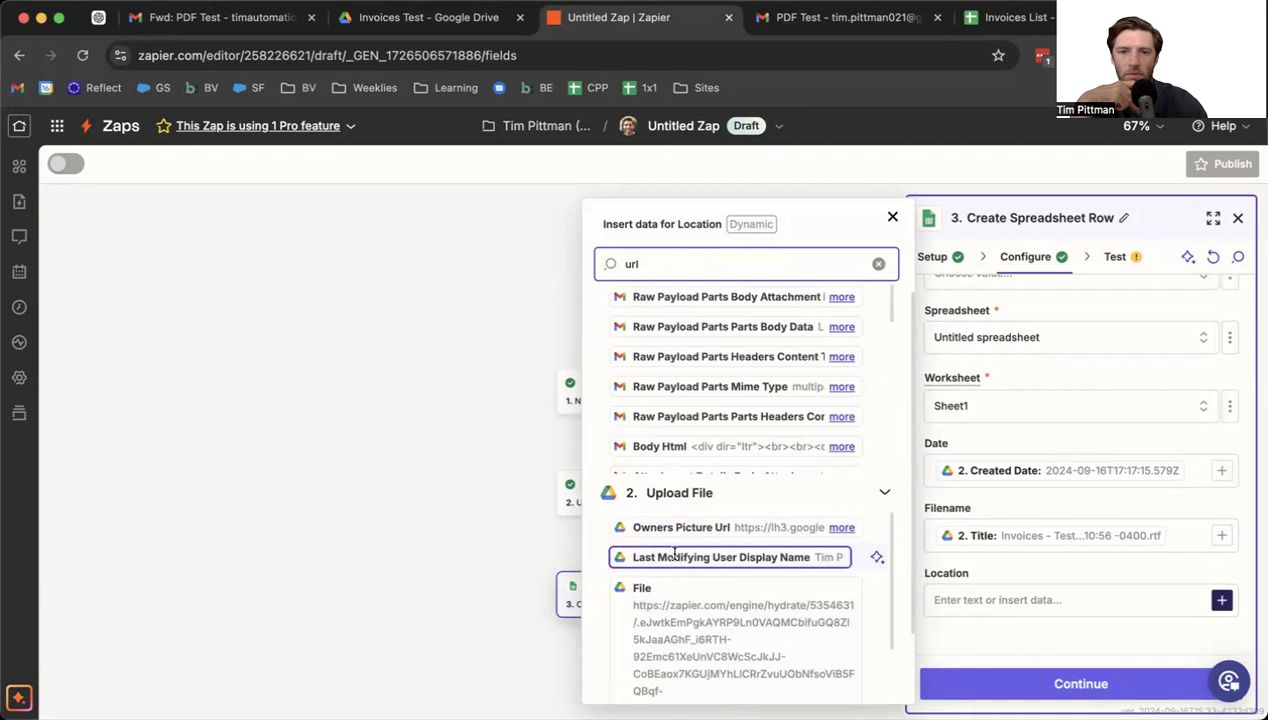
scroll(668, 623, "down", 4)
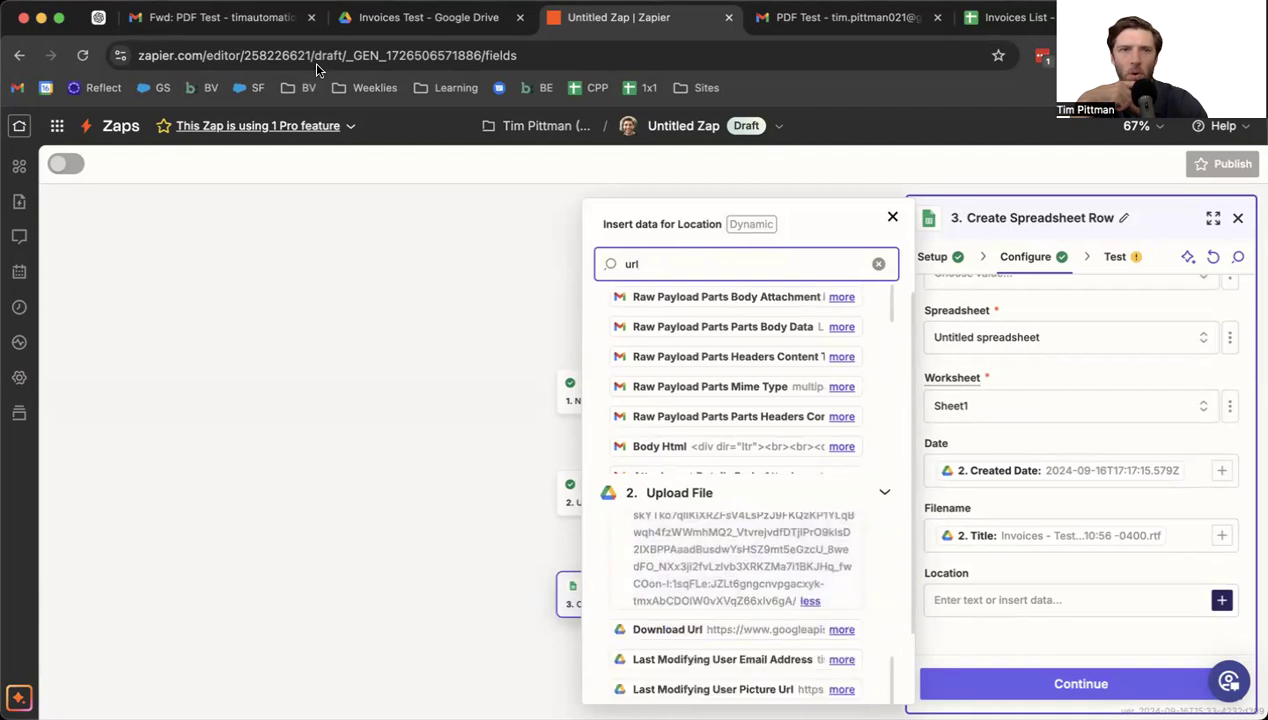
- Switch to the Invoices Test folder in Google Drive, review the uploaded RTF file's details, and close them
left_click(428, 17)
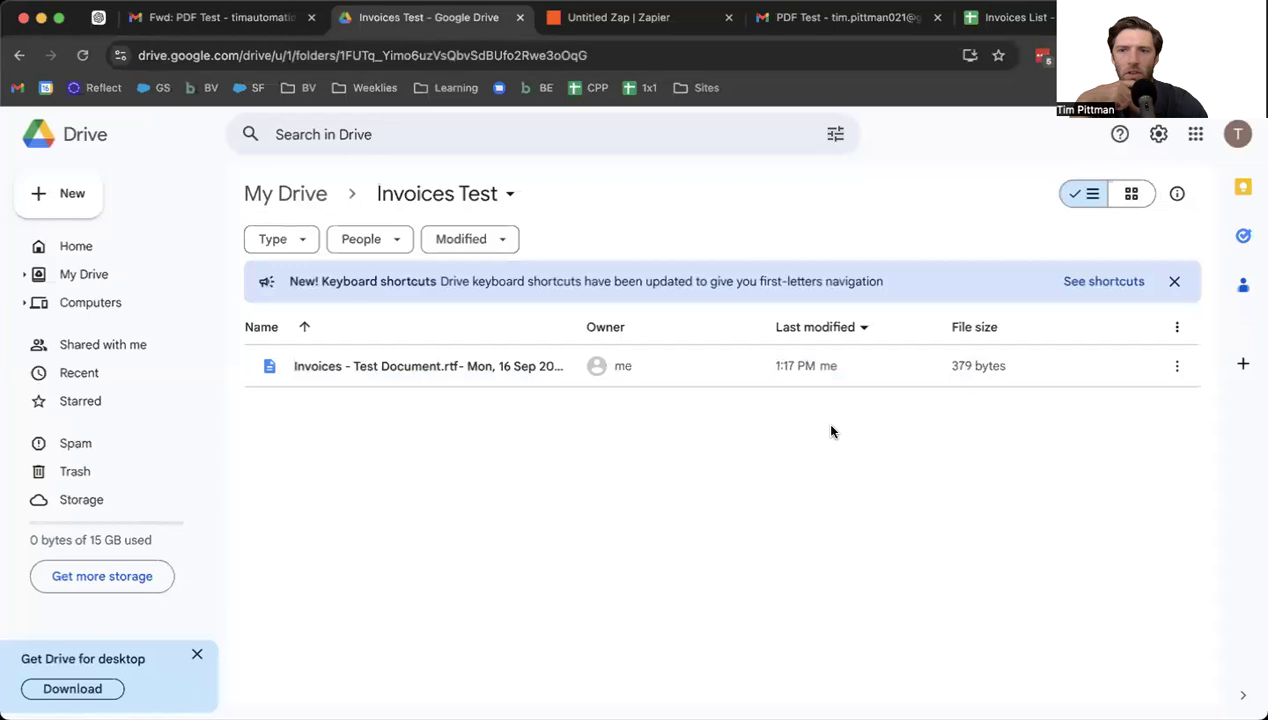
right_click(992, 366)
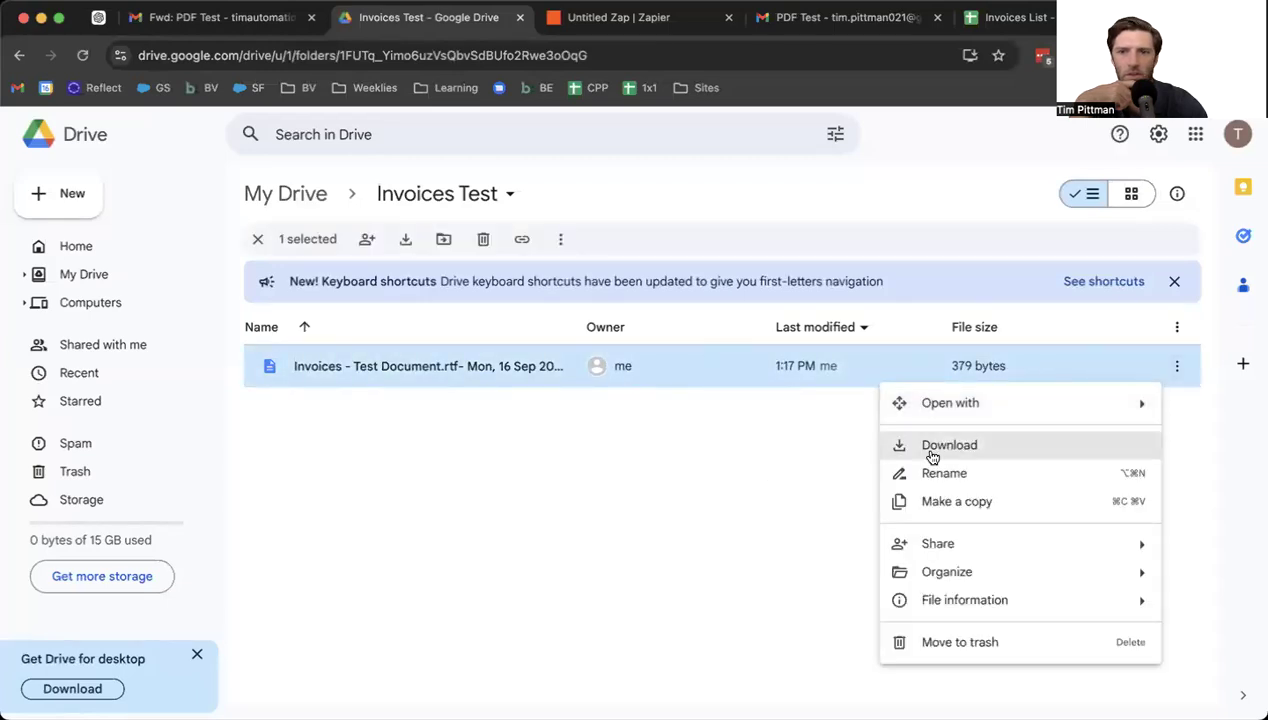
mouse_move(935, 600)
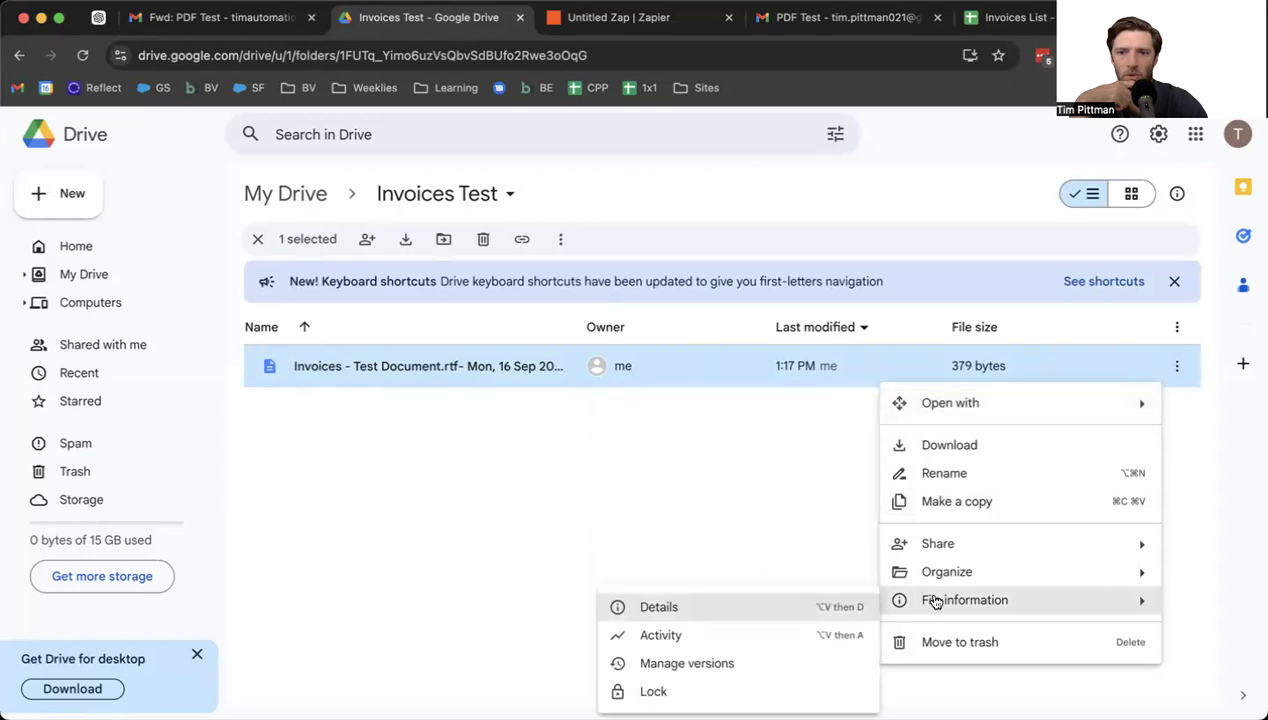
left_click(660, 608)
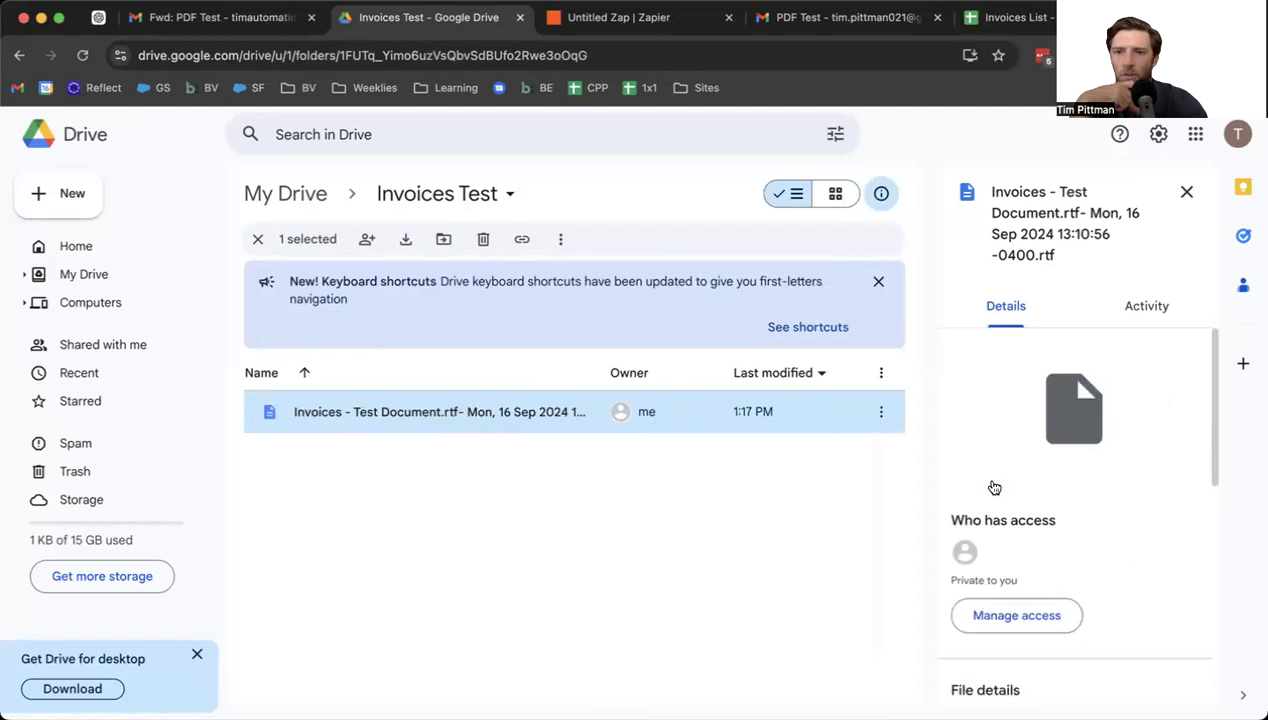
scroll(993, 486, "down", 3)
scroll(979, 553, "down", 2)
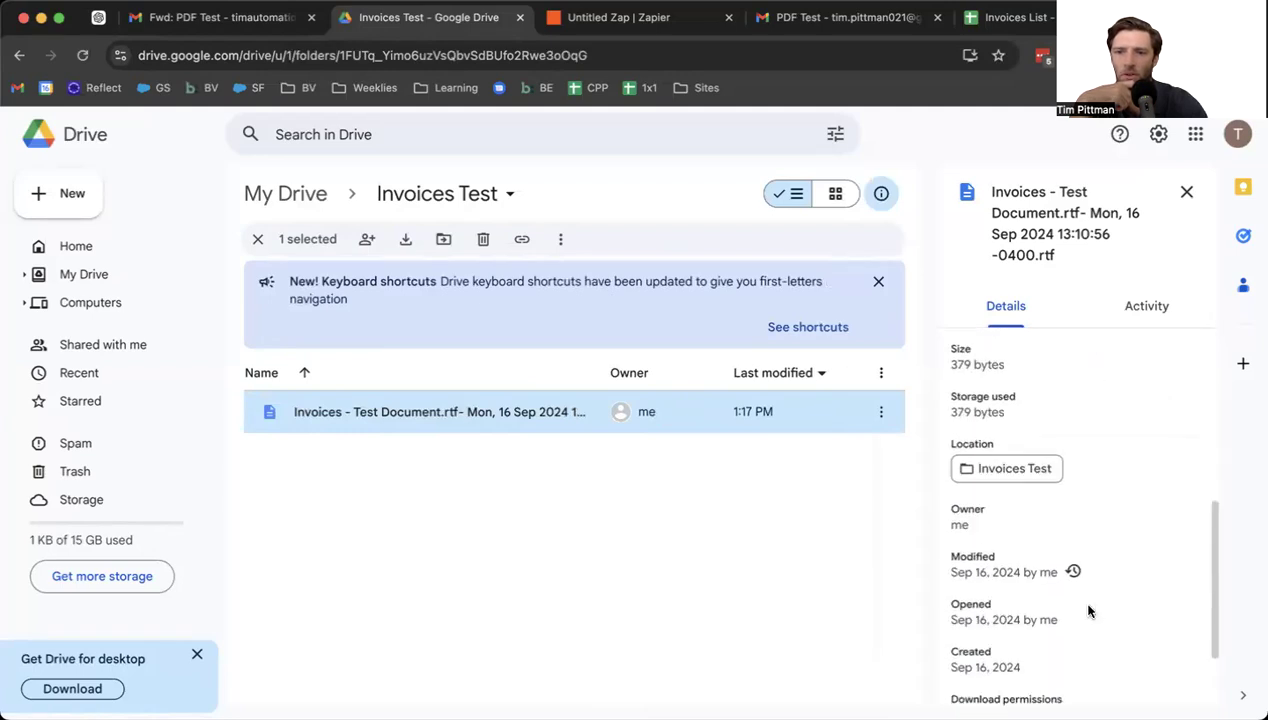
scroll(1089, 611, "down", 2)
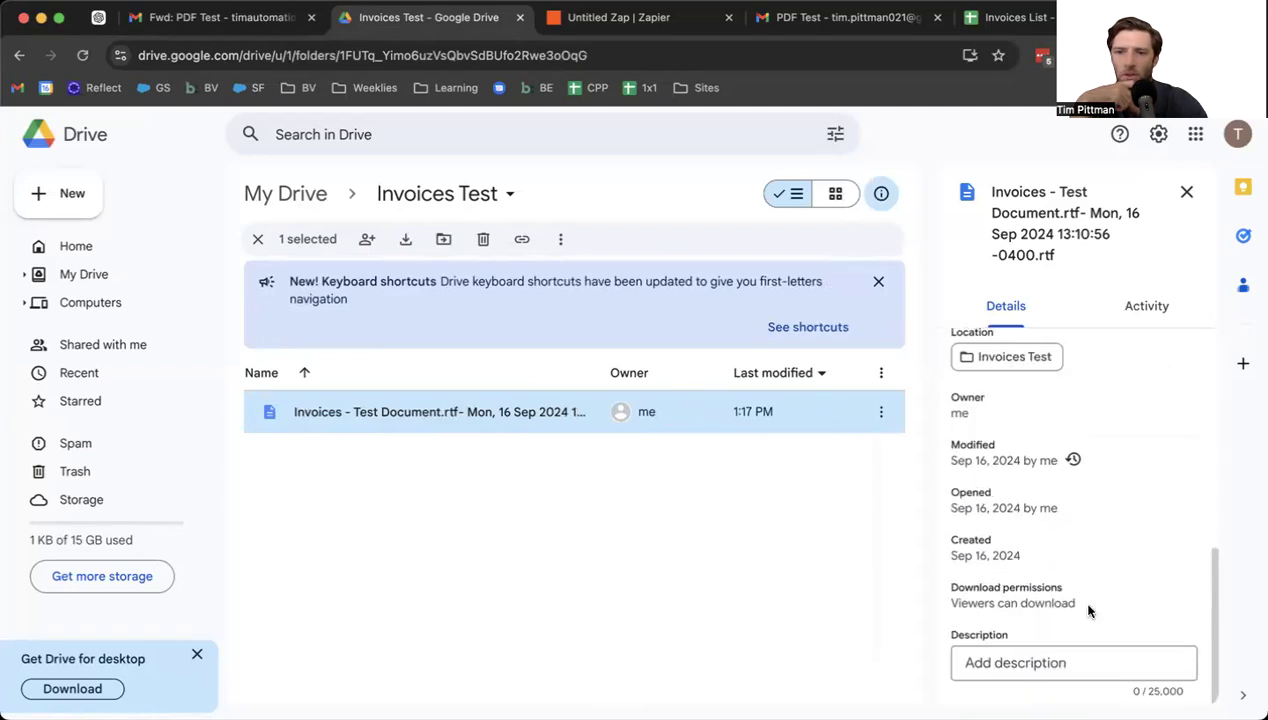
left_click(1186, 191)
- Copy the uploaded RTF file's sharing link and paste it into the browser address to examine its format
right_click(381, 367)
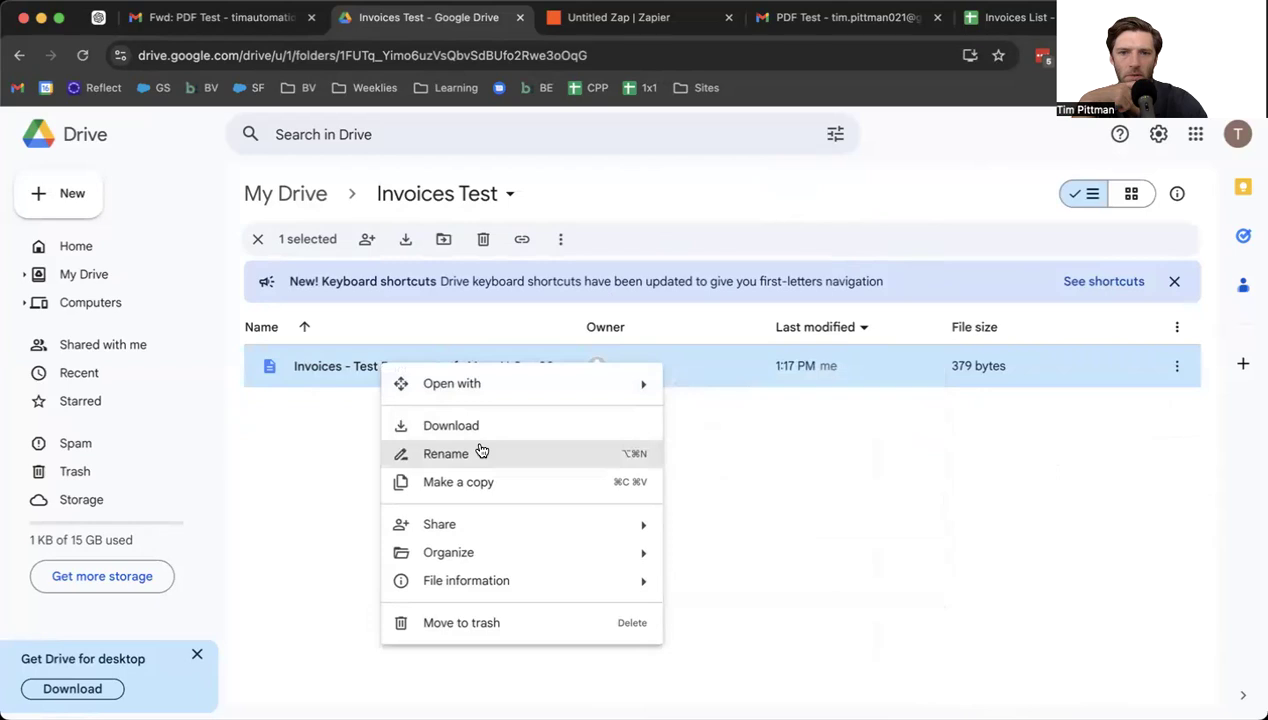
mouse_move(577, 535)
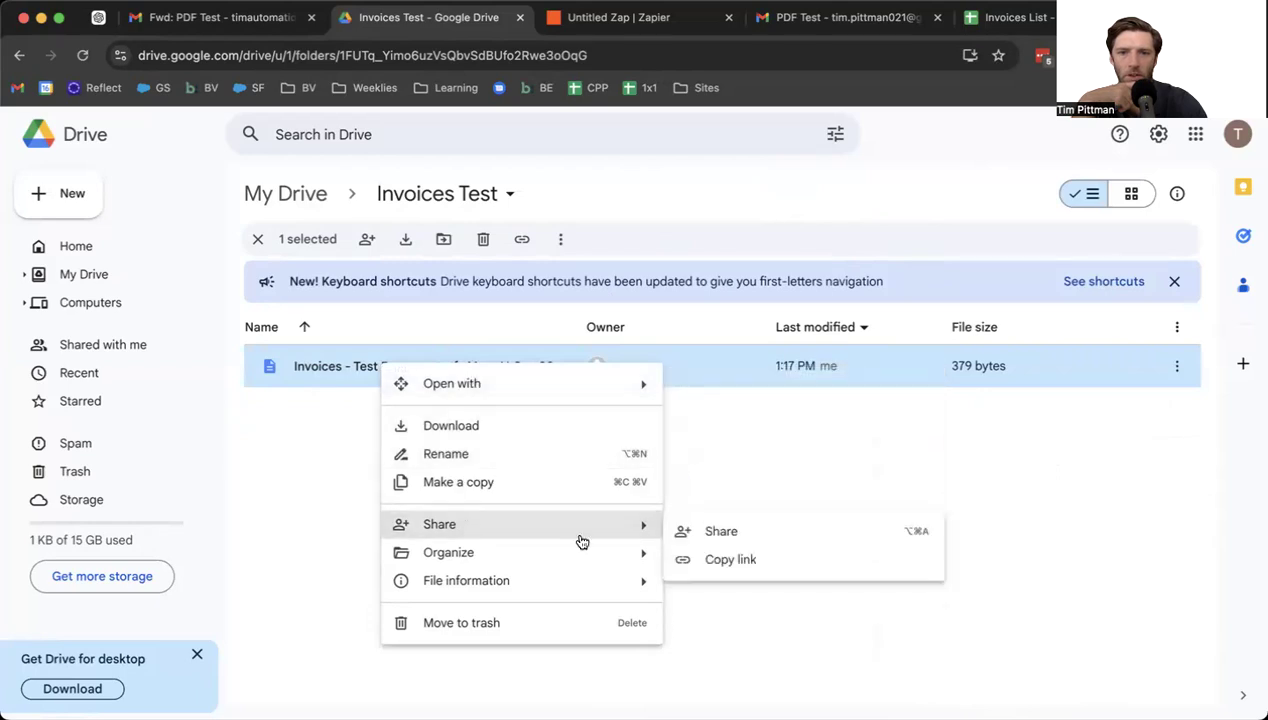
left_click(714, 560)
left_click(520, 56)
key("super+v")
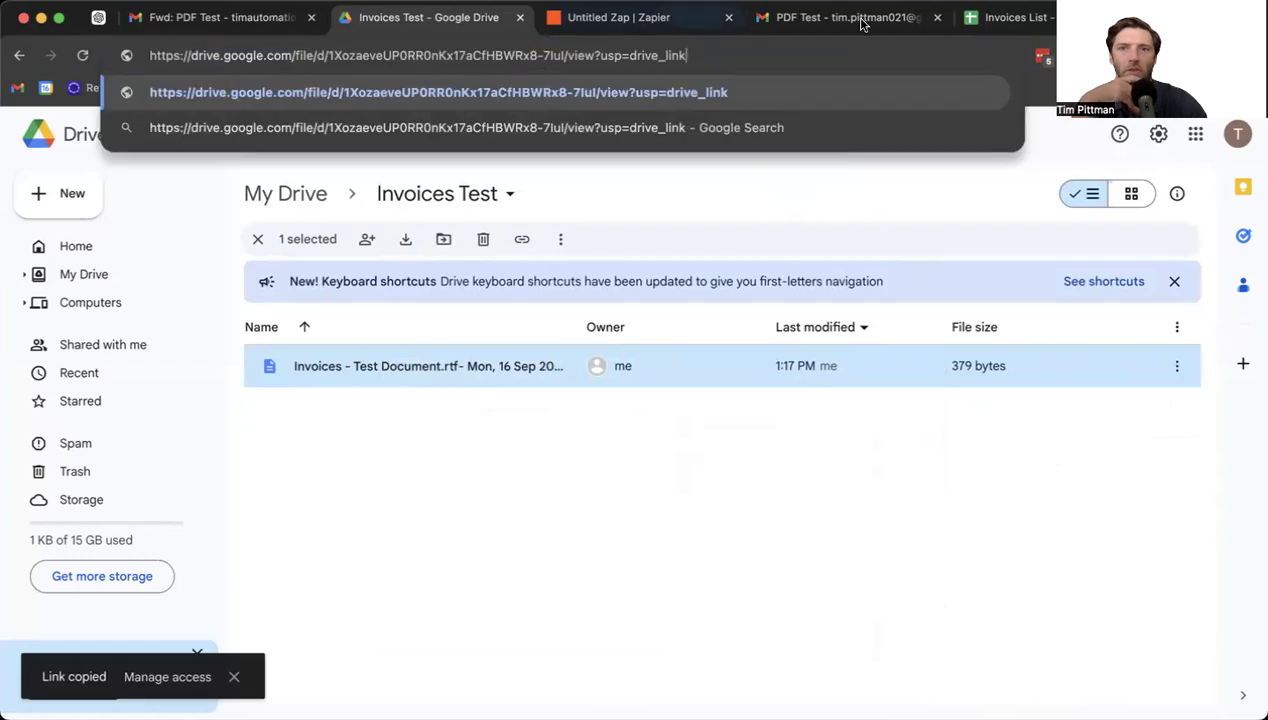
- Return to the Zap in Zapier, replace the Location data search with "link", and look through the matching Upload File fields
left_click(646, 28)
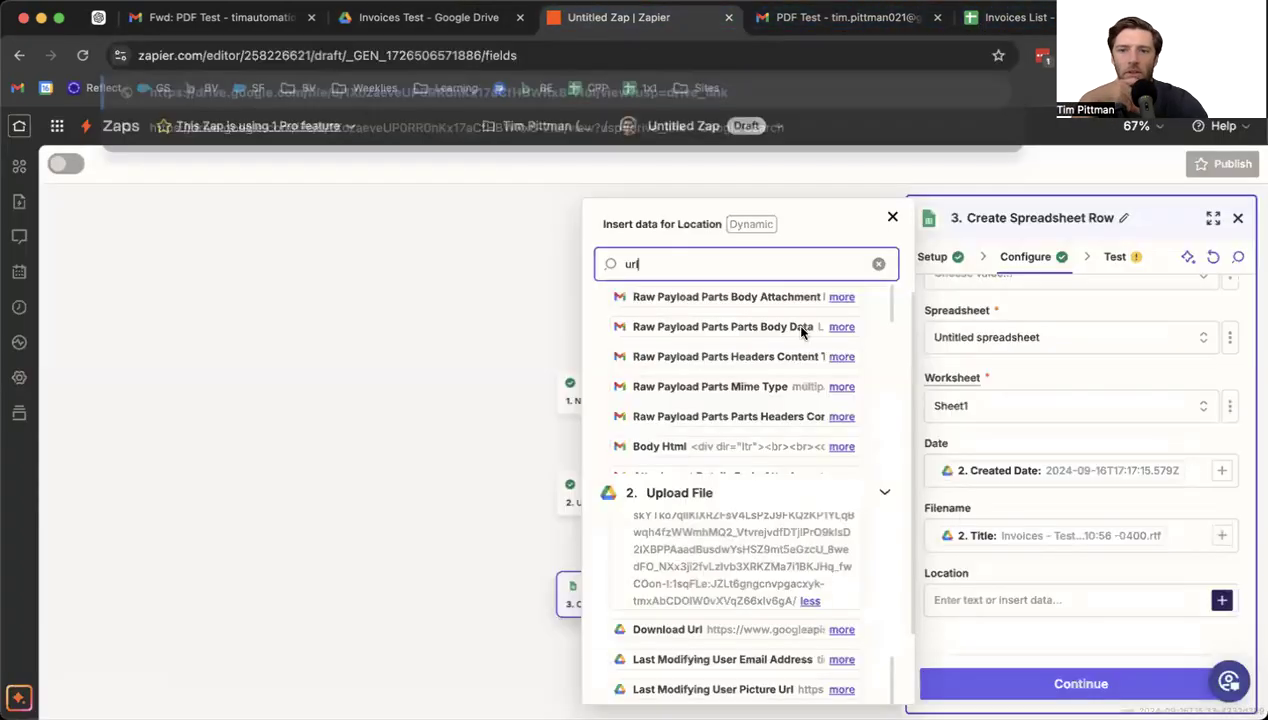
scroll(702, 590, "down", 2)
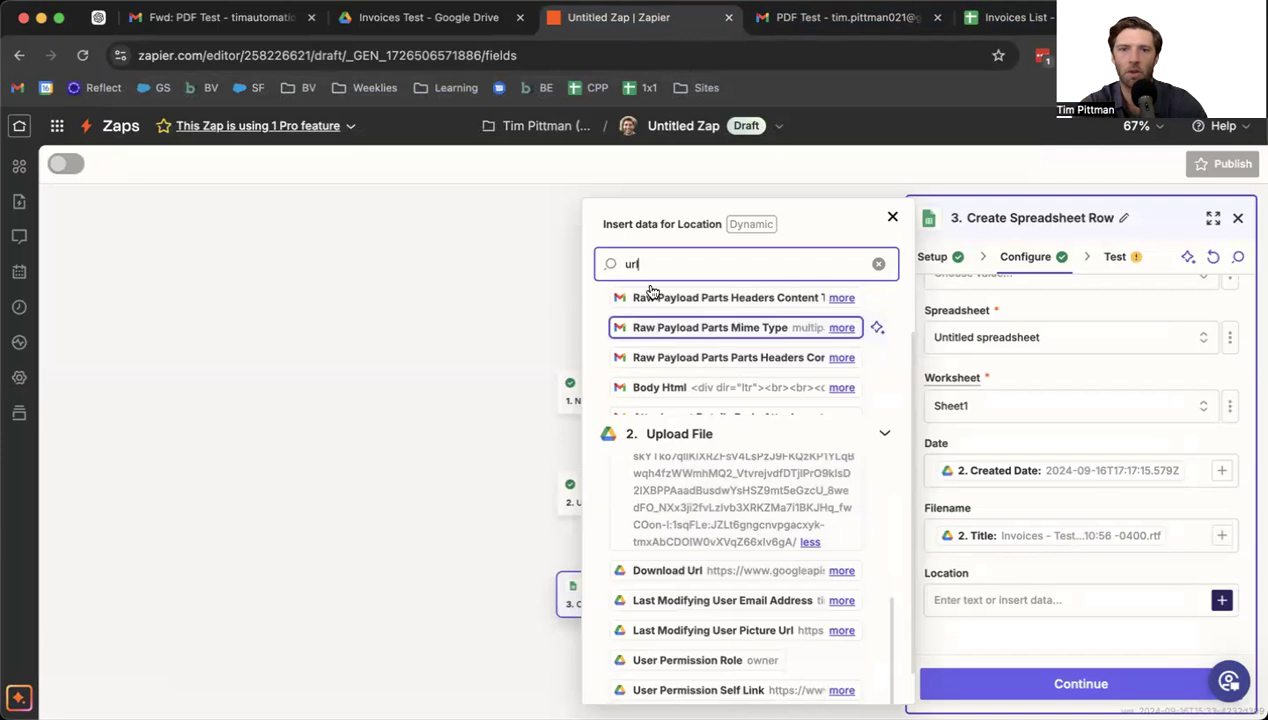
key("BackSpace")
key("BackSpace")
key("BackSpace")
type("d")
key("BackSpace")
type("link")
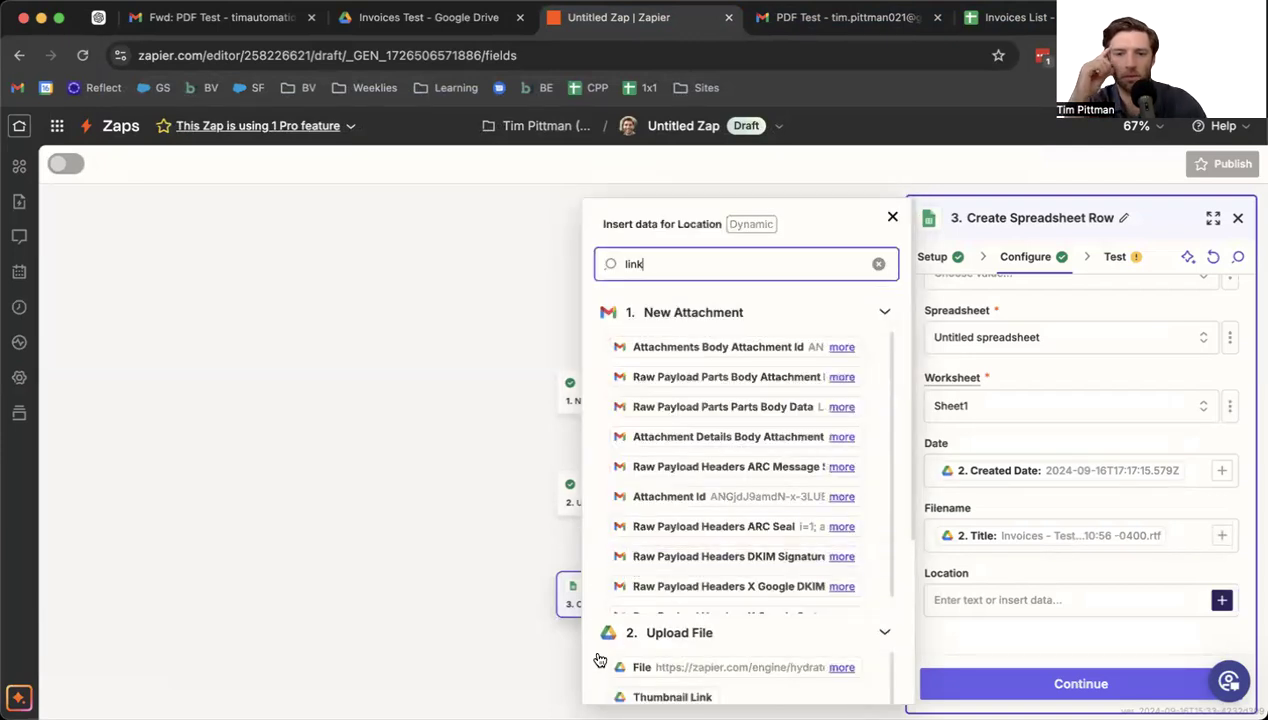
scroll(596, 674, "down", 5)
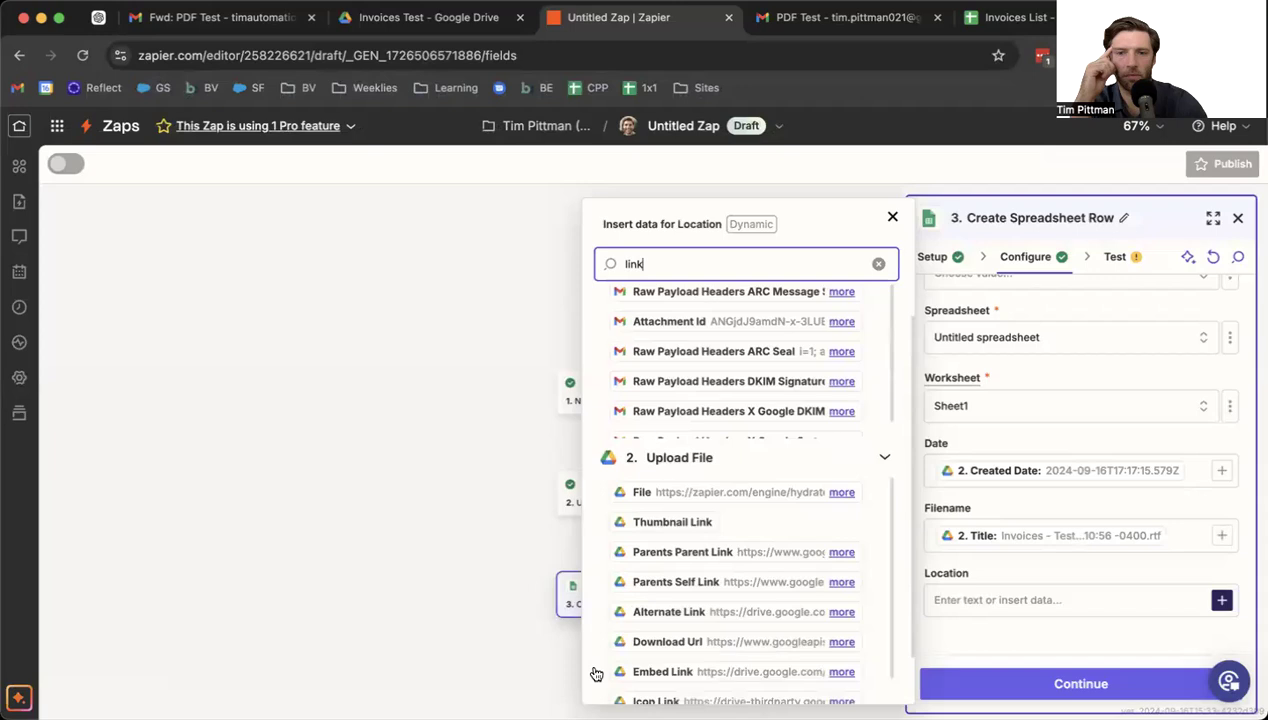
scroll(719, 557, "down", 2)
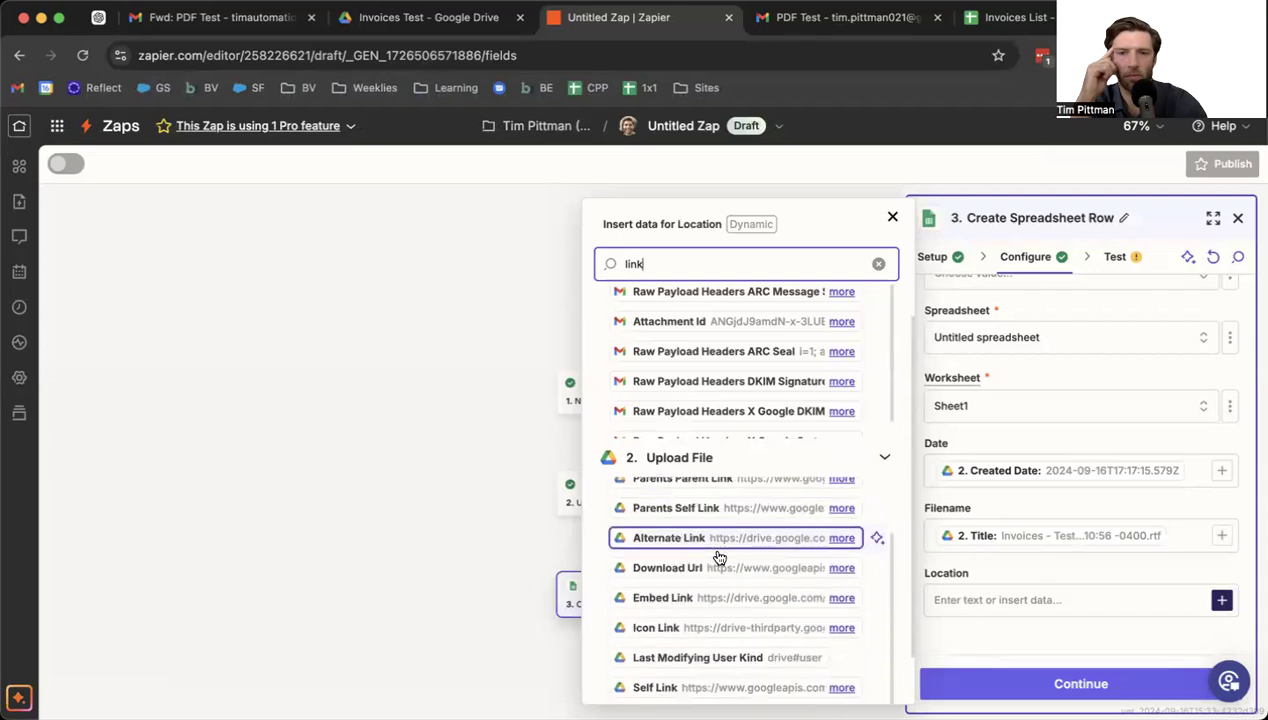
- Expand and compare the full addresses of the Upload File fields, including Download Url, Alternate Link and the parent links
left_click(842, 567)
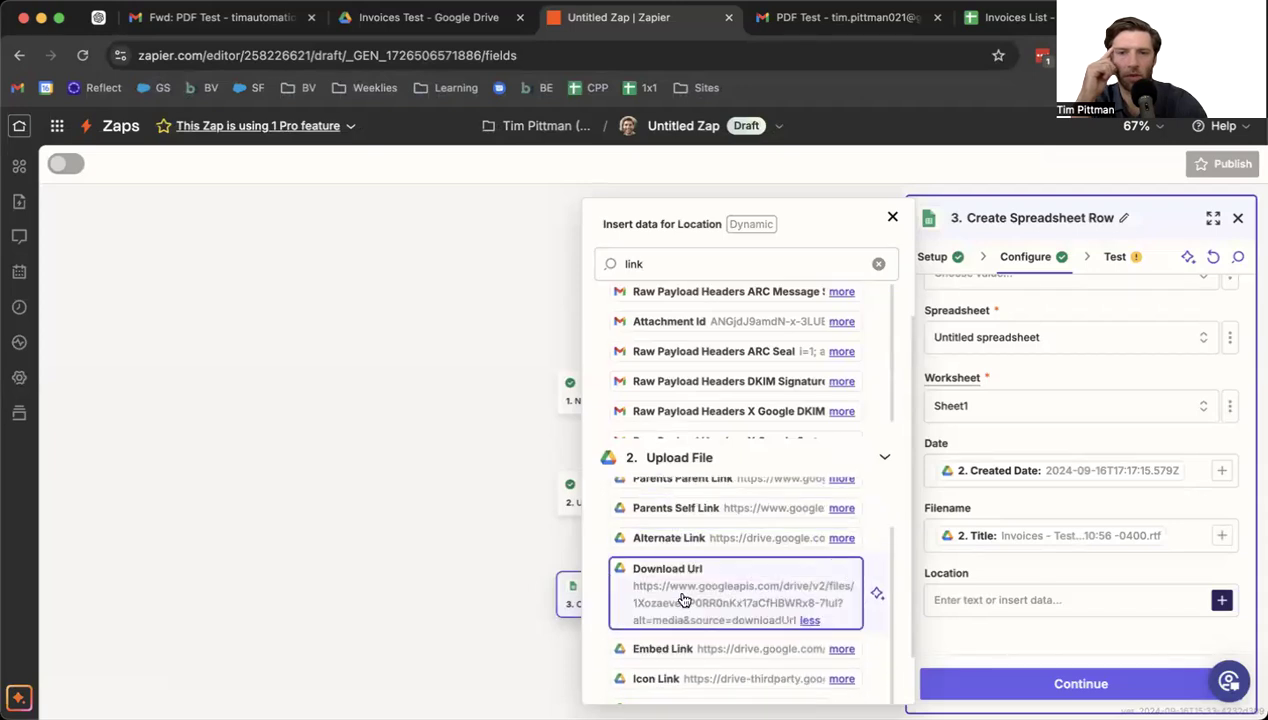
scroll(683, 598, "down", 2)
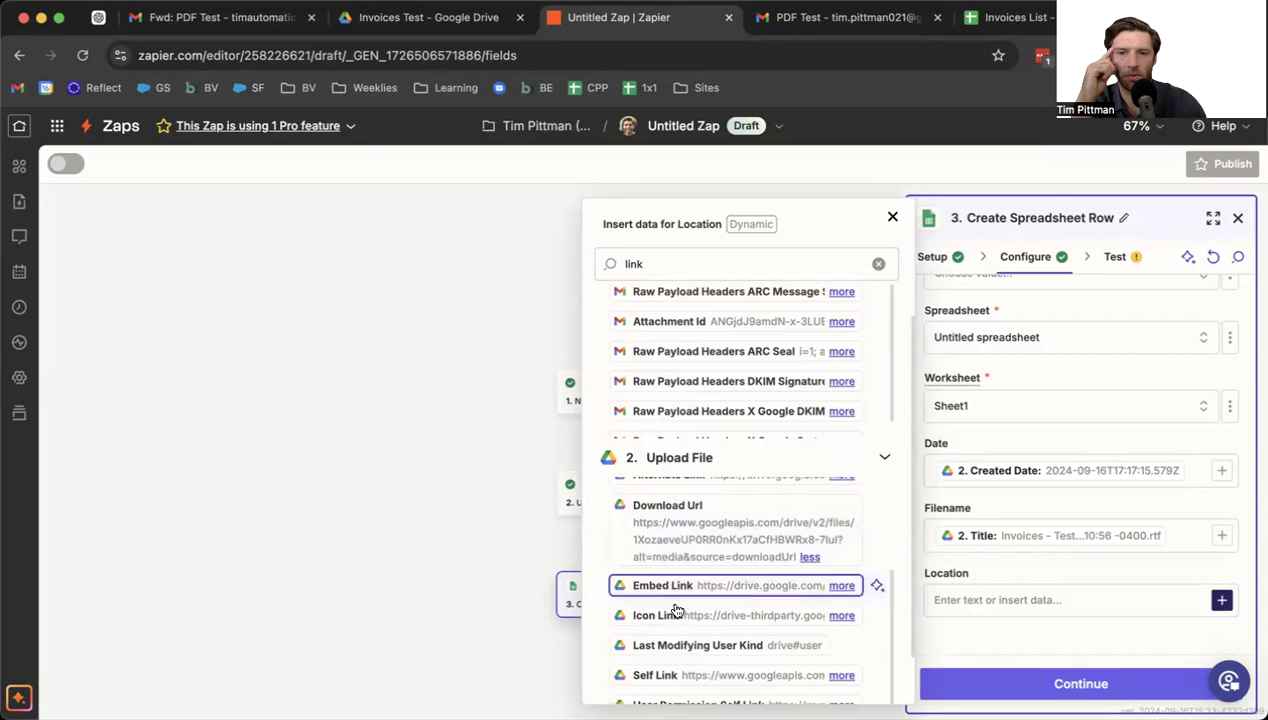
scroll(679, 612, "down", 2)
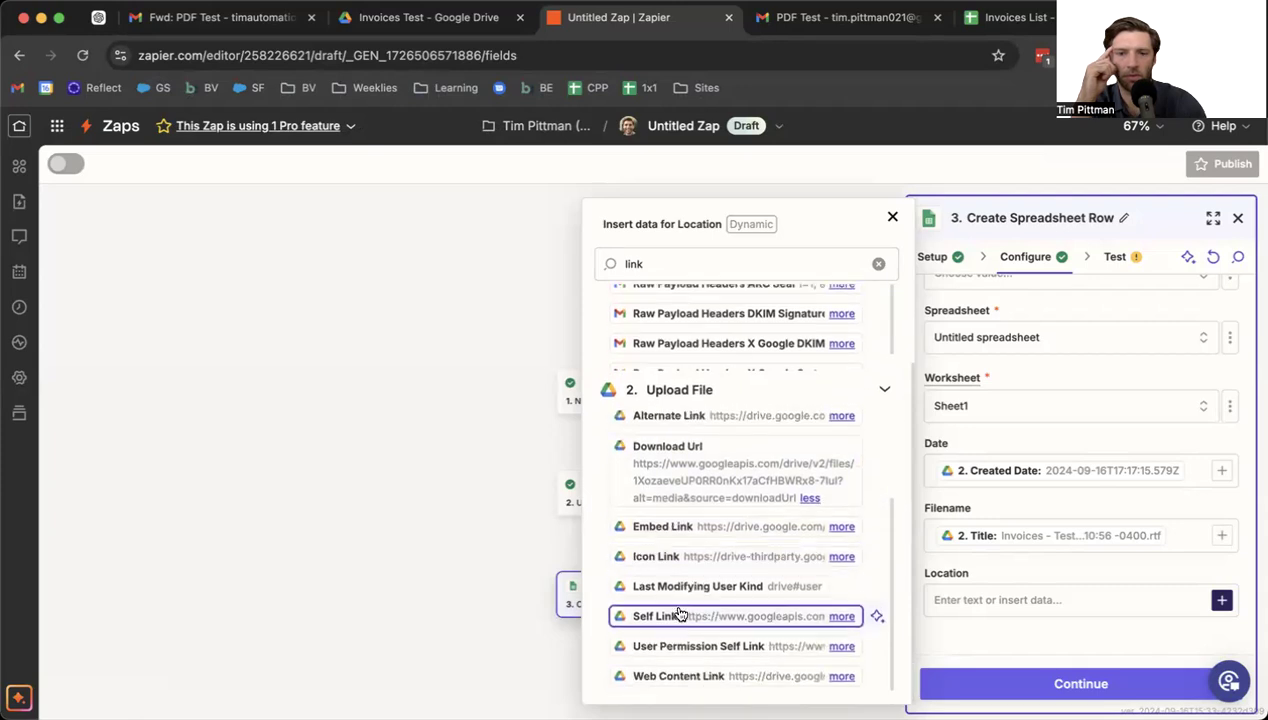
scroll(700, 600, "up", 4)
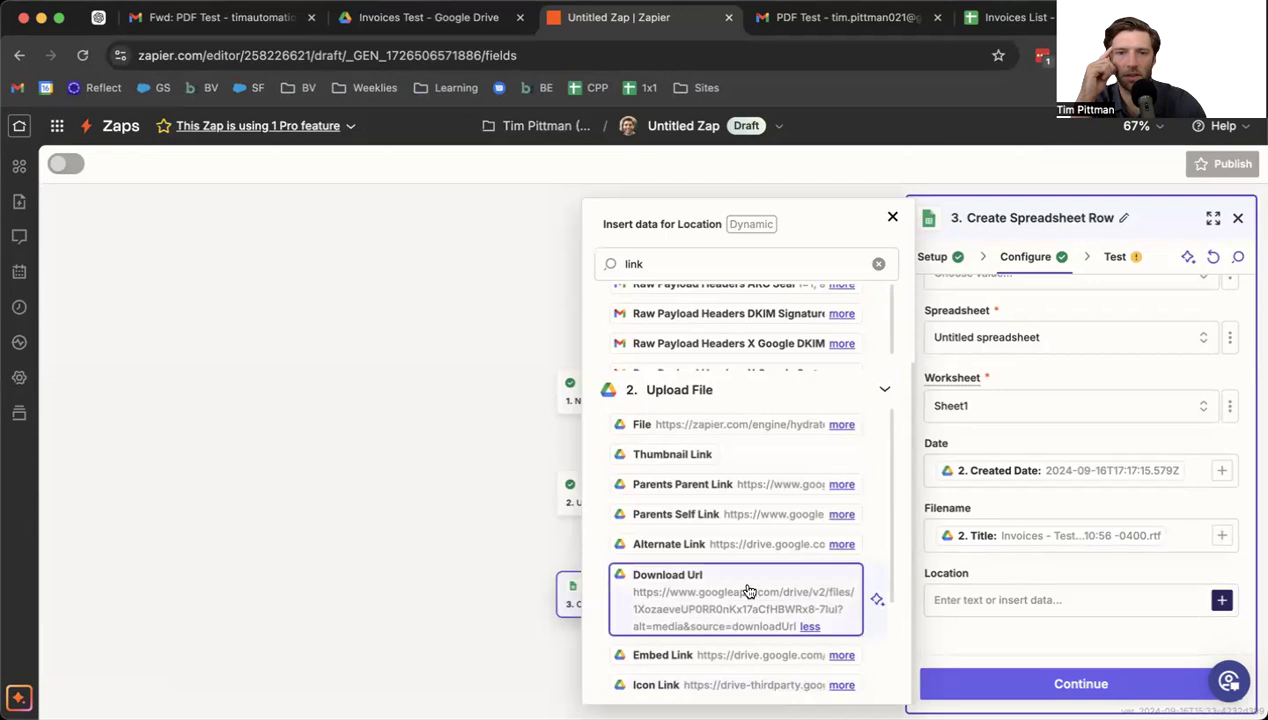
scroll(735, 585, "up", 1)
left_click(838, 571)
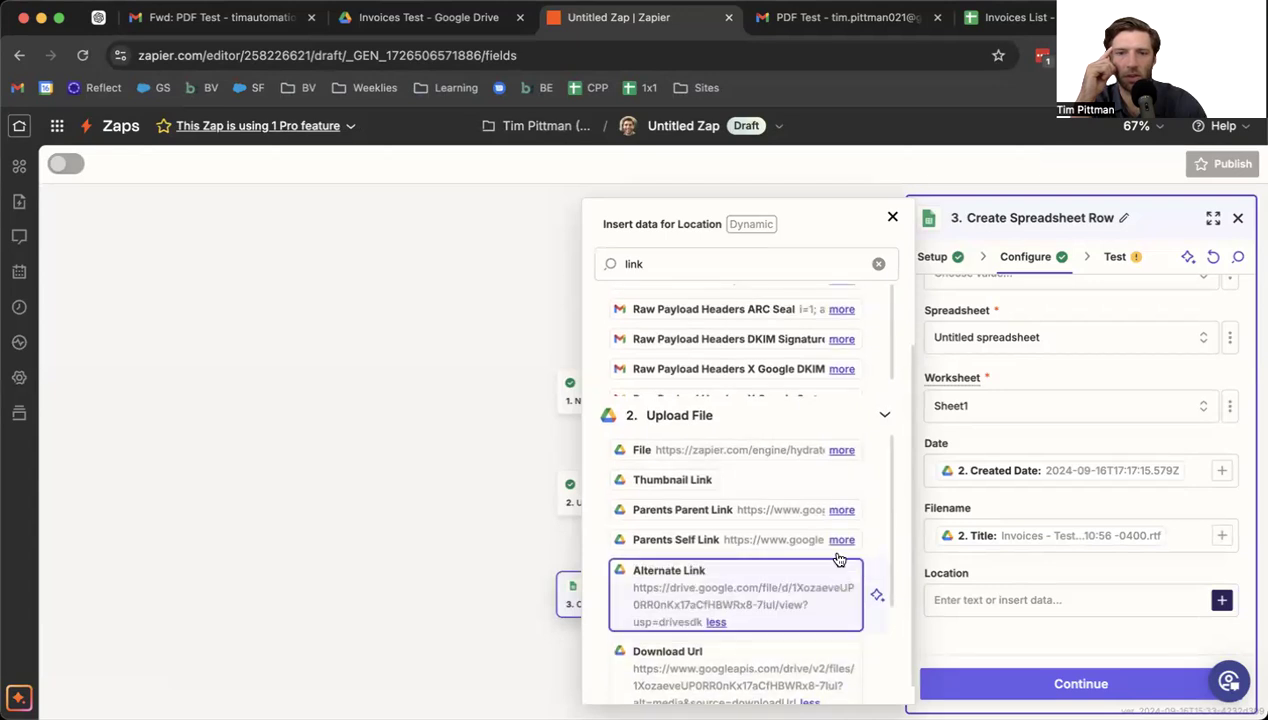
left_click(838, 538)
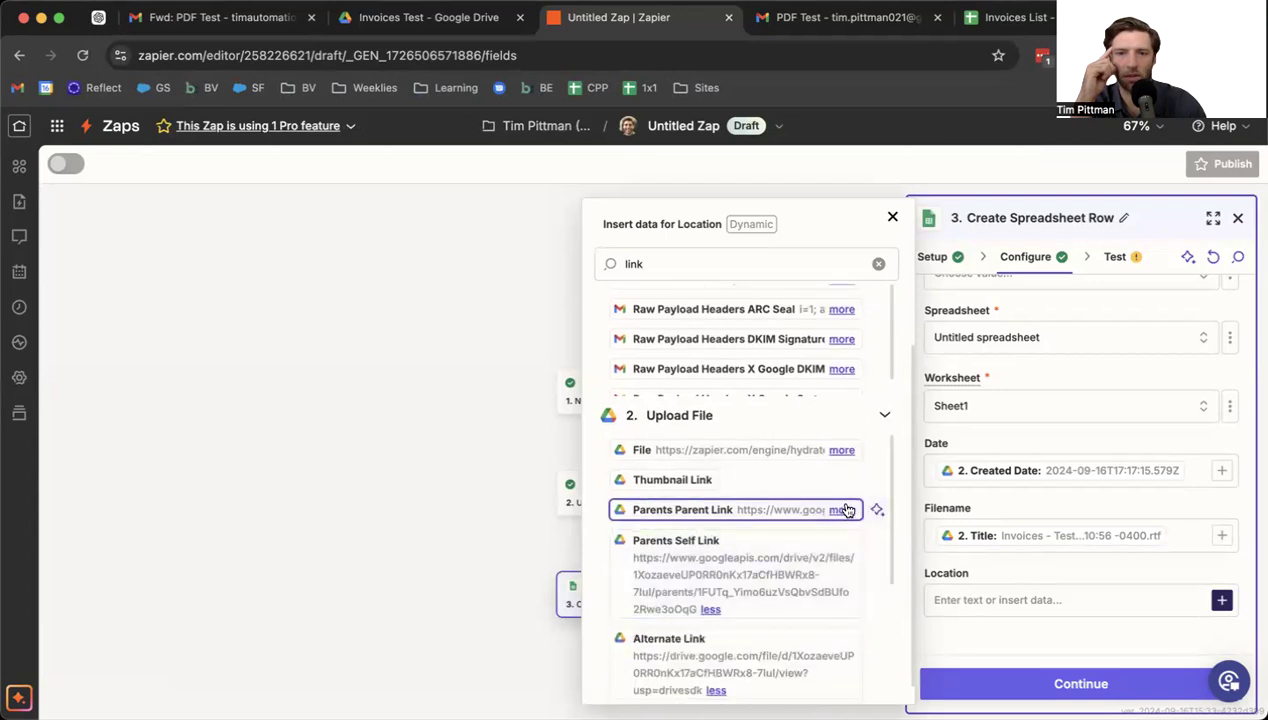
left_click(840, 510)
scroll(668, 630, "up", 3)
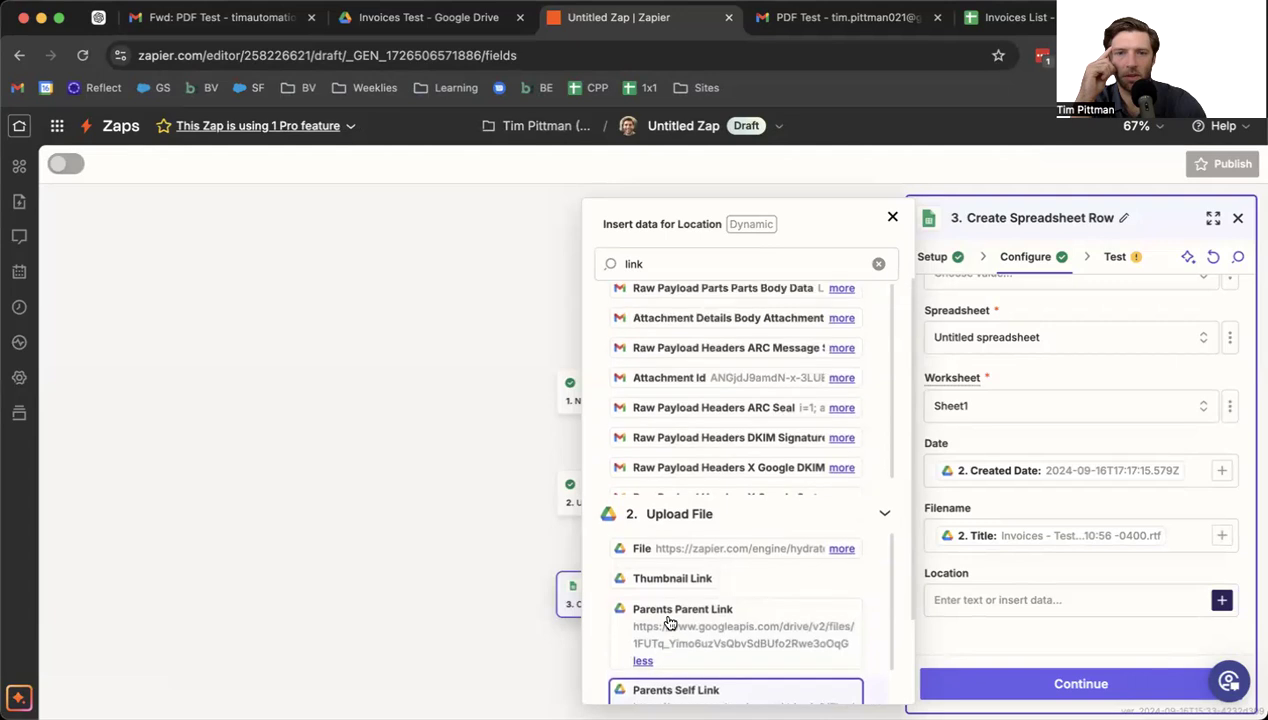
left_click(840, 549)
scroll(778, 617, "down", 5)
scroll(778, 621, "down", 2)
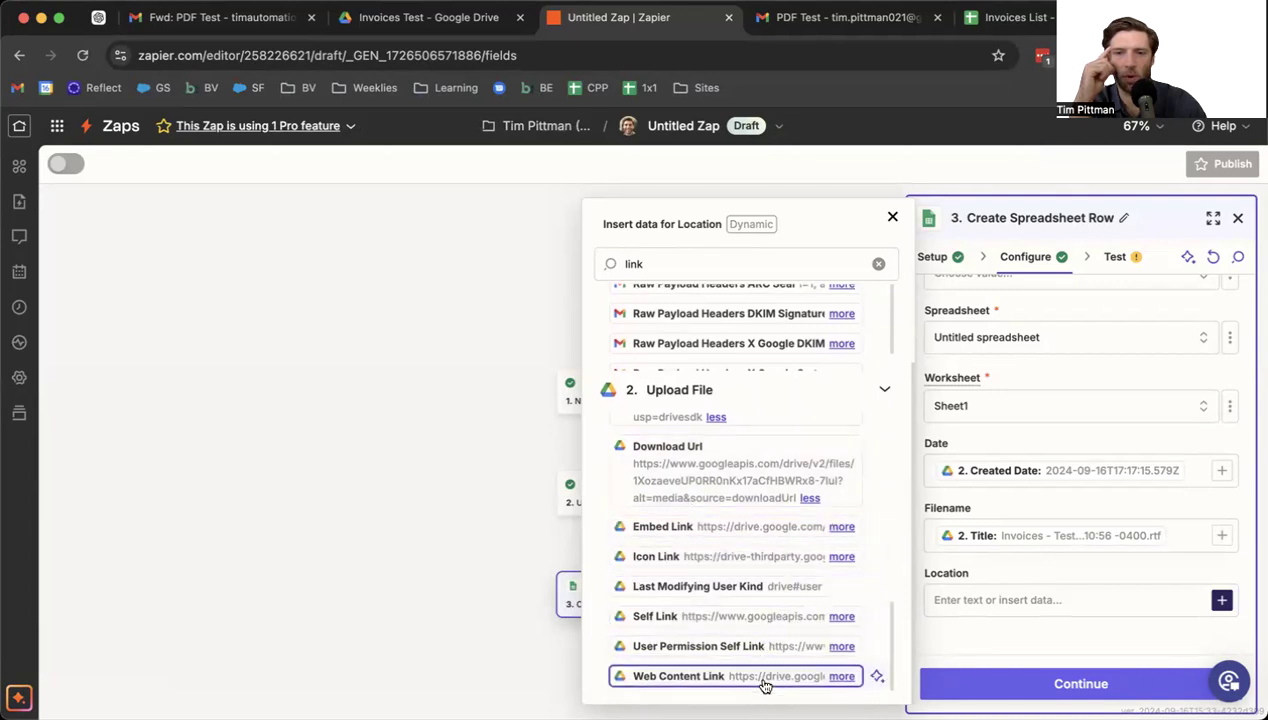
- Examine the full Web Content Link from Upload File and insert it into the Location field
left_click(836, 678)
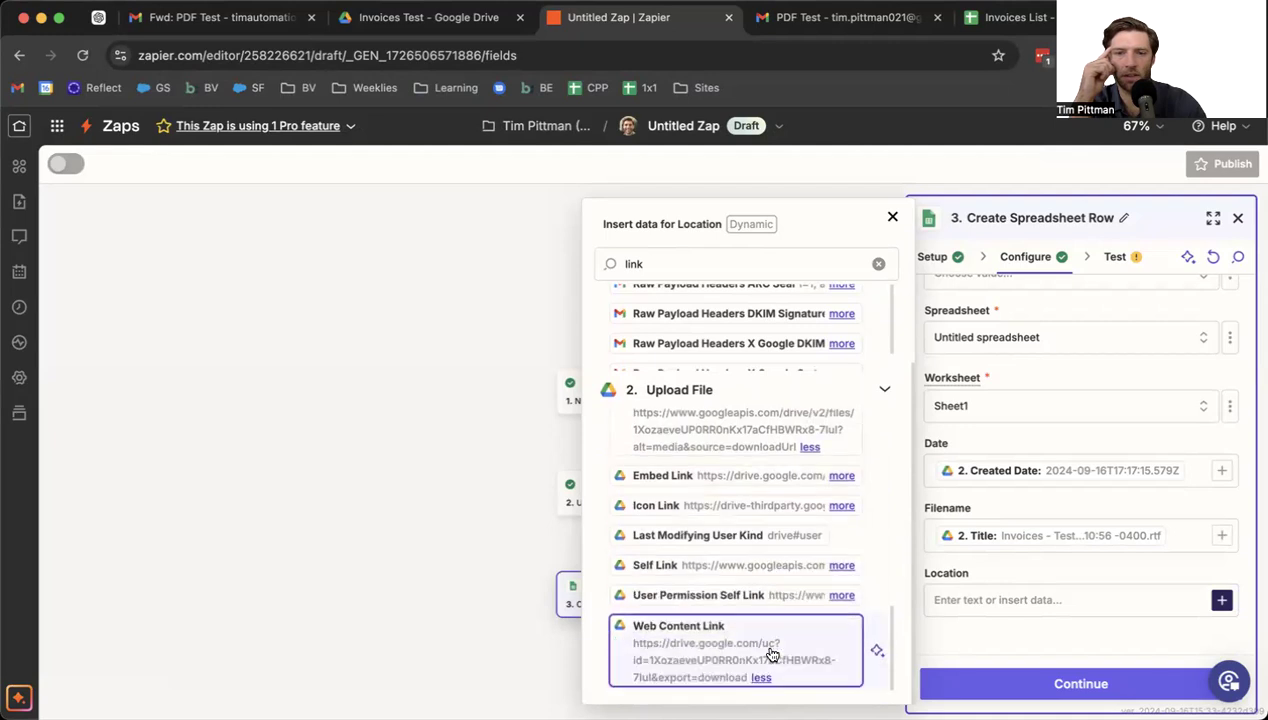
left_click_drag(641, 648, 747, 683)
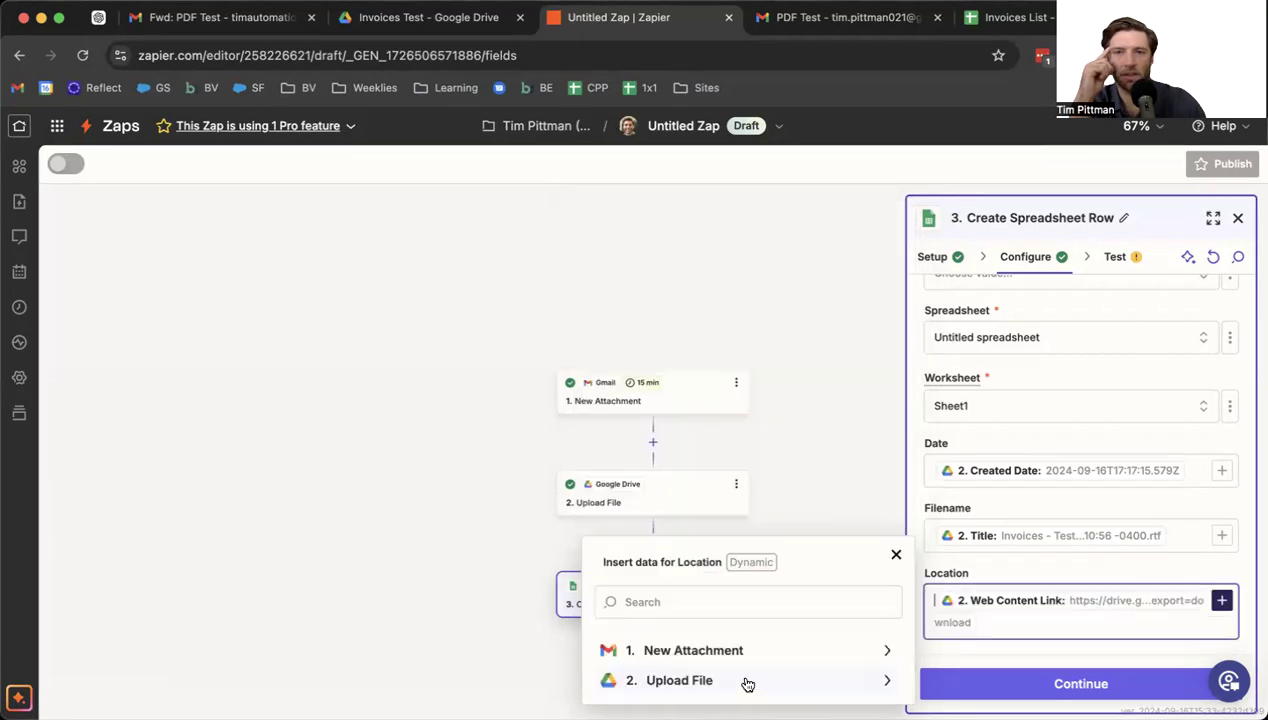
key("super+t")
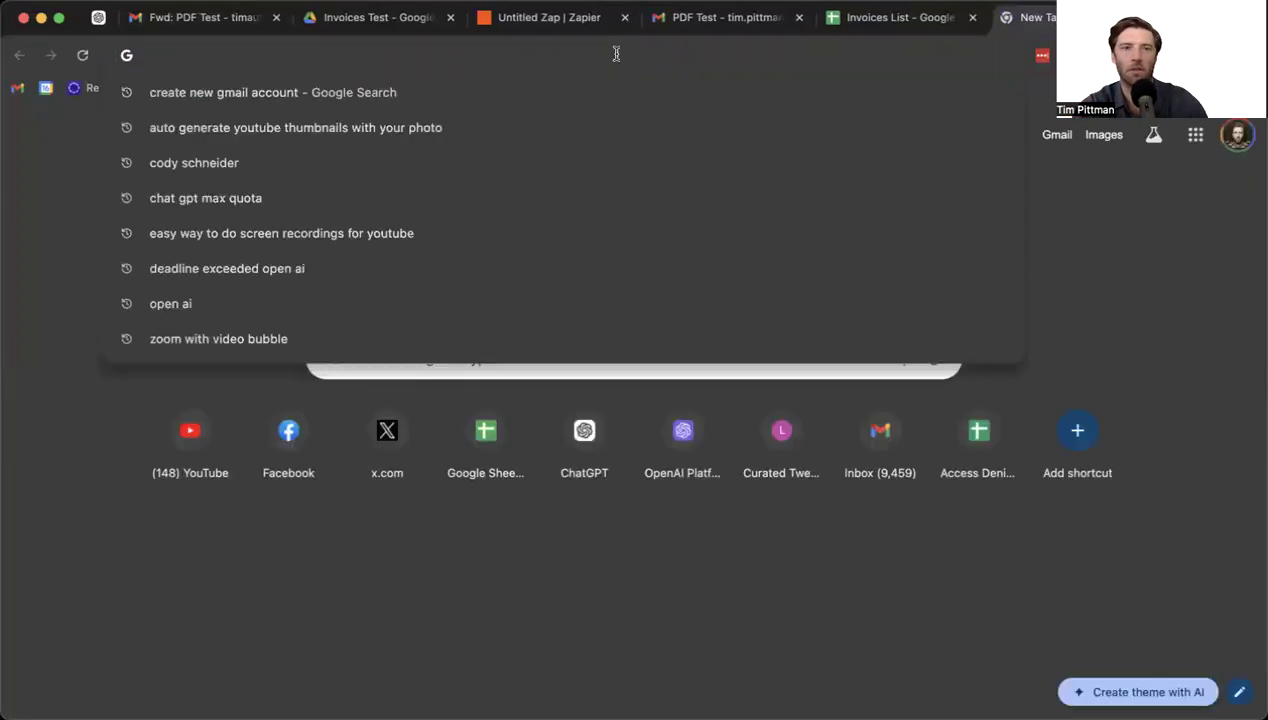
left_click(485, 17)
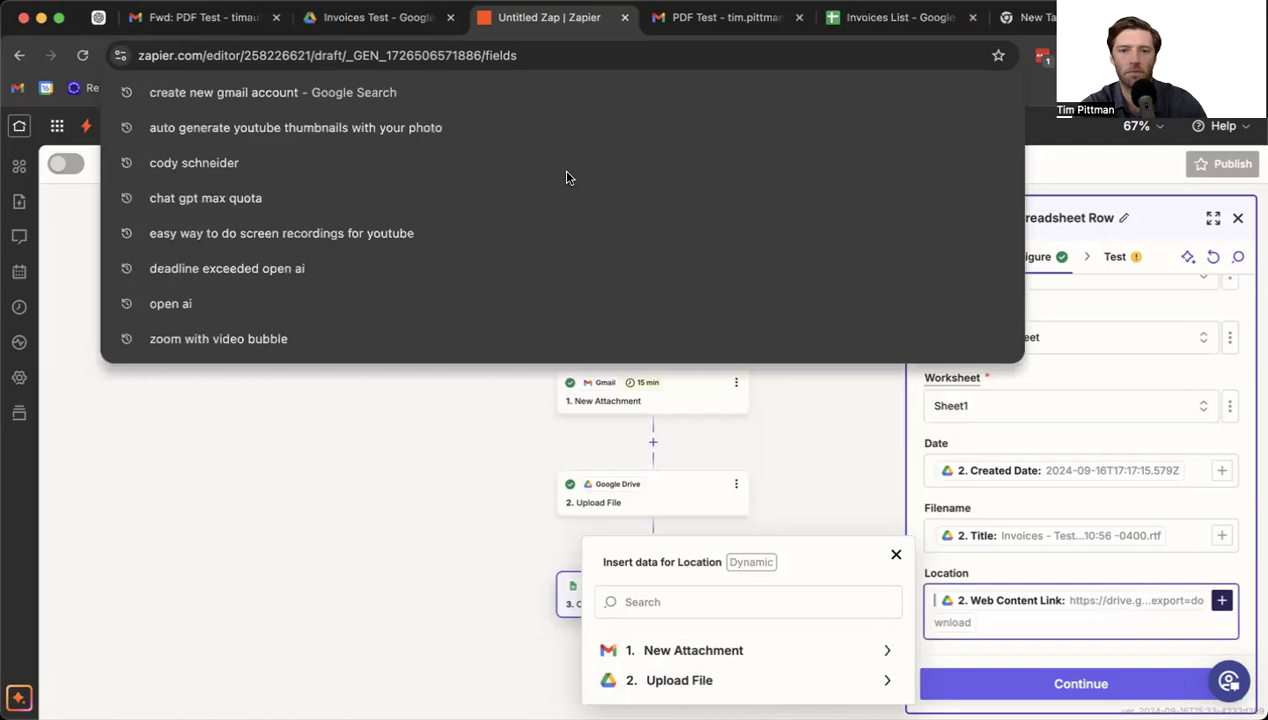
left_click(638, 601)
type("f")
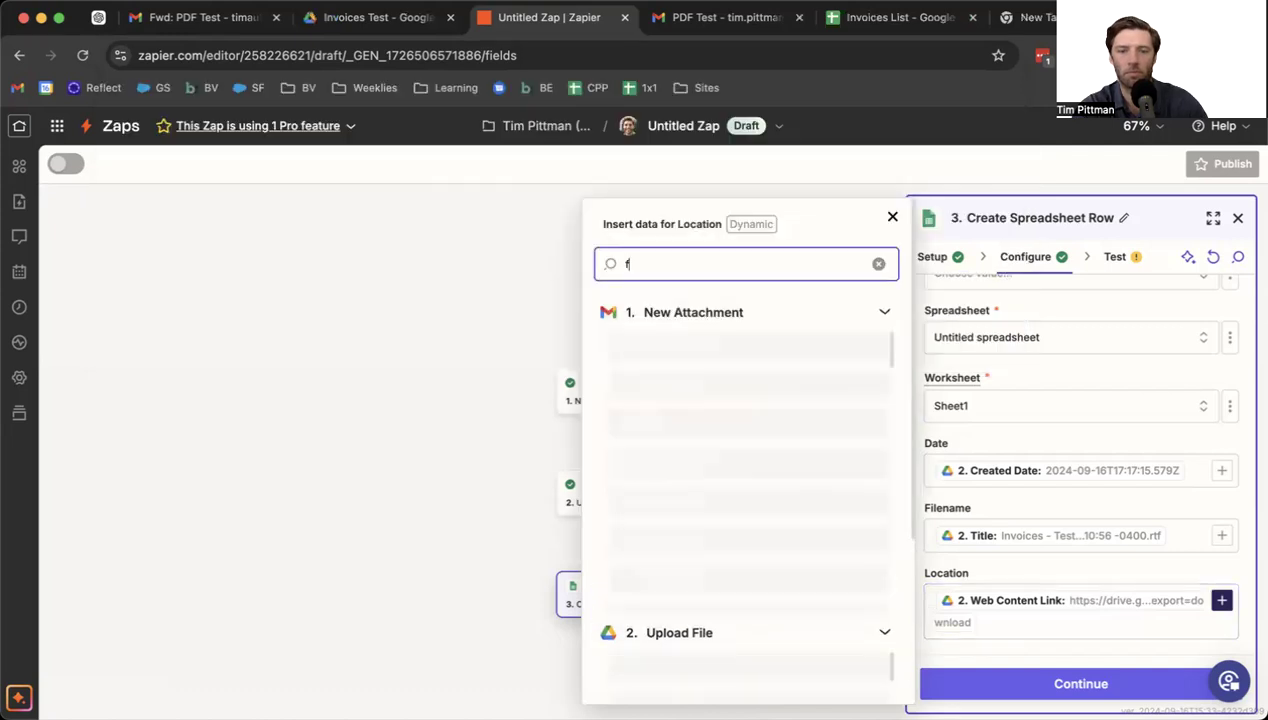
type("ile")
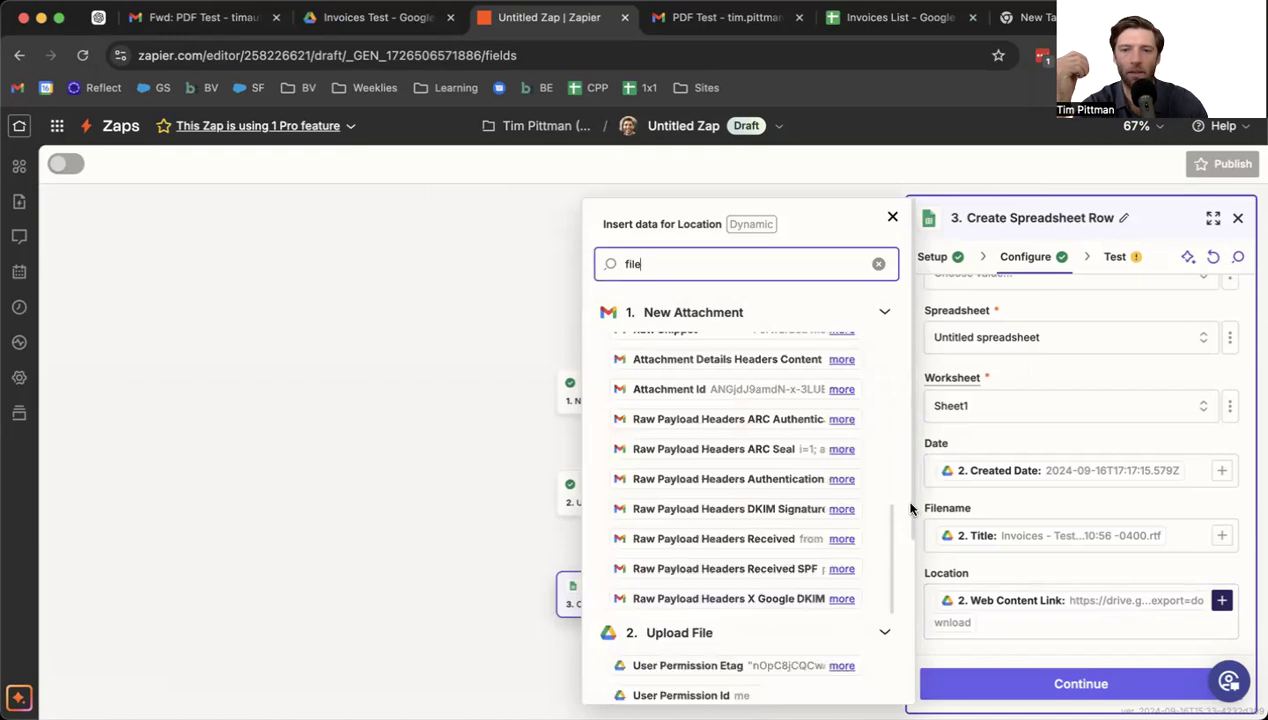
scroll(642, 594, "down", 5)
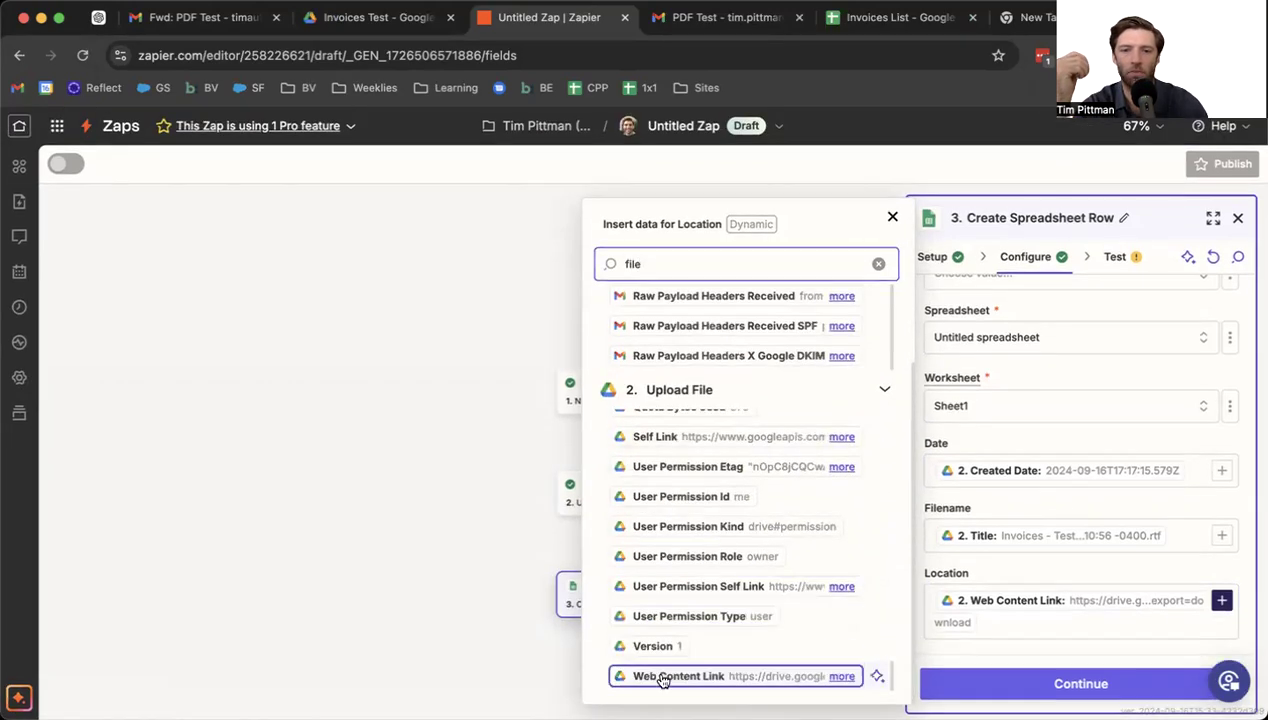
left_click(662, 677)
key("BackSpace")
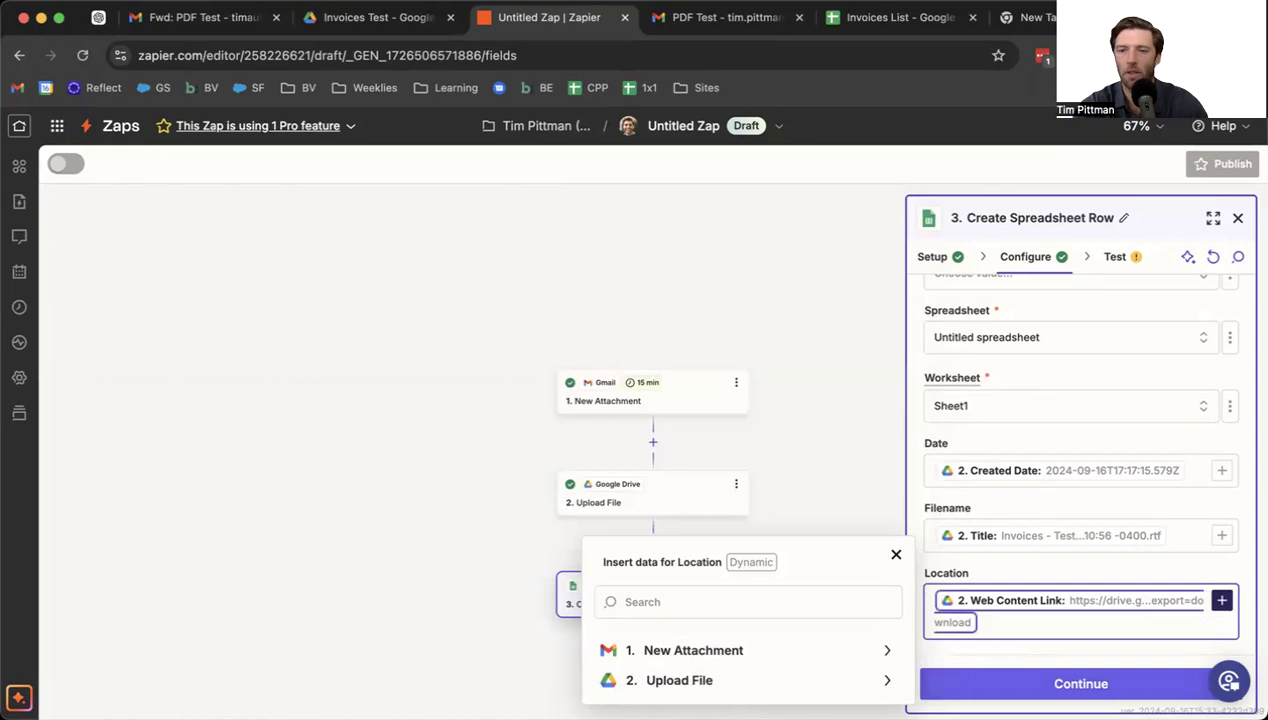
- Continue to the Create Spreadsheet Row test, review the data to send, and run the test
left_click(1013, 682)
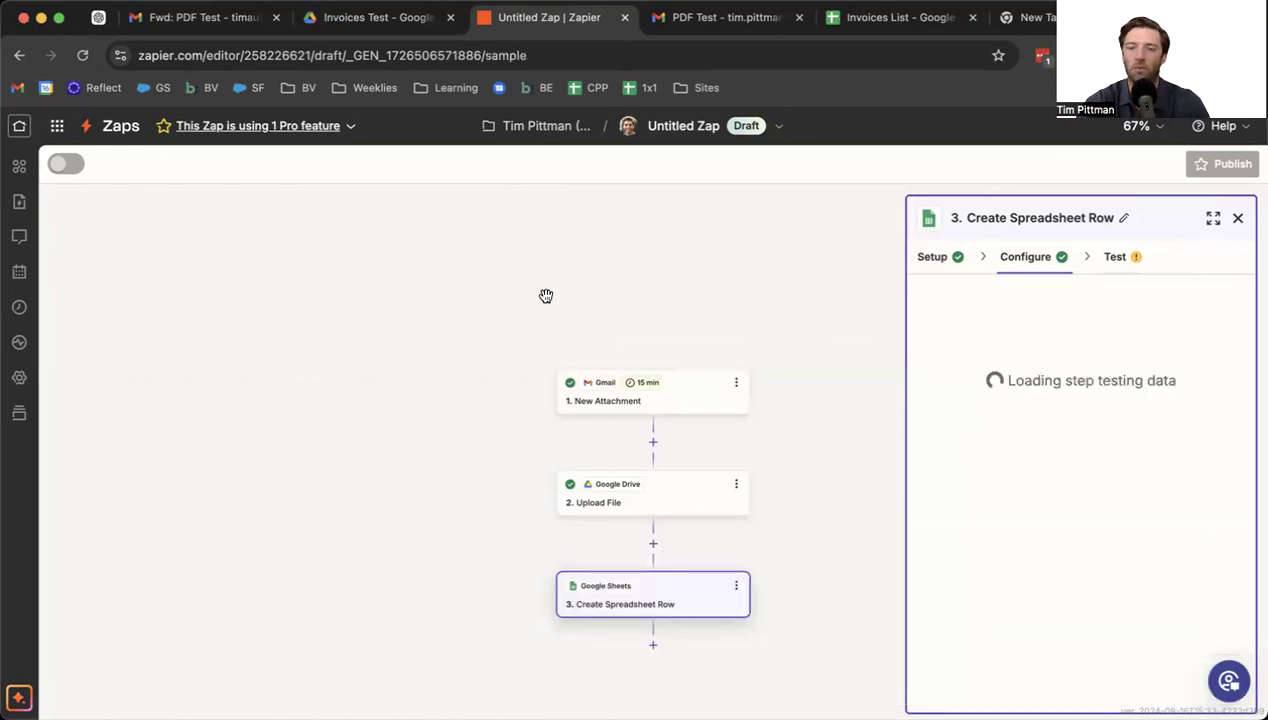
scroll(1010, 545, "down", 2)
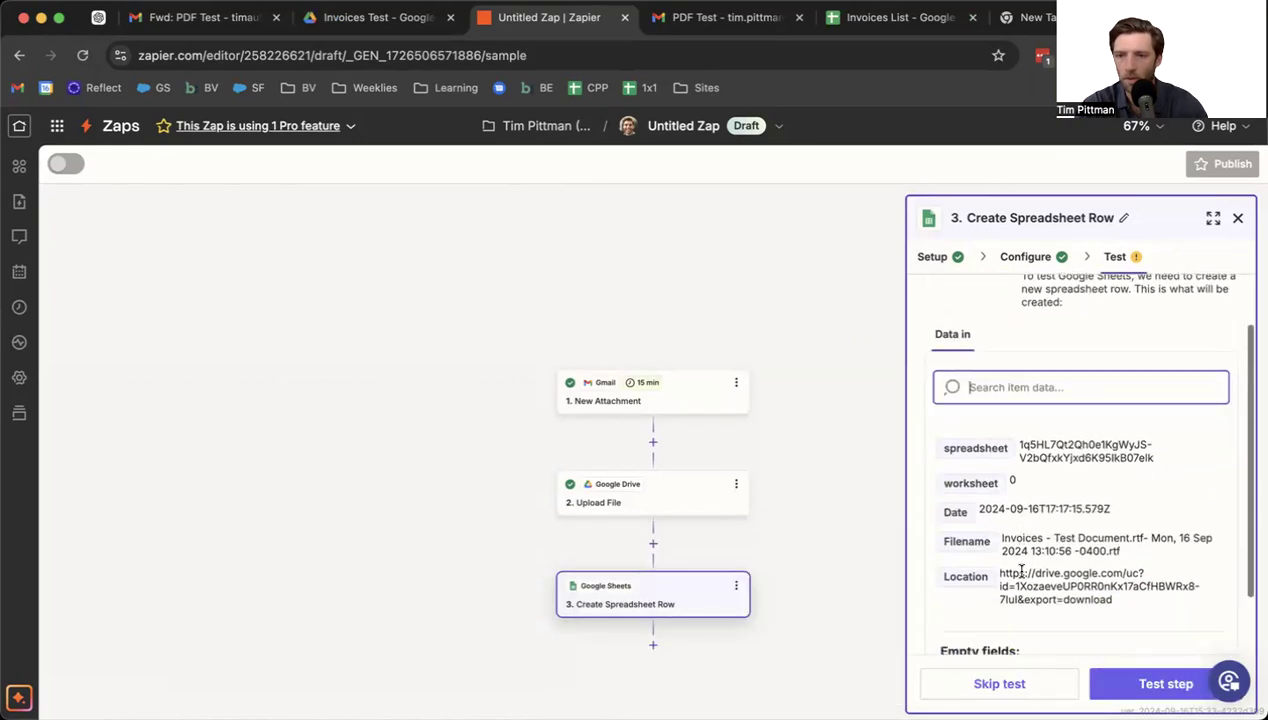
left_click(1109, 686)
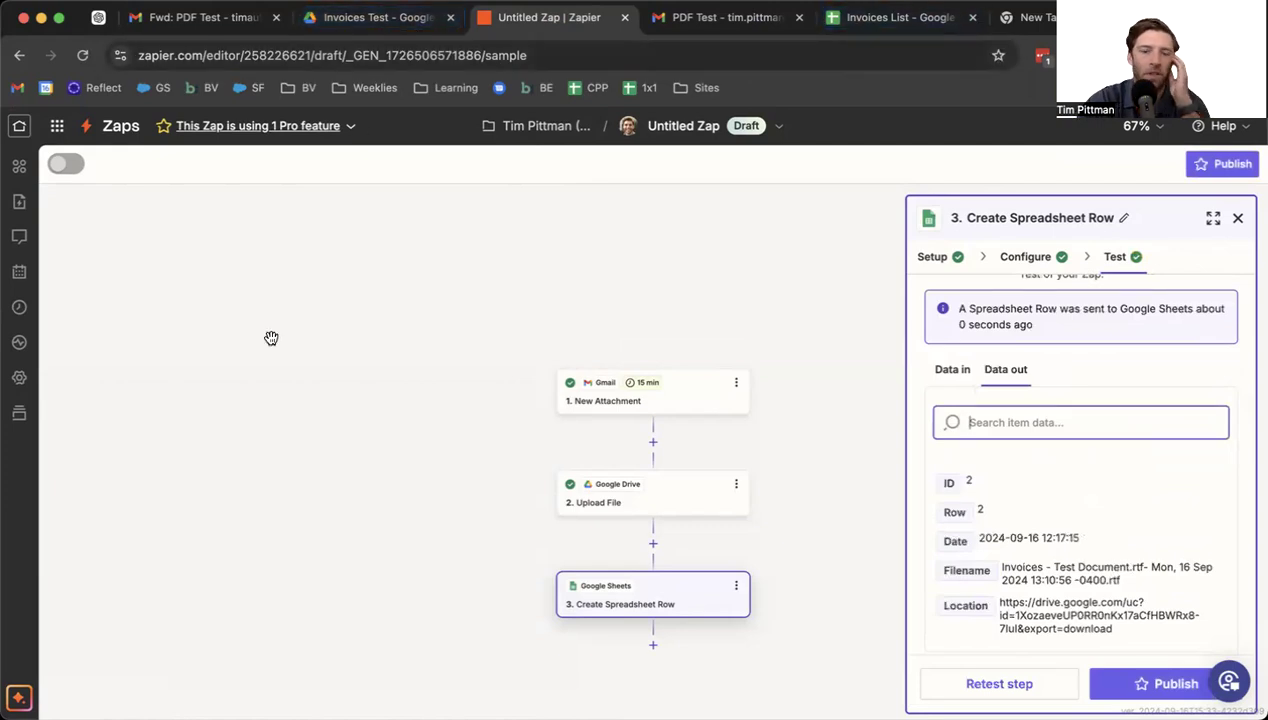
- Switch to the Invoices List spreadsheet in Google Sheets and widen the Filename column
left_click(850, 17)
left_click(264, 413)
left_click_drag(213, 243, 408, 243)
- Open the link in the new row's Location cell to check it, and return to the spreadsheet
left_click(453, 281)
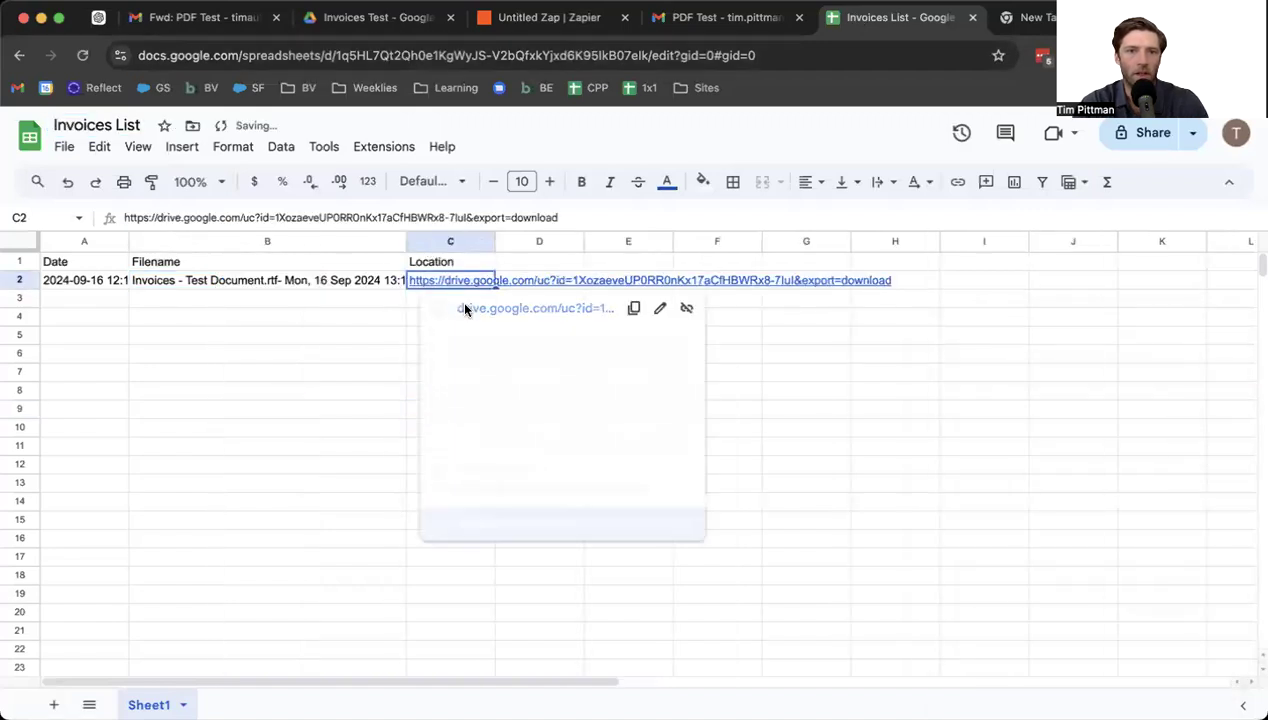
left_click(466, 309)
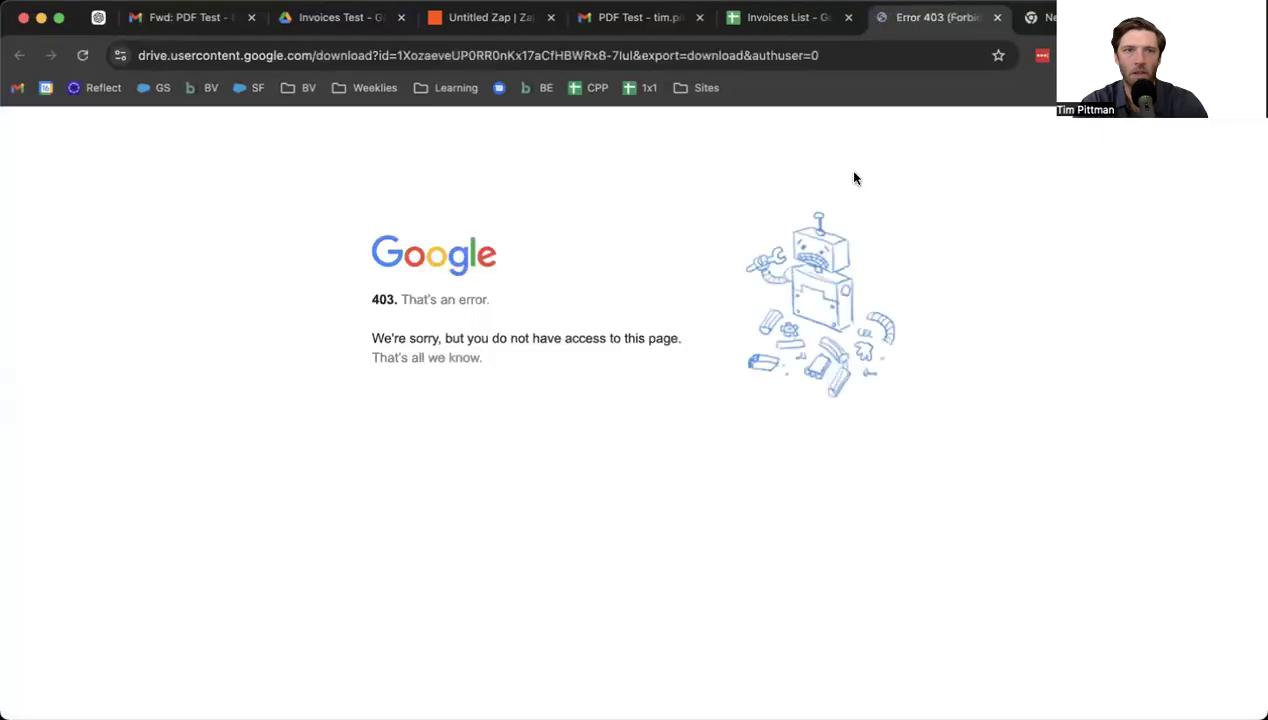
left_click(800, 22)
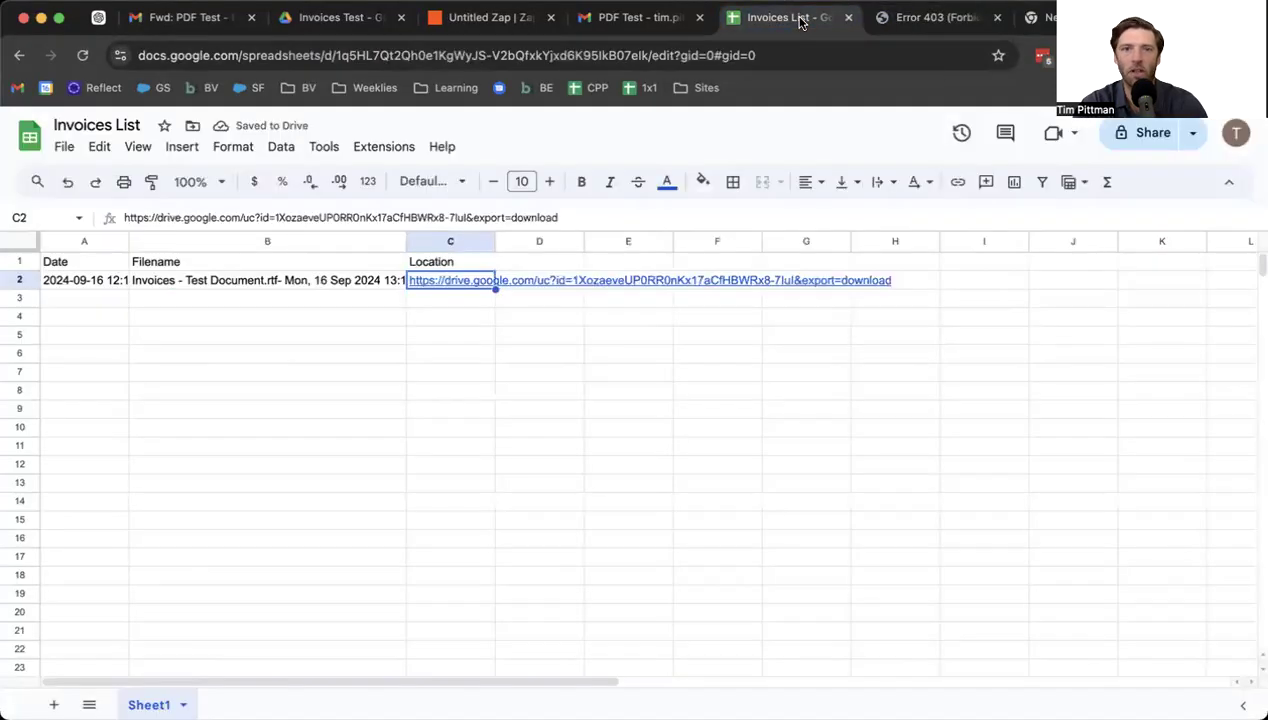
left_click(388, 429)
- Switch to the Invoices Test folder in Google Drive and set the folder's general access to Anyone with the link
left_click(311, 27)
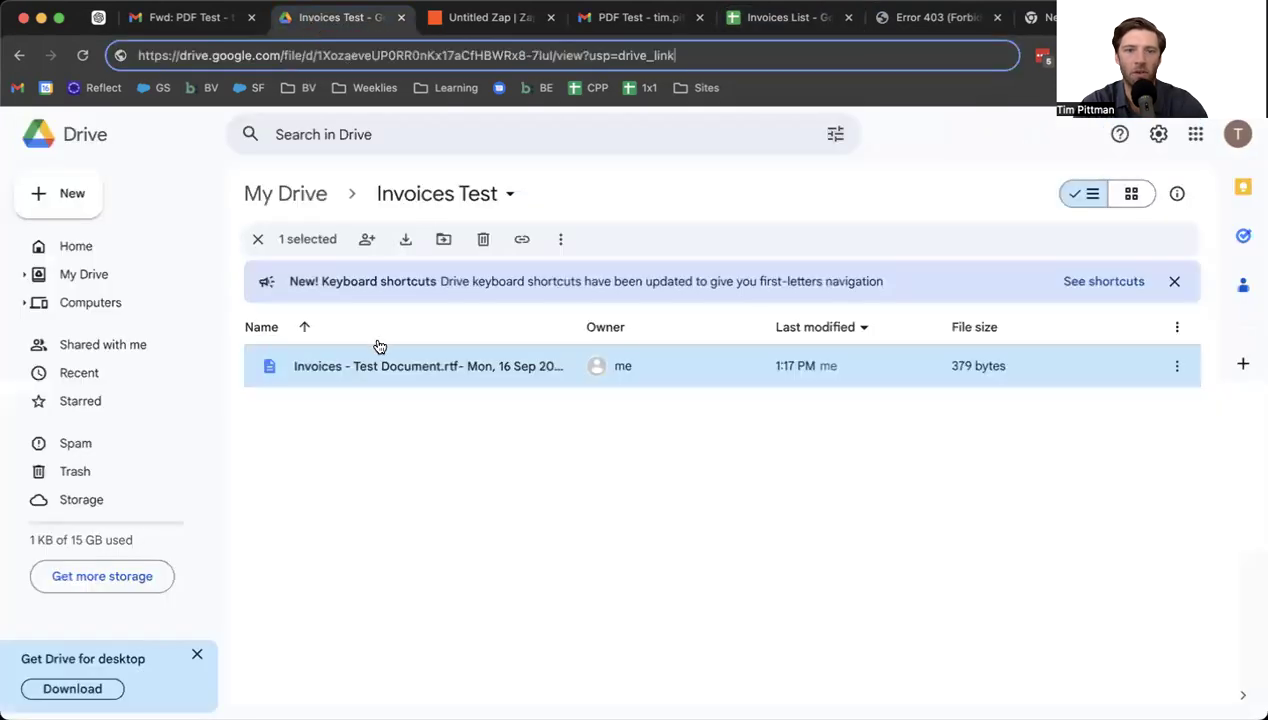
left_click(1177, 366)
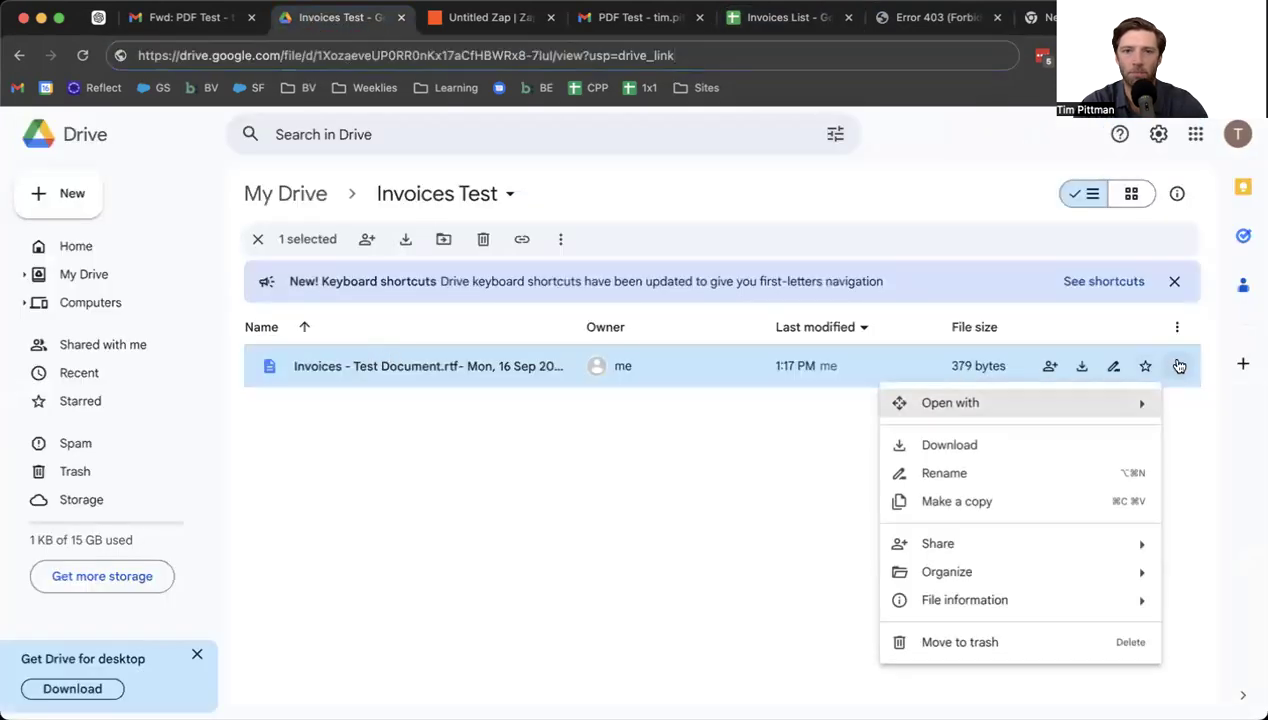
left_click(590, 512)
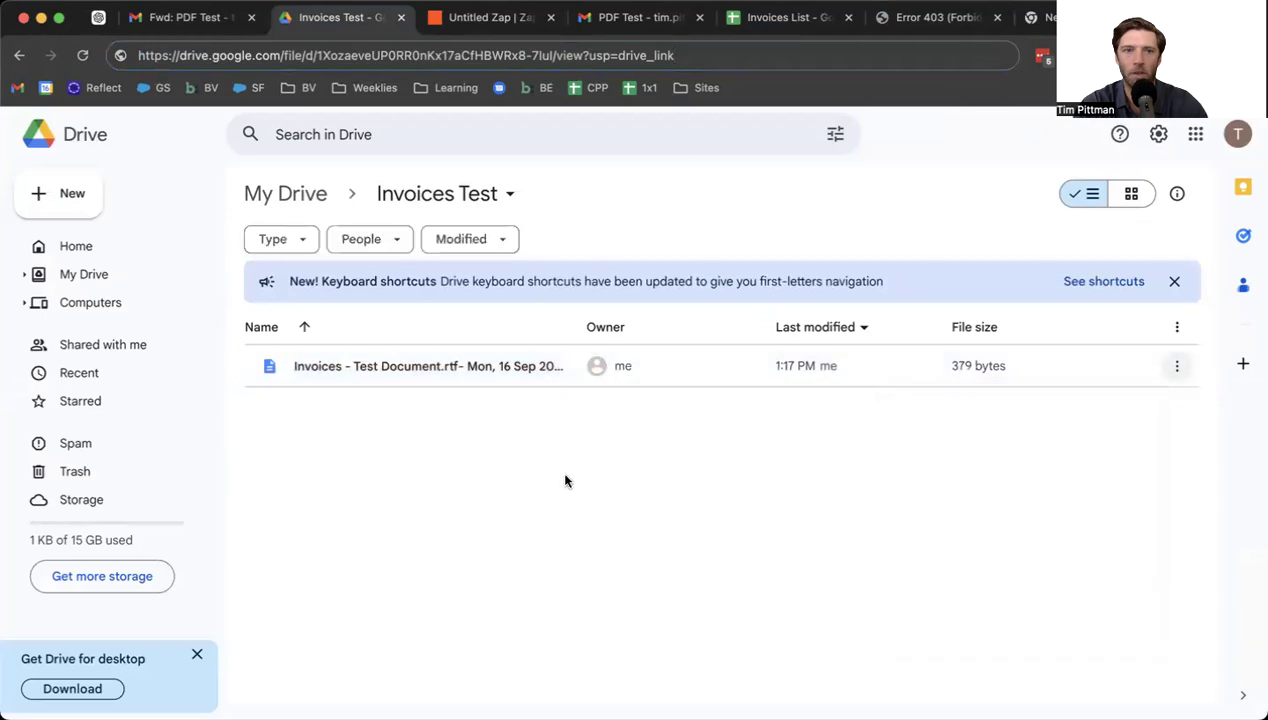
left_click(505, 194)
mouse_move(436, 385)
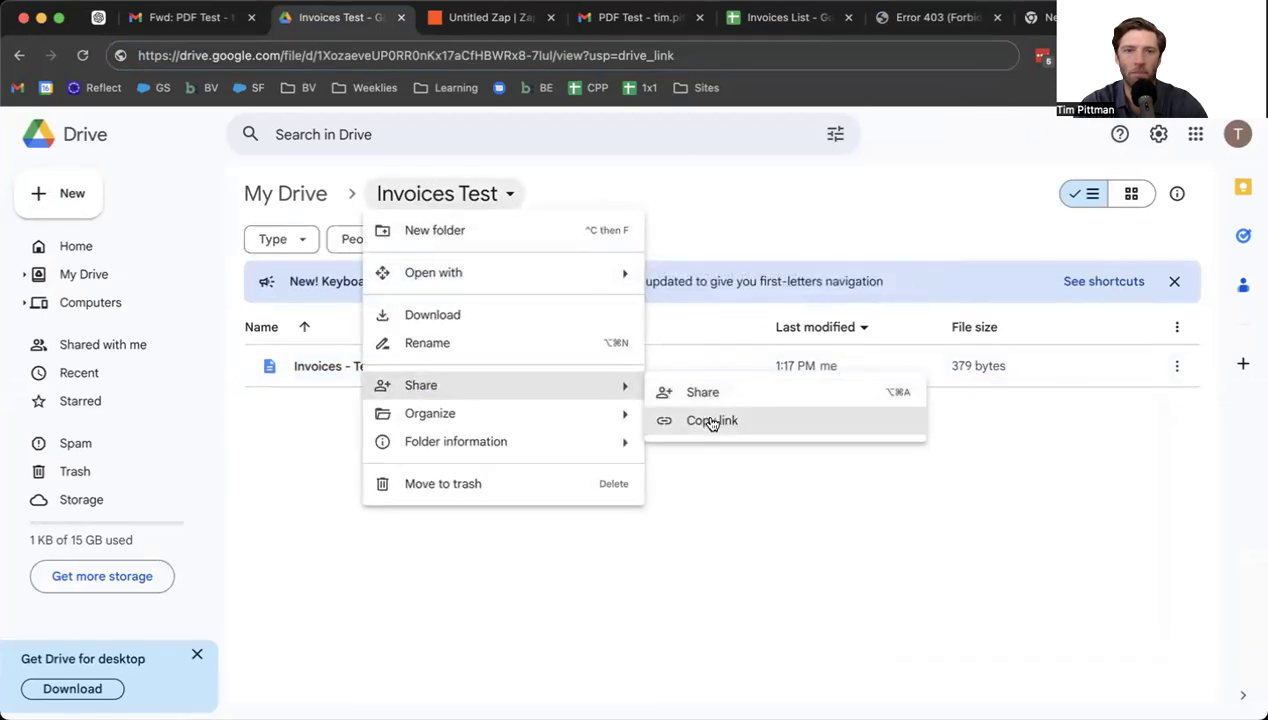
left_click(707, 401)
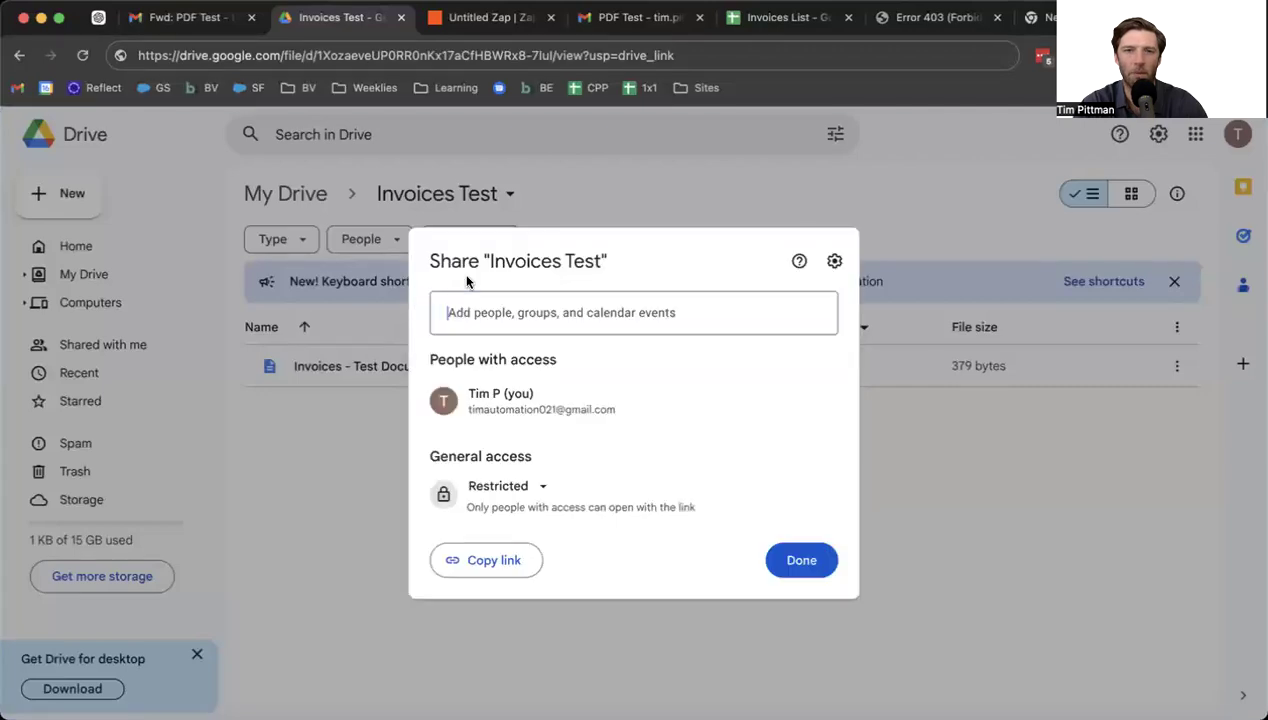
left_click(512, 403)
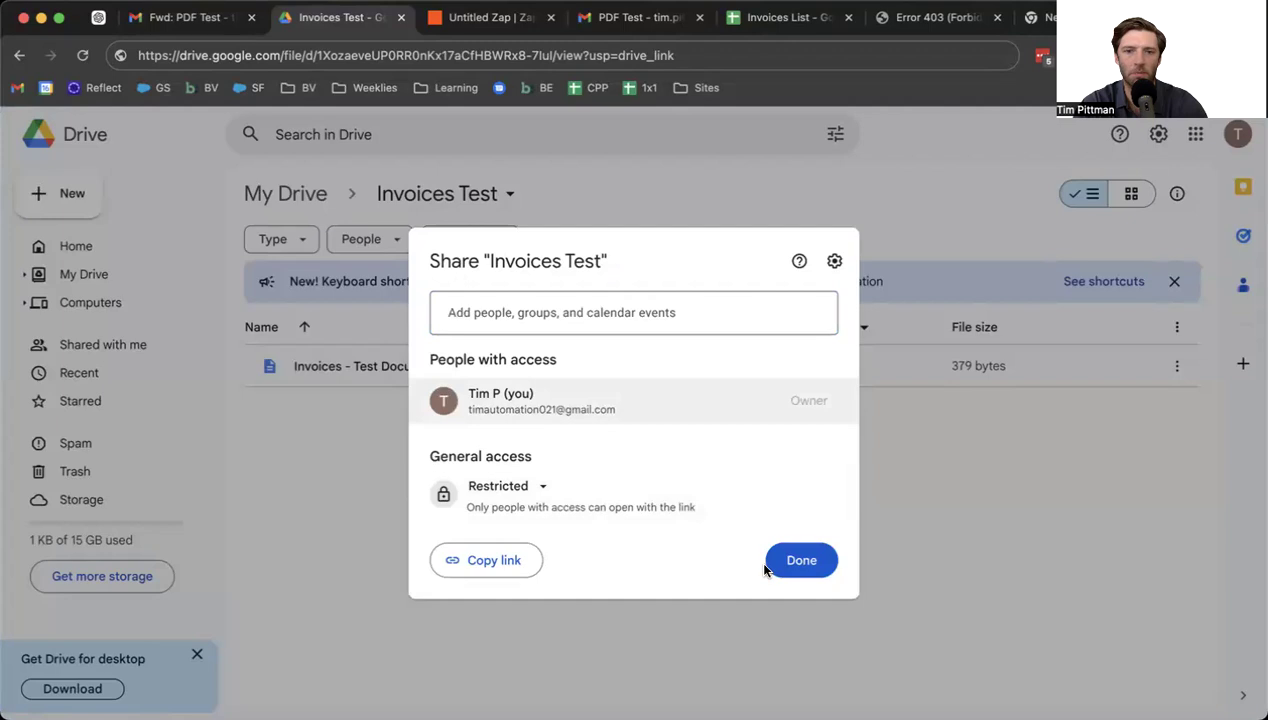
left_click(494, 533)
left_click(538, 569)
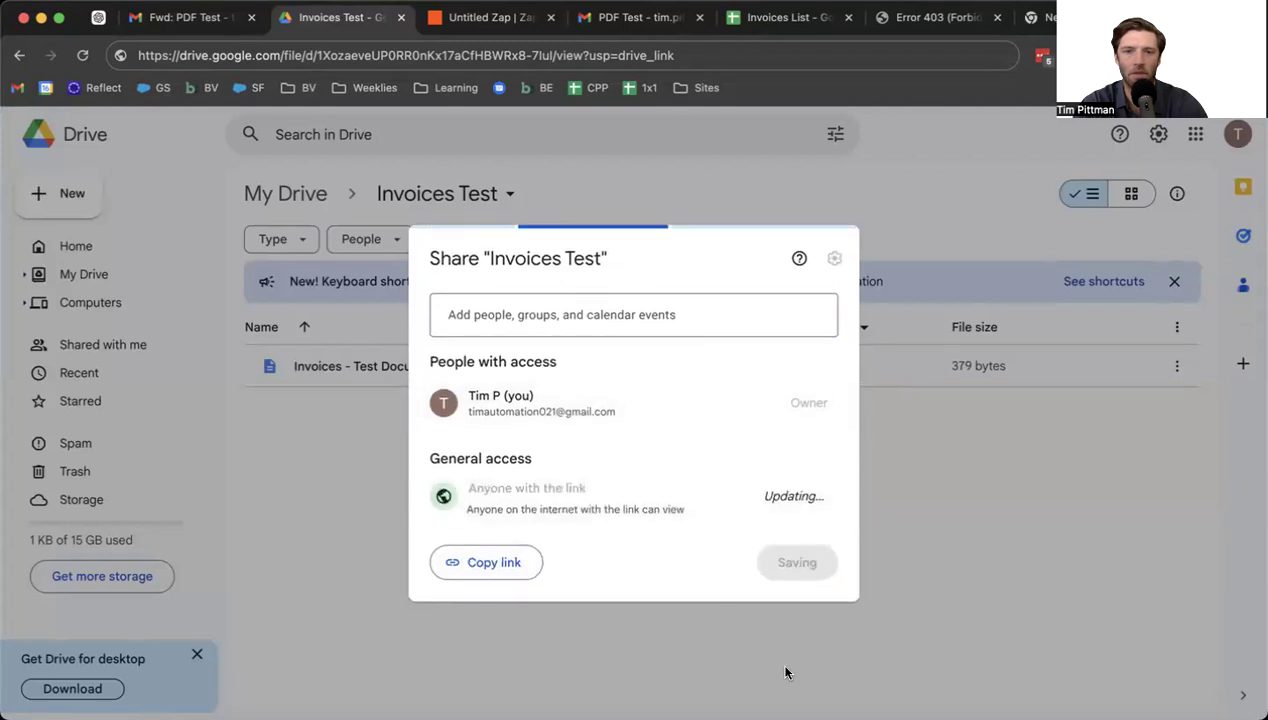
left_click(797, 562)
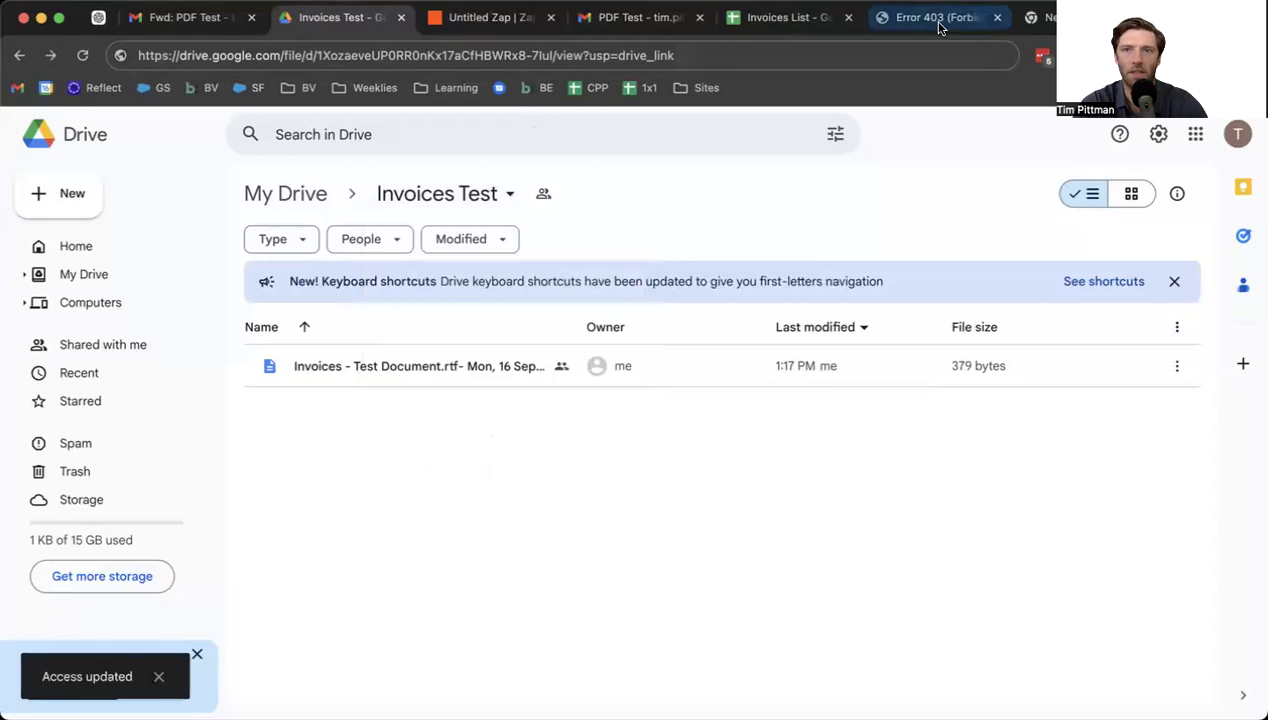
- Reload the page opened from the Location link to check access to the file again
left_click(939, 27)
left_click(82, 55)
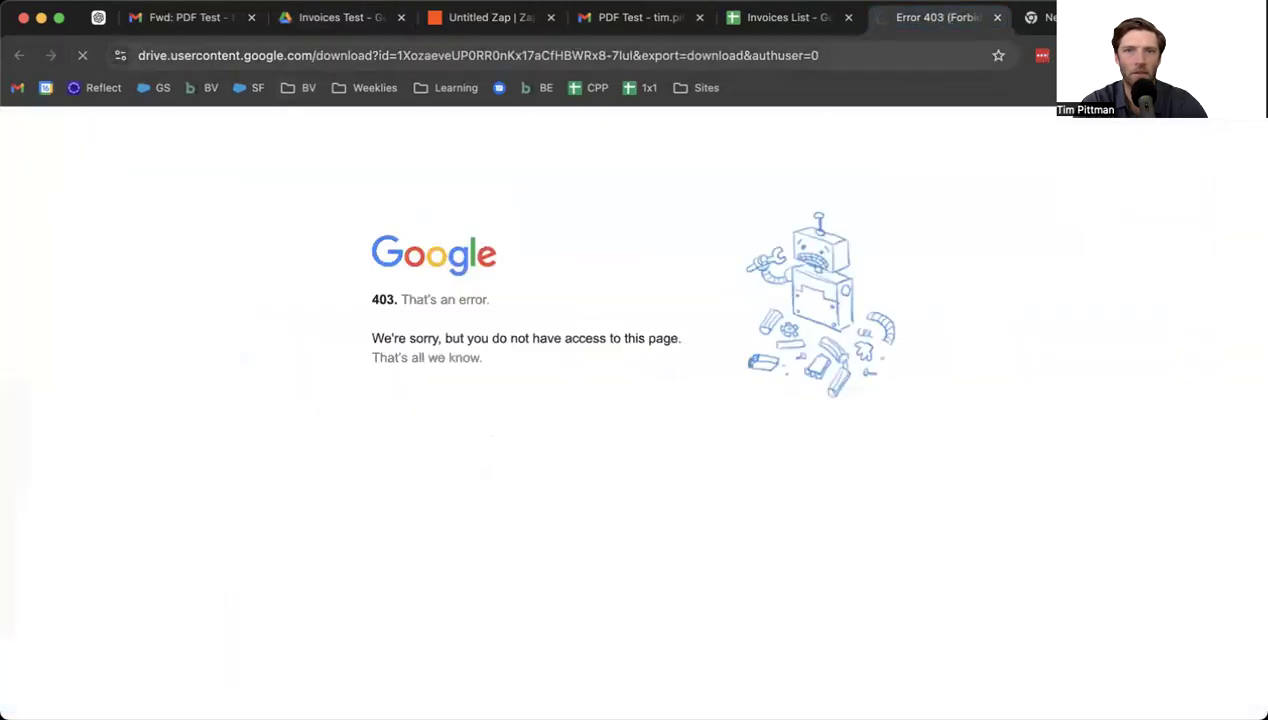
left_click(1043, 18)
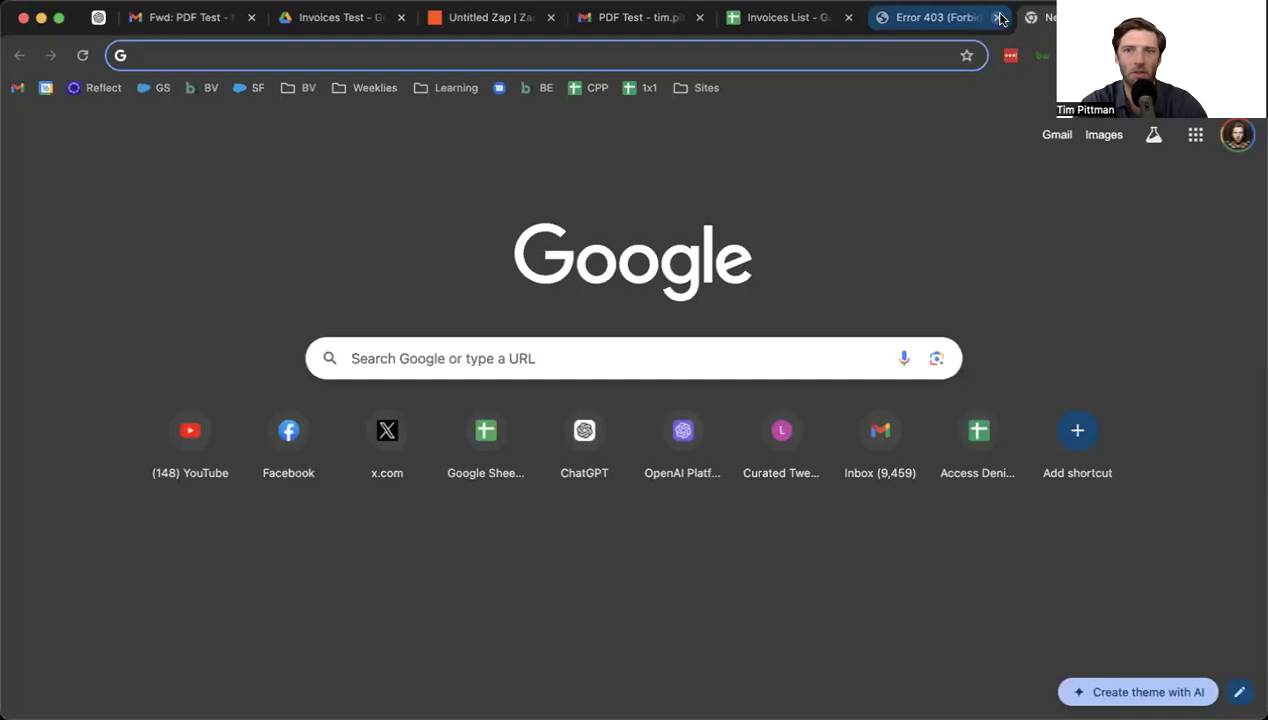
left_click(938, 18)
- Return to the Zap in Zapier and review the Location value in the Create Spreadsheet Row test output
left_click(305, 17)
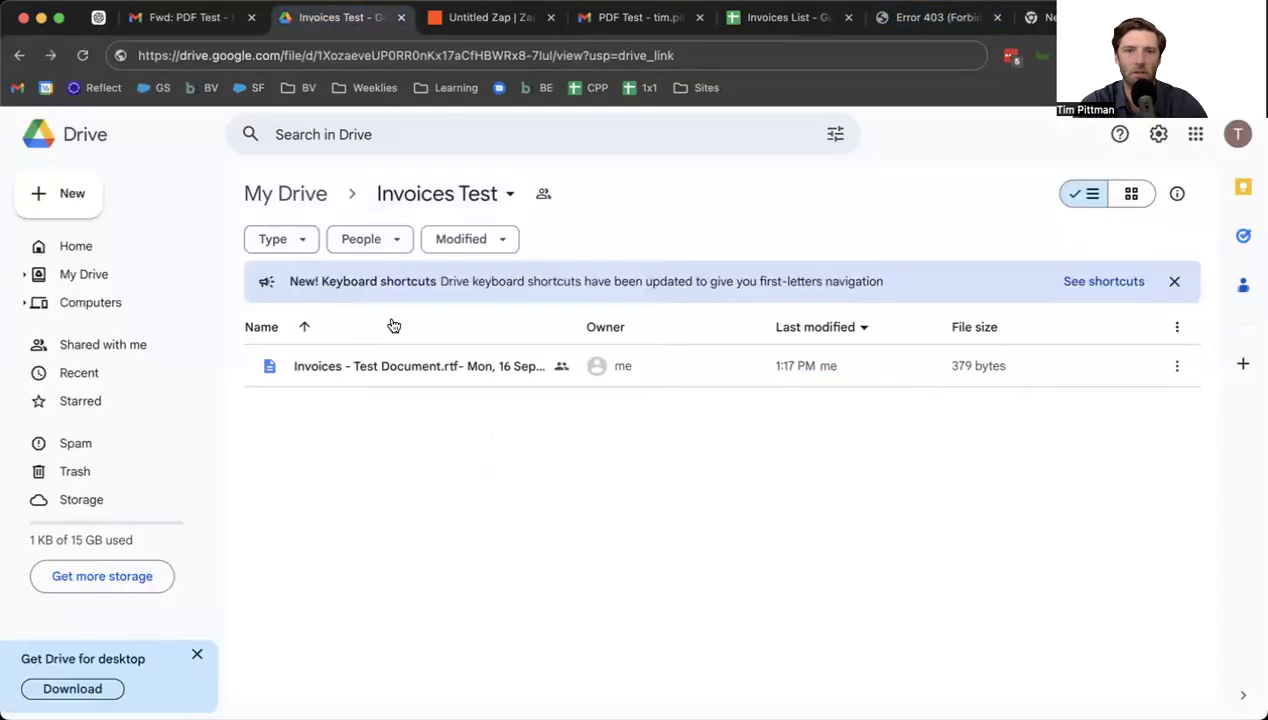
left_click(462, 24)
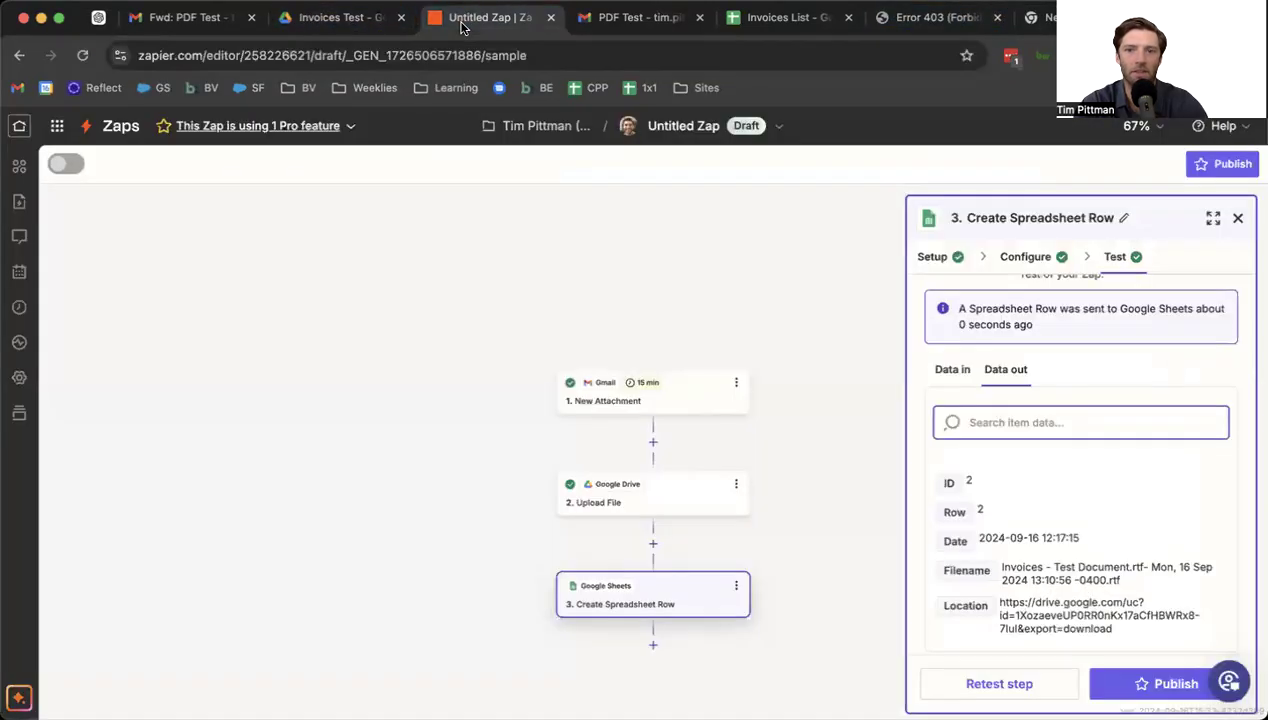
scroll(1044, 594, "down", 1)
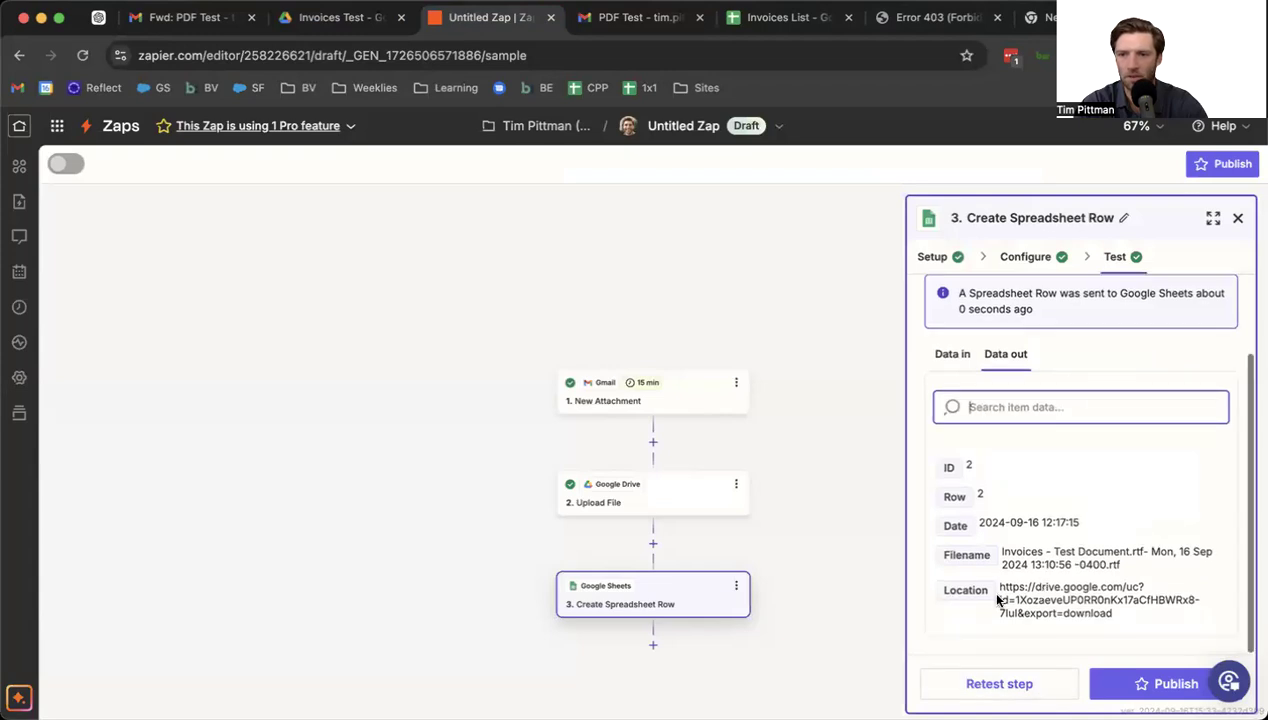
- Reopen the Create Spreadsheet Row configuration and remove Web Content Link from the Location field
left_click(1003, 585)
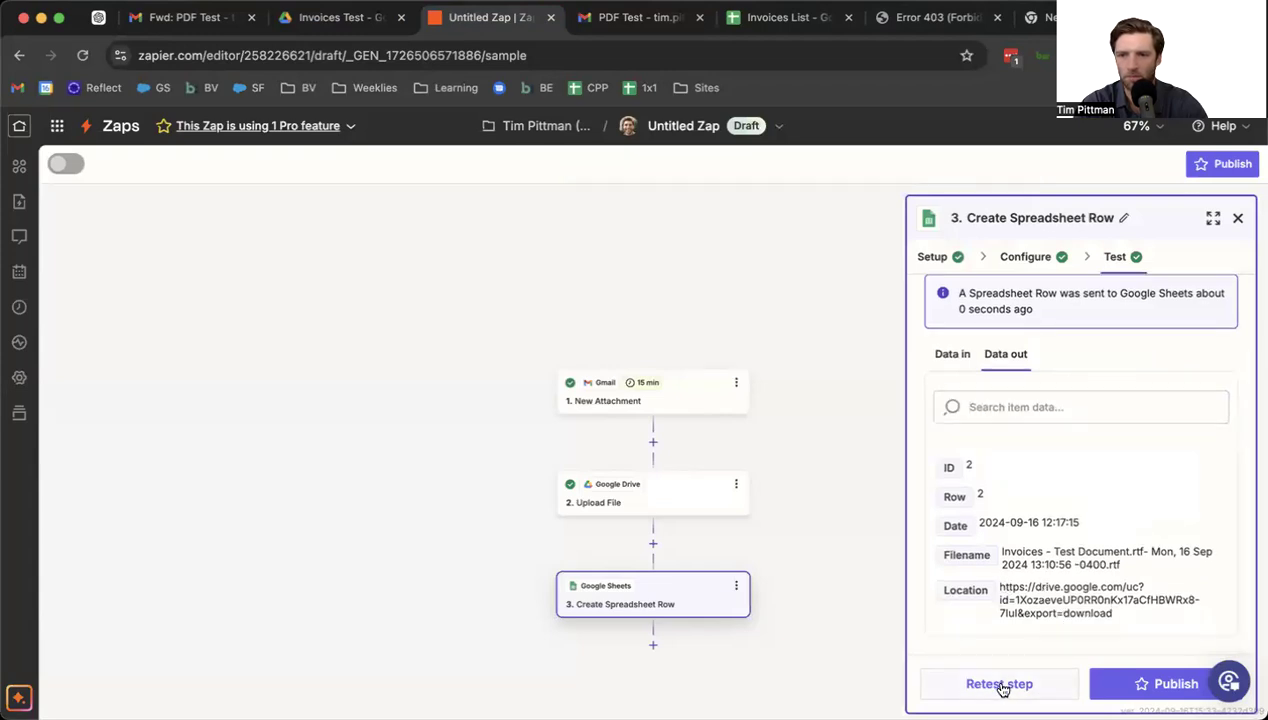
left_click(1021, 257)
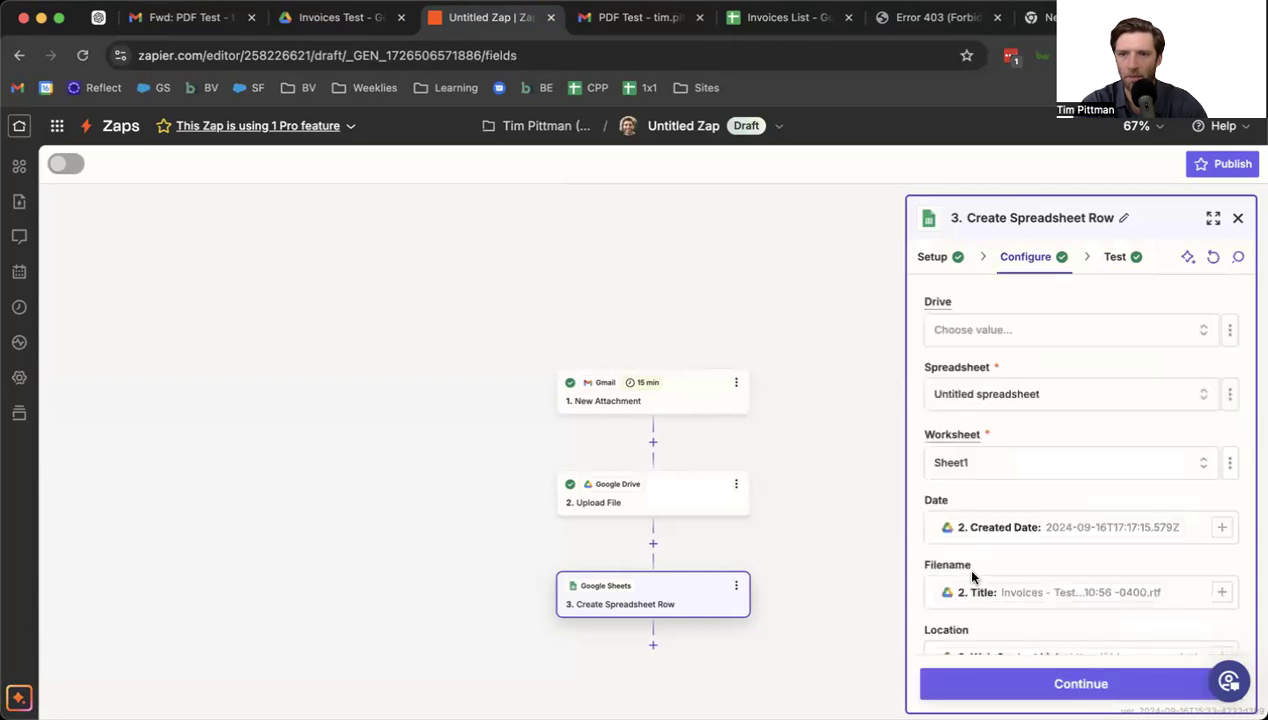
scroll(1021, 528, "down", 2)
left_click(1053, 592)
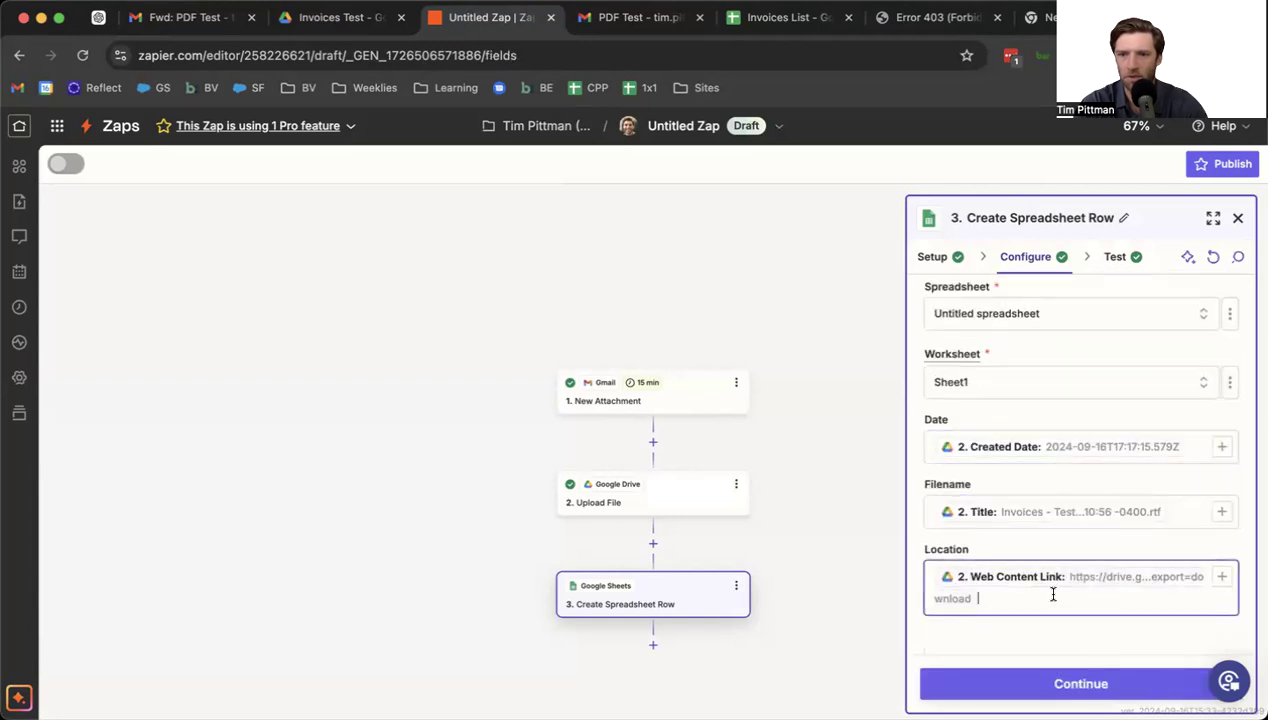
key("BackSpace")
- Search the insertable data for "link" and map Location to Parents Parent Link from the Upload File step
left_click(1221, 598)
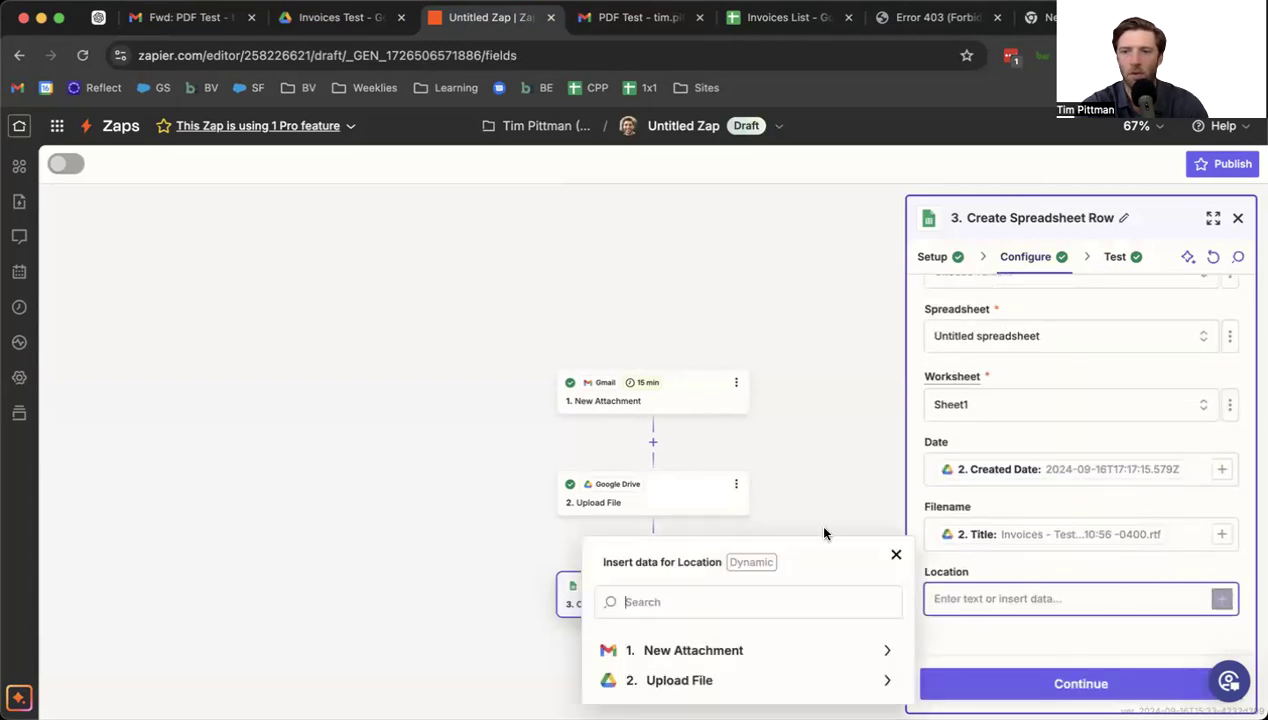
type("link")
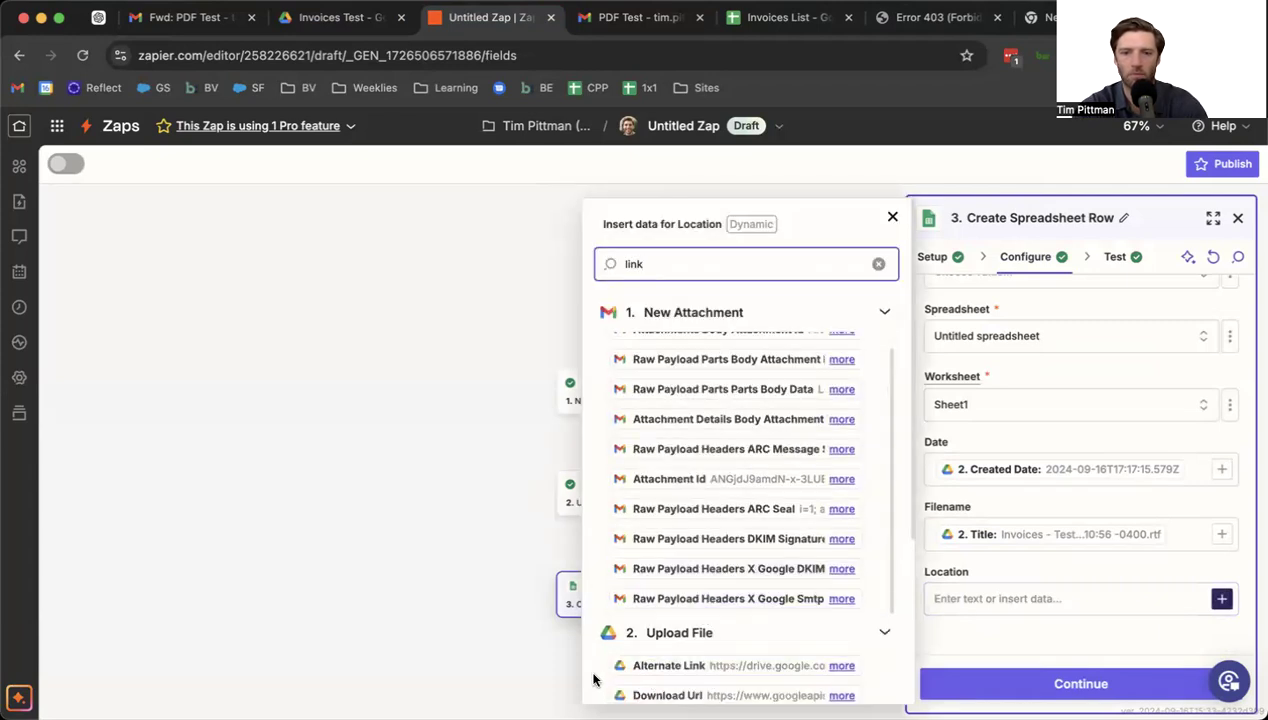
scroll(593, 679, "down", 3)
scroll(593, 679, "down", 2)
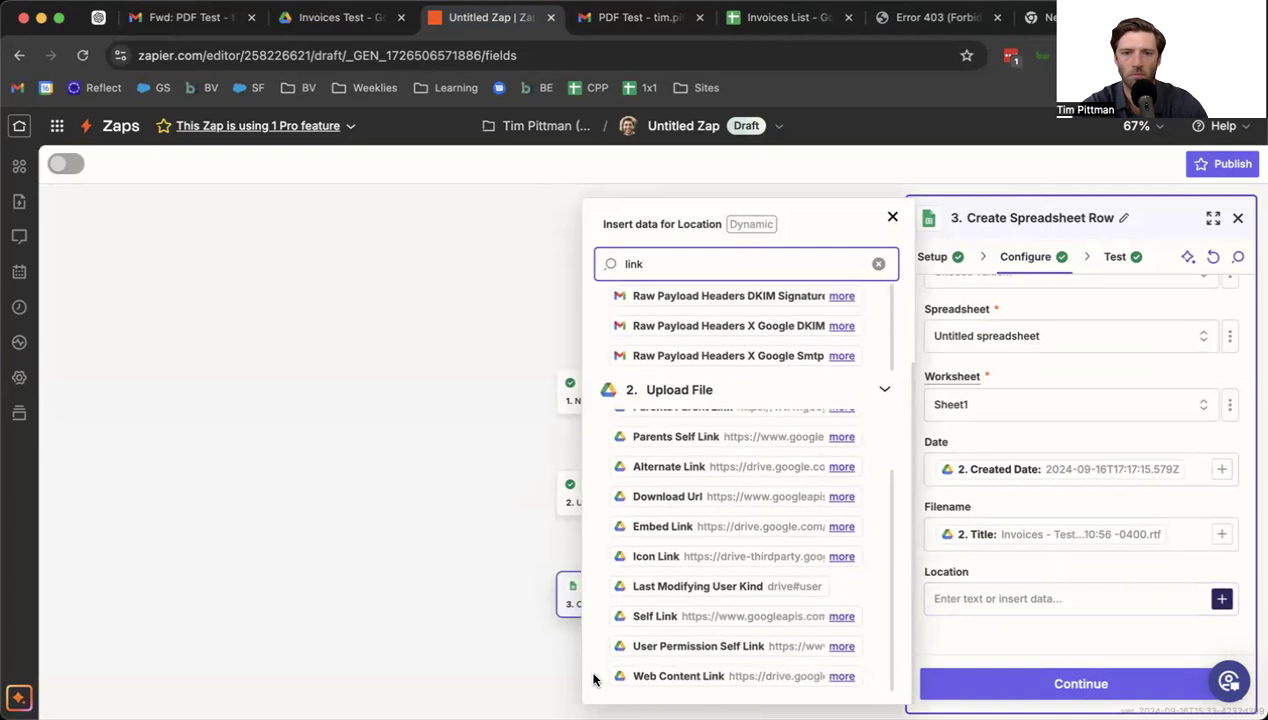
scroll(756, 655, "up", 1)
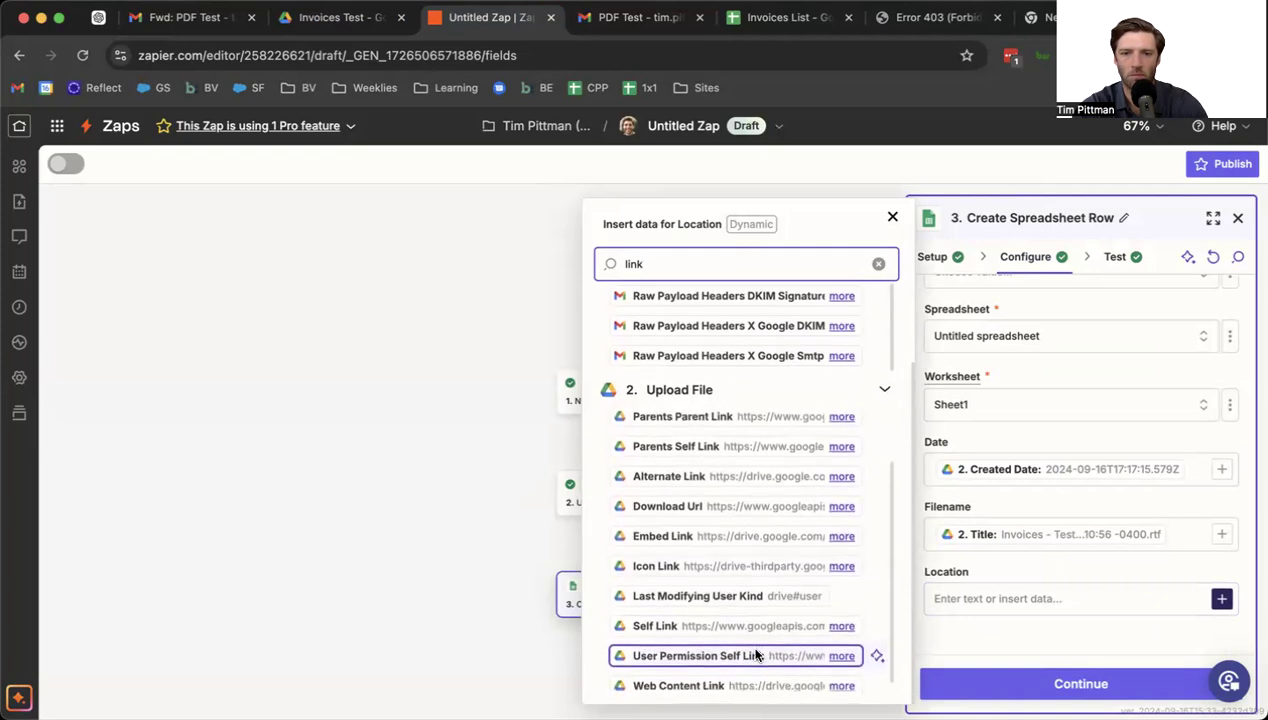
scroll(666, 660, "up", 2)
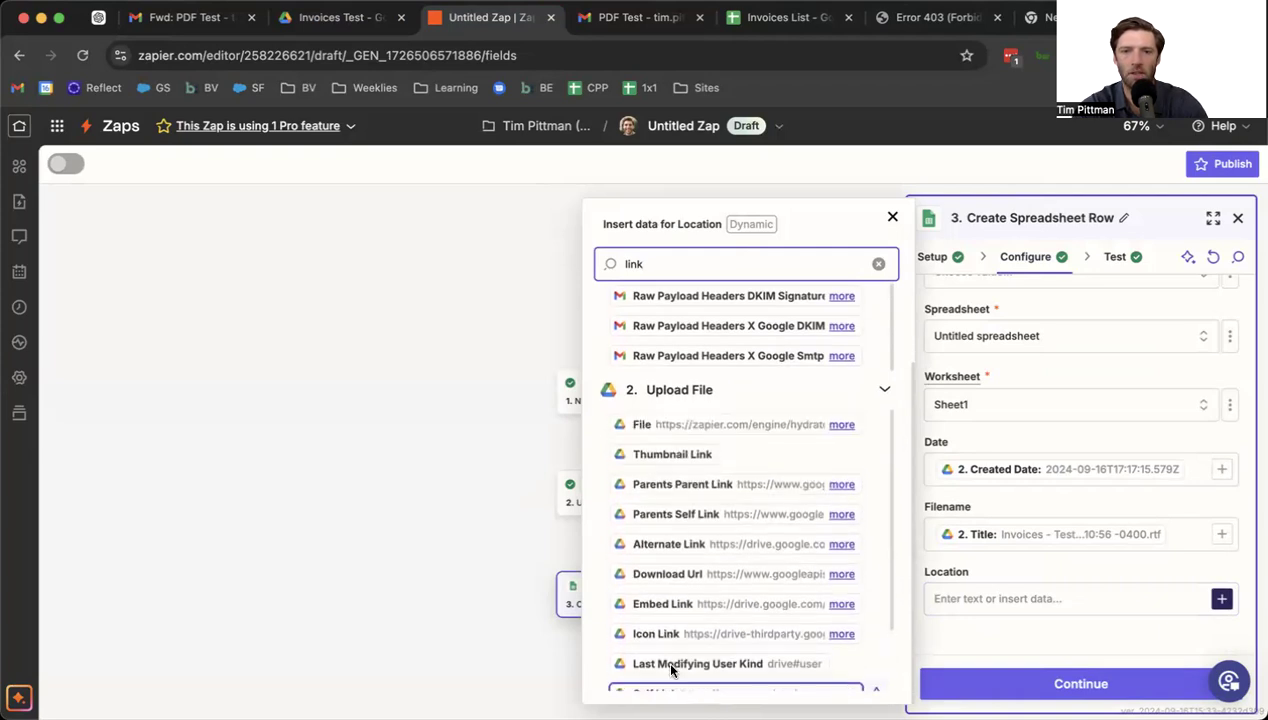
scroll(740, 553, "up", 2)
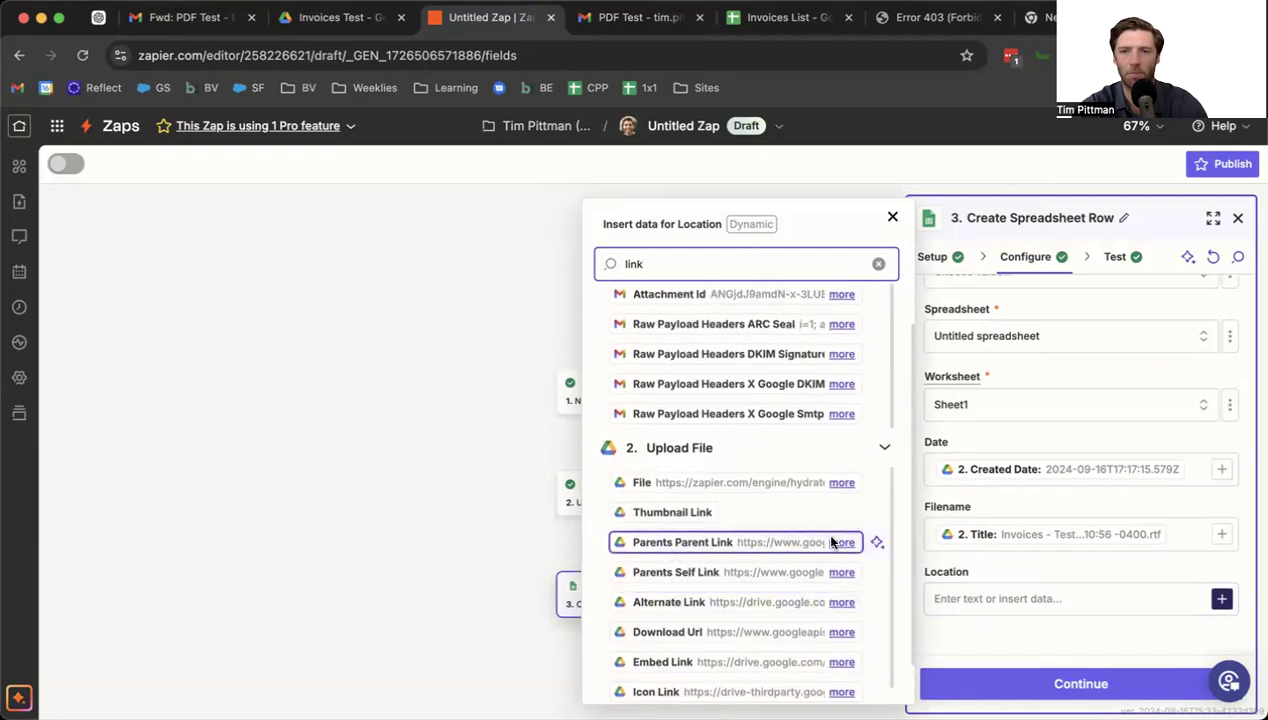
left_click(686, 545)
- Continue to the test stage and retest the Create Spreadsheet Row step, sending another row to the spreadsheet
left_click(1023, 663)
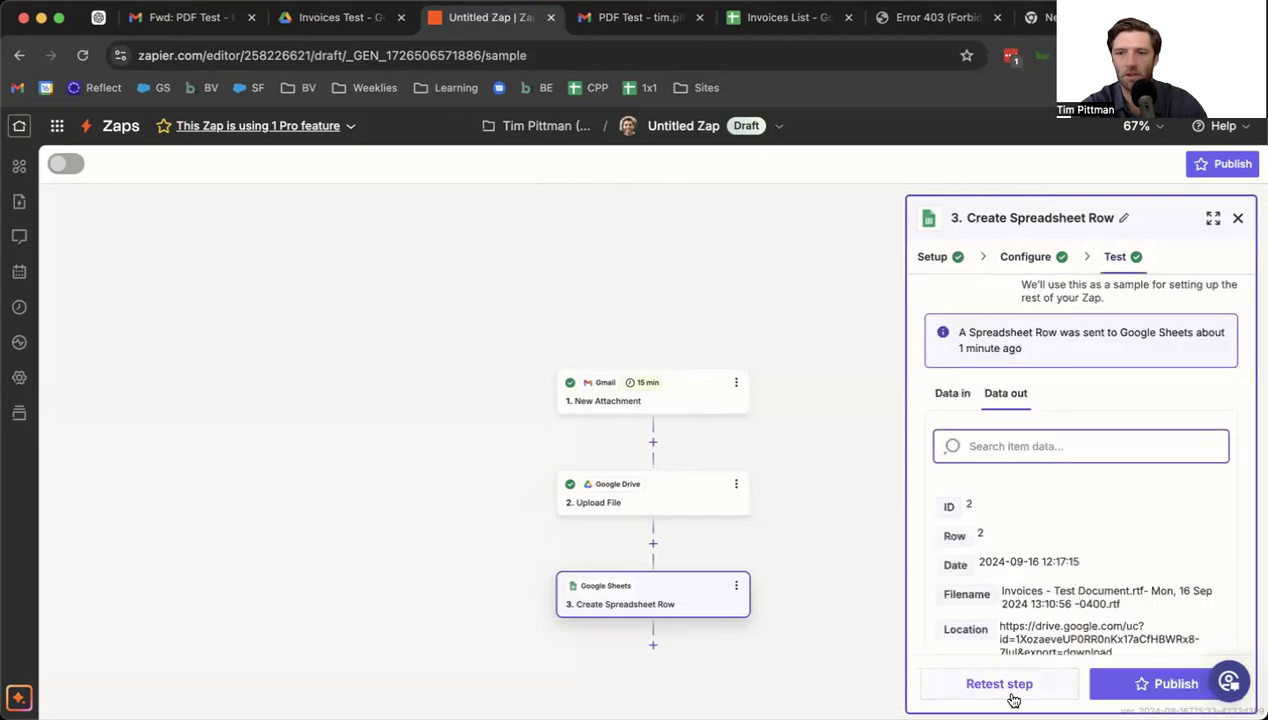
left_click(1013, 698)
scroll(1070, 560, "down", 3)
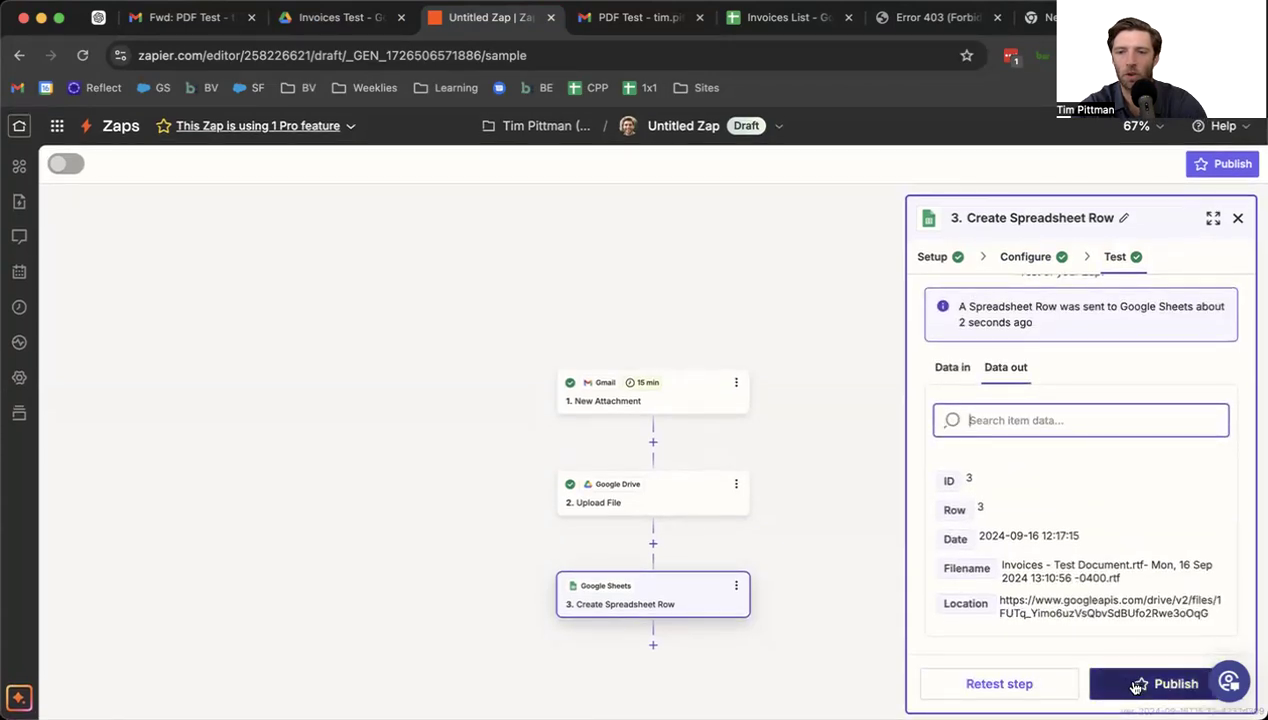
- Switch to the Invoices List spreadsheet, open the link in cell C3 to check it, and close the opened page
left_click(741, 20)
left_click(440, 298)
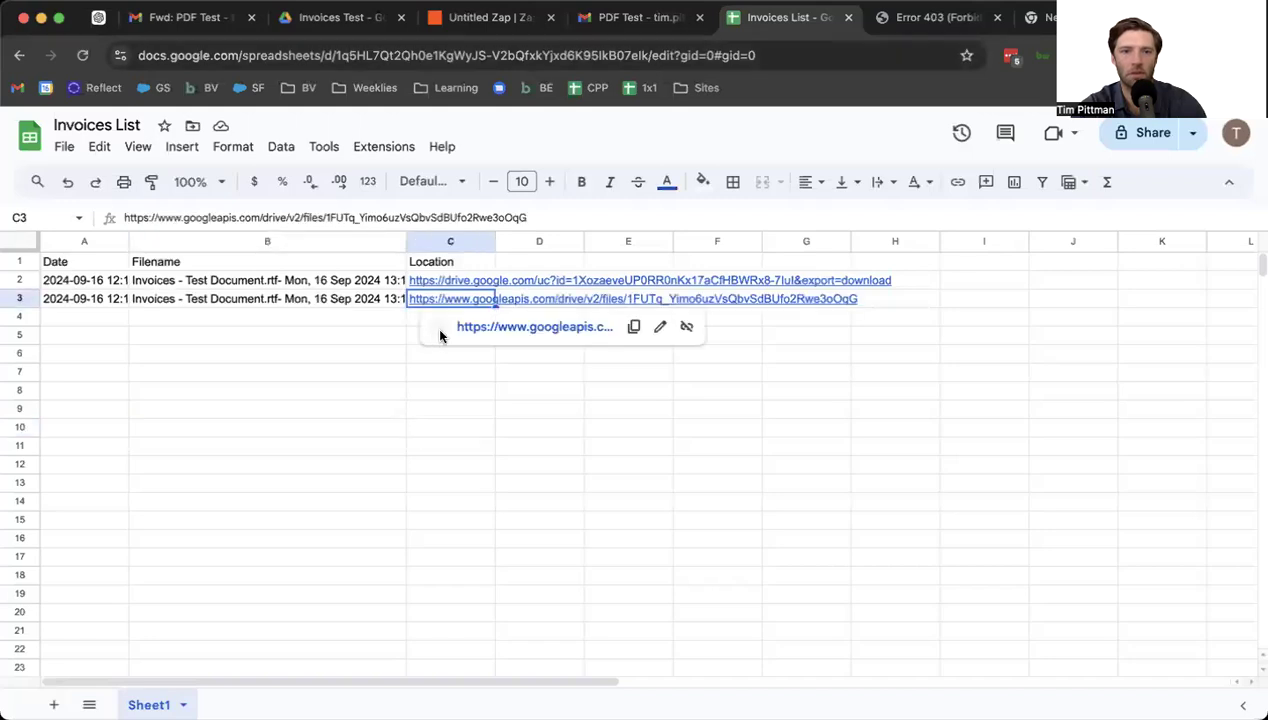
left_click(472, 327)
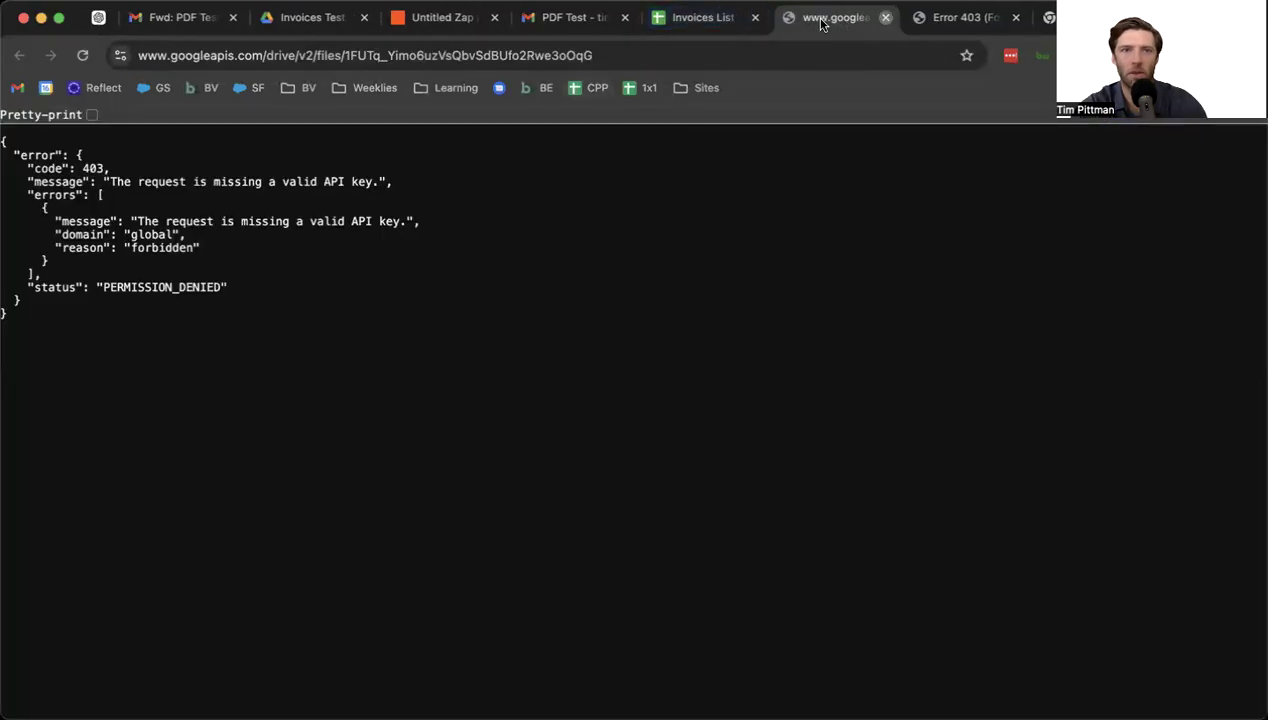
left_click(885, 17)
- Return to the Zap's Create Spreadsheet Row configuration and remove Parents Parent Link from the Location field
left_click(312, 17)
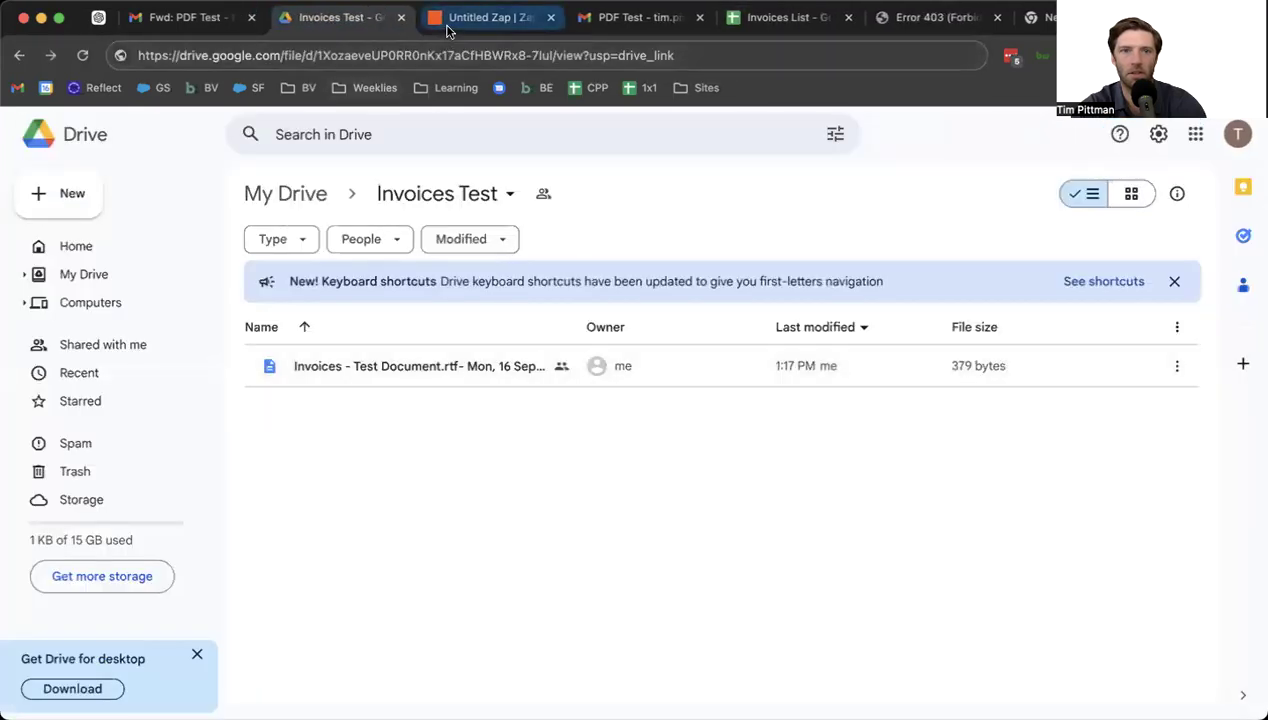
left_click(447, 24)
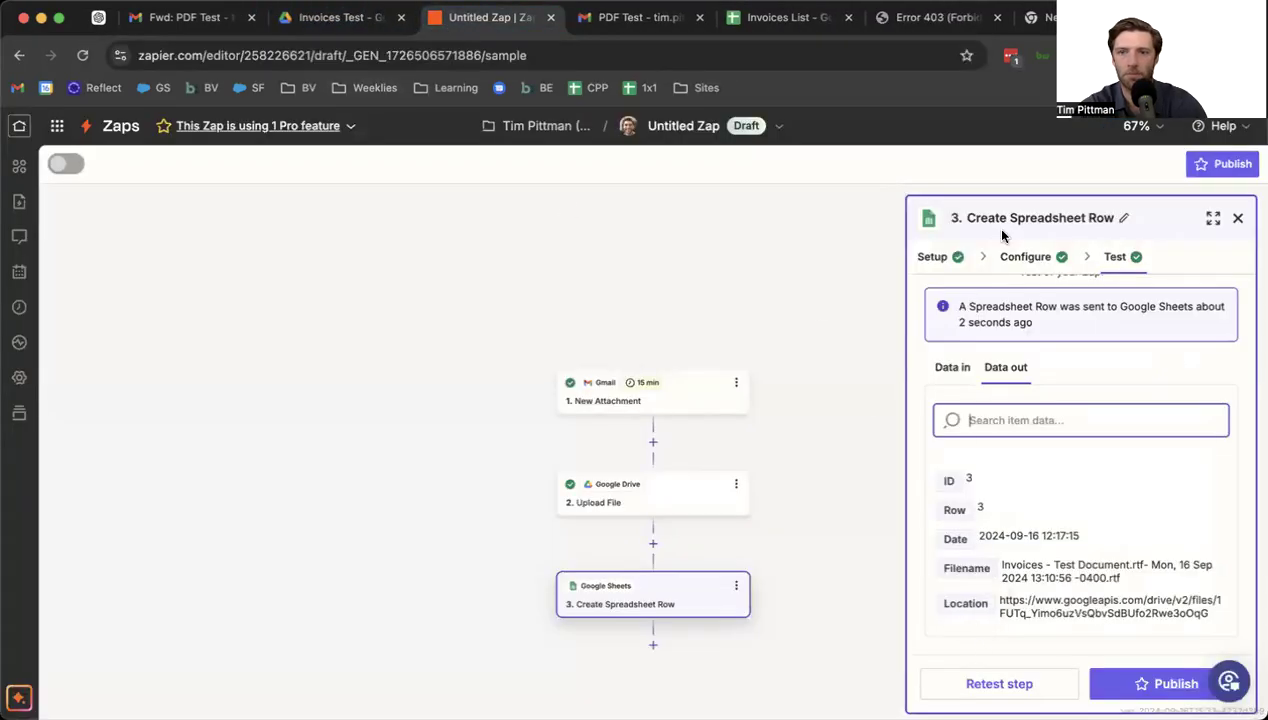
left_click(1034, 261)
scroll(997, 636, "down", 2)
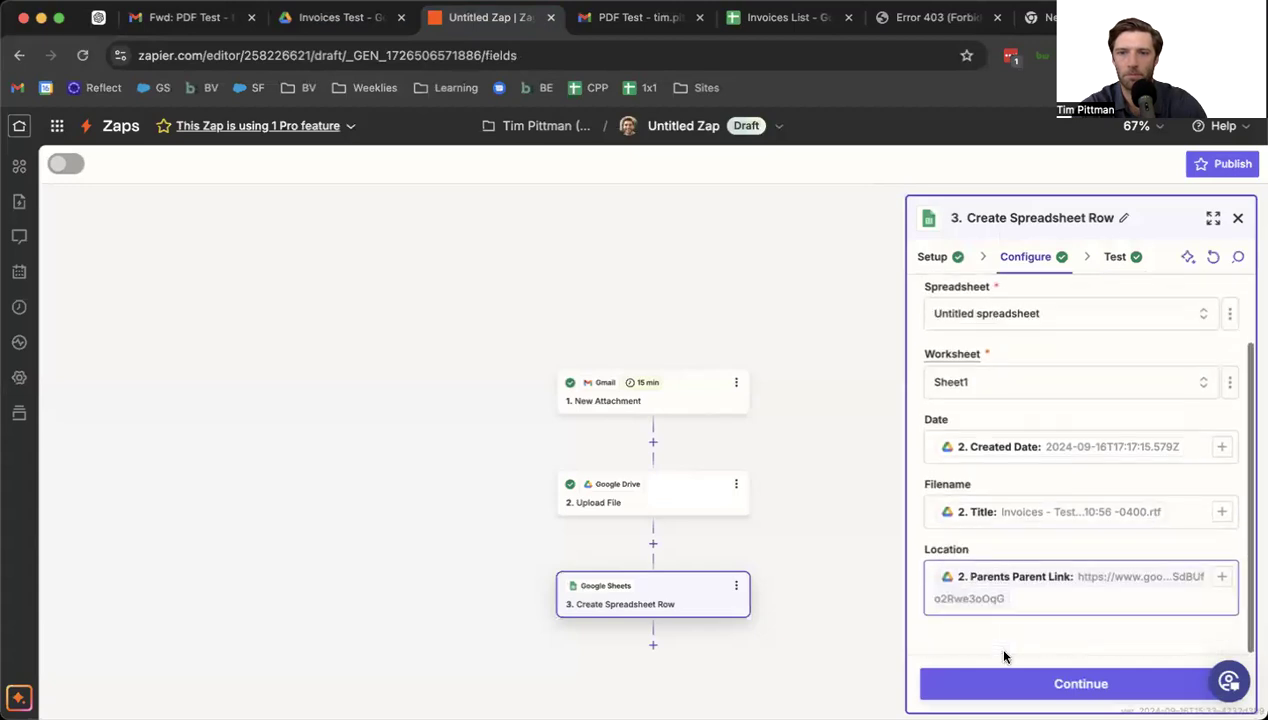
left_click(1030, 604)
key("BackSpace")
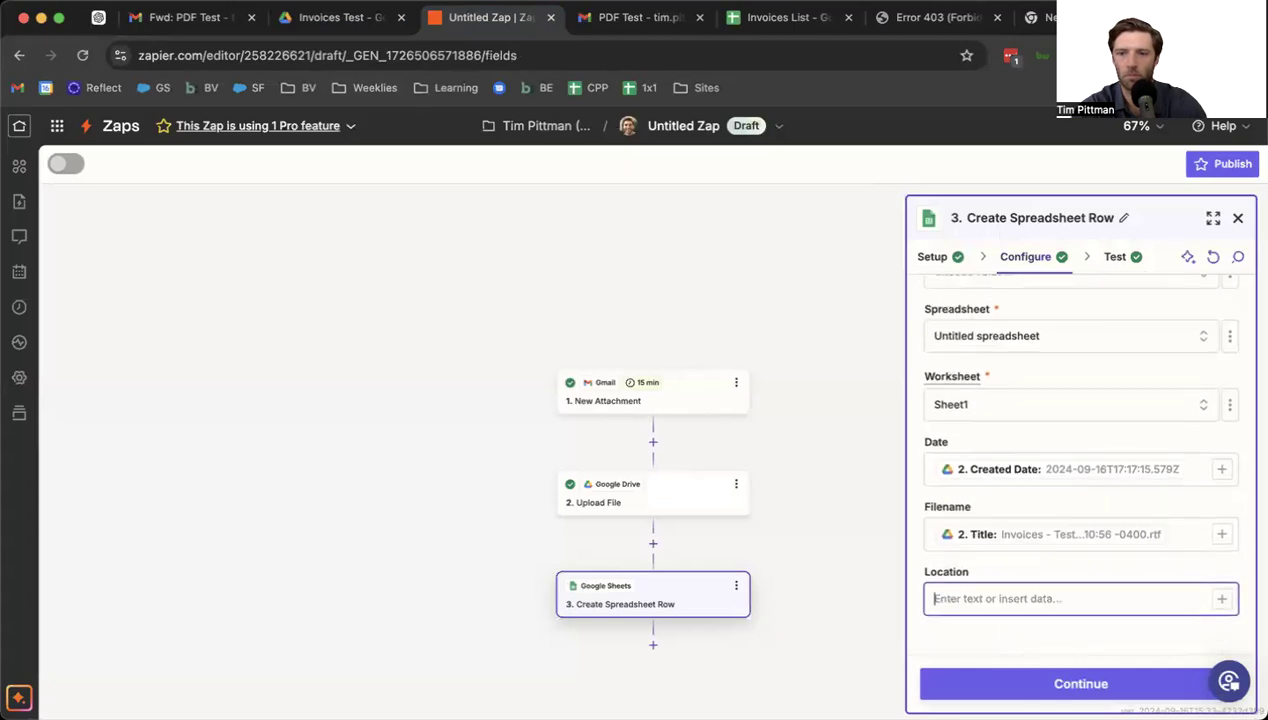
- Search the insertable data for Location with "file" and look through the Upload File fields for a usable file link
left_click(1219, 598)
type("file")
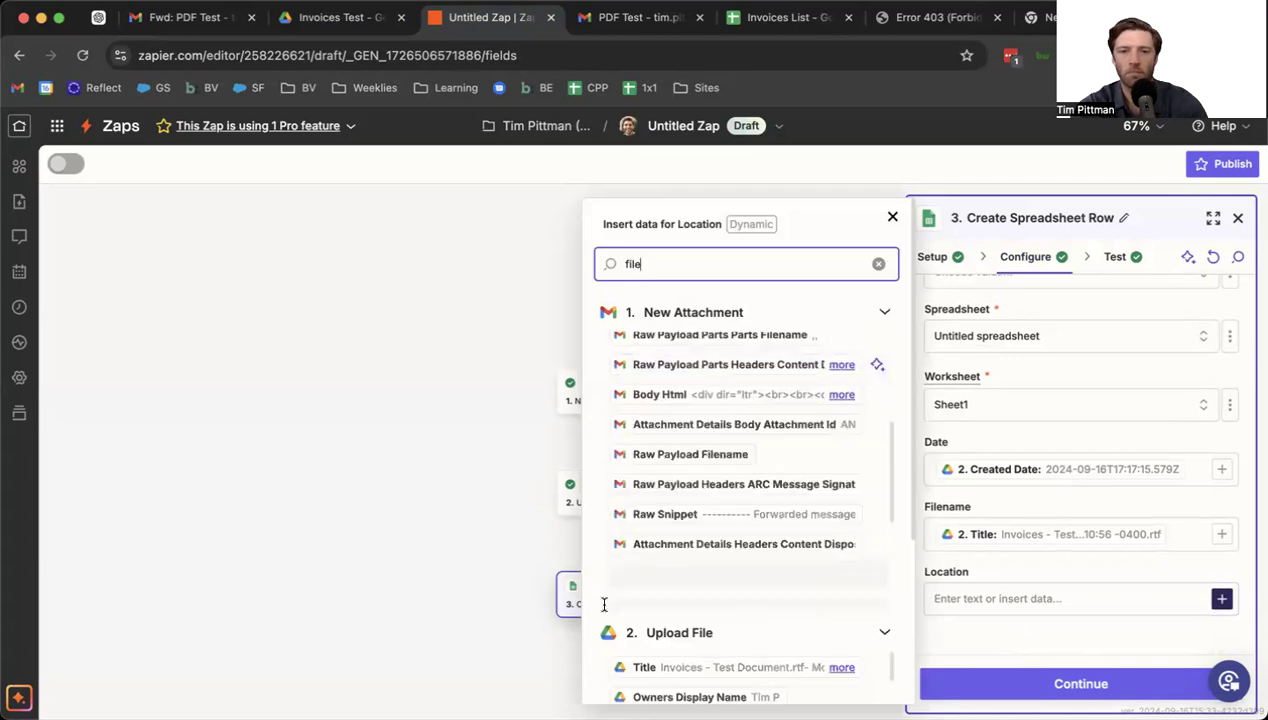
scroll(603, 601, "down", 5)
scroll(679, 663, "down", 2)
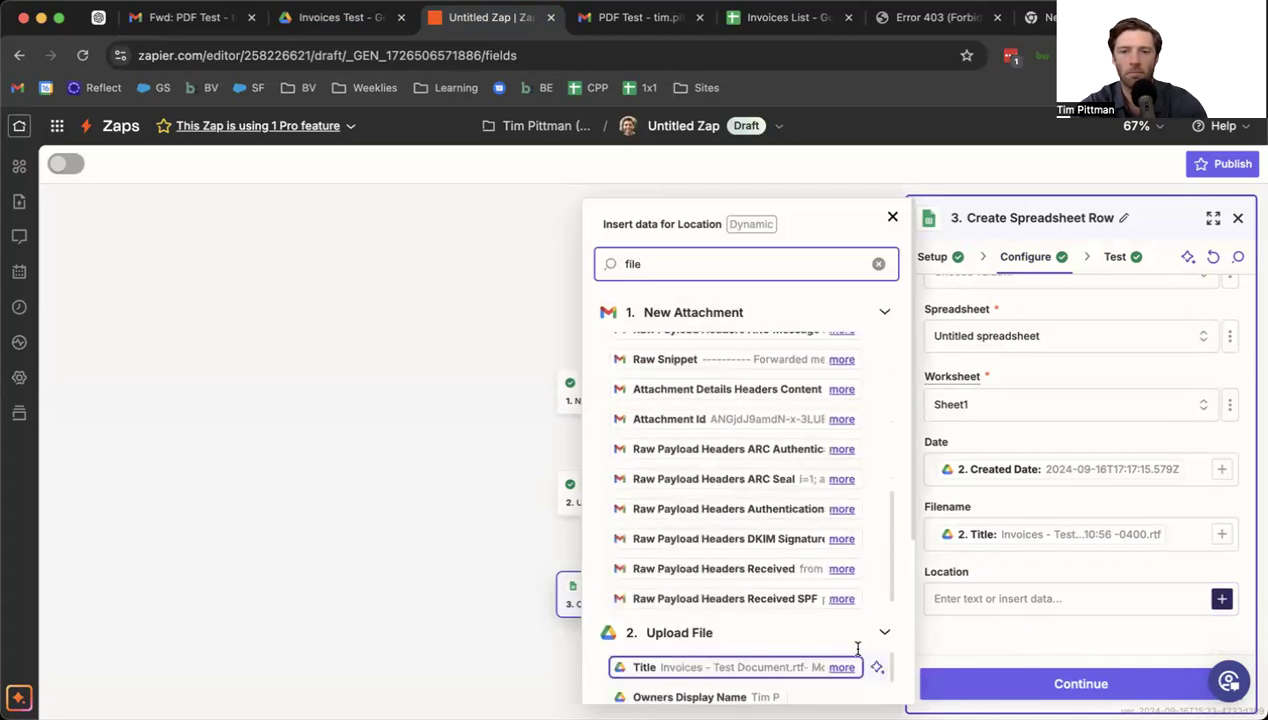
scroll(889, 615, "down", 5)
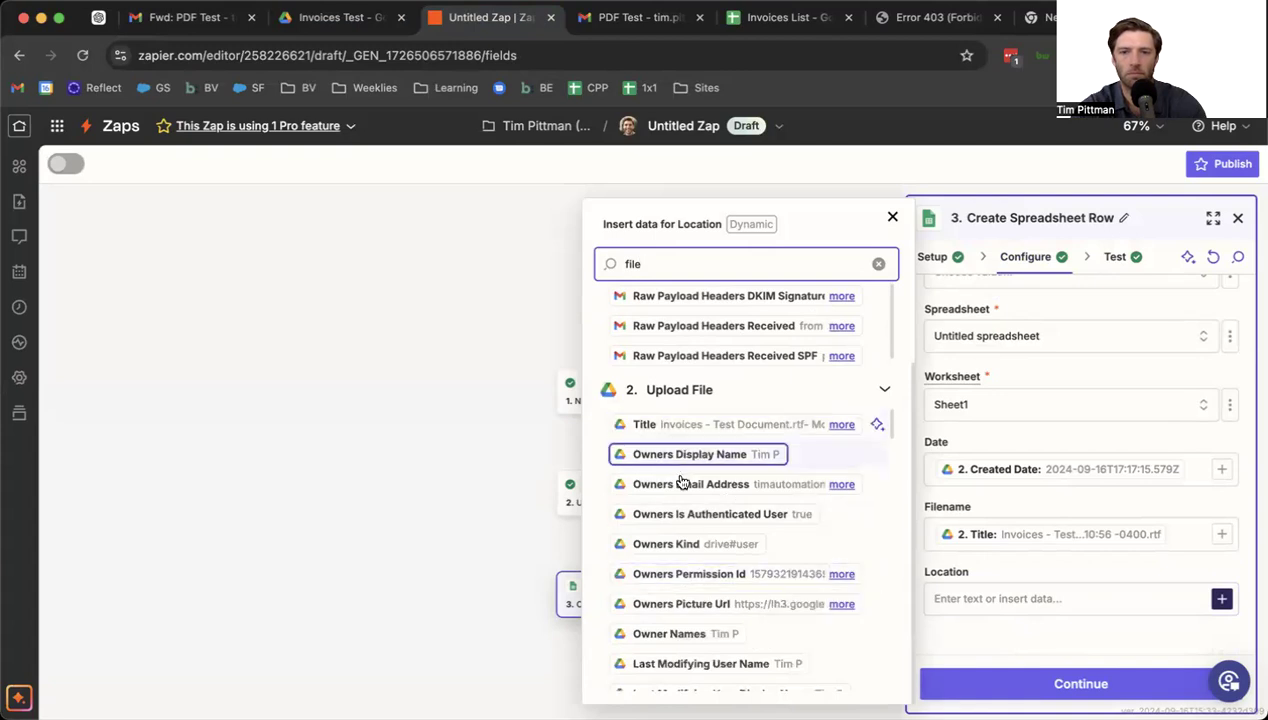
scroll(679, 527, "down", 1)
scroll(679, 550, "down", 4)
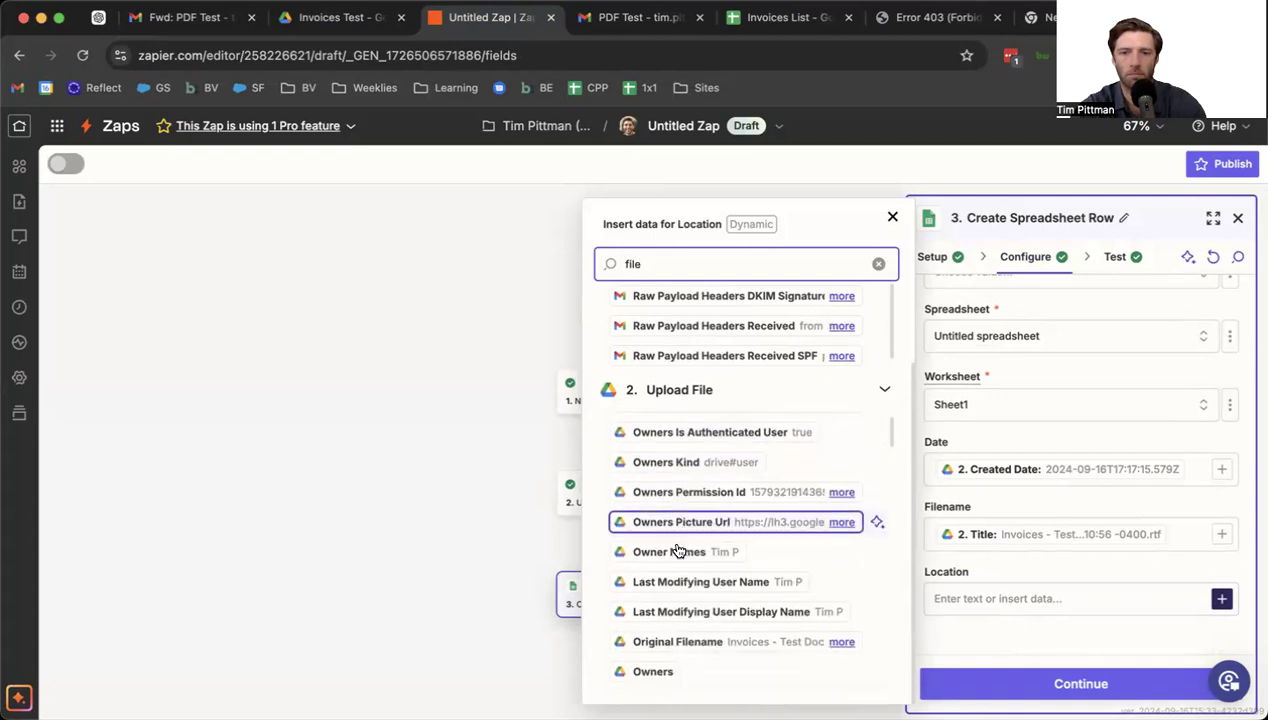
scroll(652, 545, "down", 3)
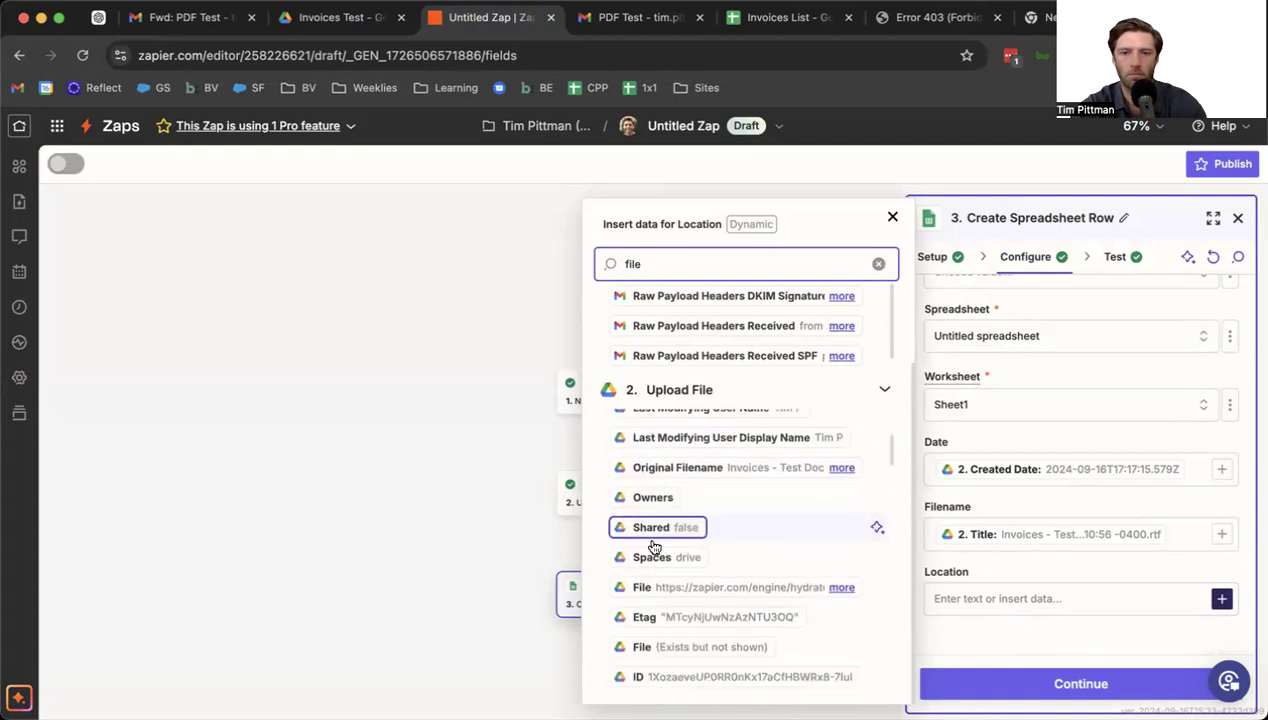
scroll(653, 546, "down", 1)
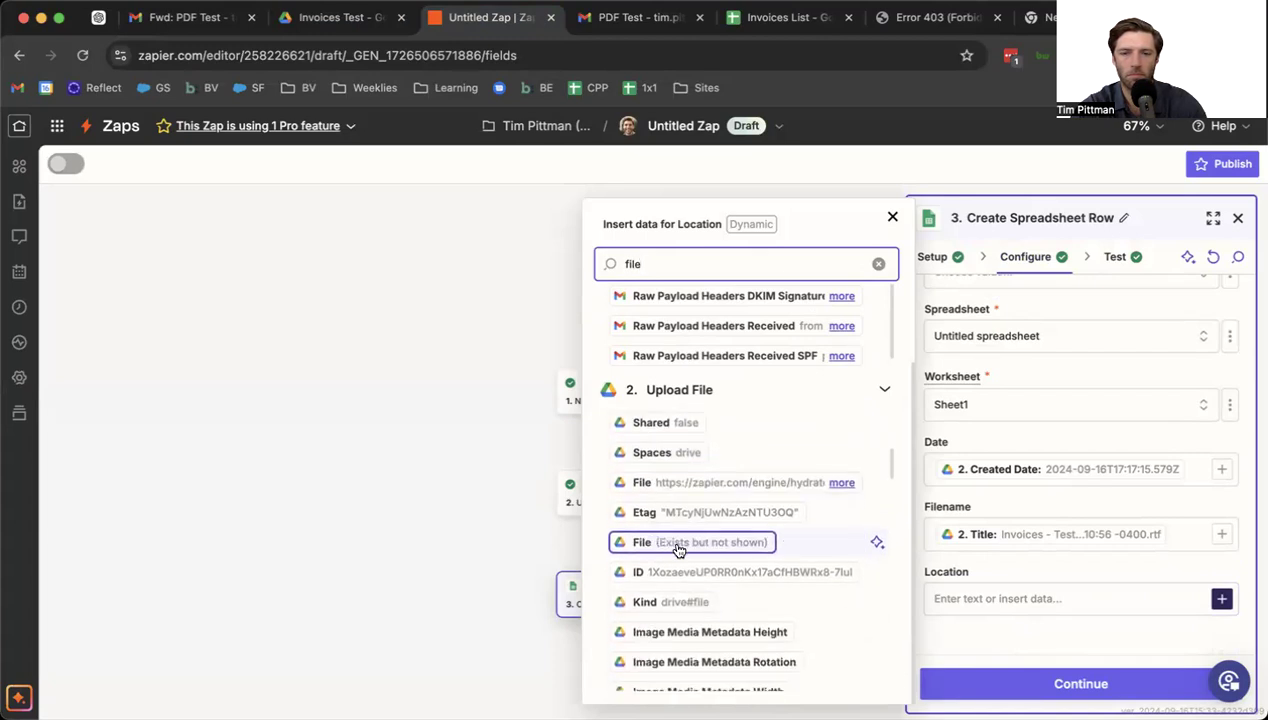
scroll(679, 550, "down", 3)
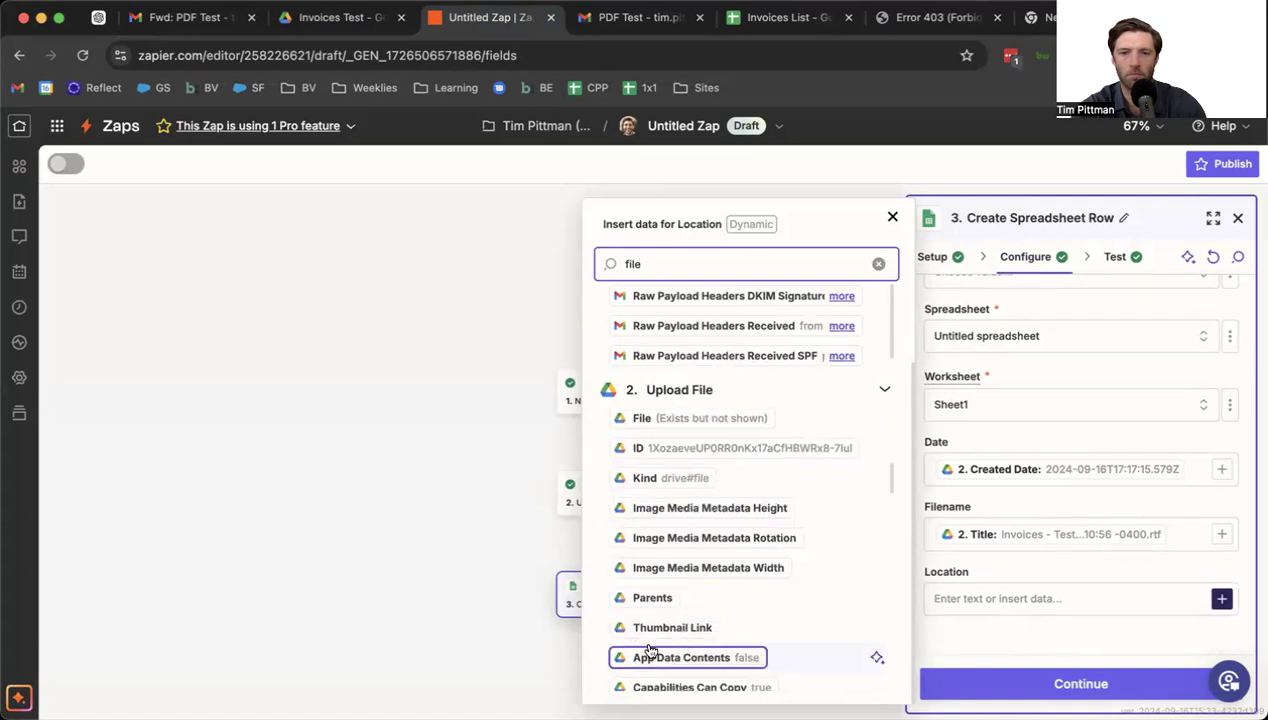
scroll(650, 651, "down", 5)
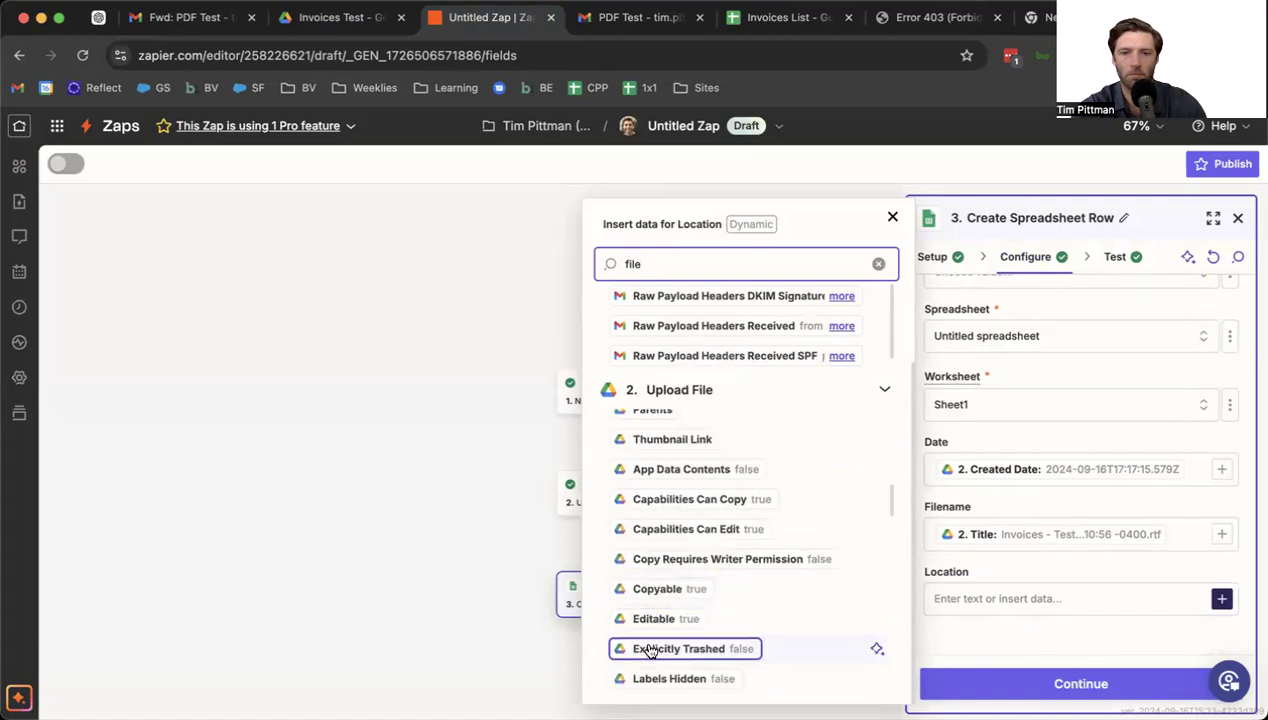
- Change the Location data search to "link" and review the link fields offered by the Upload File step
key("BackSpace")
key("BackSpace")
key("BackSpace")
type("lin")
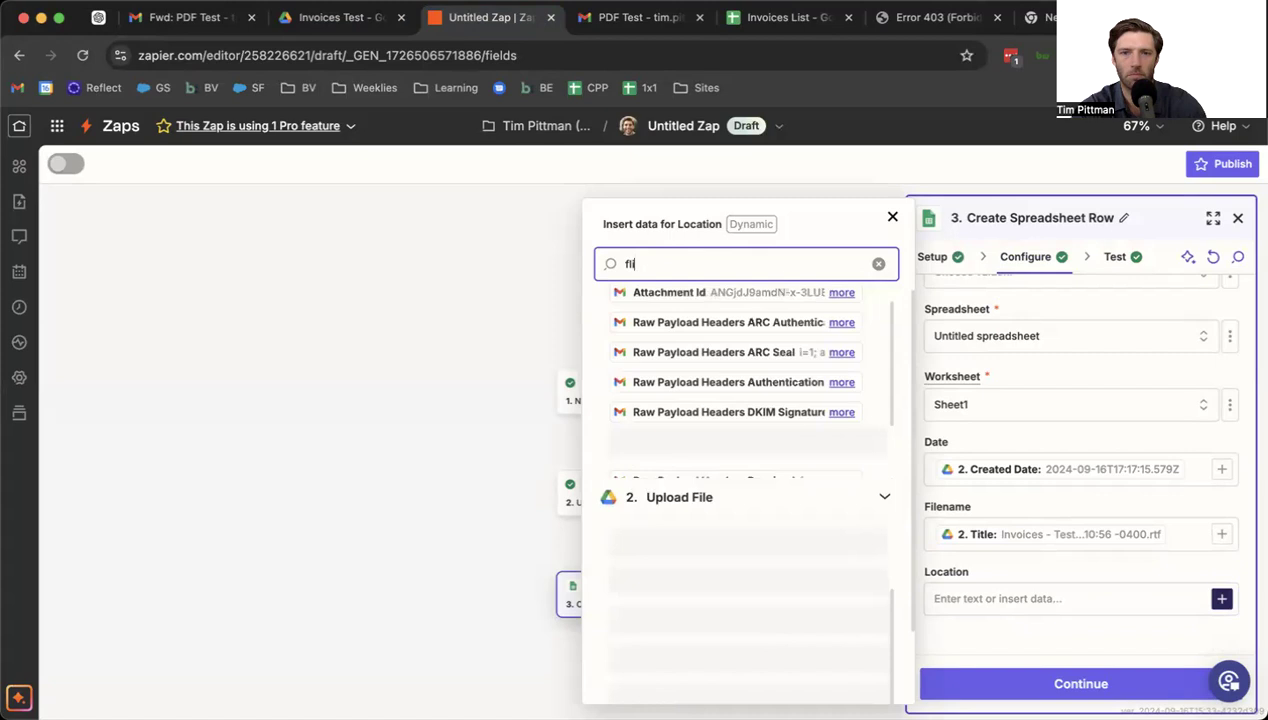
key("BackSpace")
key("BackSpace")
key("BackSpace")
key("BackSpace")
type("link")
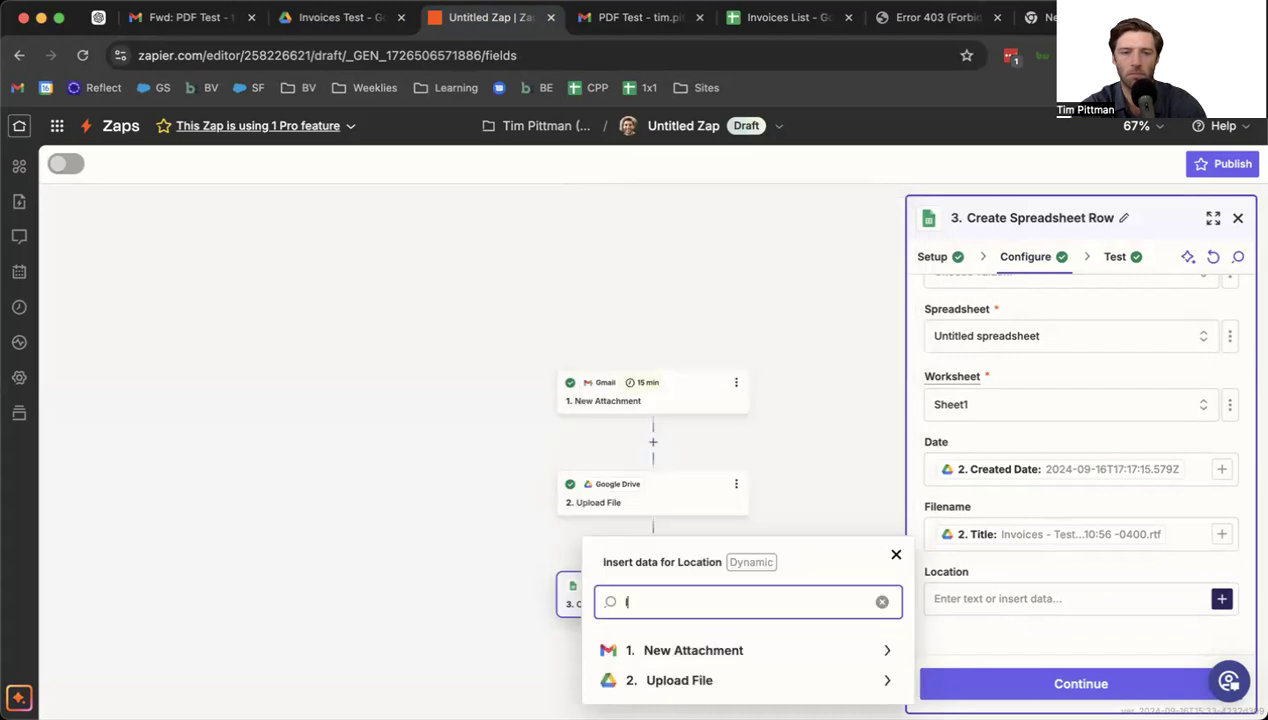
scroll(618, 528, "down", 1)
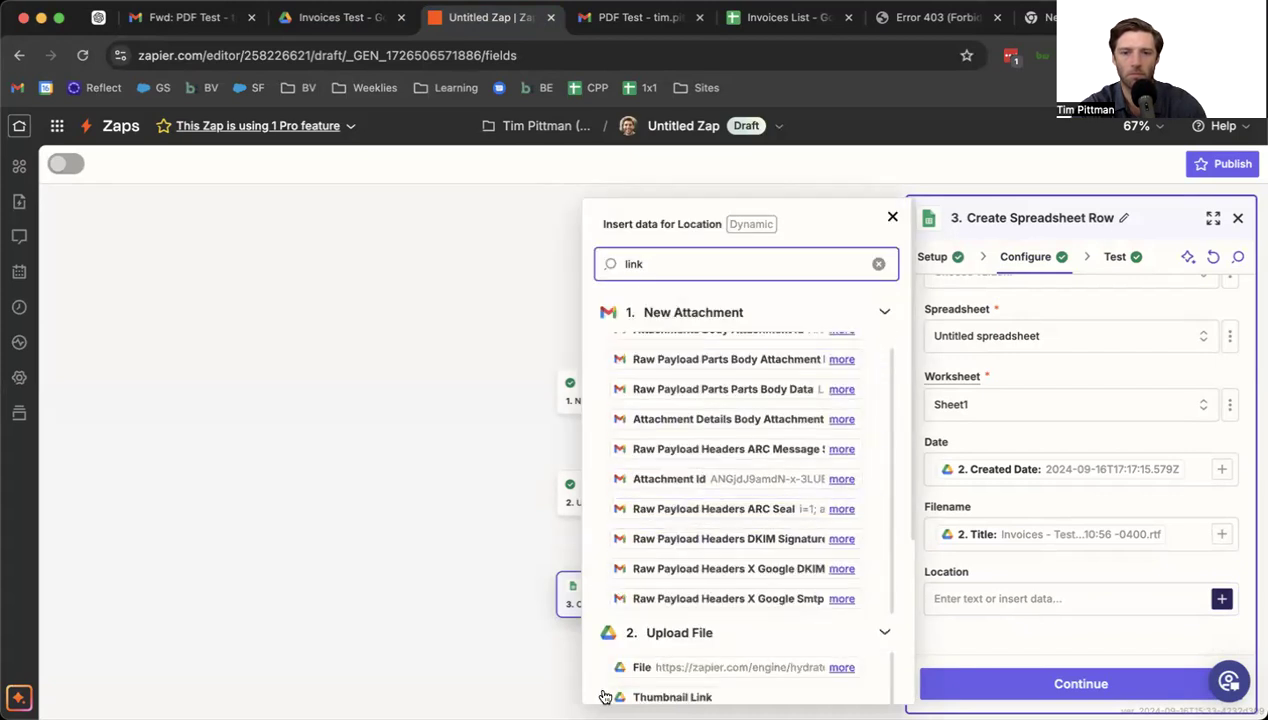
scroll(686, 520, "down", 5)
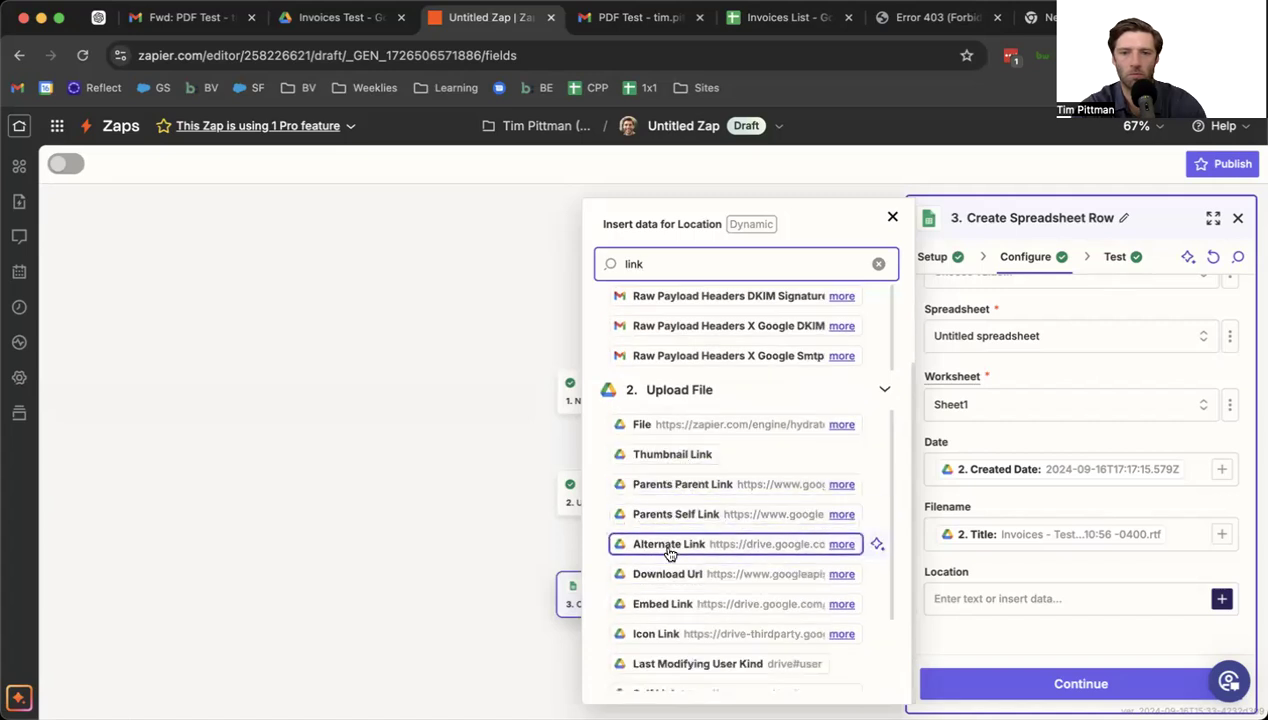
scroll(672, 568, "down", 2)
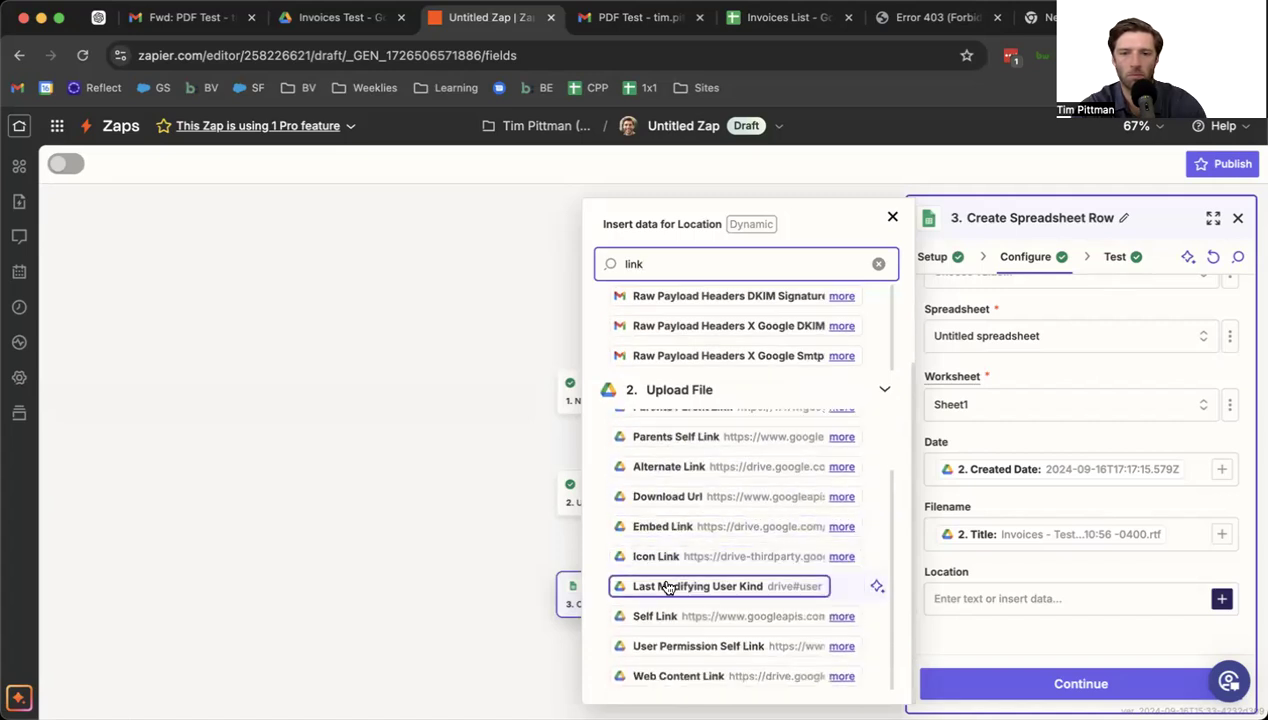
- Switch to the empty browser tab and search Google for "zapier google drive link url file"
left_click(1038, 17)
left_click(552, 60)
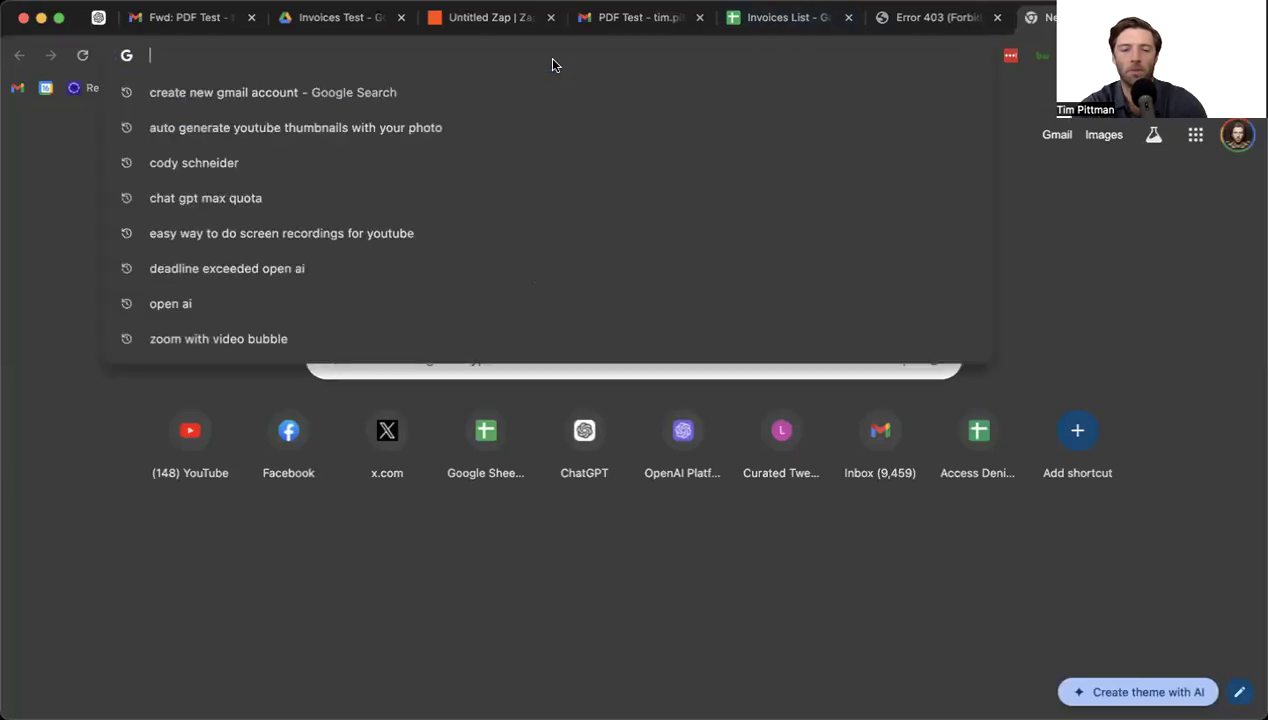
type("zapier google ")
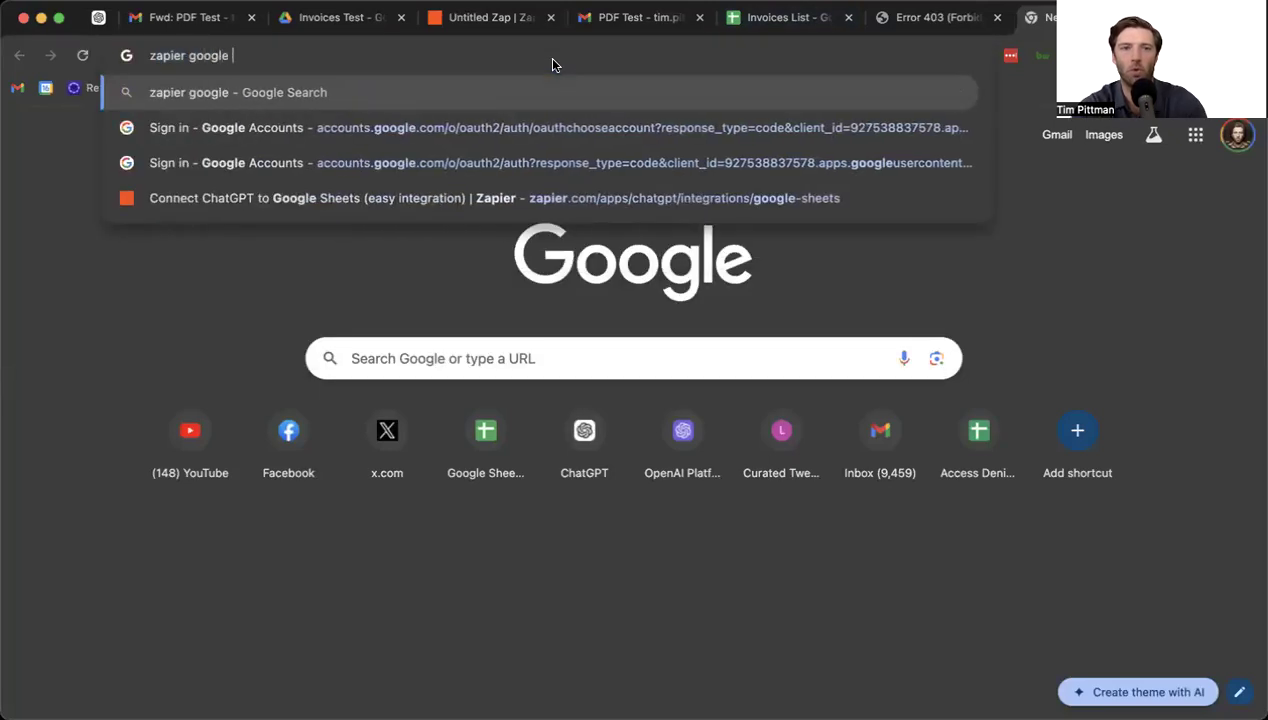
type("drive lin")
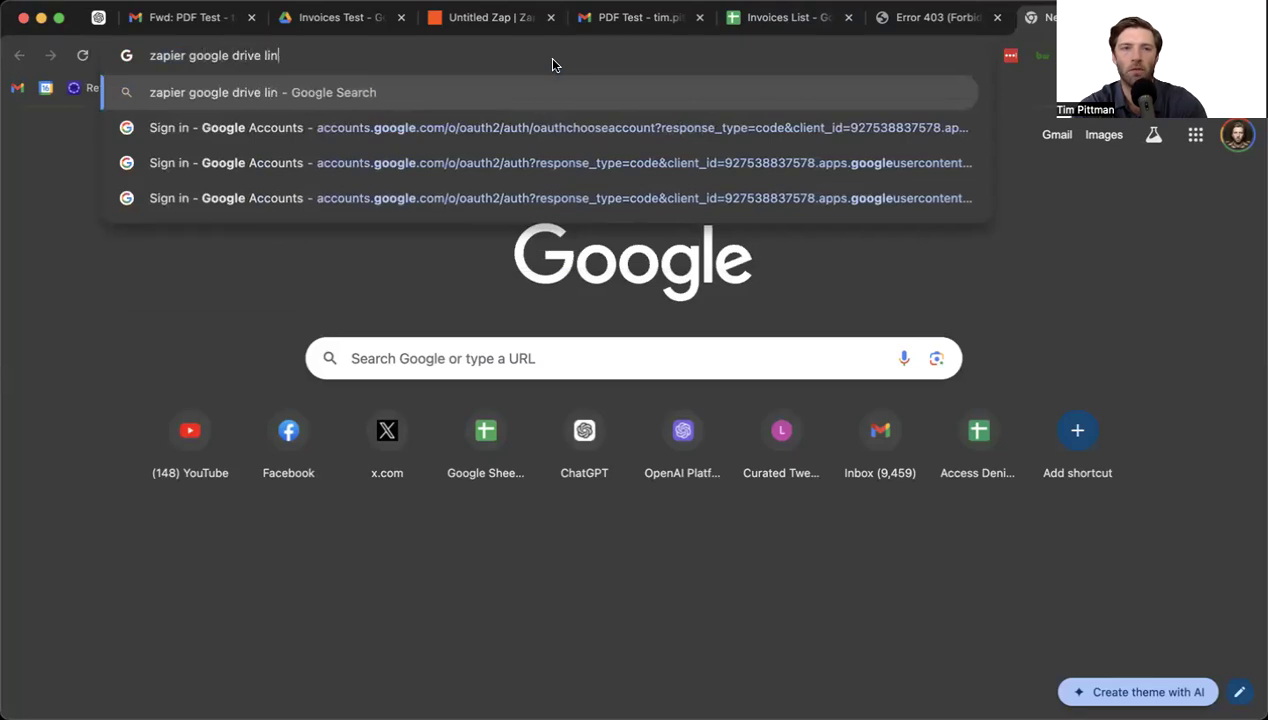
type("k url file")
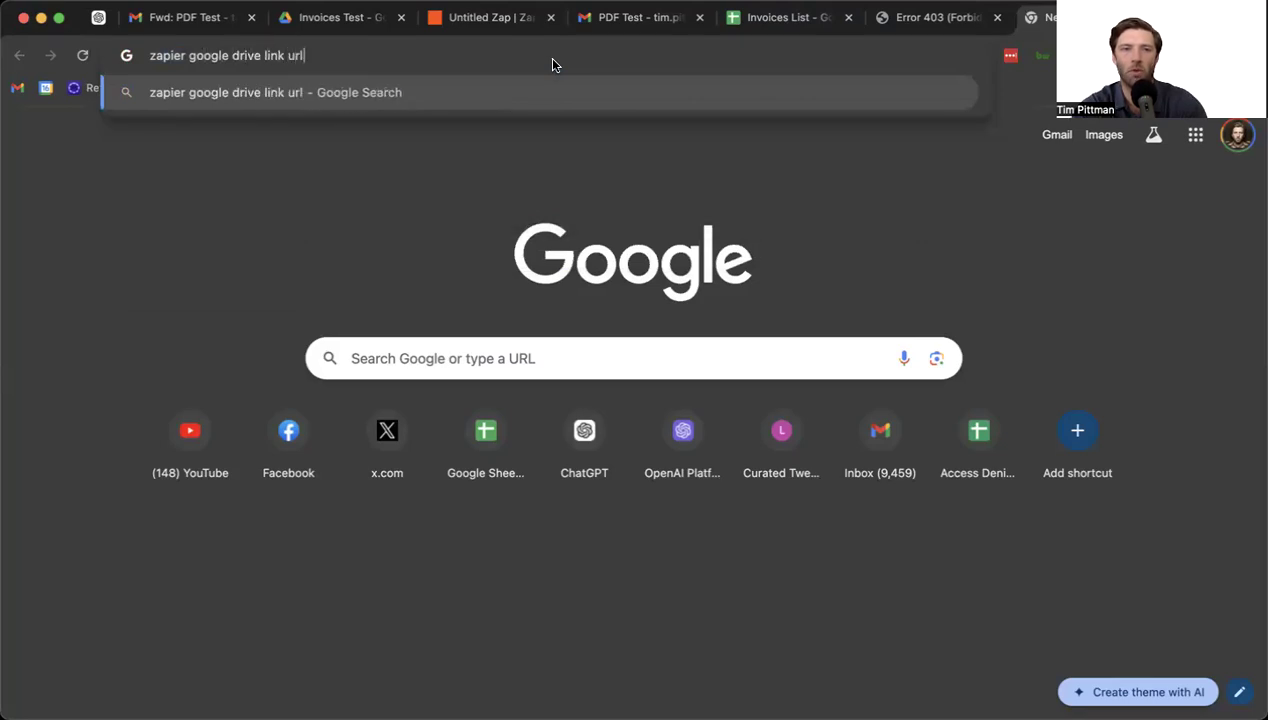
key("Return")
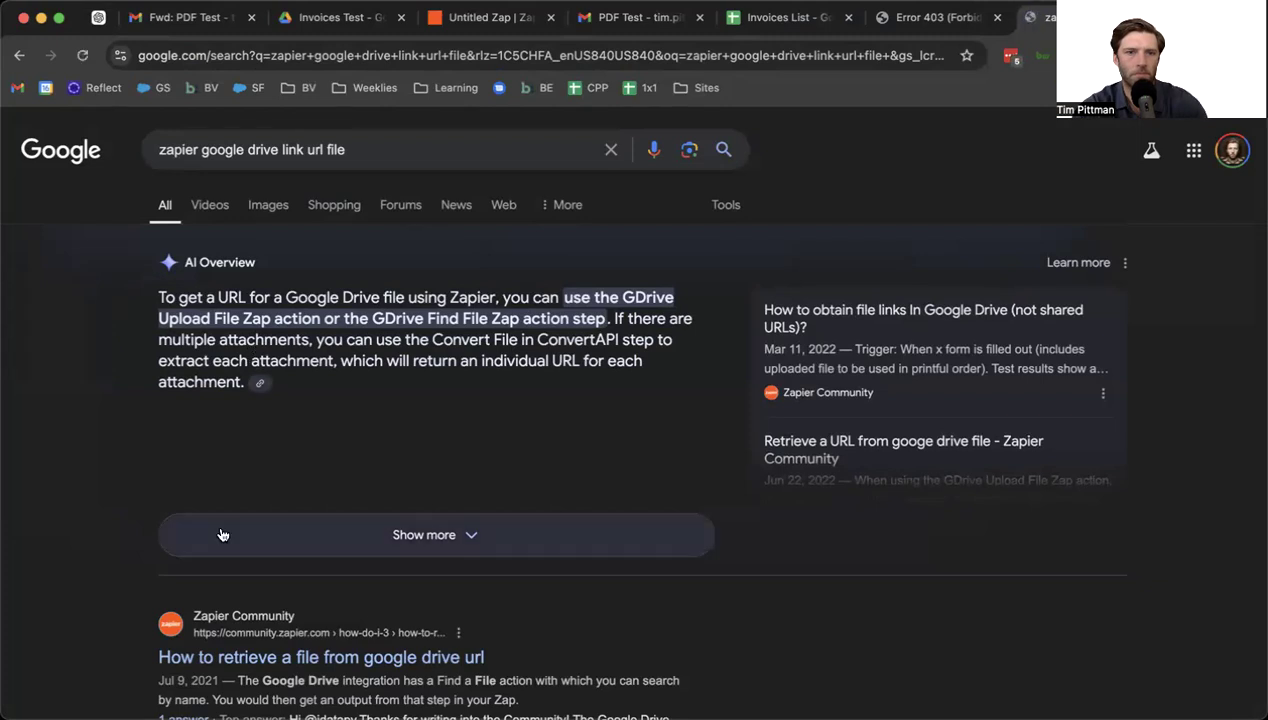
- Read the Zapier Community result about saving a file from a URL to Google Drive, and return to the search results
scroll(87, 442, "down", 3)
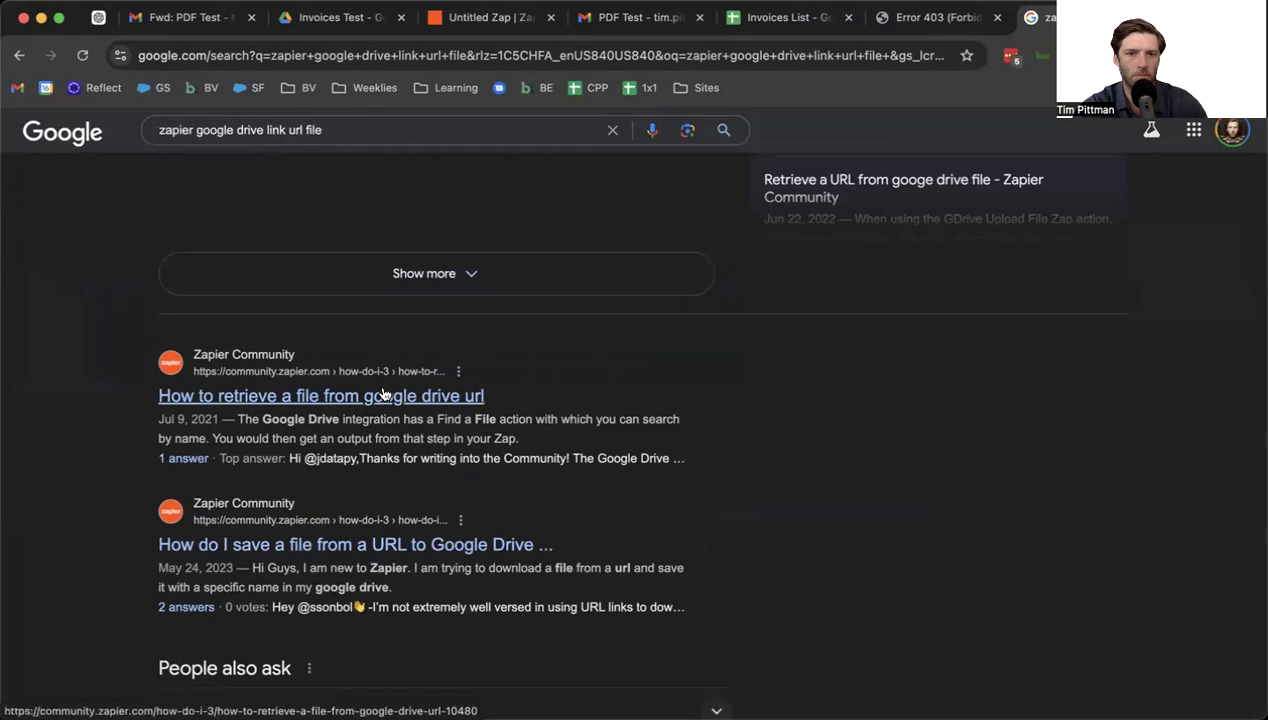
left_click(263, 546)
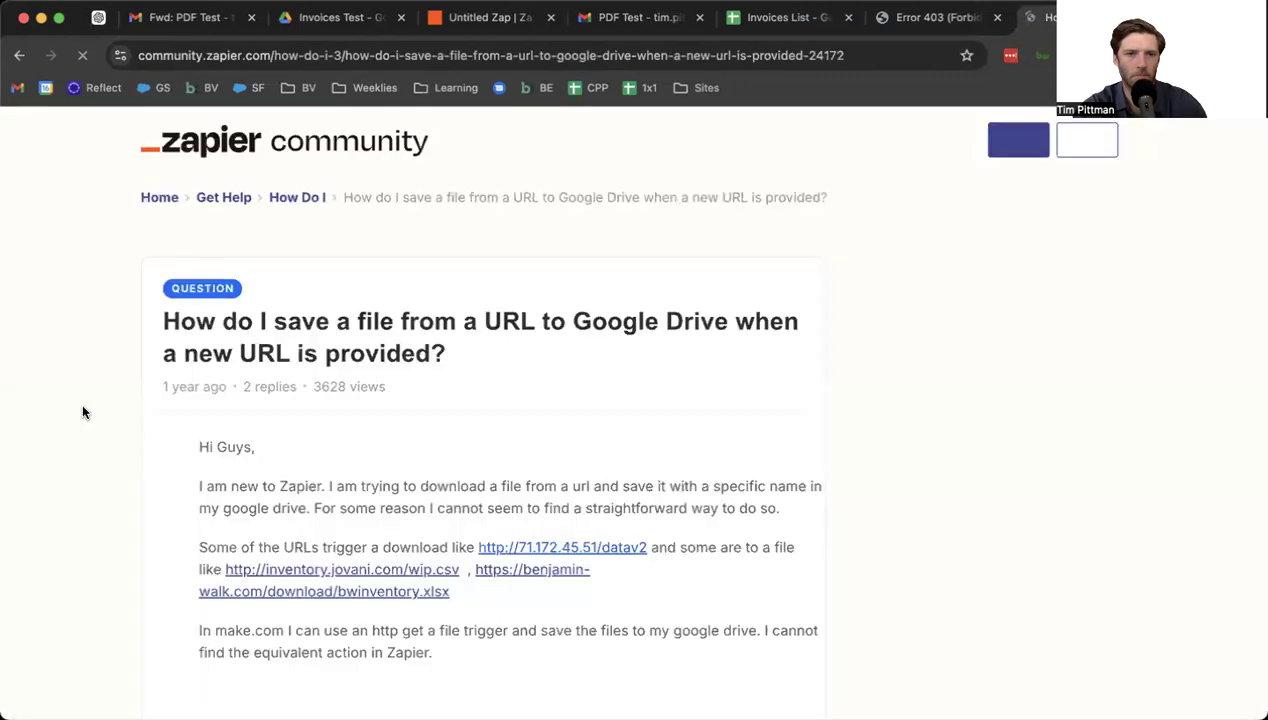
scroll(107, 478, "down", 5)
scroll(128, 336, "left", 2)
scroll(65, 466, "down", 3)
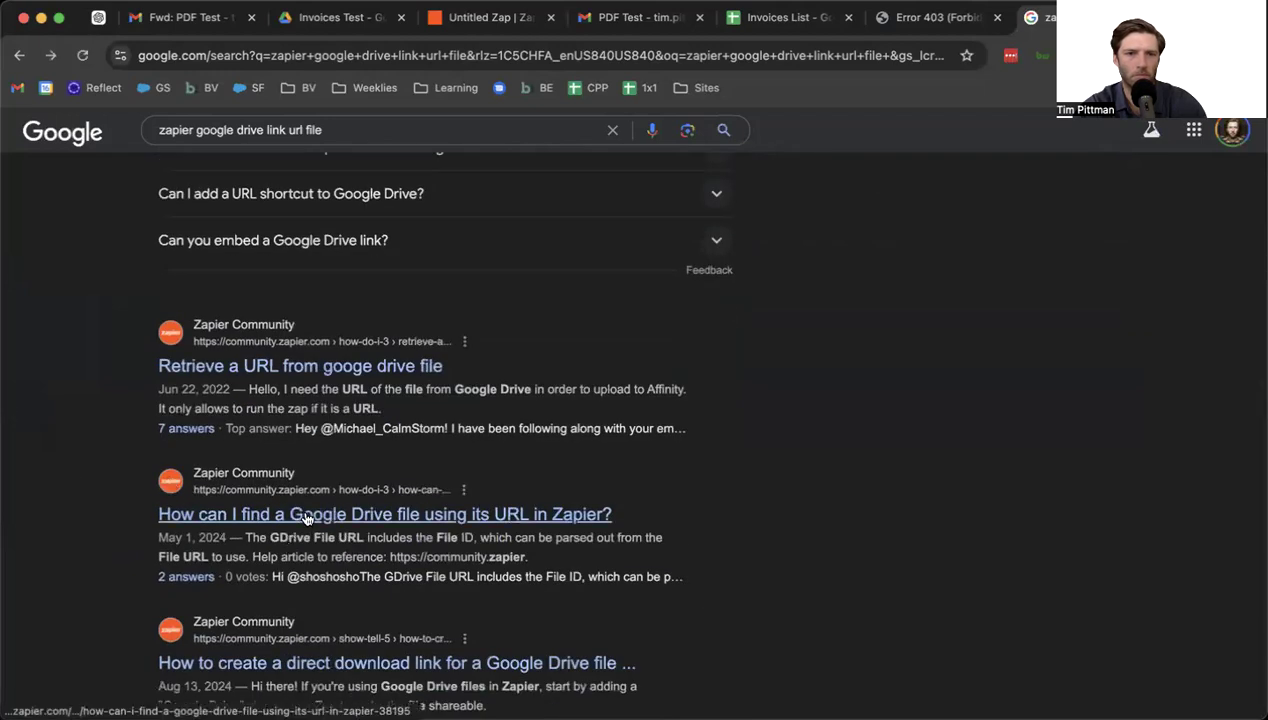
- Open the result "How can I find a Google Drive file using its URL in Zapier?" and read its replies
left_click(307, 517)
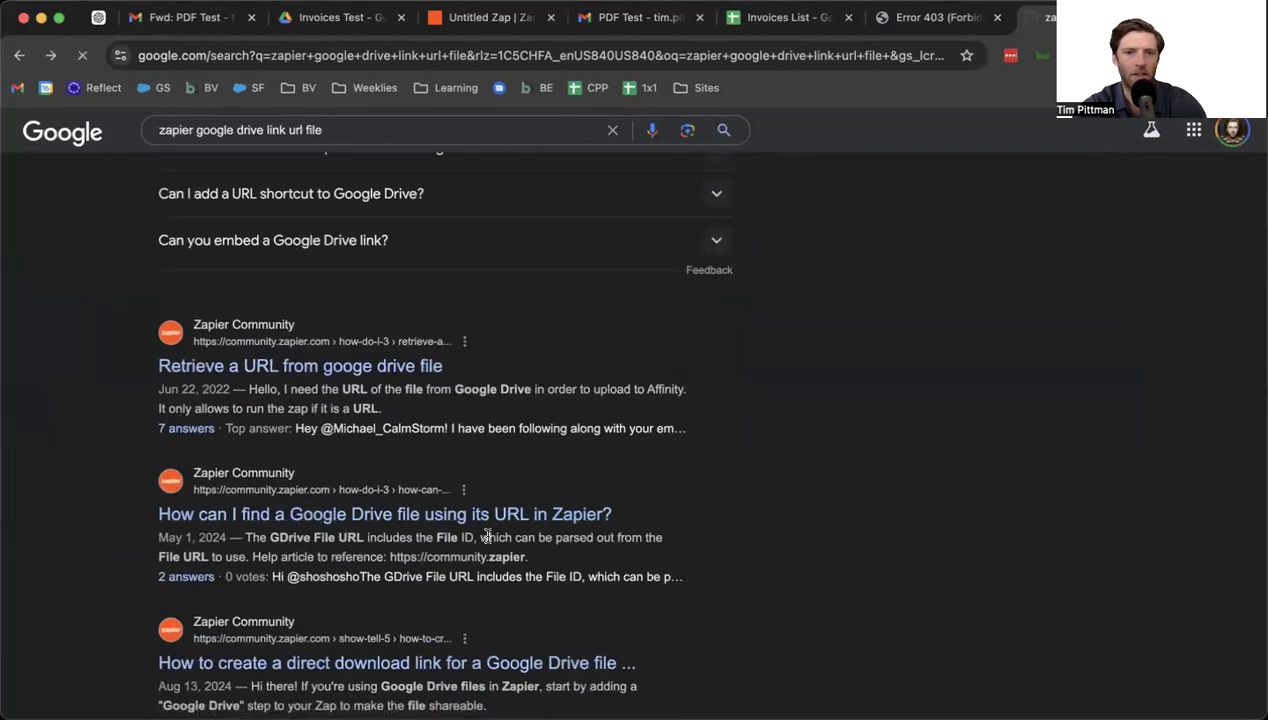
scroll(100, 456, "down", 3)
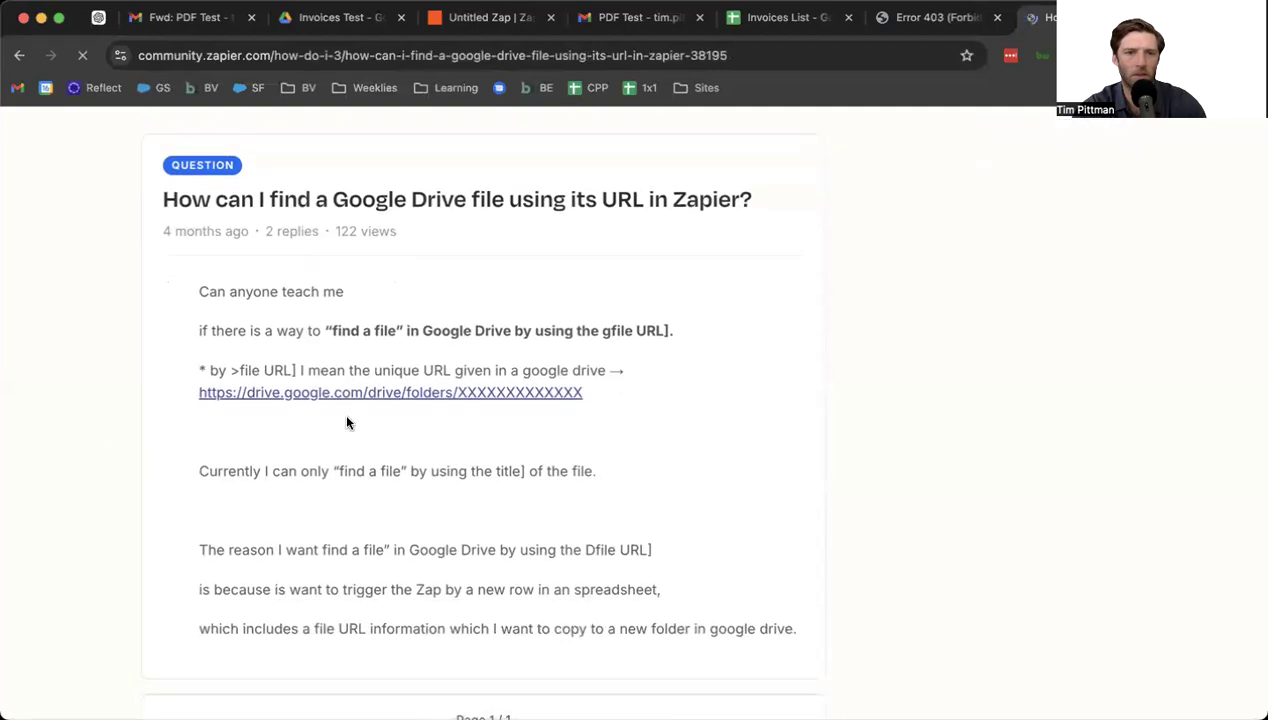
scroll(193, 534, "down", 3)
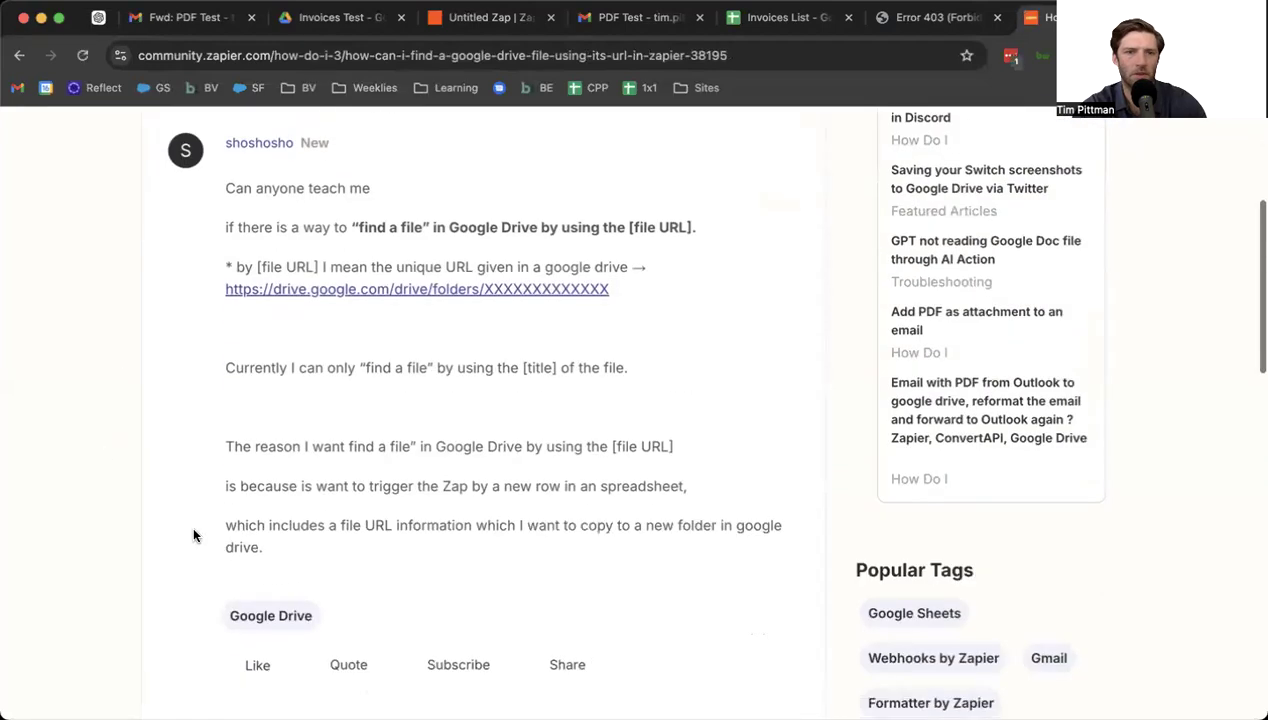
scroll(170, 520, "down", 8)
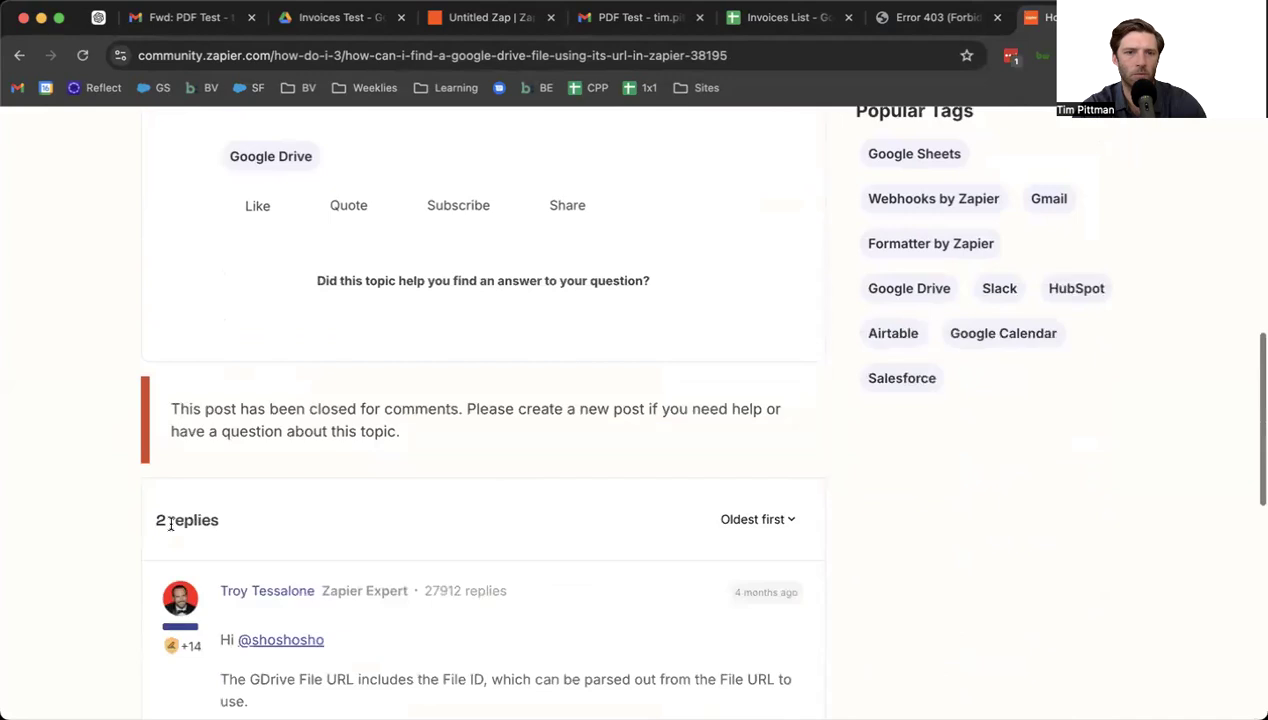
scroll(171, 524, "down", 5)
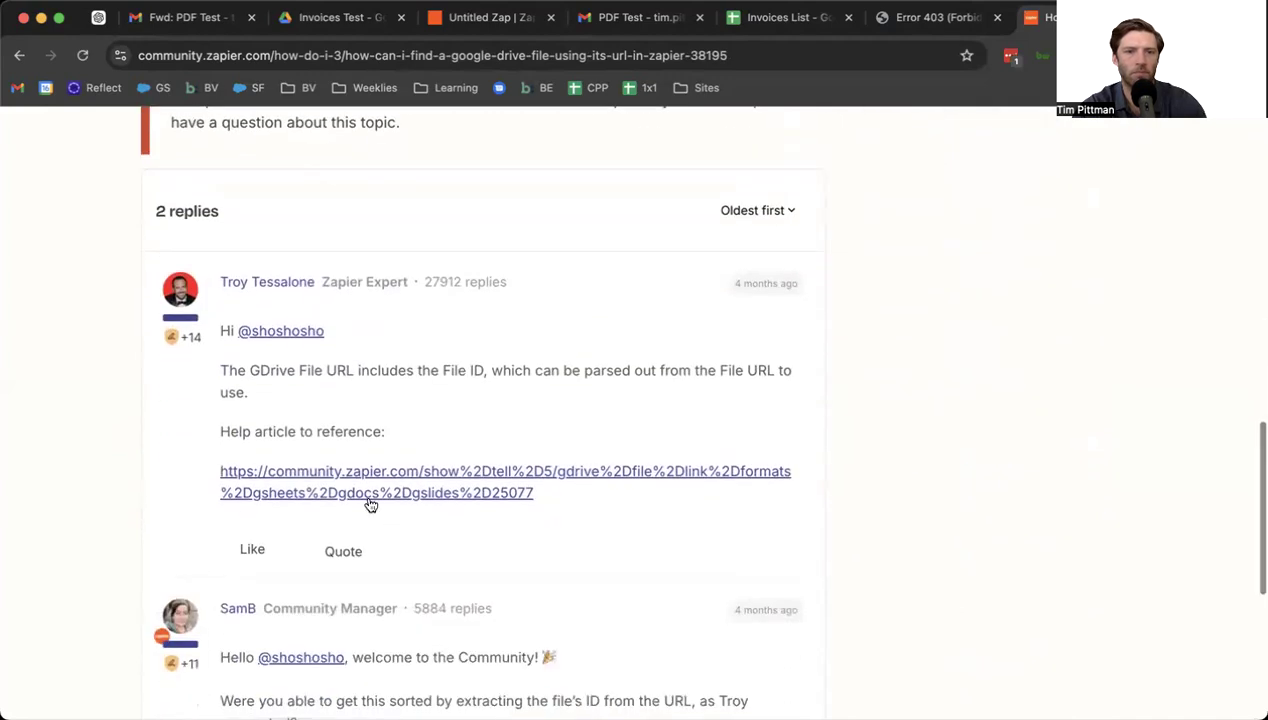
scroll(147, 437, "down", 1)
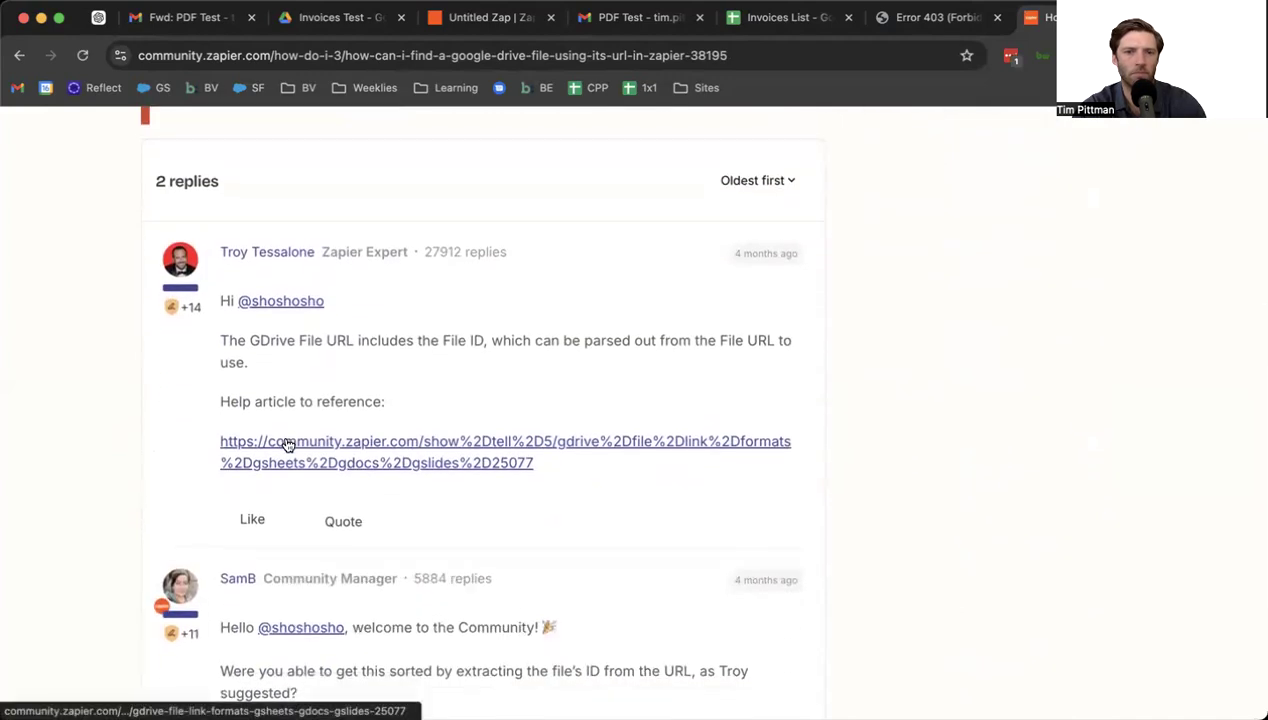
left_click(287, 444)
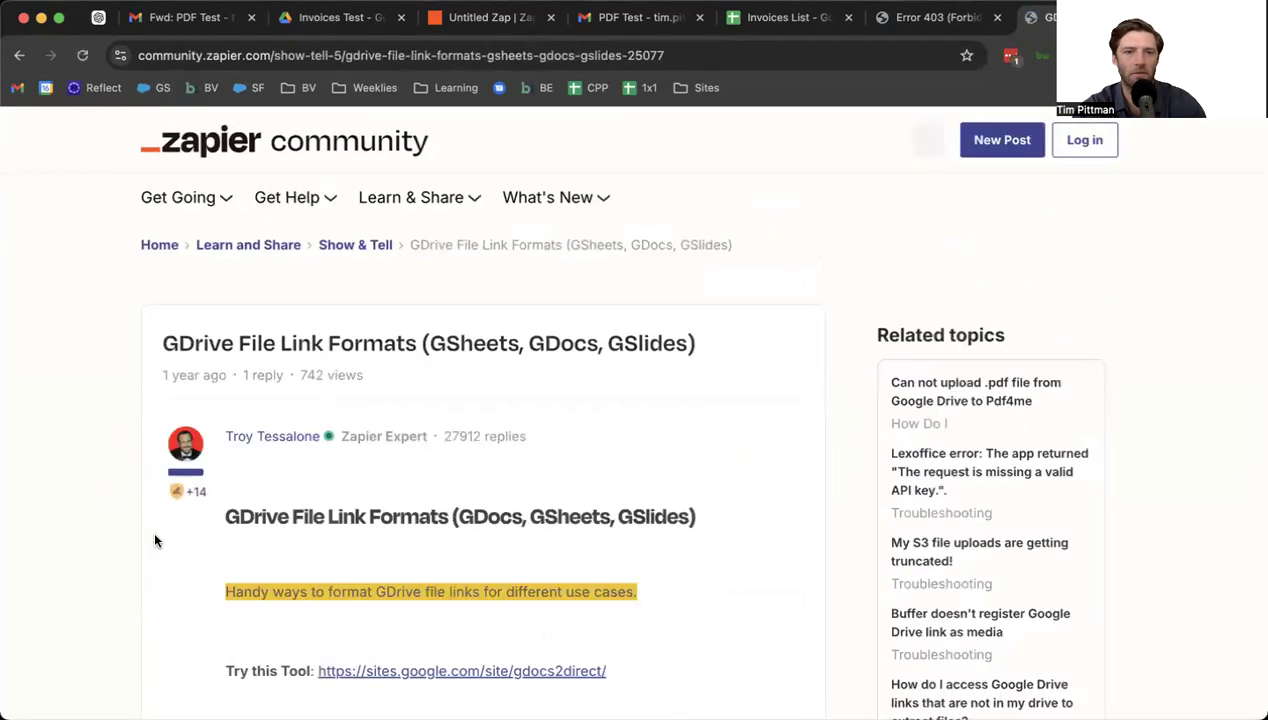
scroll(155, 541, "down", 5)
scroll(164, 492, "down", 2)
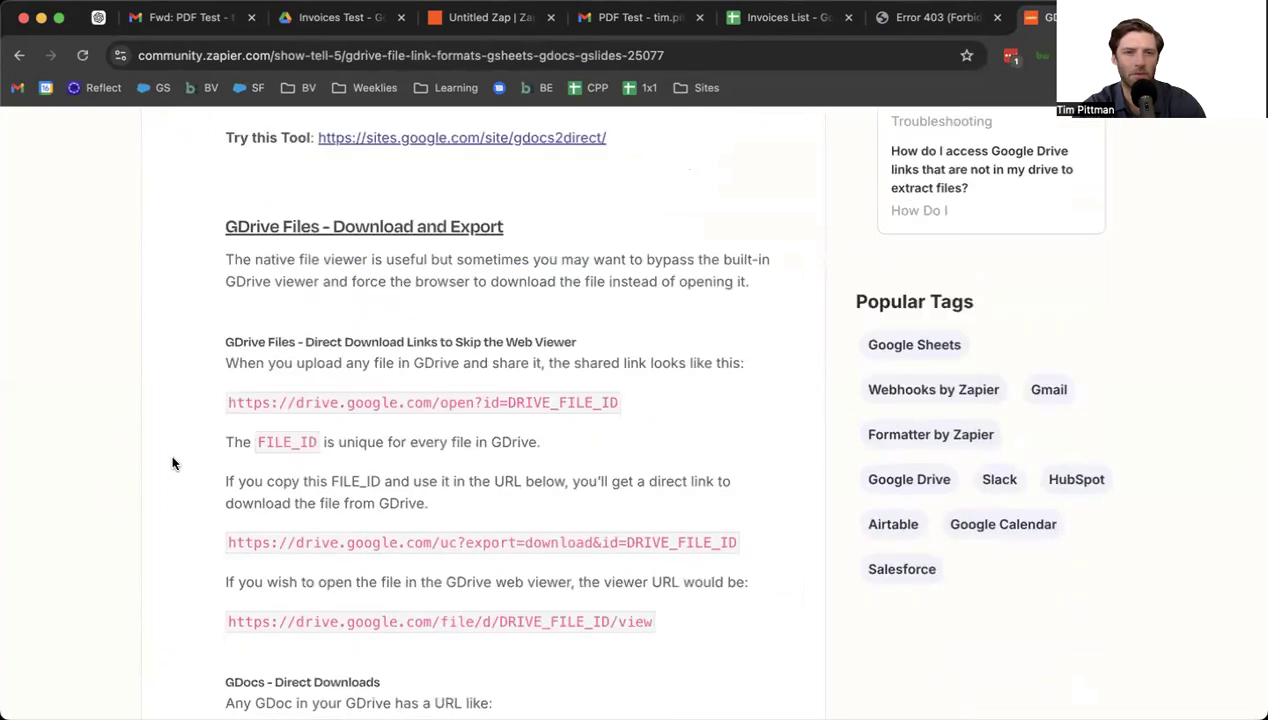
left_click_drag(231, 403, 595, 404)
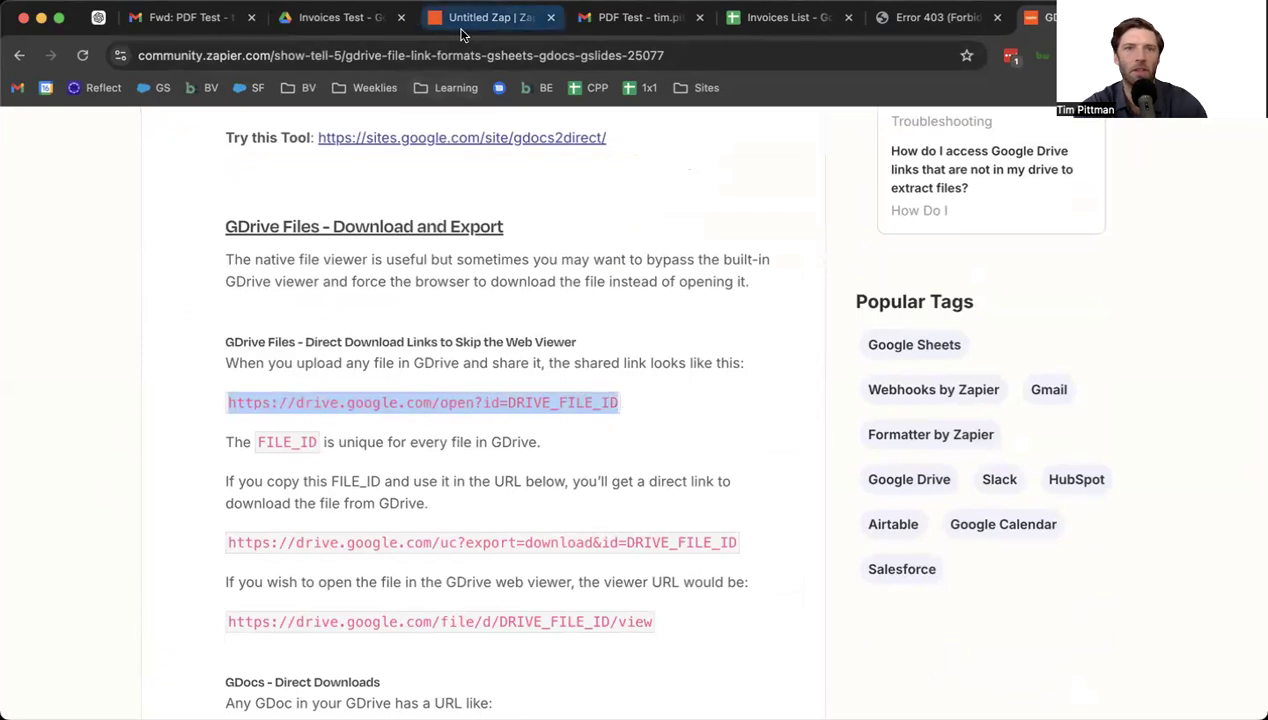
- Return to the Zap and search the insertable data for Location with "id" to find the Upload File step's ID
left_click(490, 17)
left_click(1004, 591)
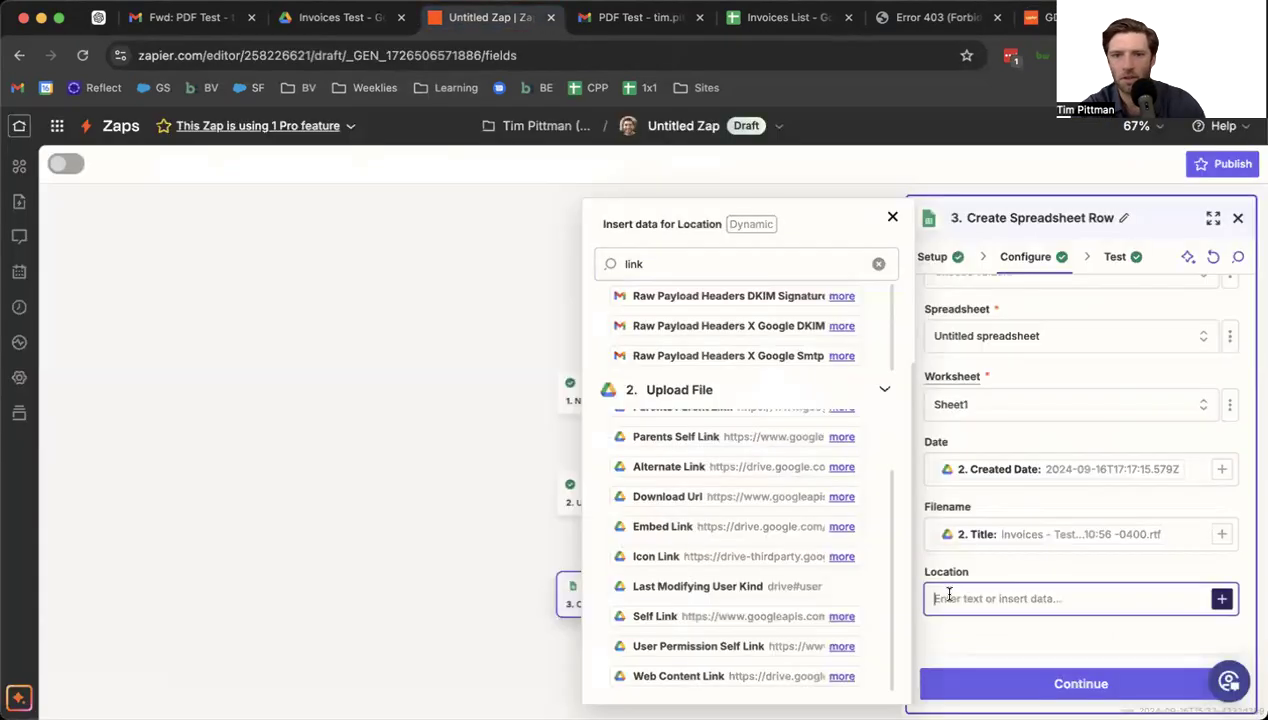
type("(")
key("BackSpace")
key("BackSpace")
double_click(631, 267)
type("id")
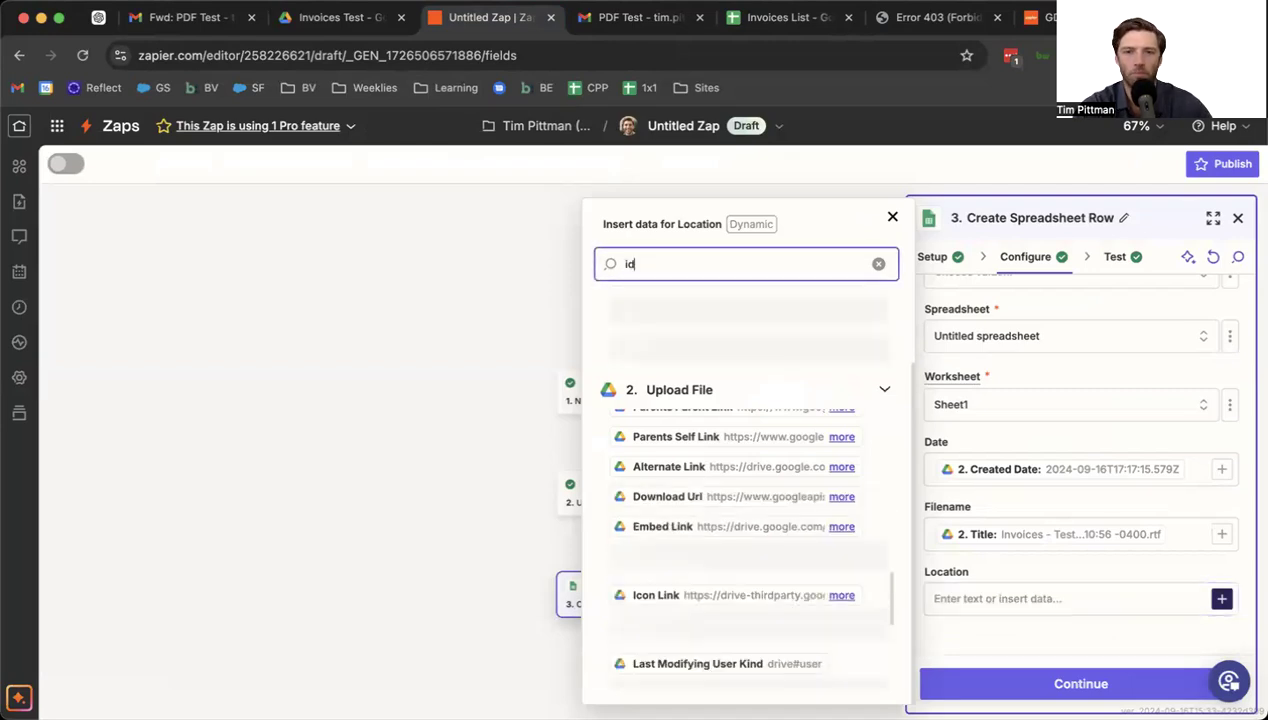
scroll(667, 566, "up", 4)
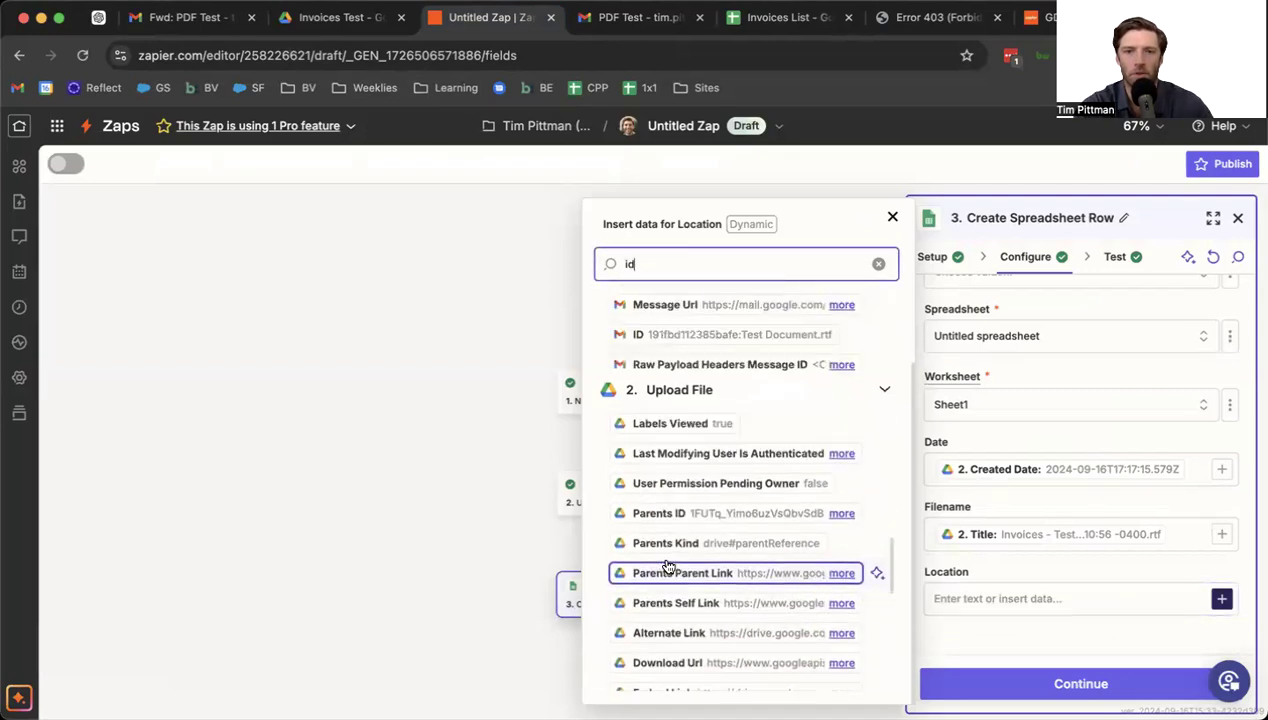
scroll(603, 590, "up", 5)
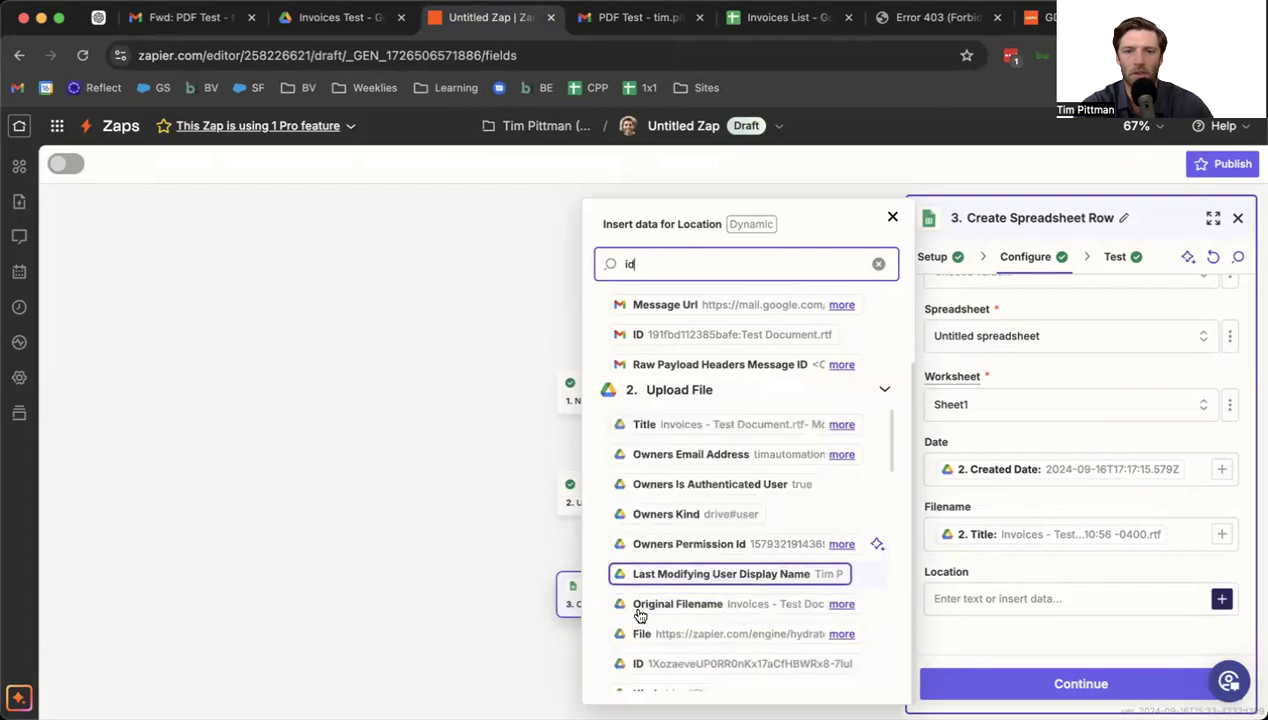
left_click(945, 598)
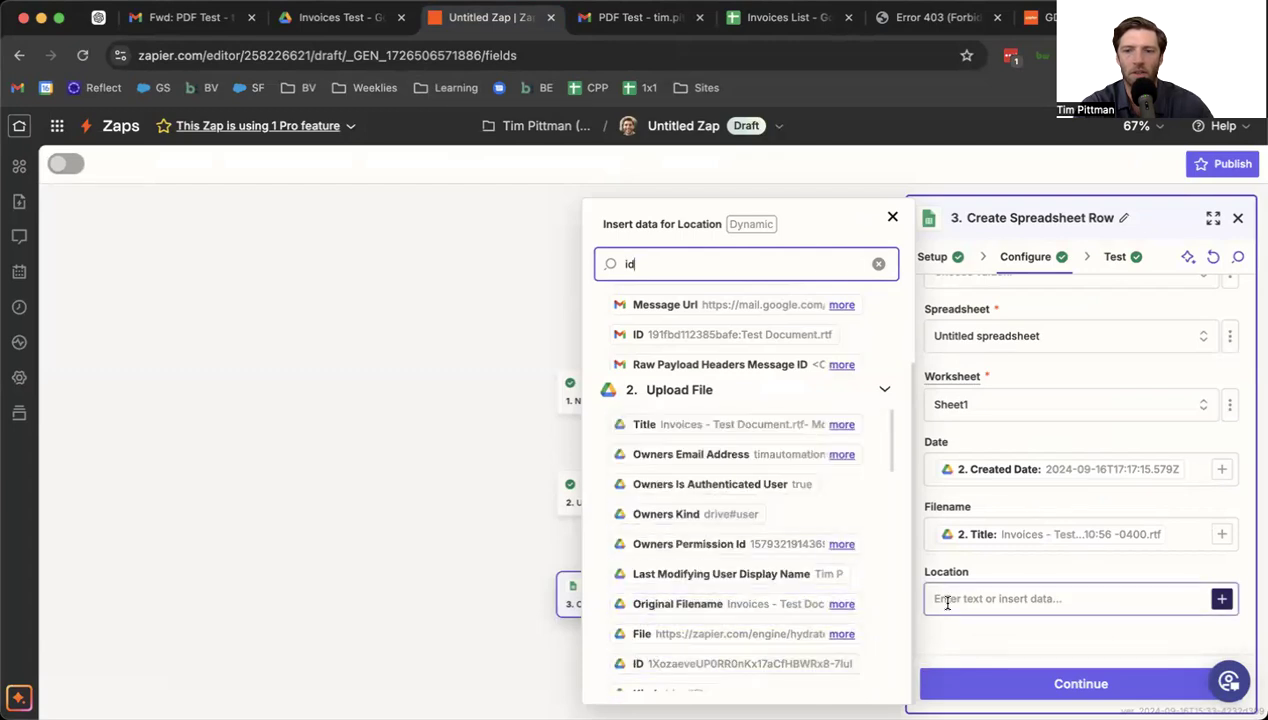
type("https://drive.google.com/open?id=DRIVE_FILE_ID")
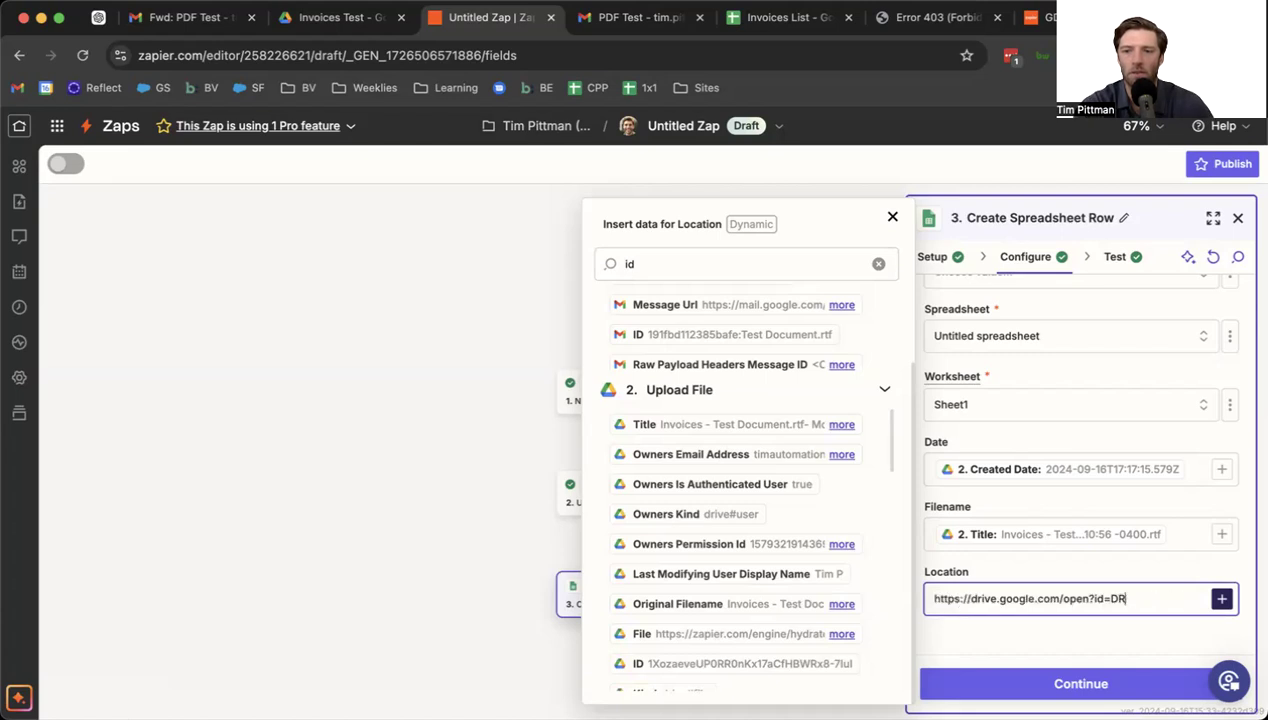
left_click(730, 663)
left_click(982, 682)
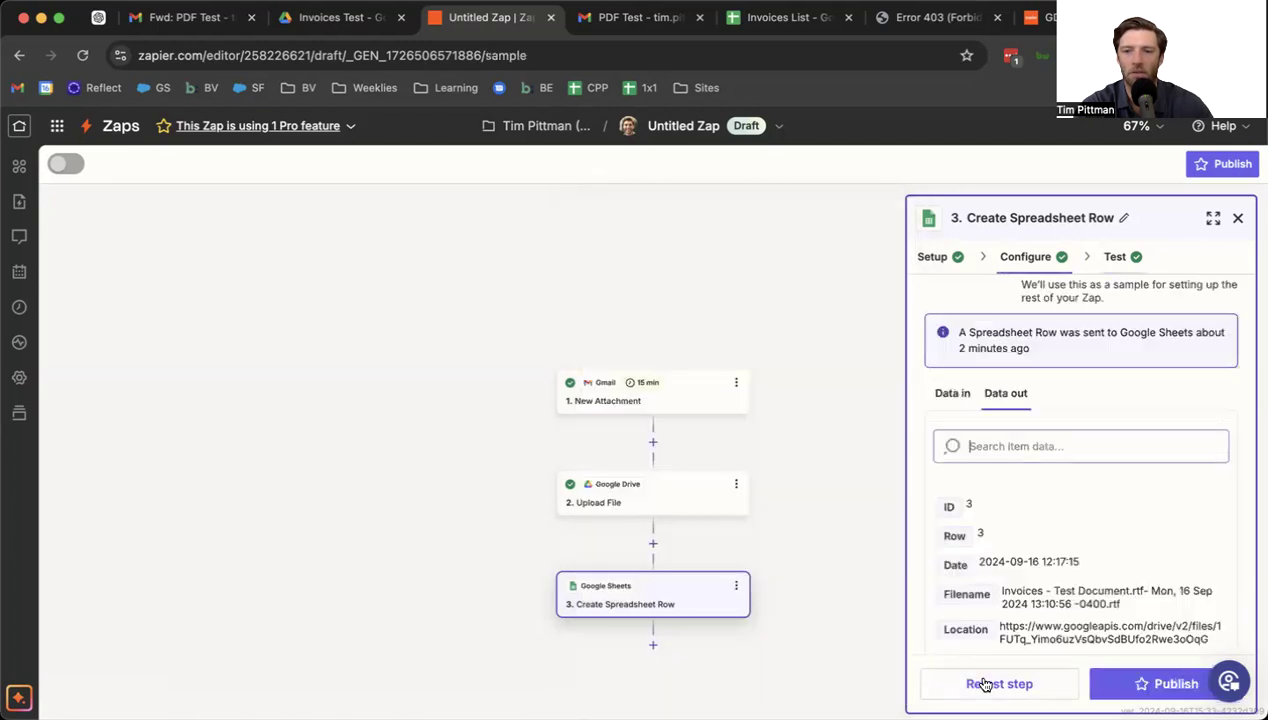
left_click(975, 685)
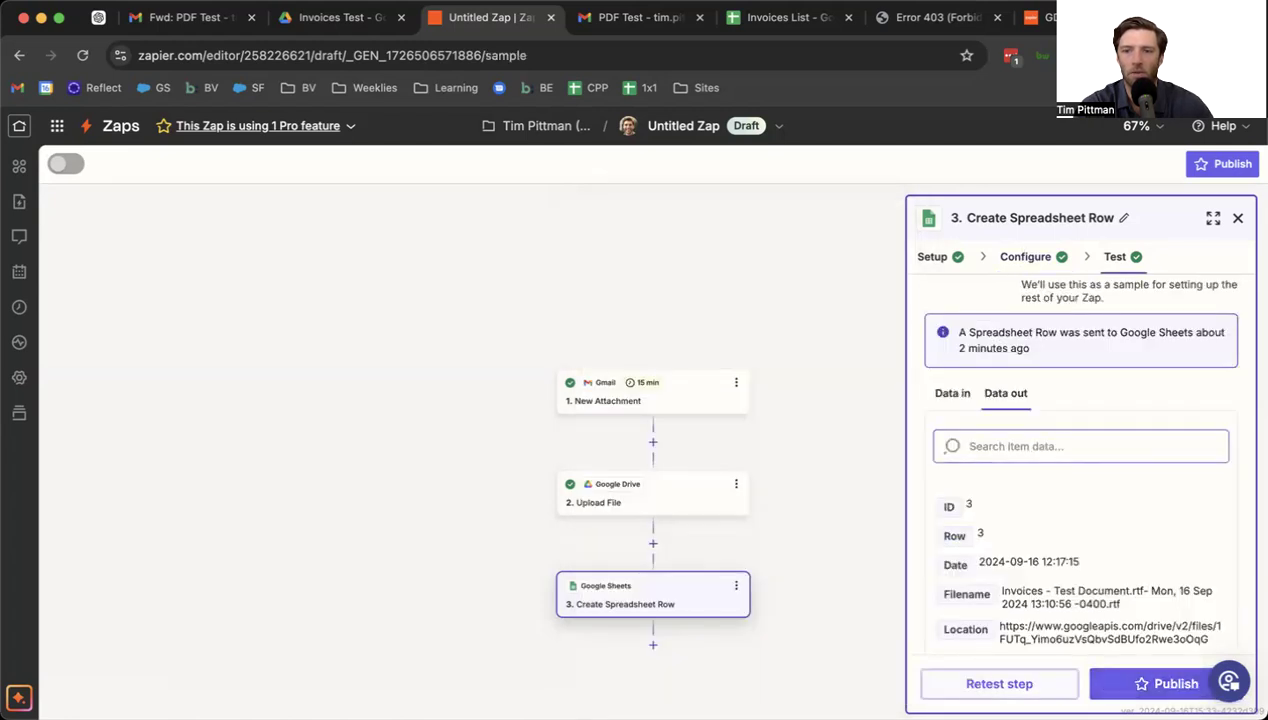
- Open the Location link in cell C4 of Invoices List and inspect the file ID in the opened document's address
left_click(311, 17)
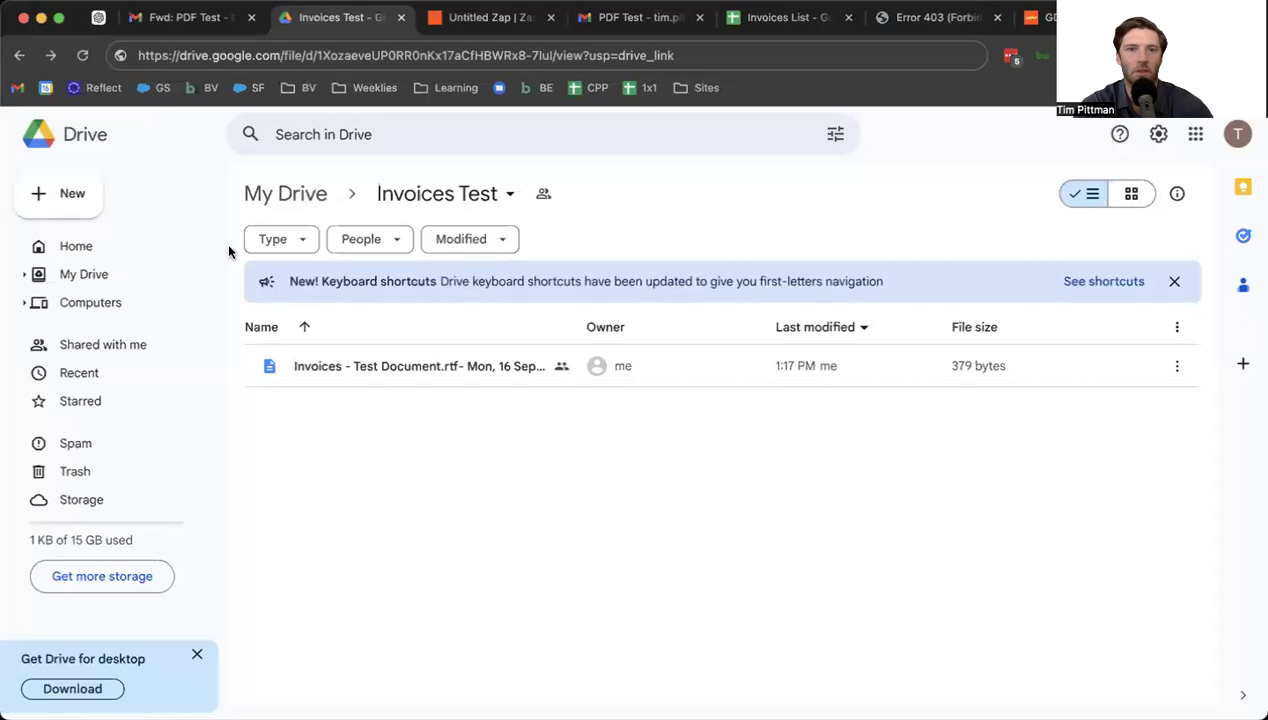
left_click(806, 19)
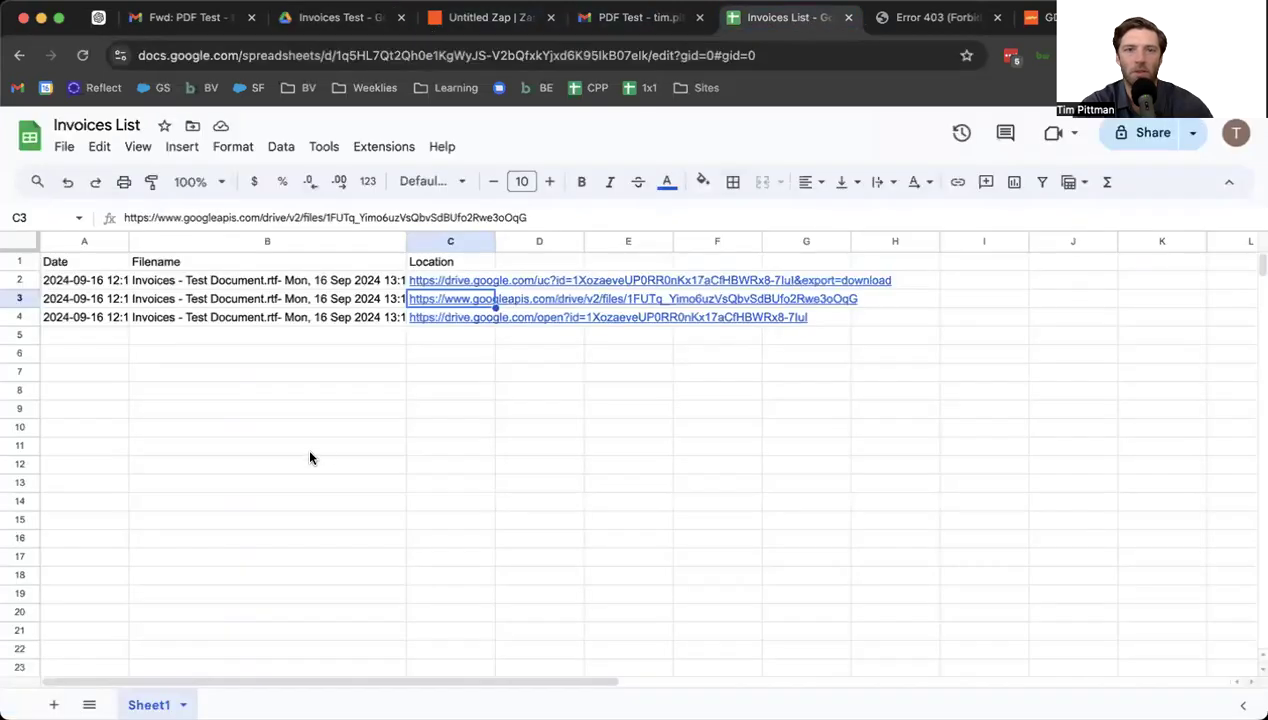
left_click(441, 320)
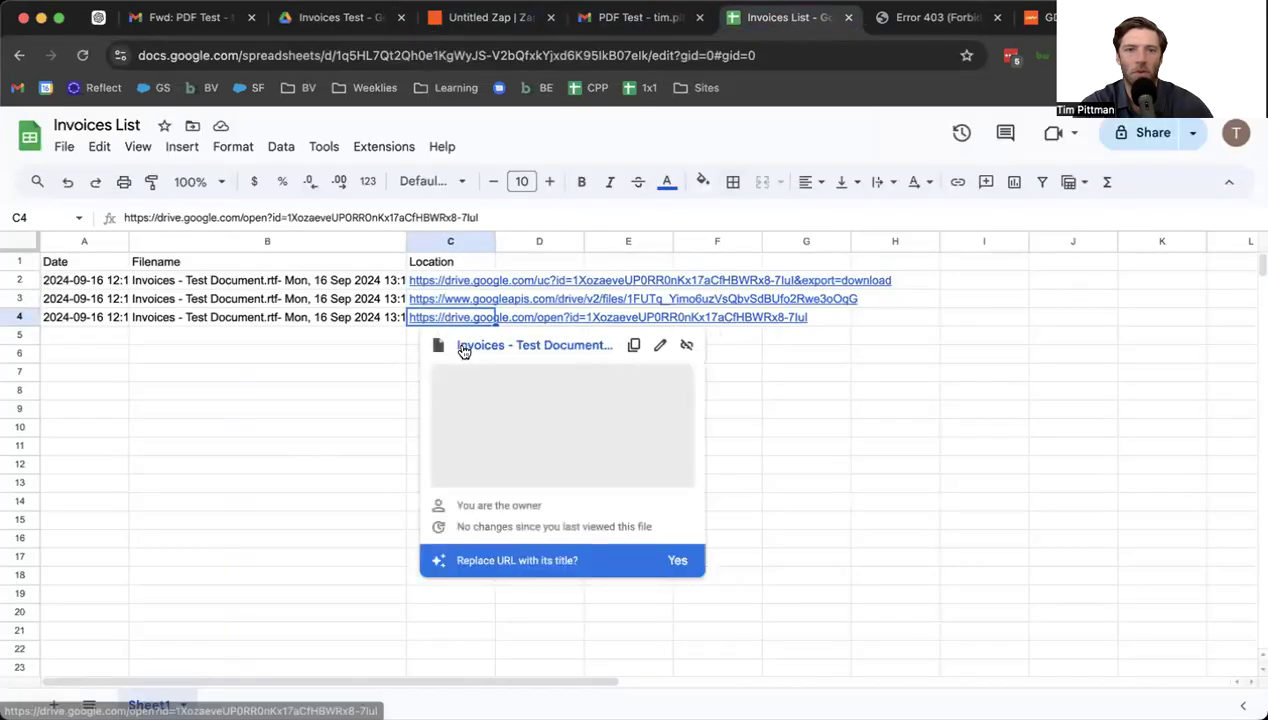
left_click(463, 350)
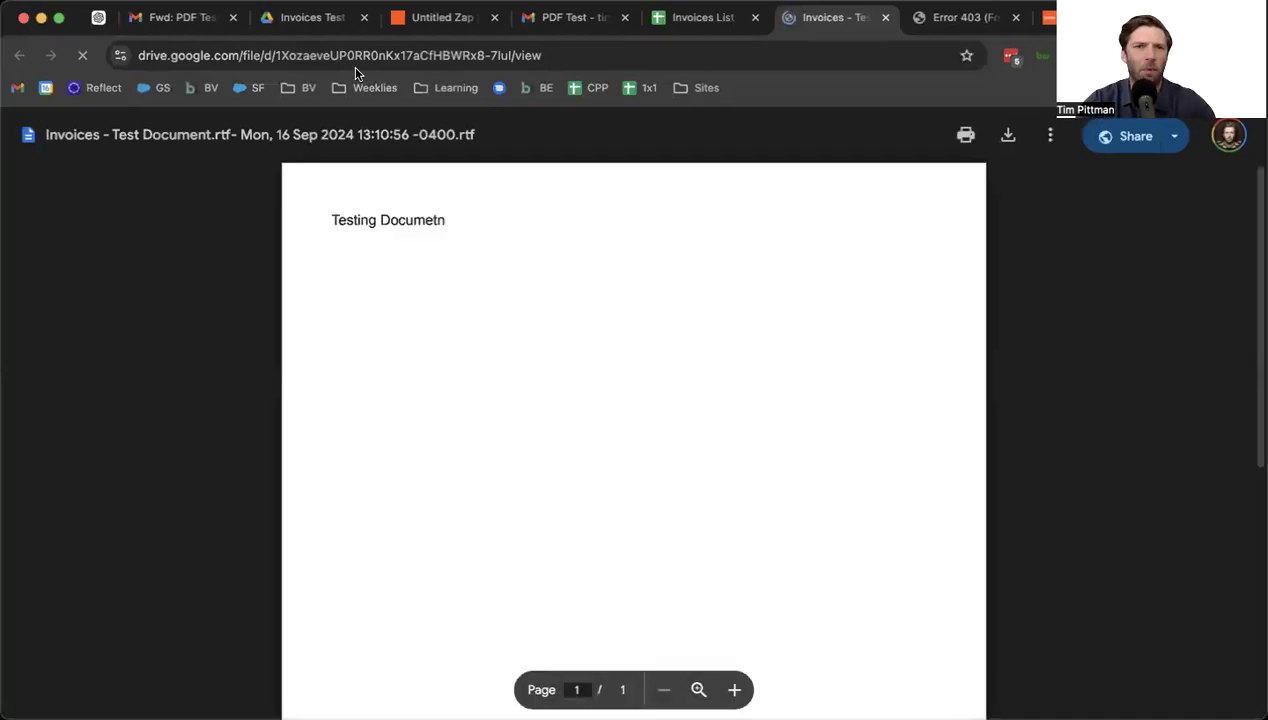
left_click(355, 57)
double_click(357, 57)
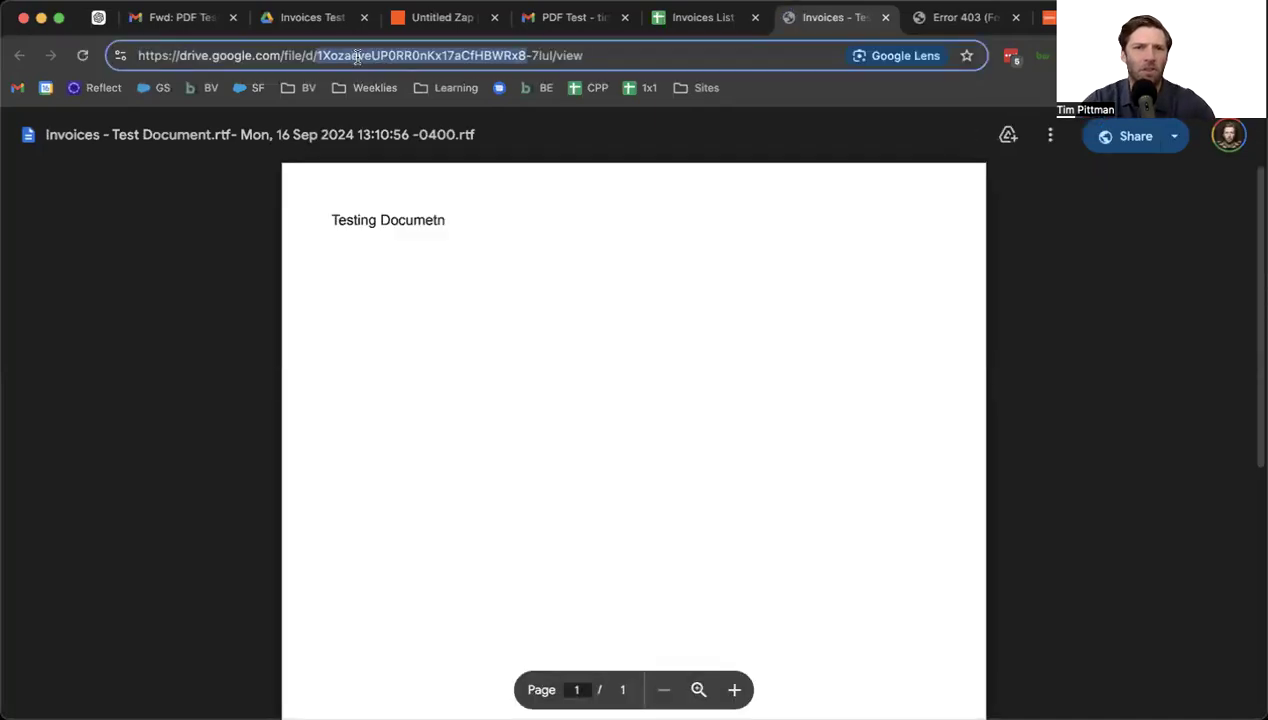
left_click(488, 337)
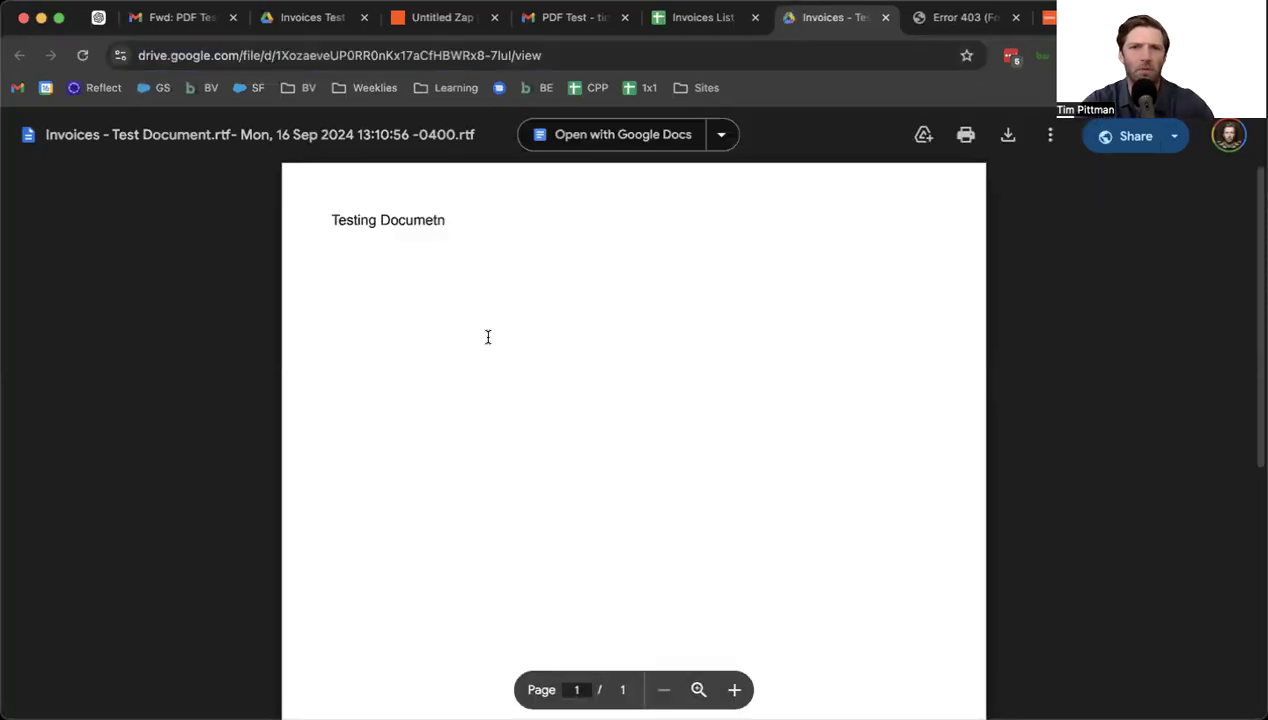
- Review the Invoices Test folder in Drive and the forwarded PDF Test email with its attachment in Gmail
left_click(318, 20)
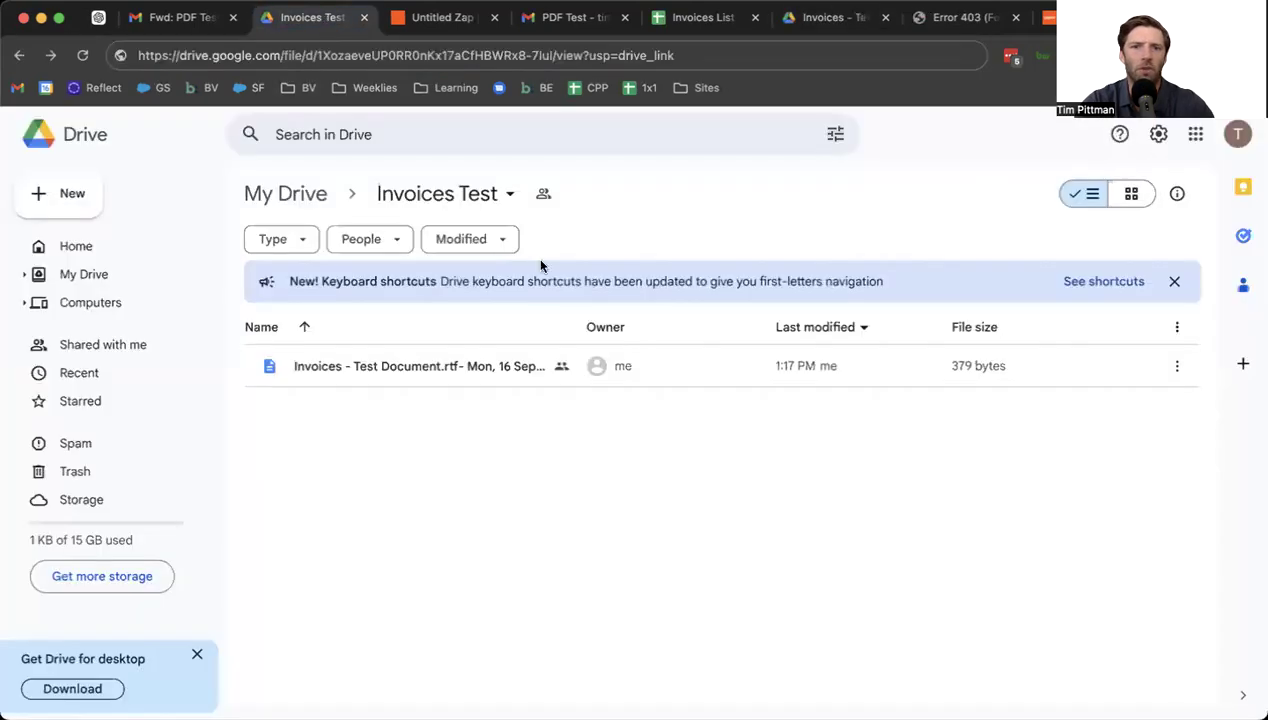
left_click(418, 21)
left_click(175, 22)
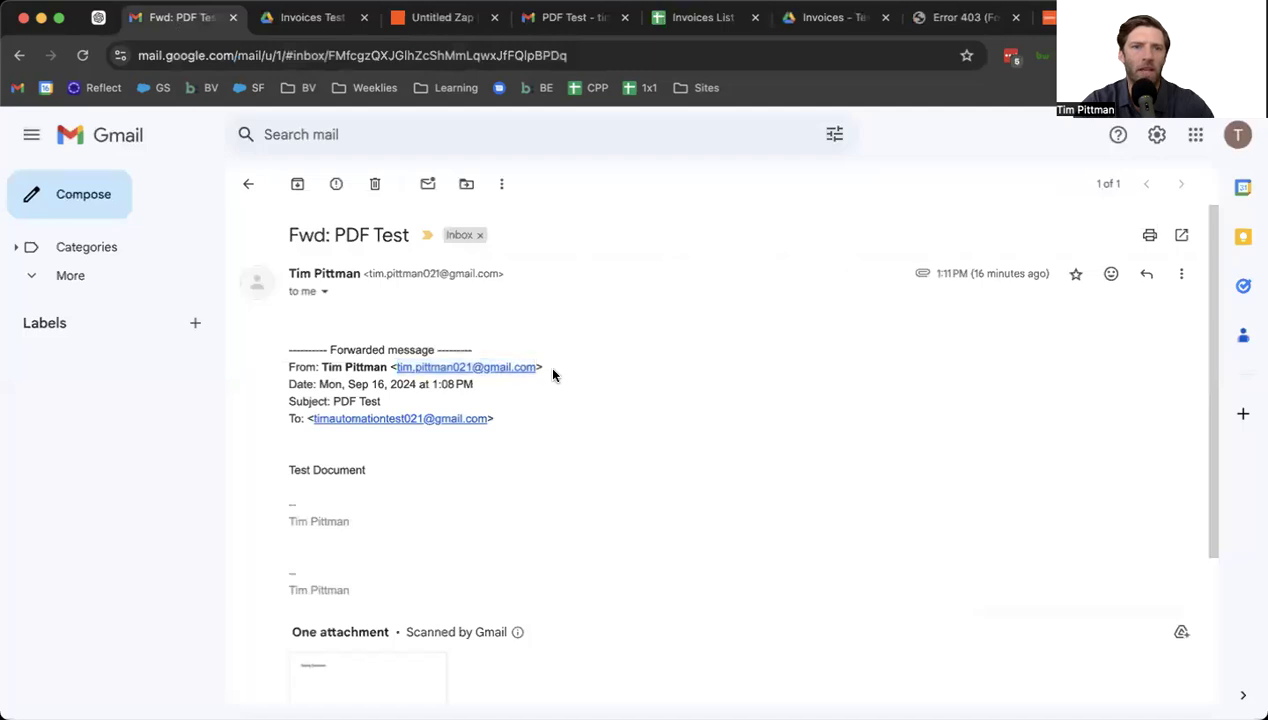
scroll(469, 451, "down", 3)
scroll(645, 334, "up", 3)
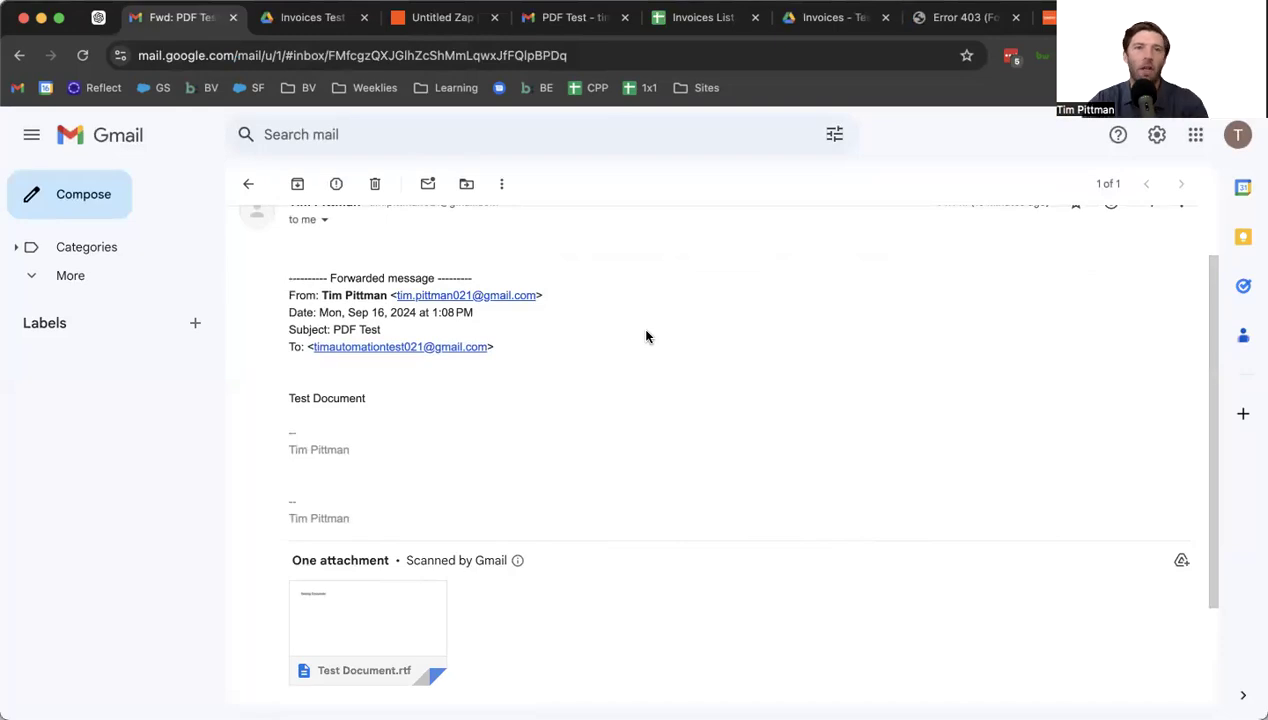
- Return to the Zap and review the Upload File setup and the Create Spreadsheet Row field mappings, including the Location link prefix
left_click(410, 12)
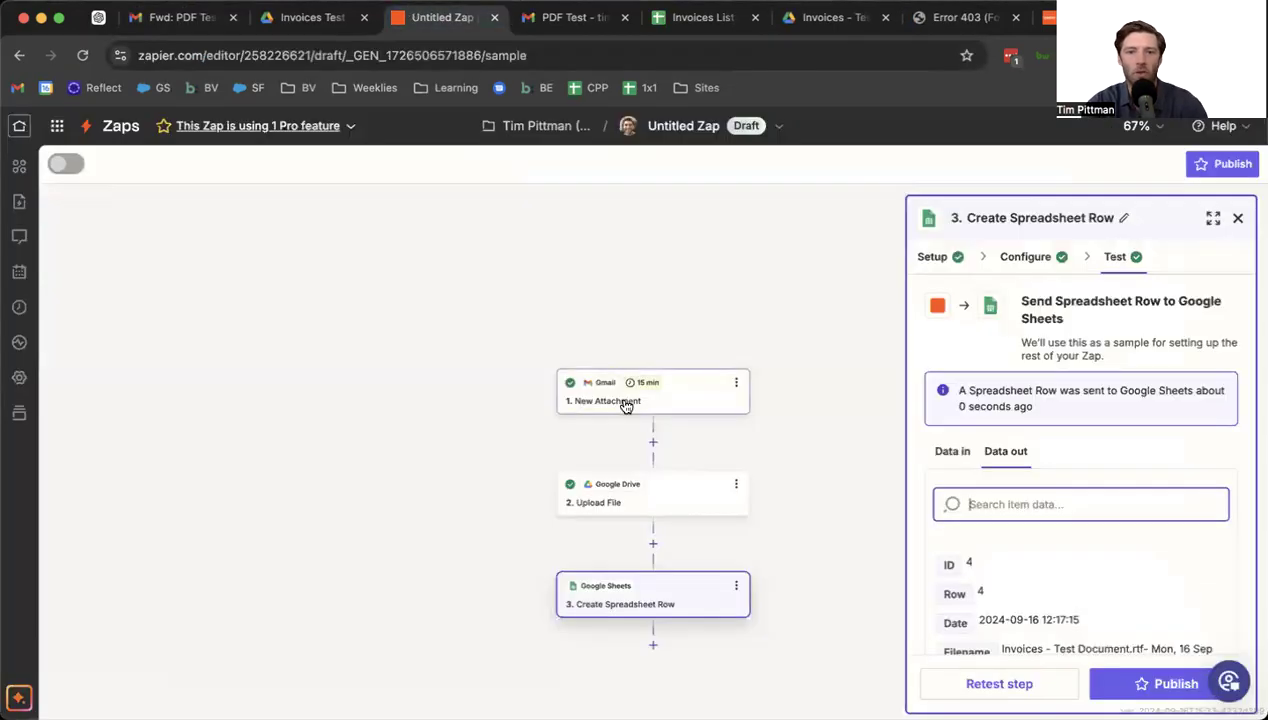
left_click(629, 500)
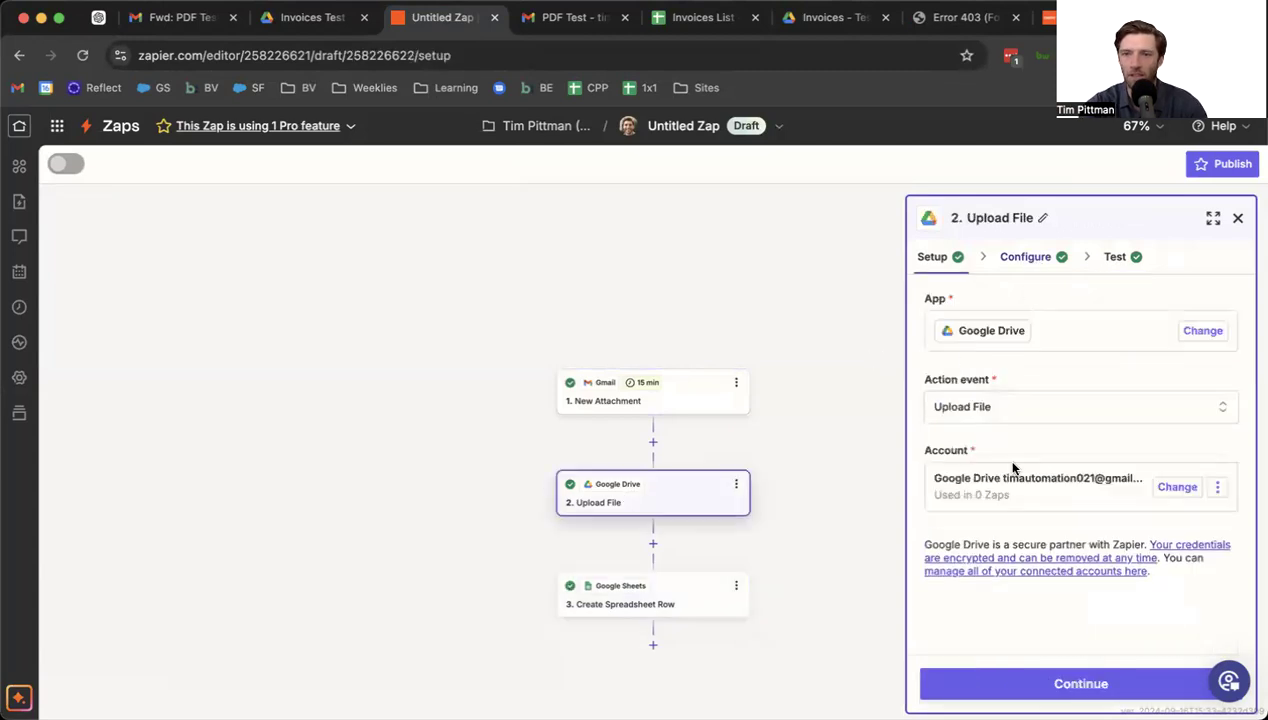
left_click(668, 603)
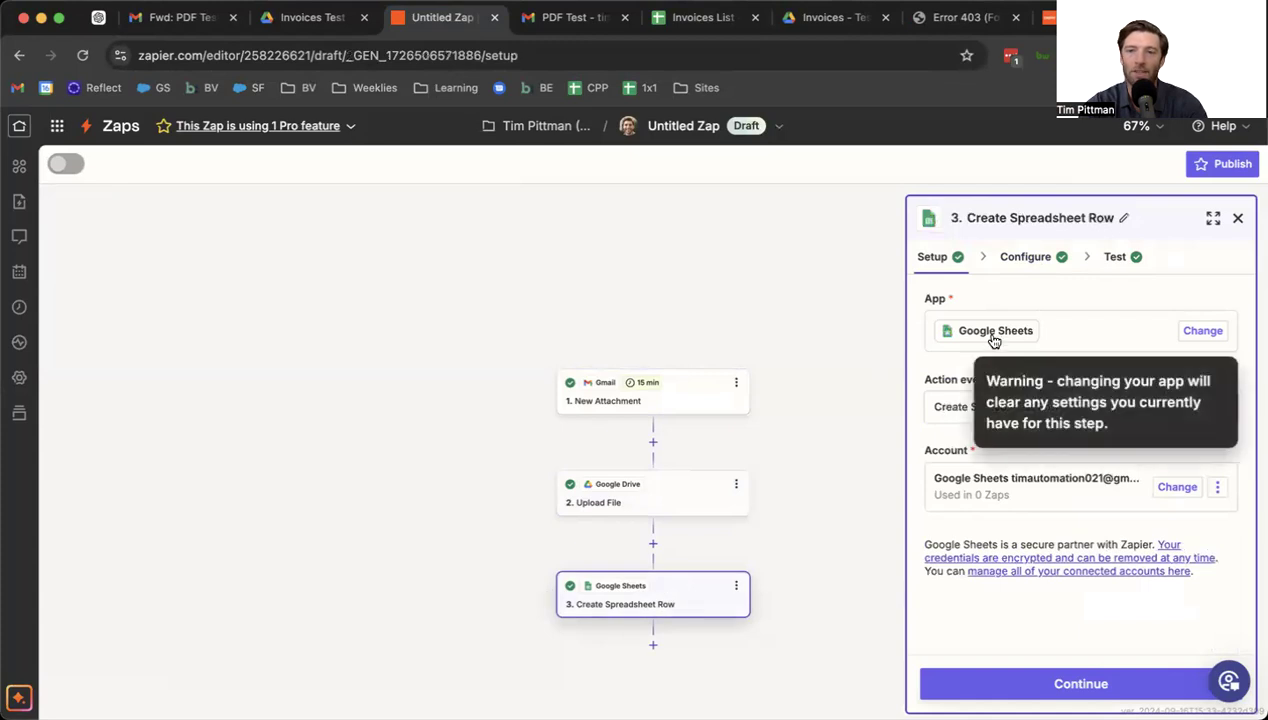
left_click(1031, 266)
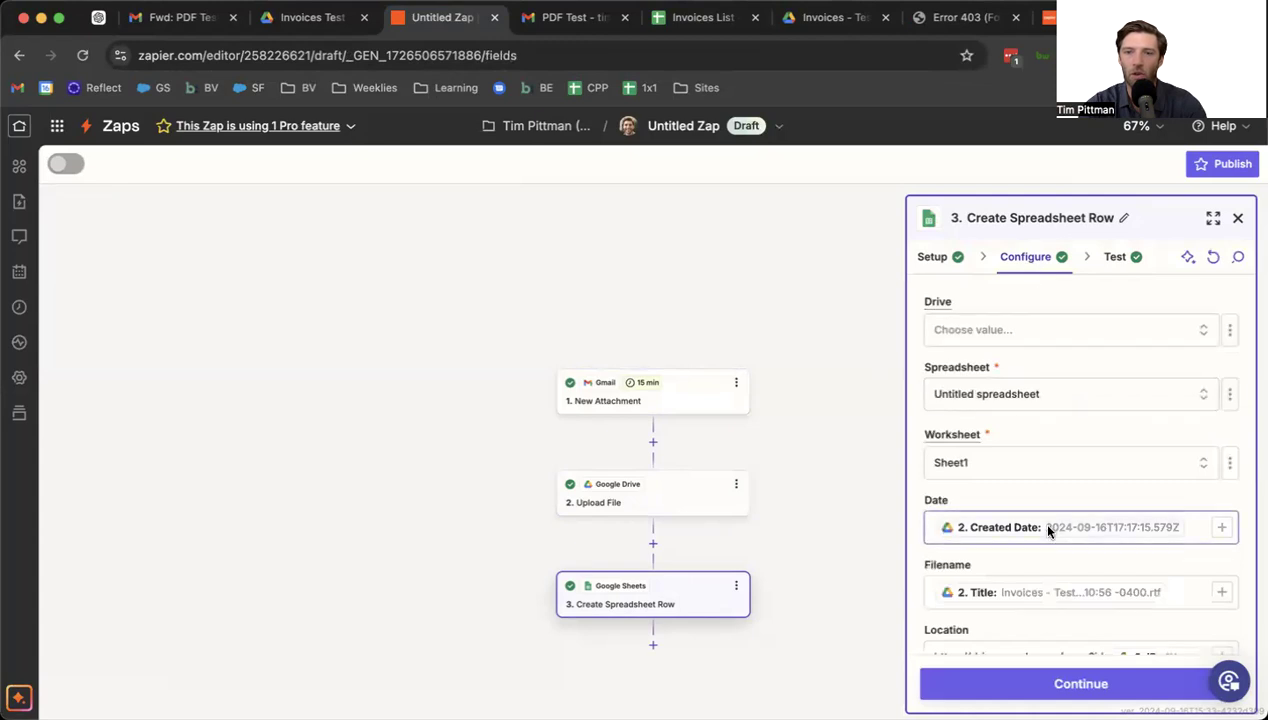
scroll(1037, 519, "down", 2)
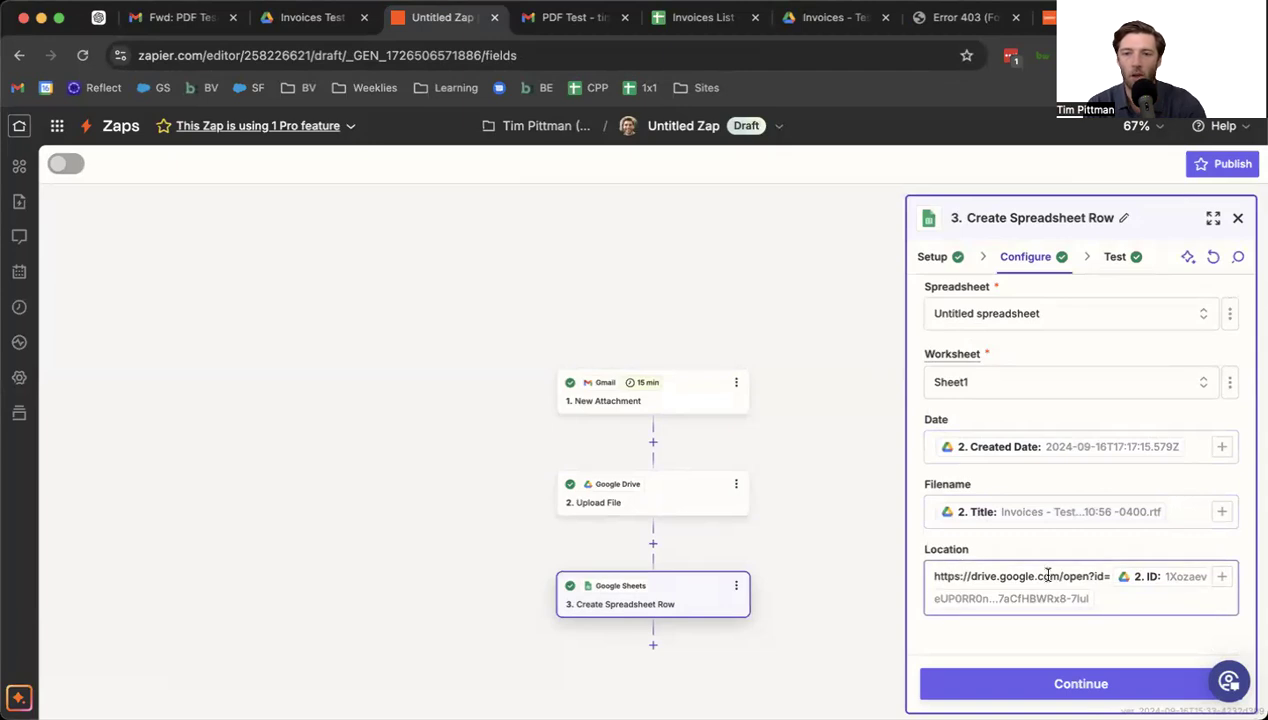
left_click_drag(1107, 576, 935, 578)
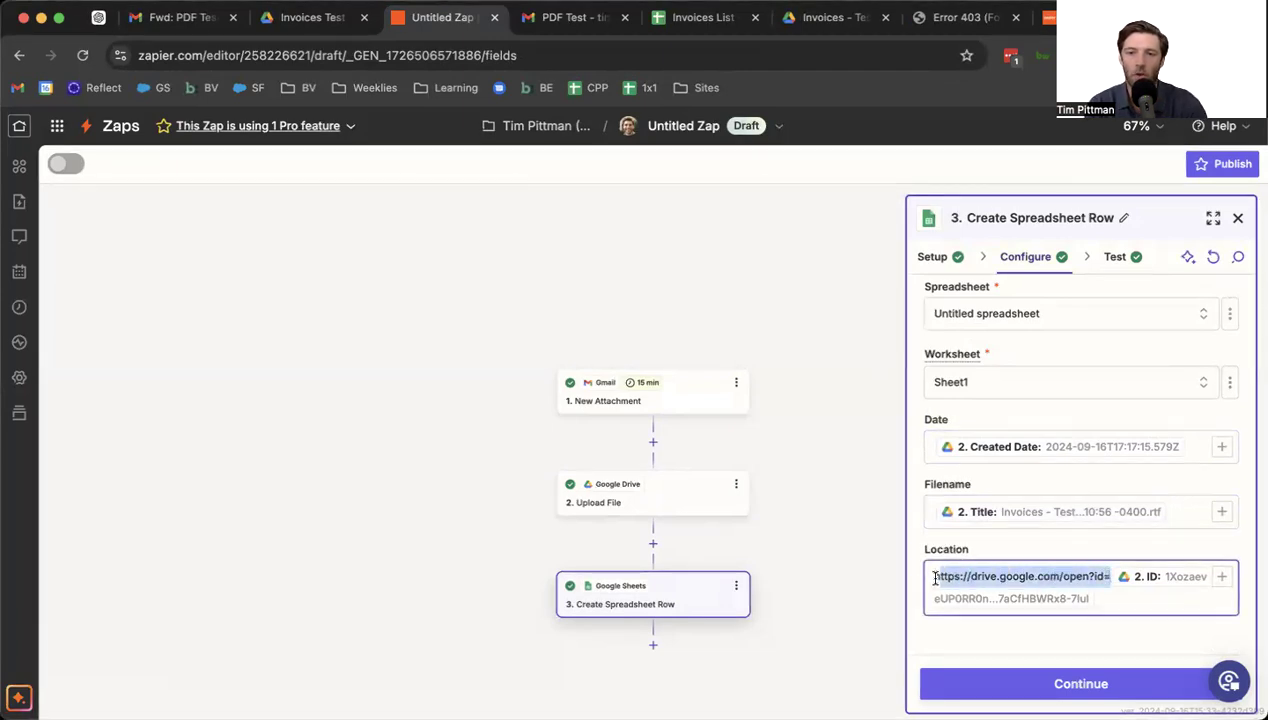
left_click(974, 546)
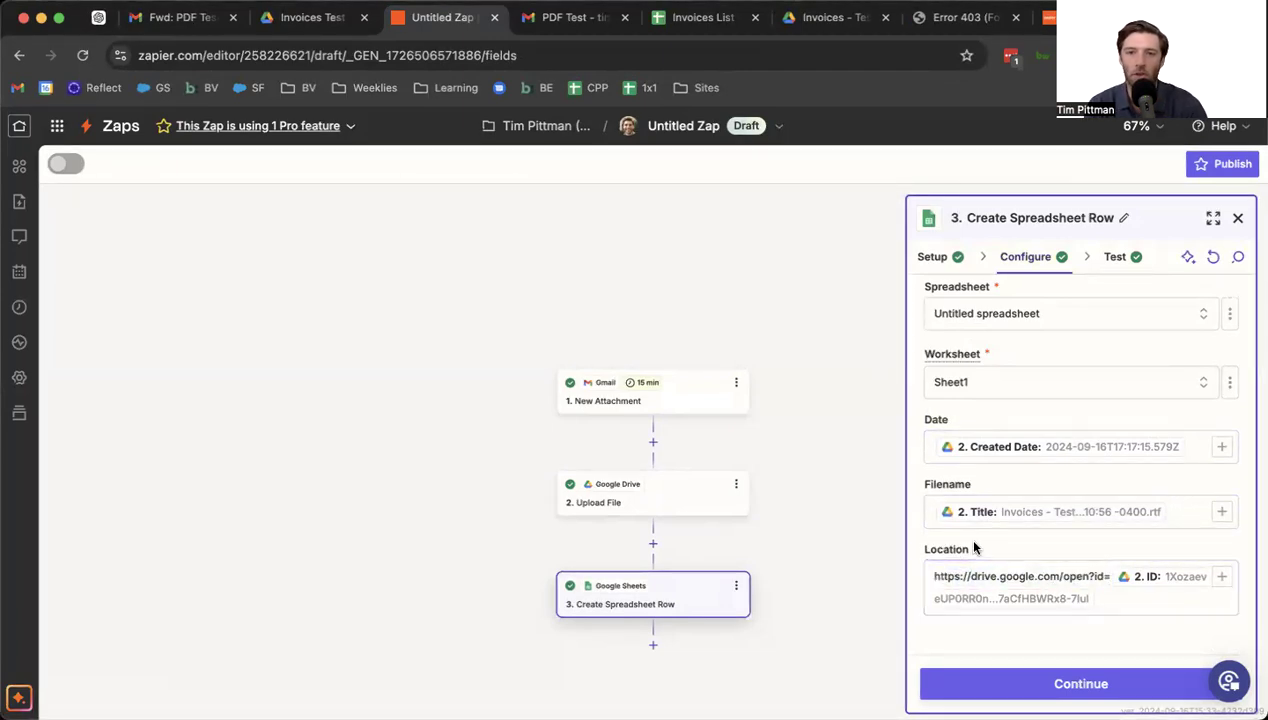